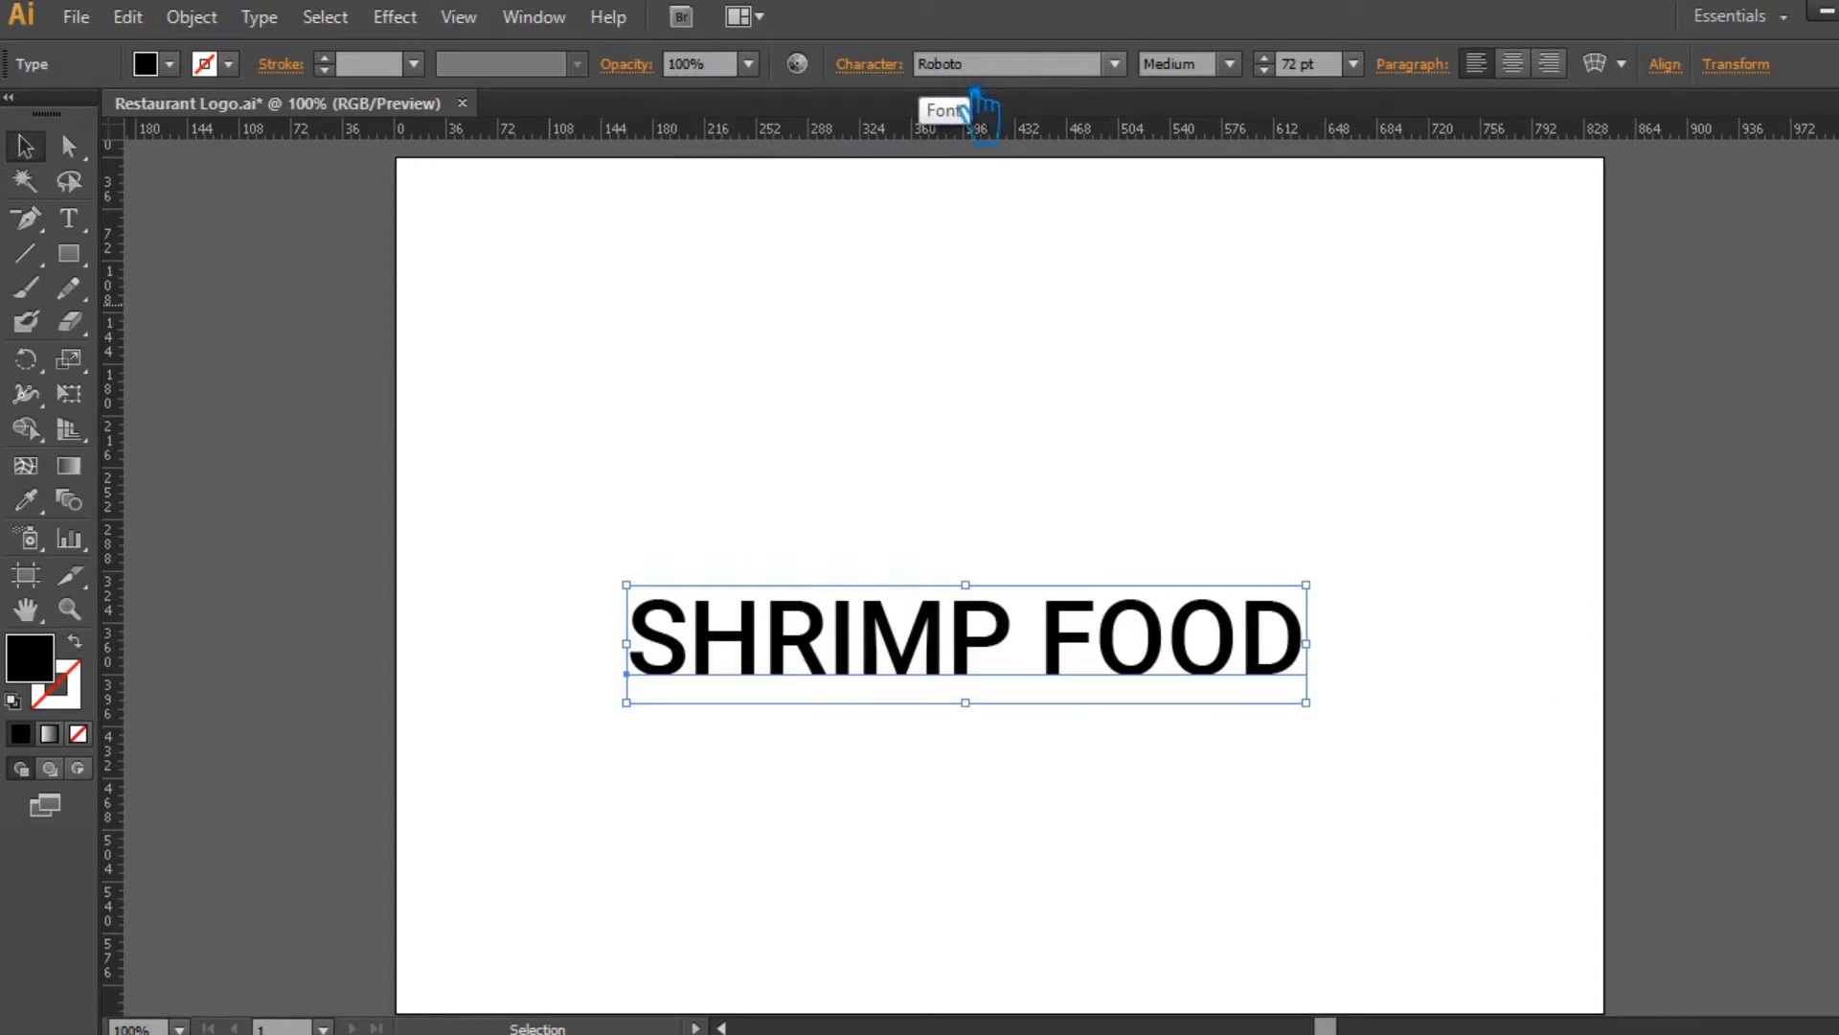
Place a copy of the off-artboard shrimp illustration on the artboard, just below the start of the SHRIMP FOOD text.
{"action": "left_click", "coordinate": [839, 423]}
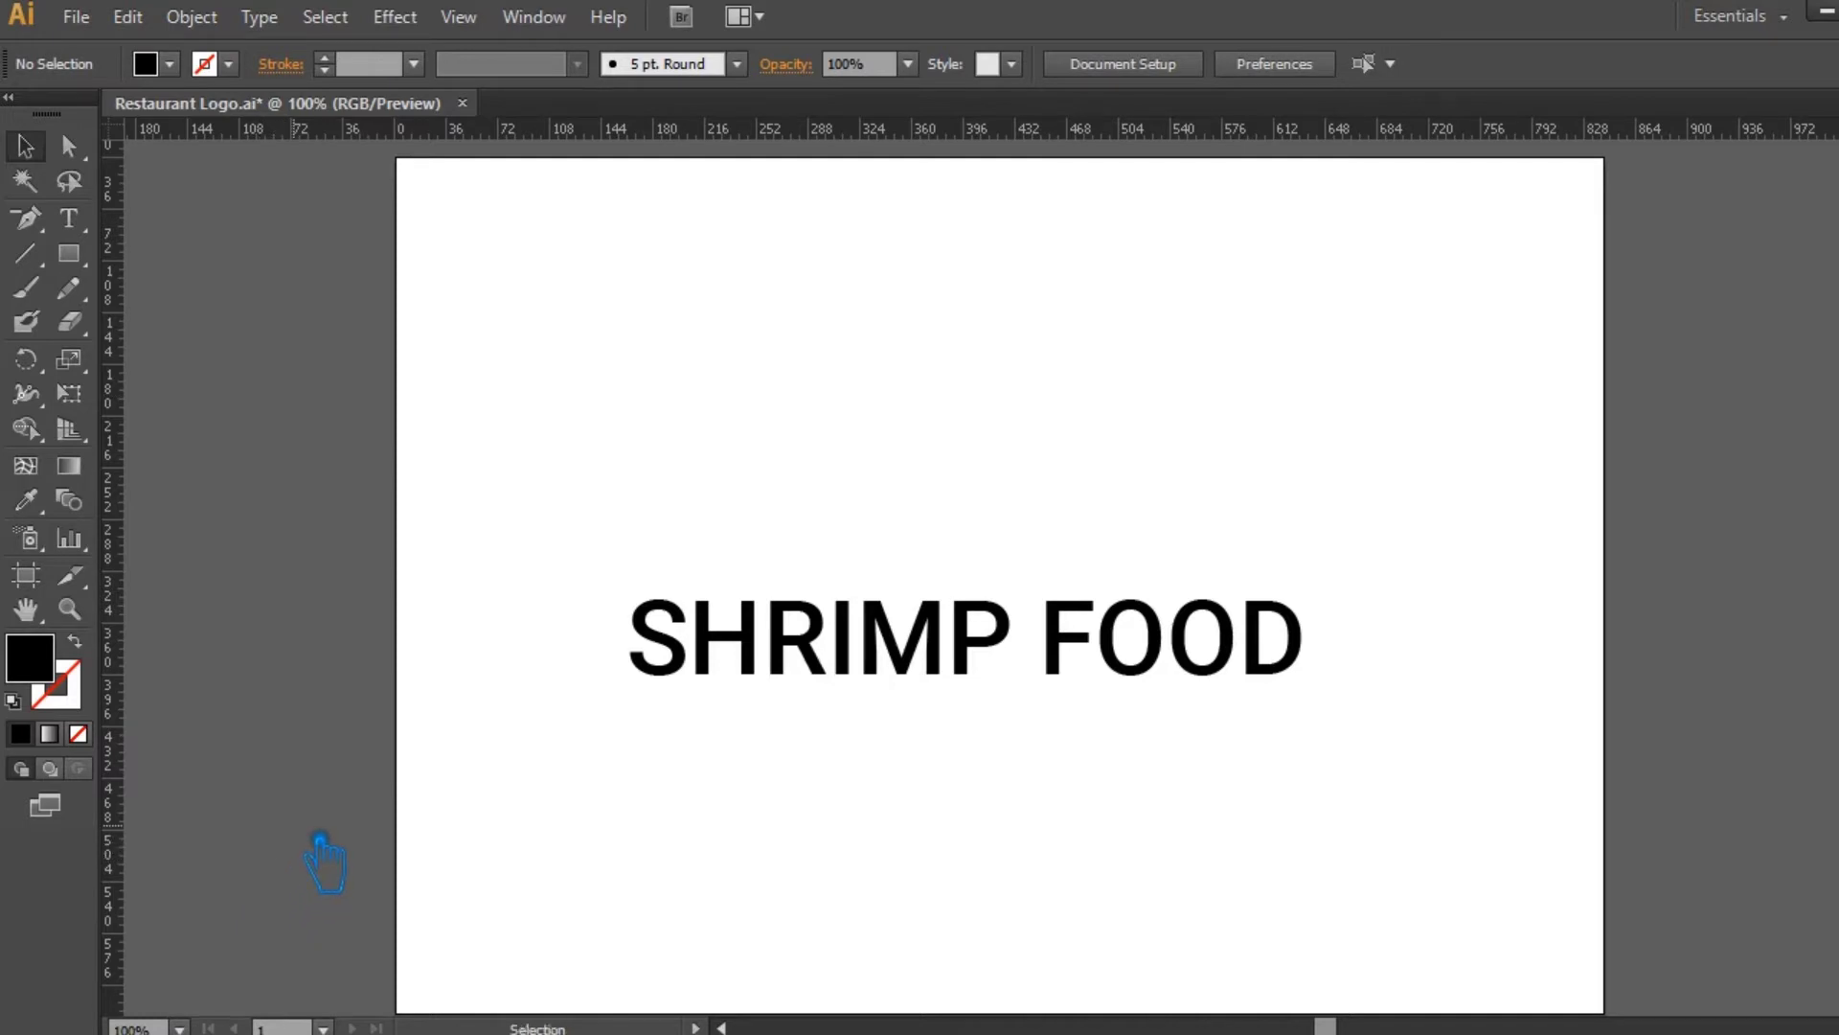
{"action": "left_click_drag", "start_coordinate": [316, 871], "coordinate": [974, 431]}
{"action": "left_click_drag", "start_coordinate": [587, 492], "coordinate": [721, 774]}
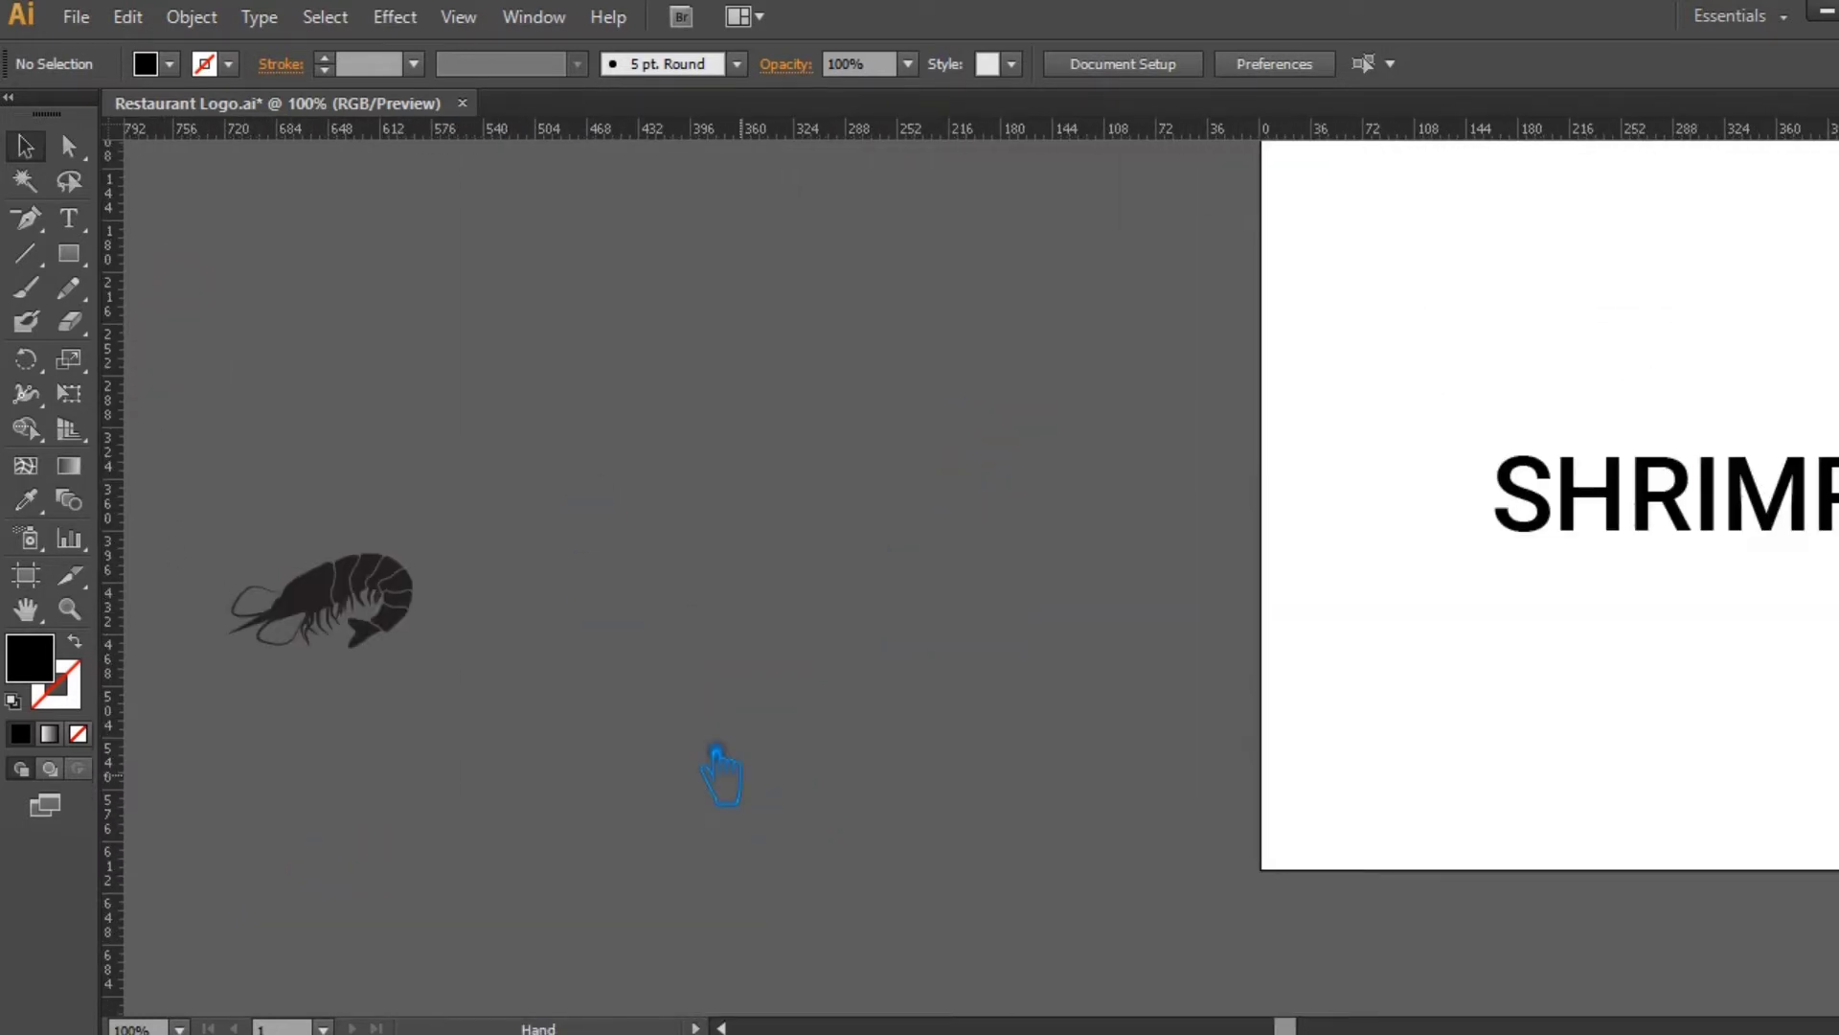
{"action": "left_click_drag", "start_coordinate": [423, 632], "coordinate": [1628, 613]}
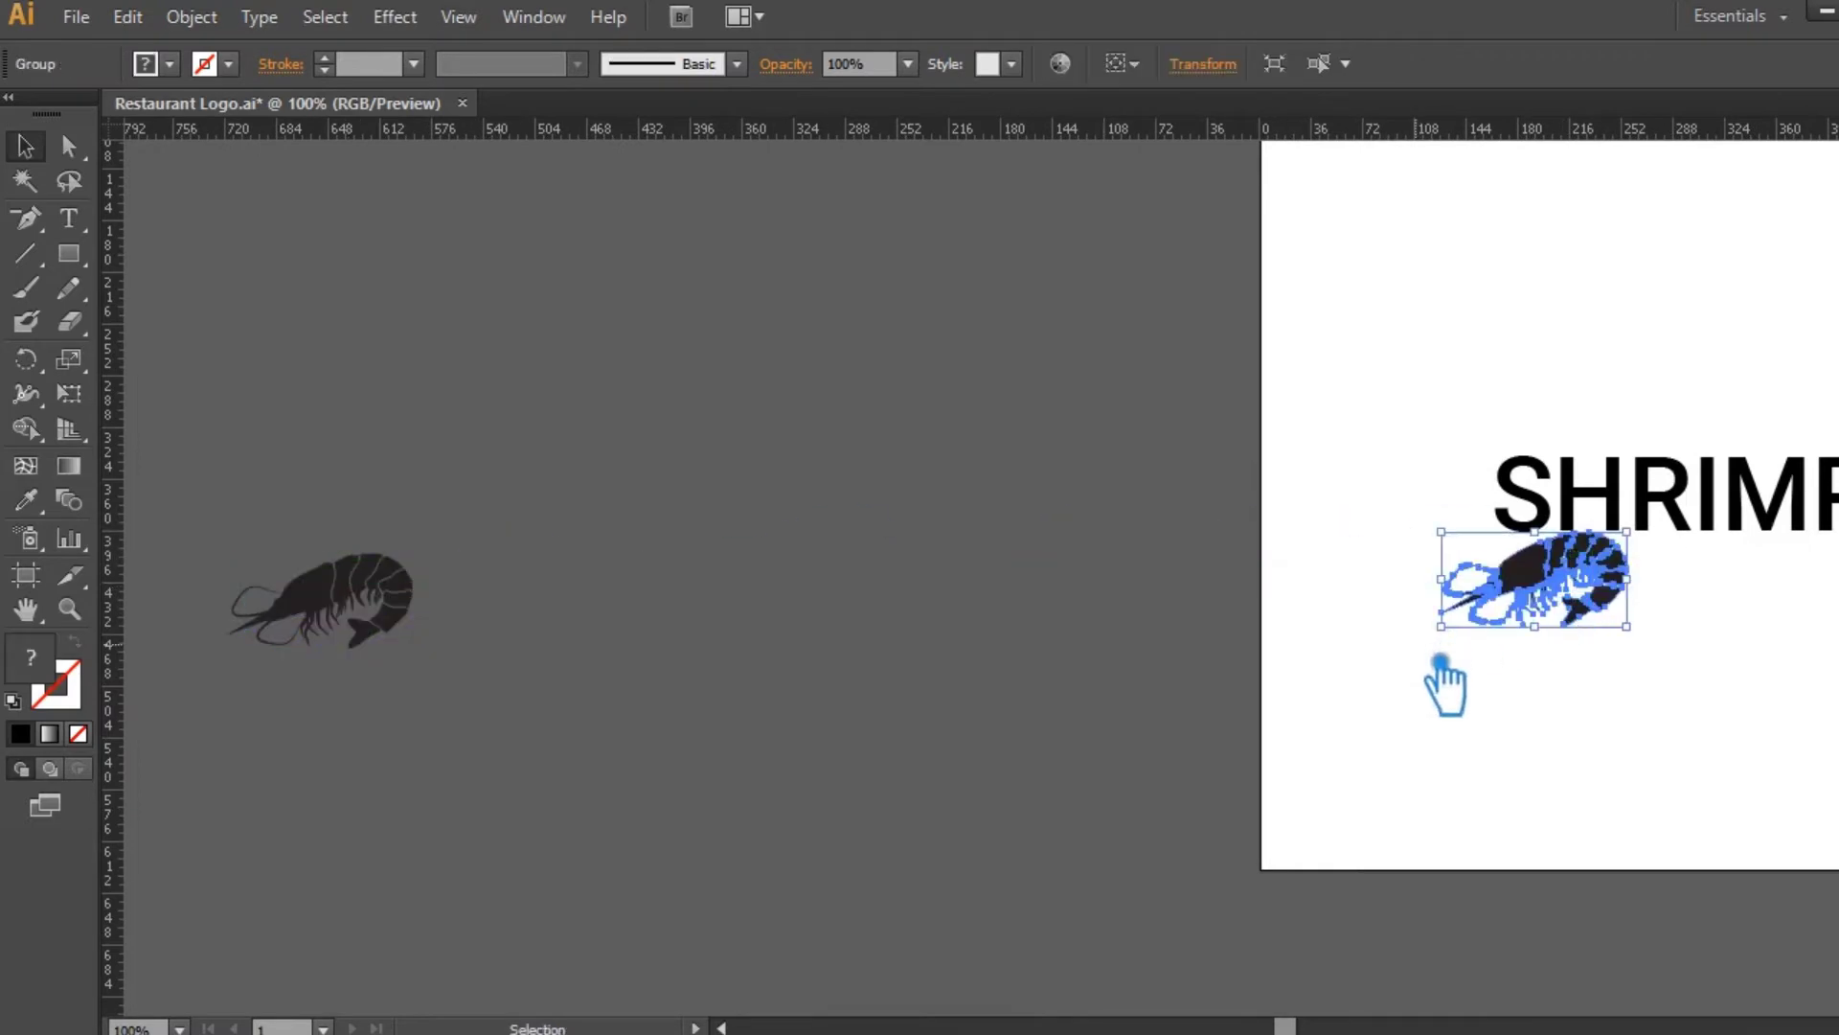
{"action": "left_click_drag", "start_coordinate": [1445, 677], "coordinate": [546, 714]}
Move the SHRIMP FOOD text straight up to leave clear space between it and the shrimp.
{"action": "left_click", "coordinate": [814, 640]}
{"action": "left_click", "coordinate": [812, 577]}
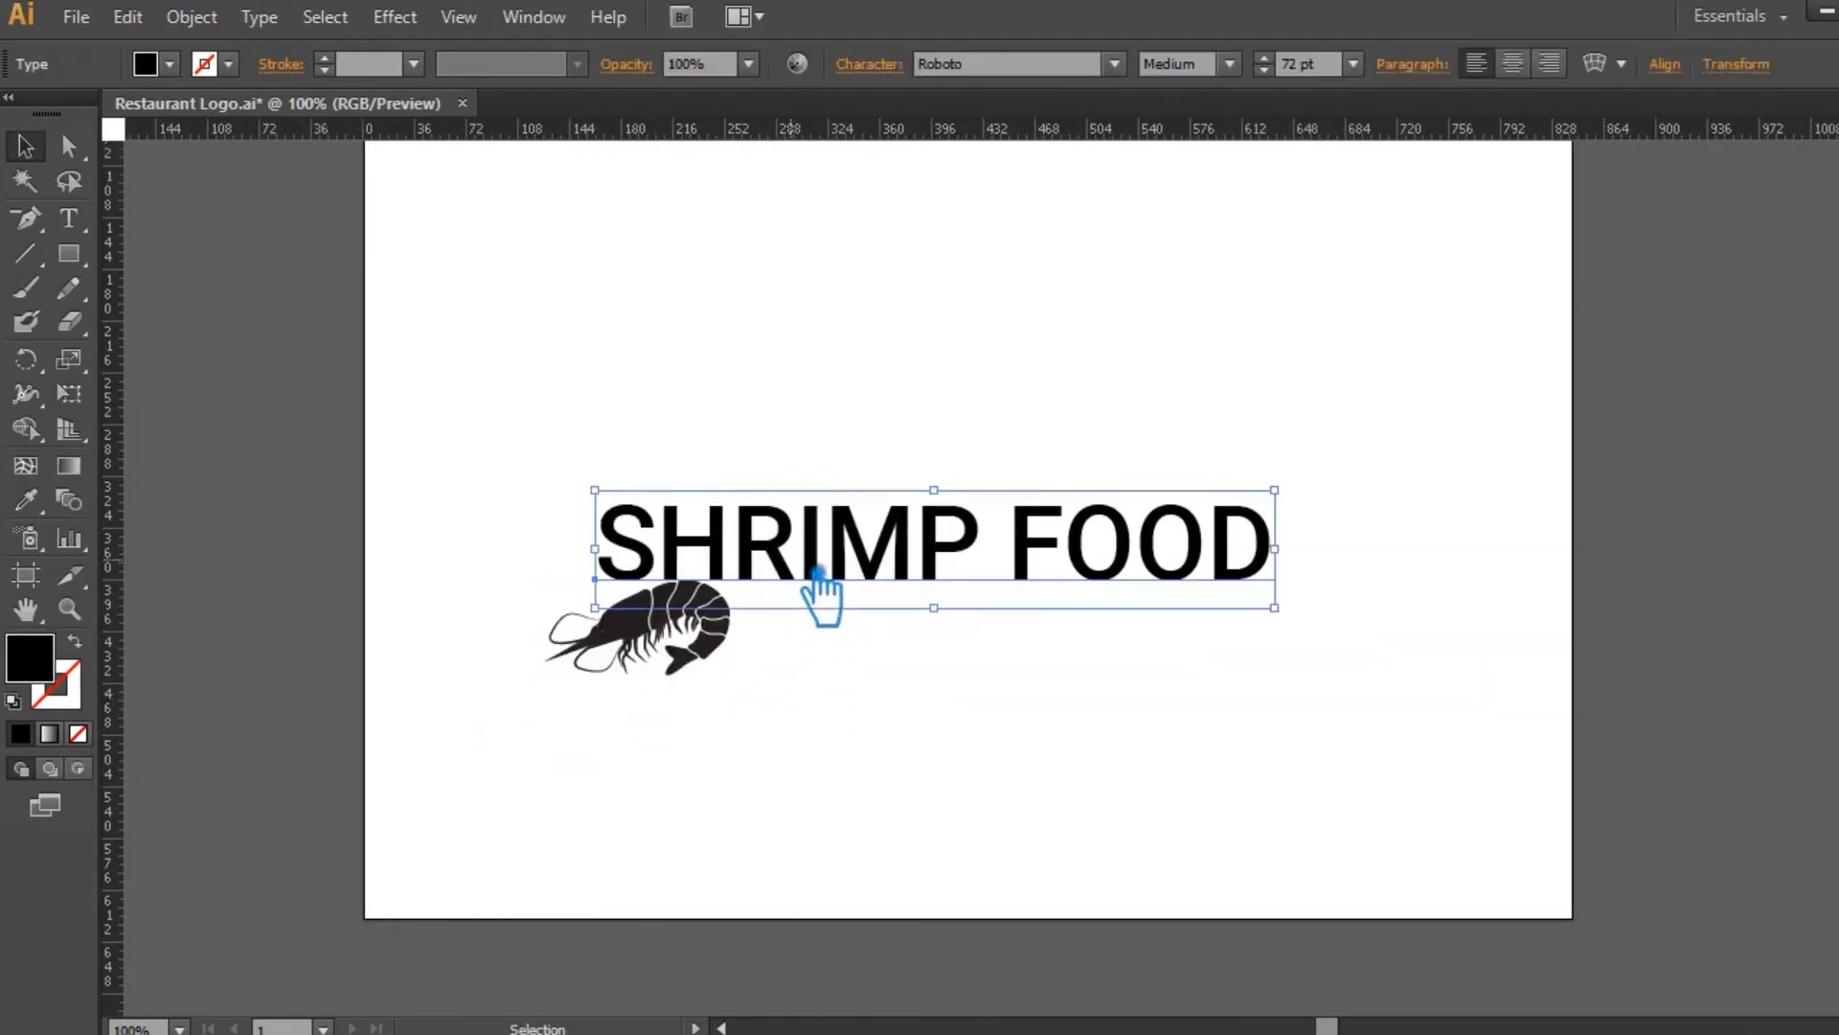
{"action": "key", "text": "i"}
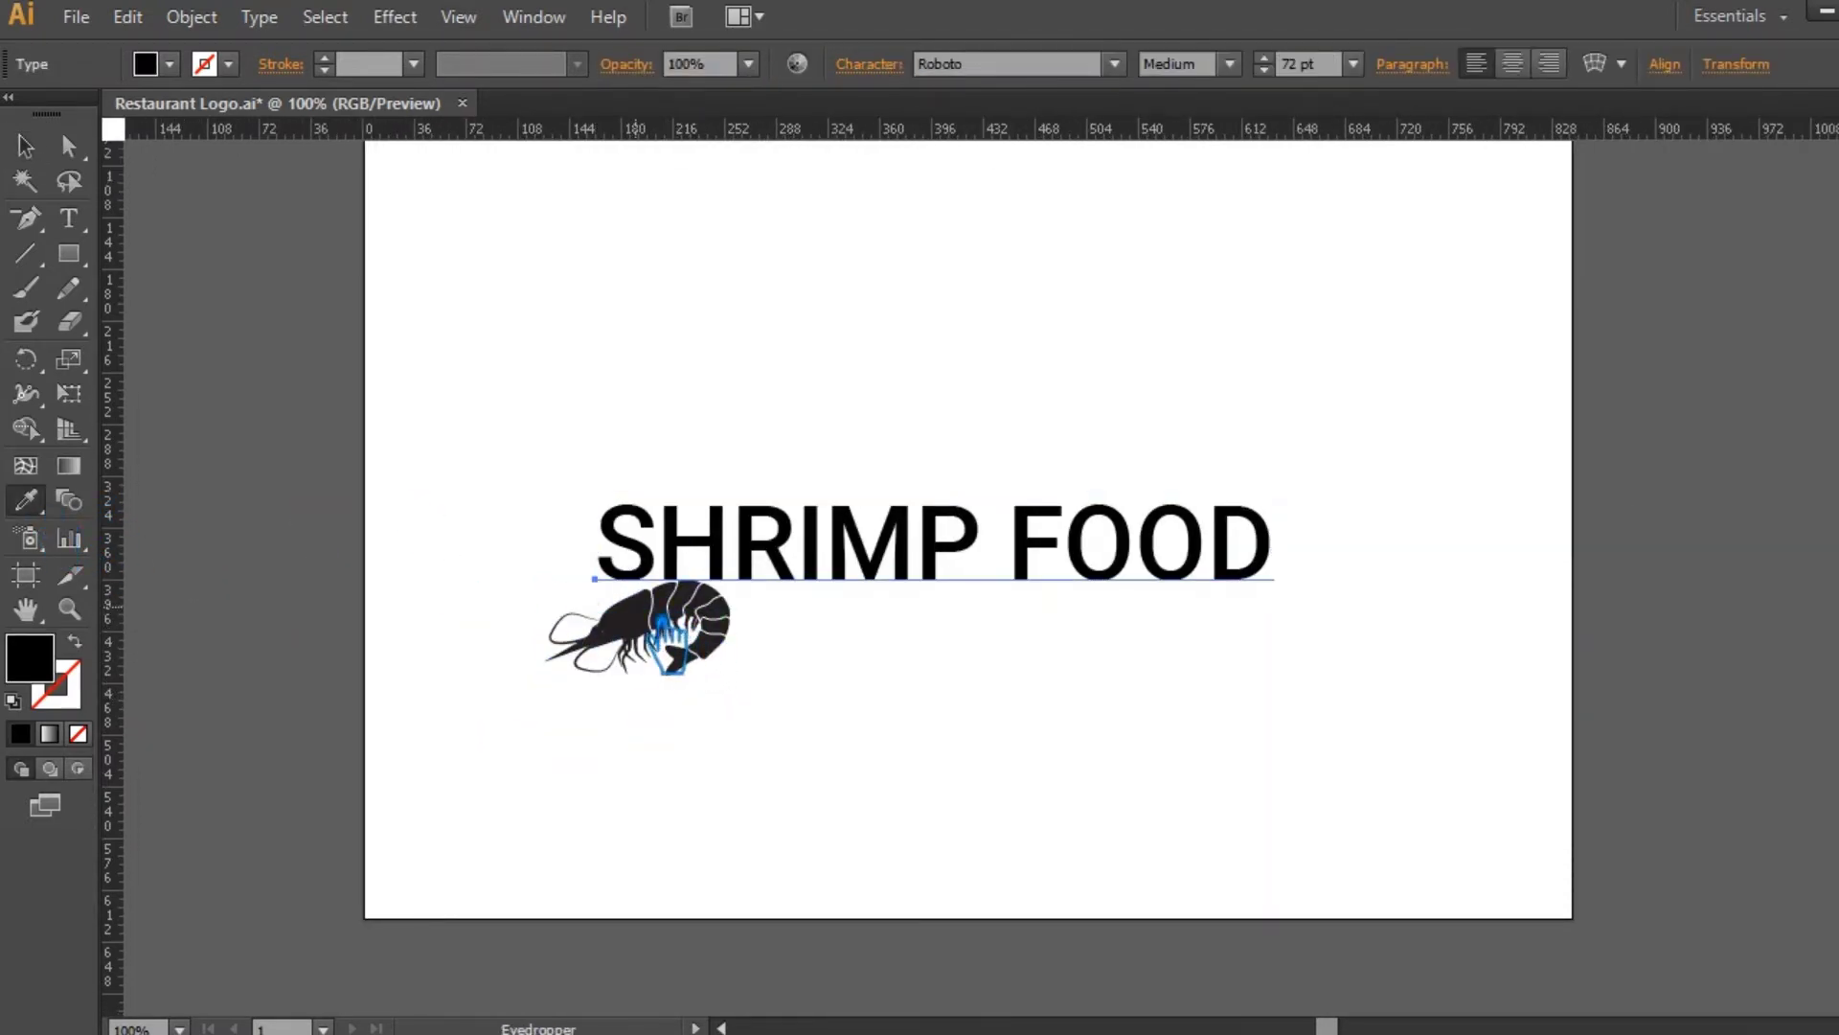
{"action": "left_click", "coordinate": [25, 145]}
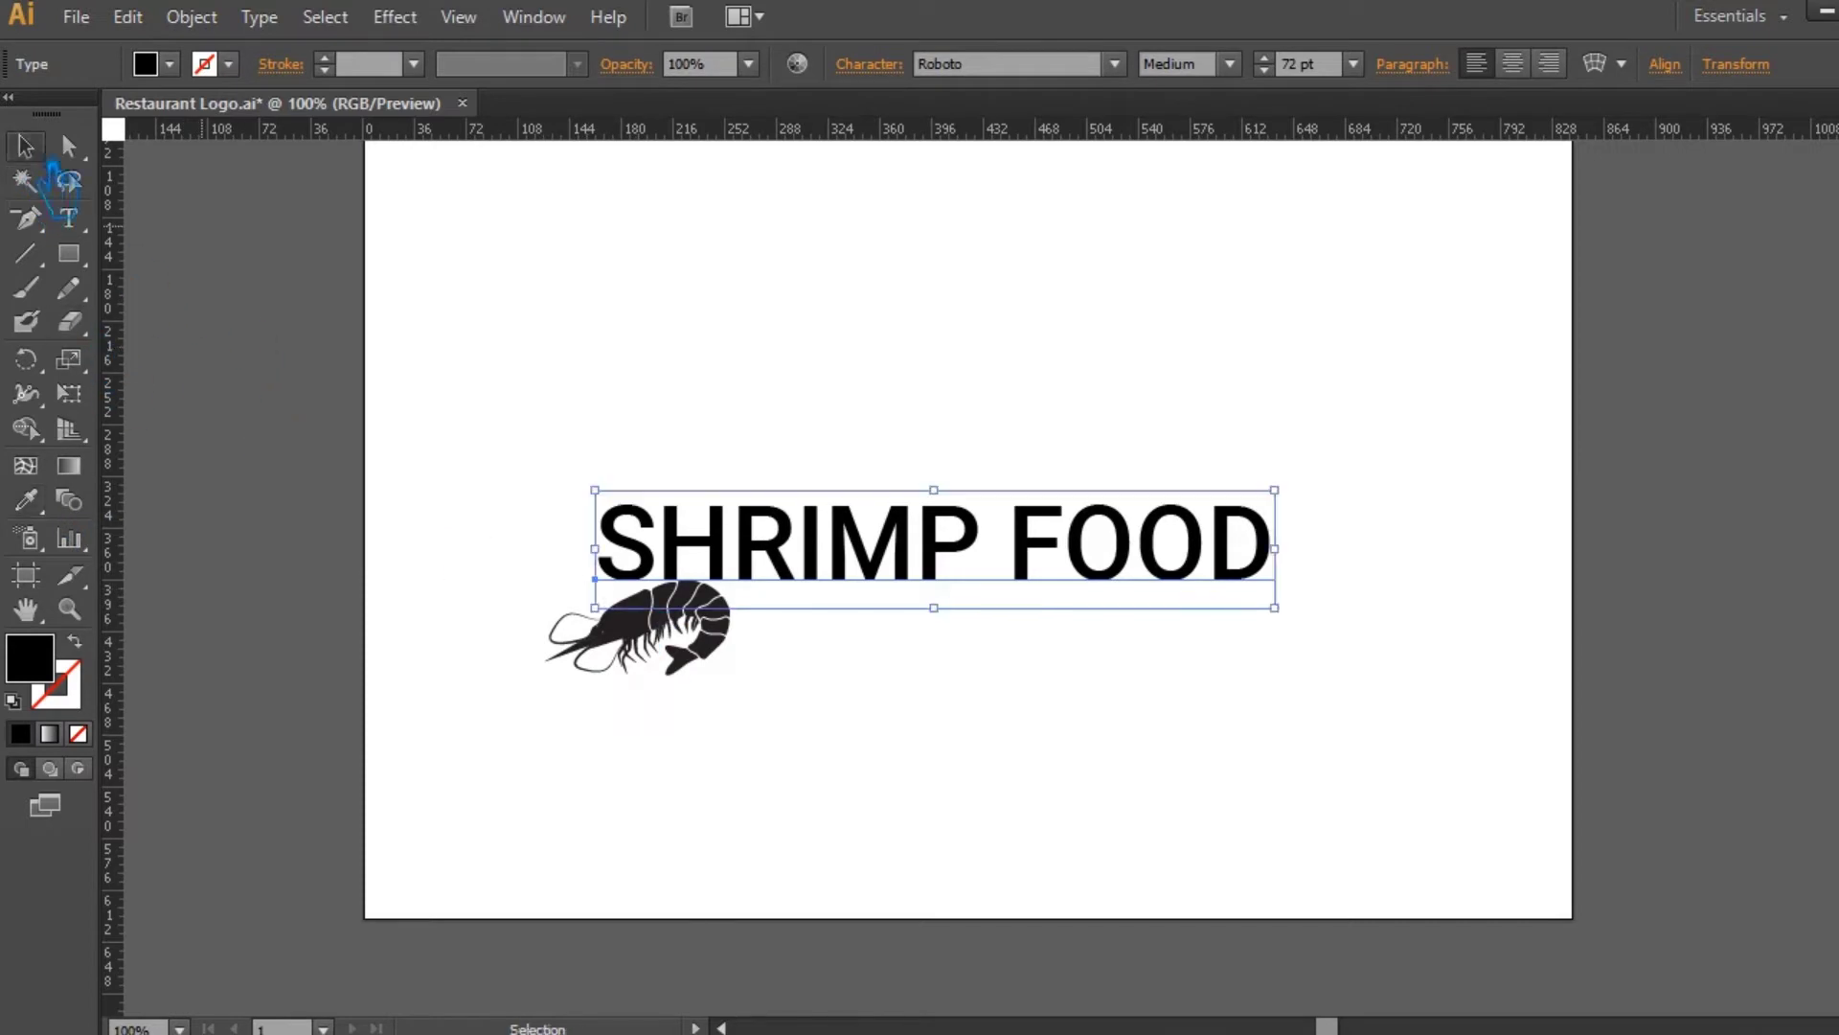
{"action": "left_click", "coordinate": [1039, 665]}
{"action": "left_click_drag", "start_coordinate": [936, 566], "coordinate": [936, 486]}
{"action": "left_click", "coordinate": [1039, 657]}
Rotate the shrimp copy clockwise until its head is roughly horizontal and enlarge it to about 325 px wide.
{"action": "left_click", "coordinate": [690, 618]}
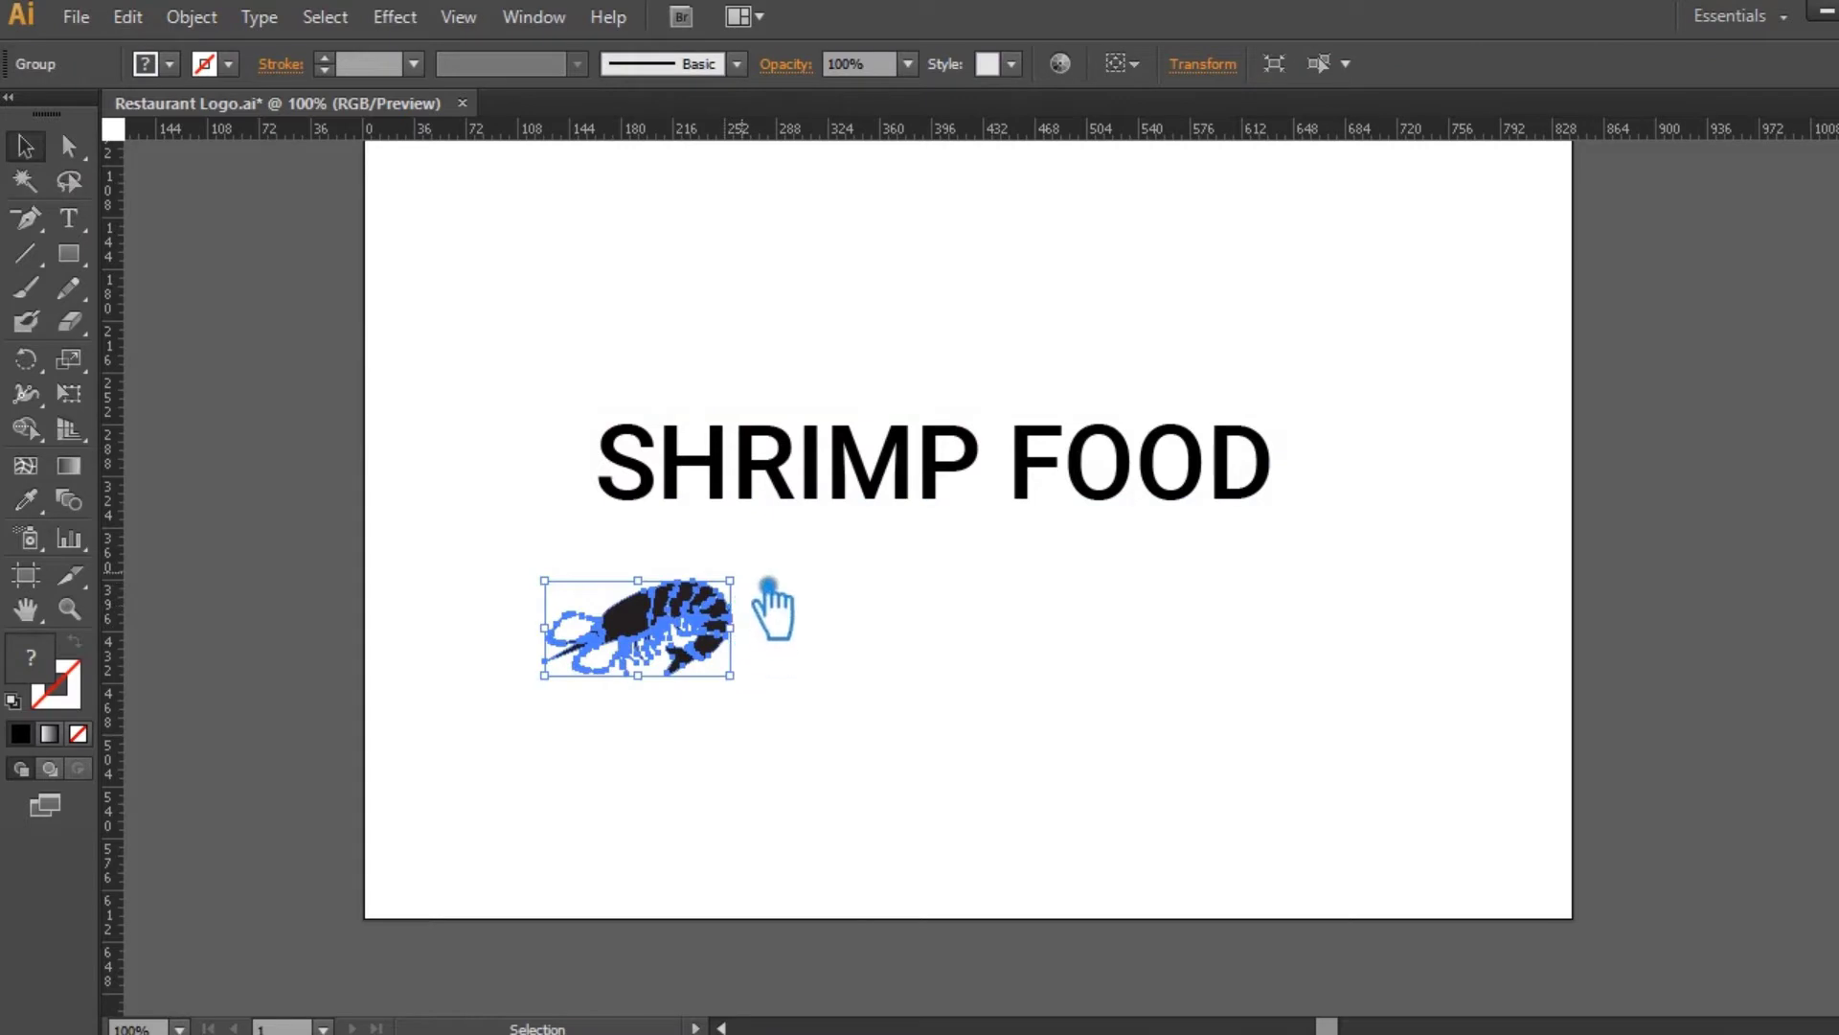
{"action": "left_click_drag", "start_coordinate": [780, 623], "coordinate": [809, 623]}
{"action": "left_click", "coordinate": [836, 709]}
{"action": "left_click", "coordinate": [753, 647]}
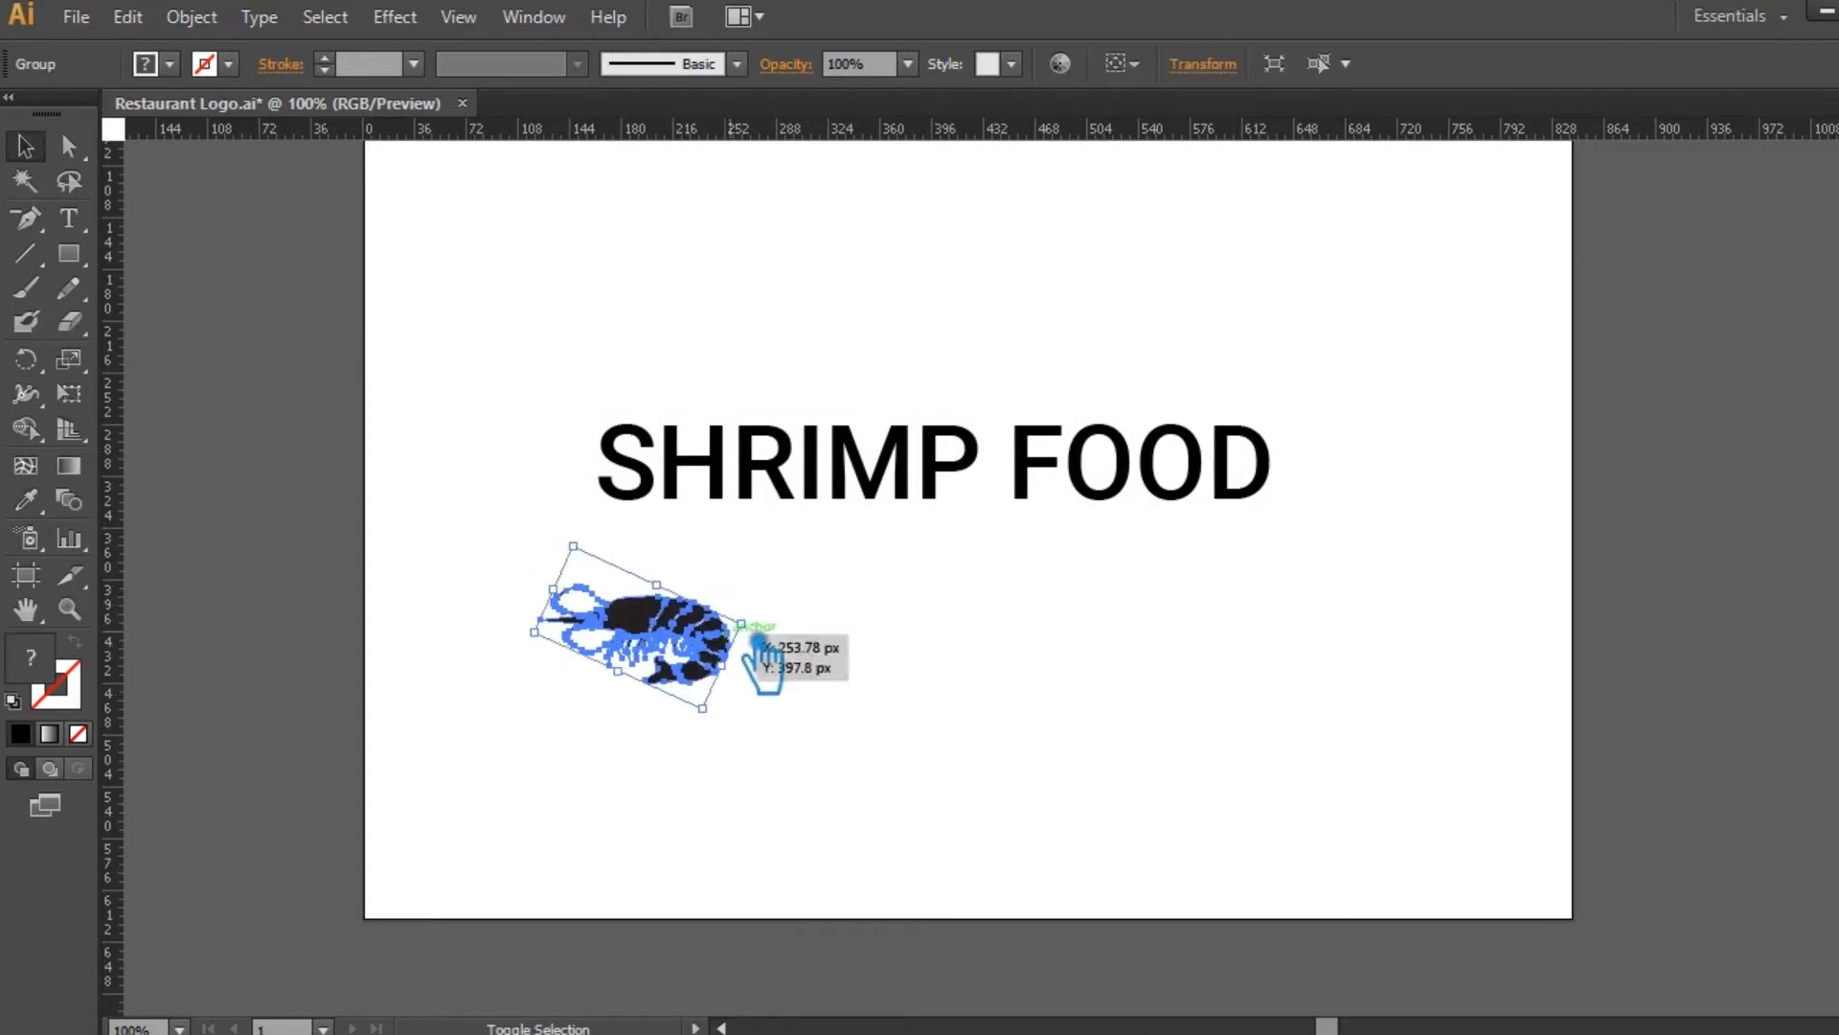
{"action": "left_click_drag", "start_coordinate": [767, 633], "coordinate": [932, 636]}
{"action": "left_click", "coordinate": [972, 620]}
{"action": "left_click_drag", "start_coordinate": [829, 670], "coordinate": [1073, 671]}
Ungroup the enlarged shrimp illustration into separate parts.
{"action": "key", "text": "ctrl+plus"}
{"action": "key", "text": "ctrl+plus"}
{"action": "key", "text": "ctrl+plus"}
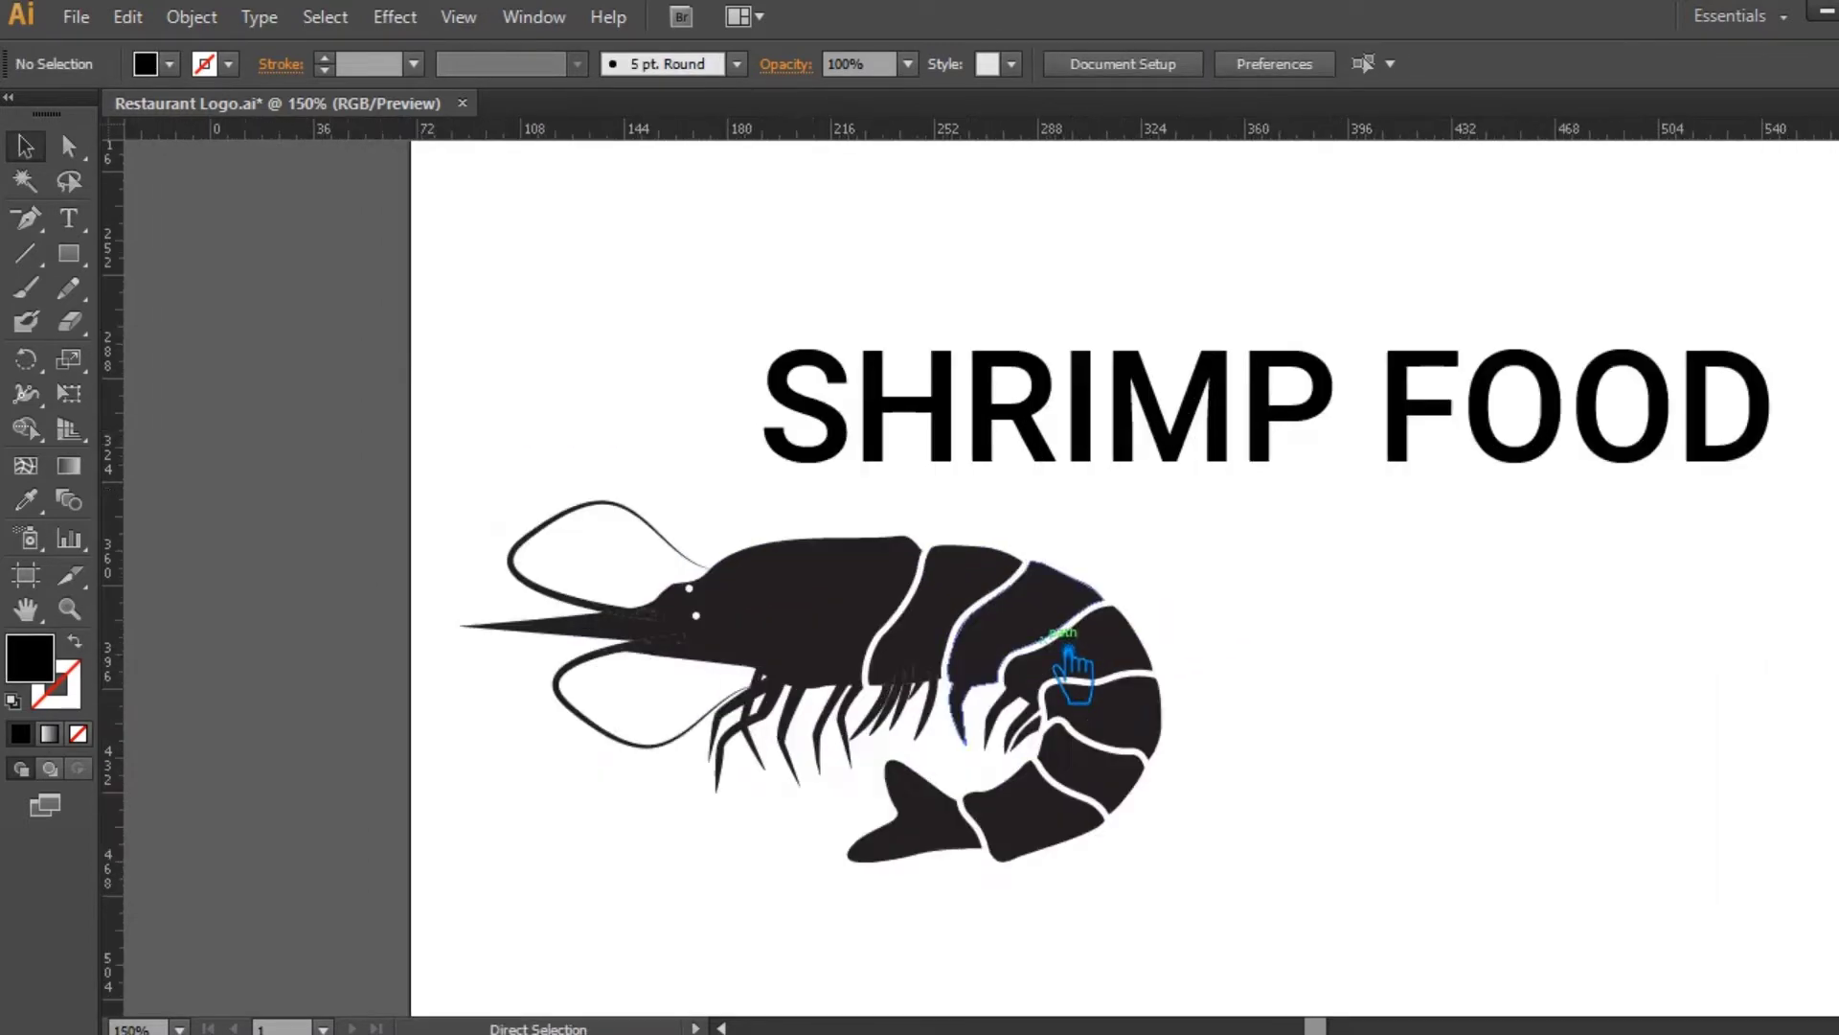
{"action": "left_click_drag", "start_coordinate": [653, 736], "coordinate": [1304, 717]}
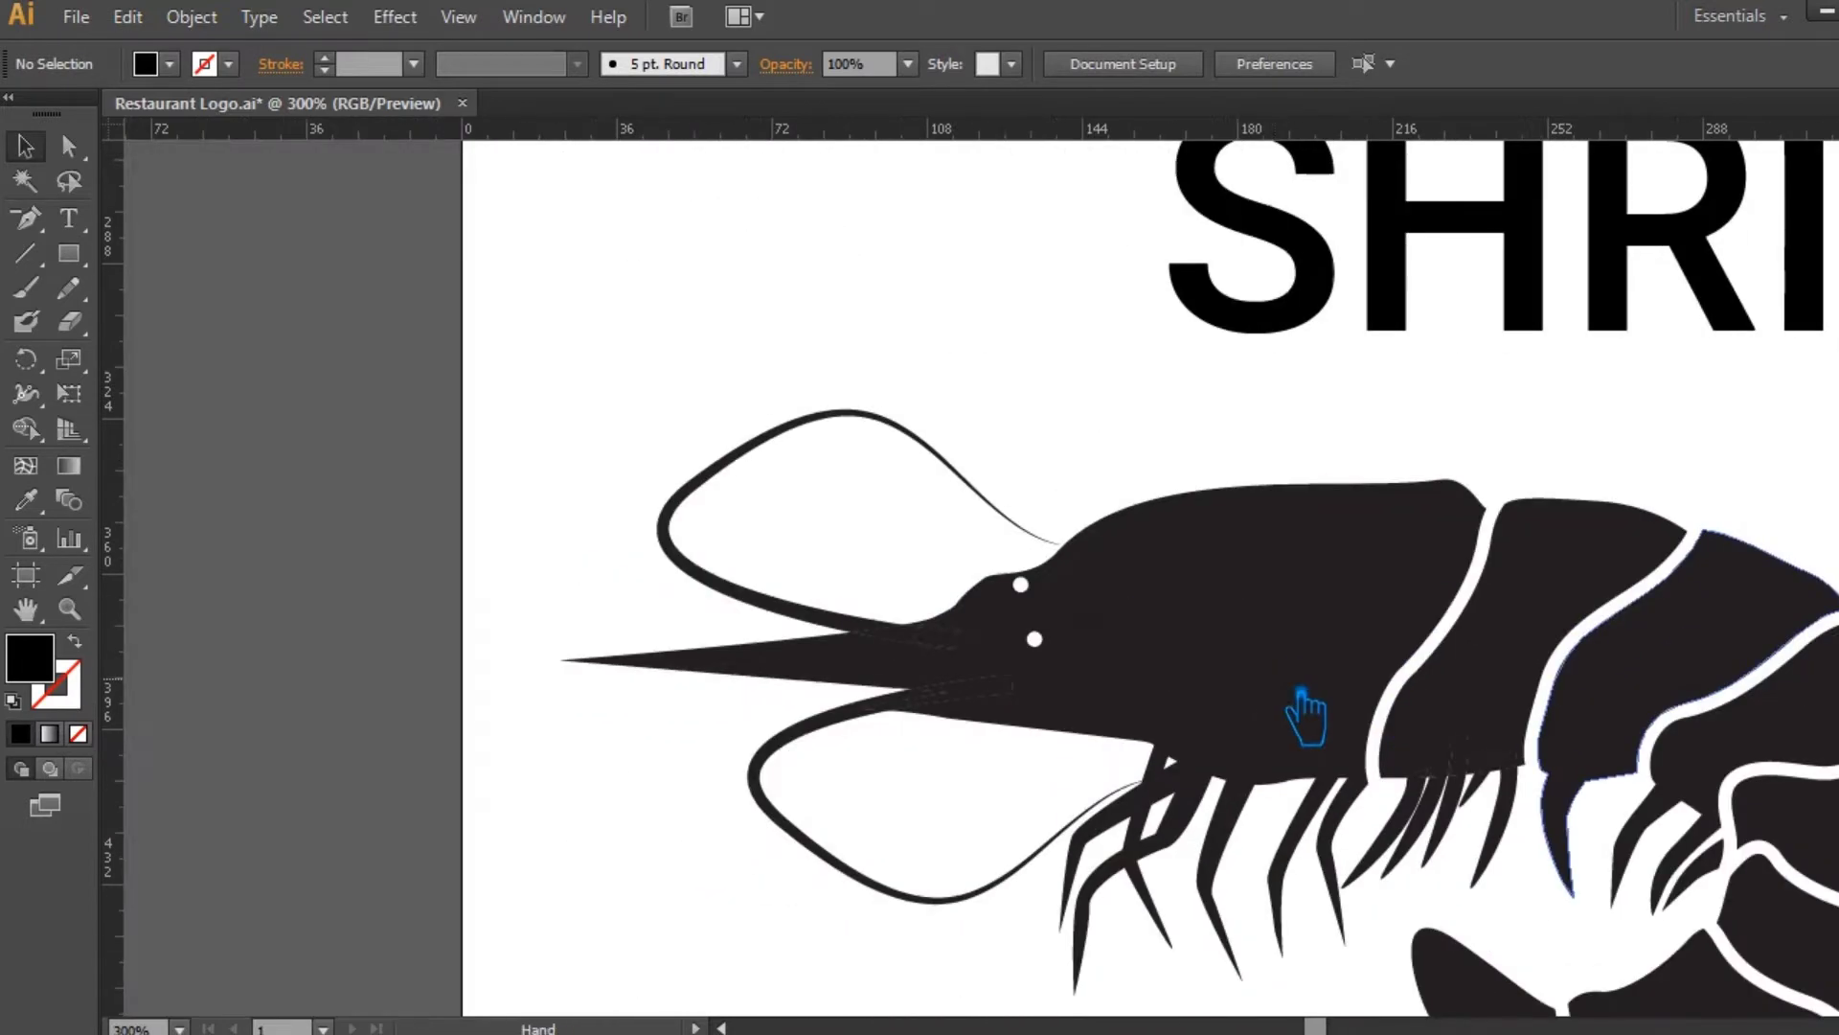
{"action": "left_click", "coordinate": [985, 738]}
{"action": "left_click", "coordinate": [985, 801]}
{"action": "left_click", "coordinate": [912, 714]}
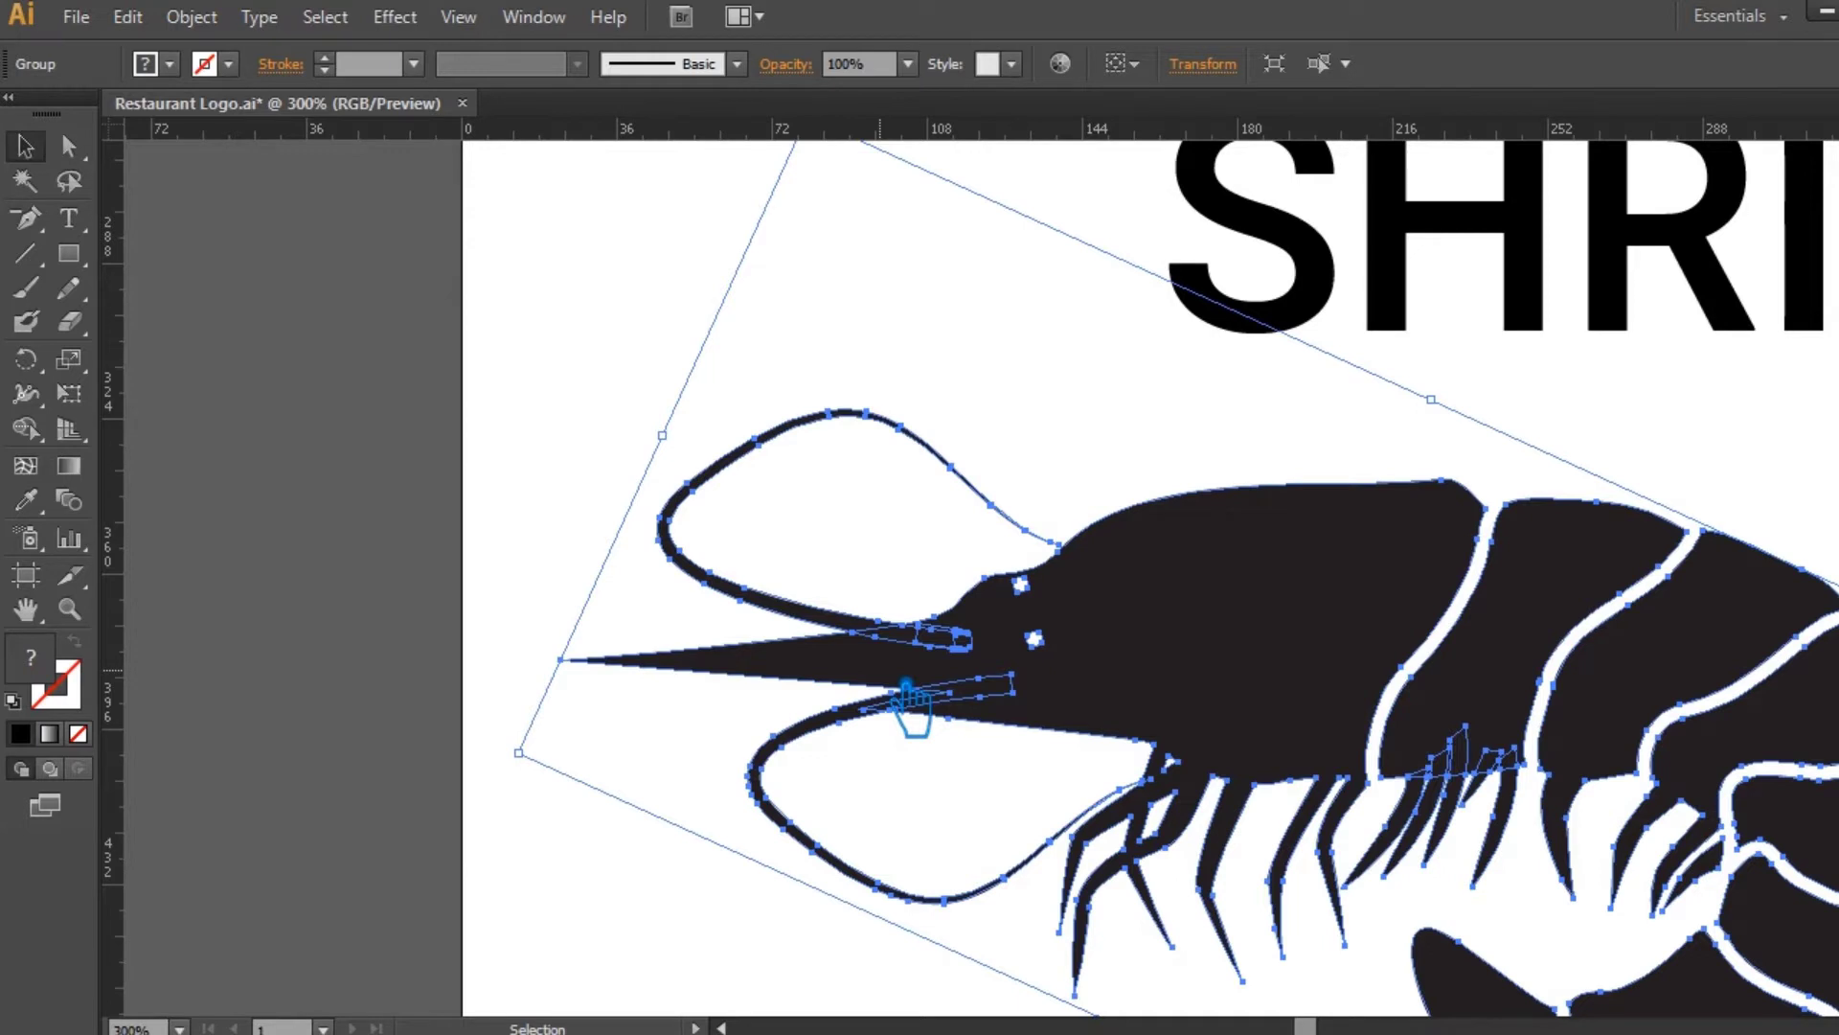
{"action": "right_click", "coordinate": [881, 671]}
{"action": "left_click", "coordinate": [1034, 836]}
{"action": "left_click", "coordinate": [627, 474]}
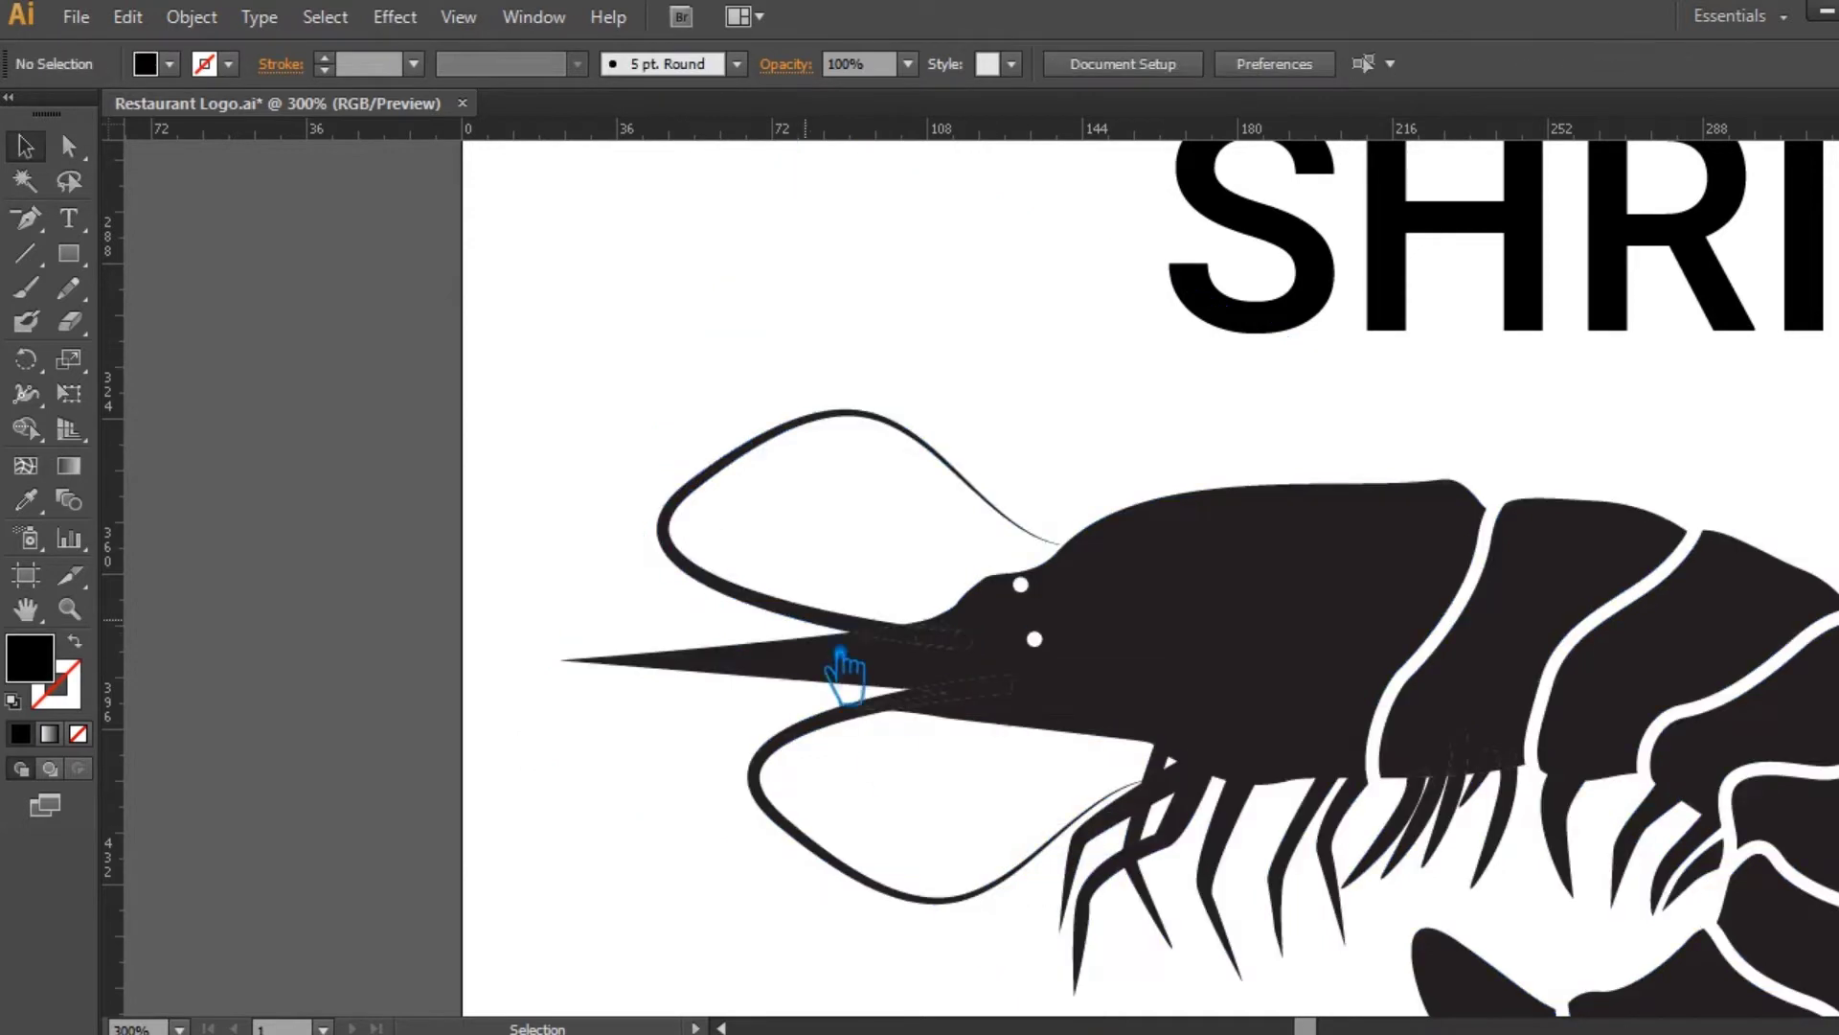
Add anchor points on the upper edge of the shrimp's pointed snout and pull one forward to form a spike.
{"action": "left_click", "coordinate": [880, 663]}
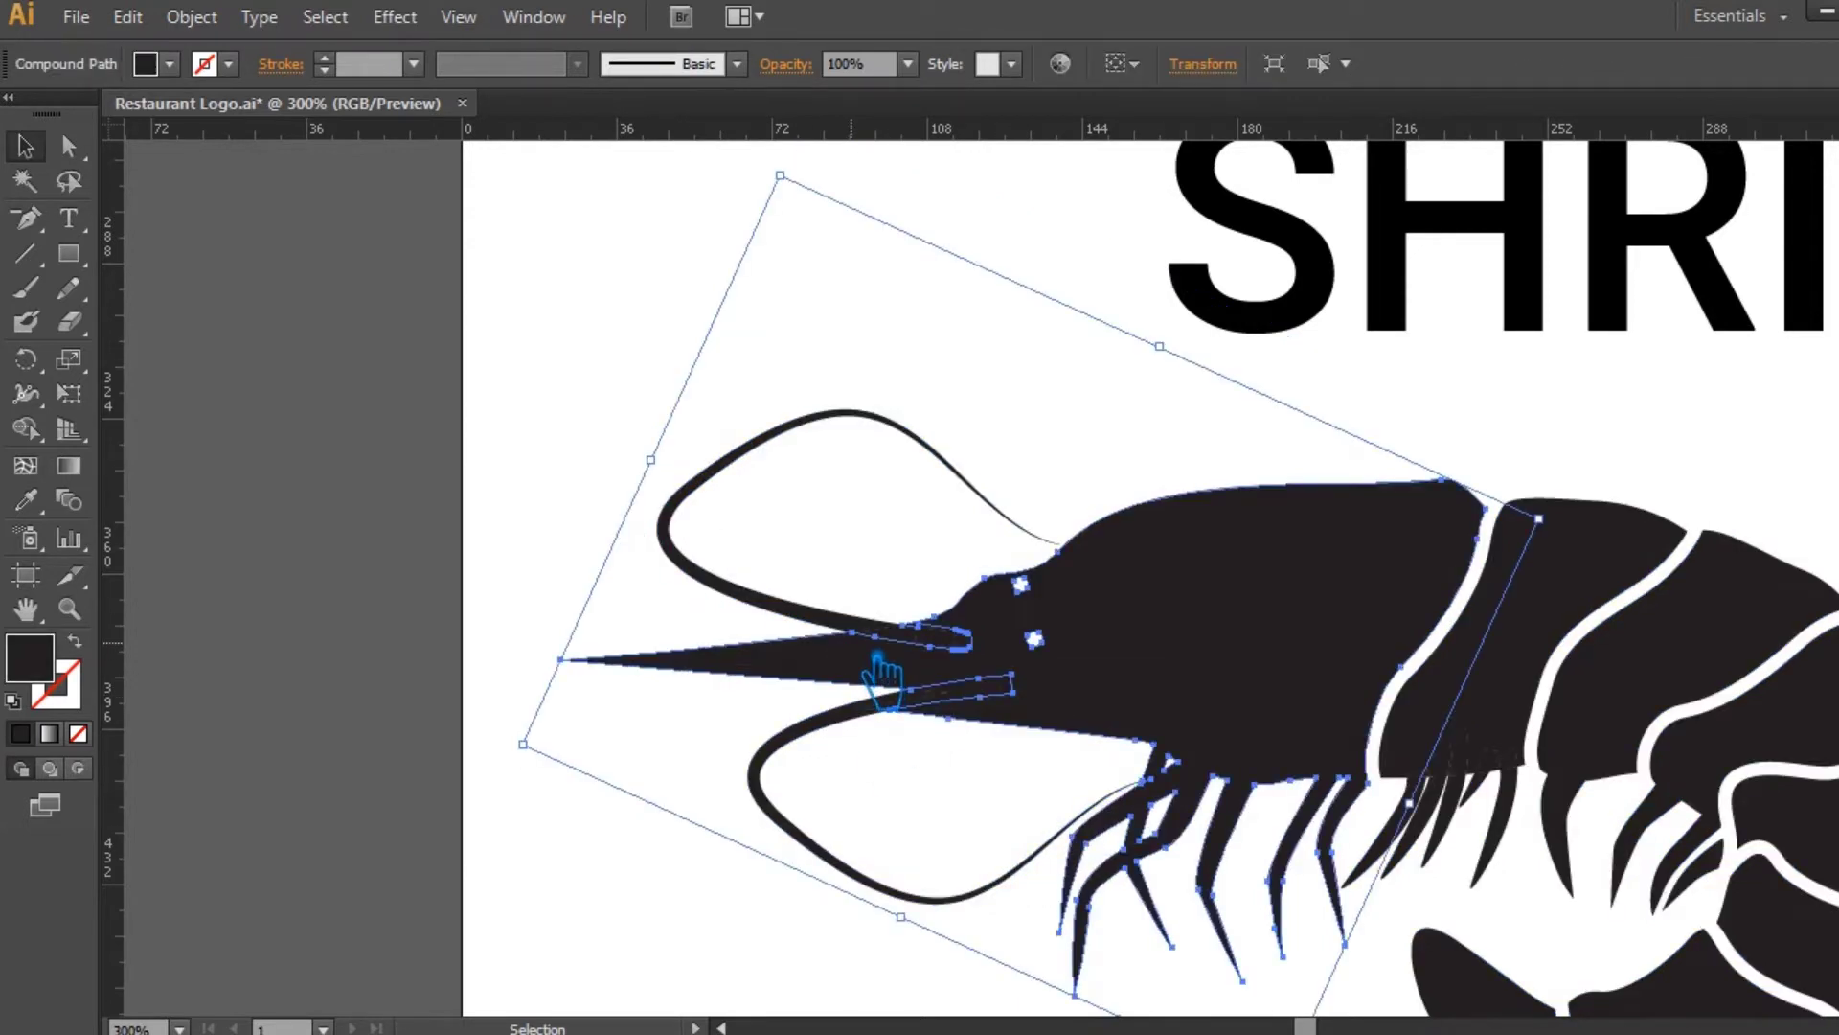
{"action": "key", "text": "space"}
{"action": "left_click_drag", "start_coordinate": [1396, 762], "coordinate": [686, 437]}
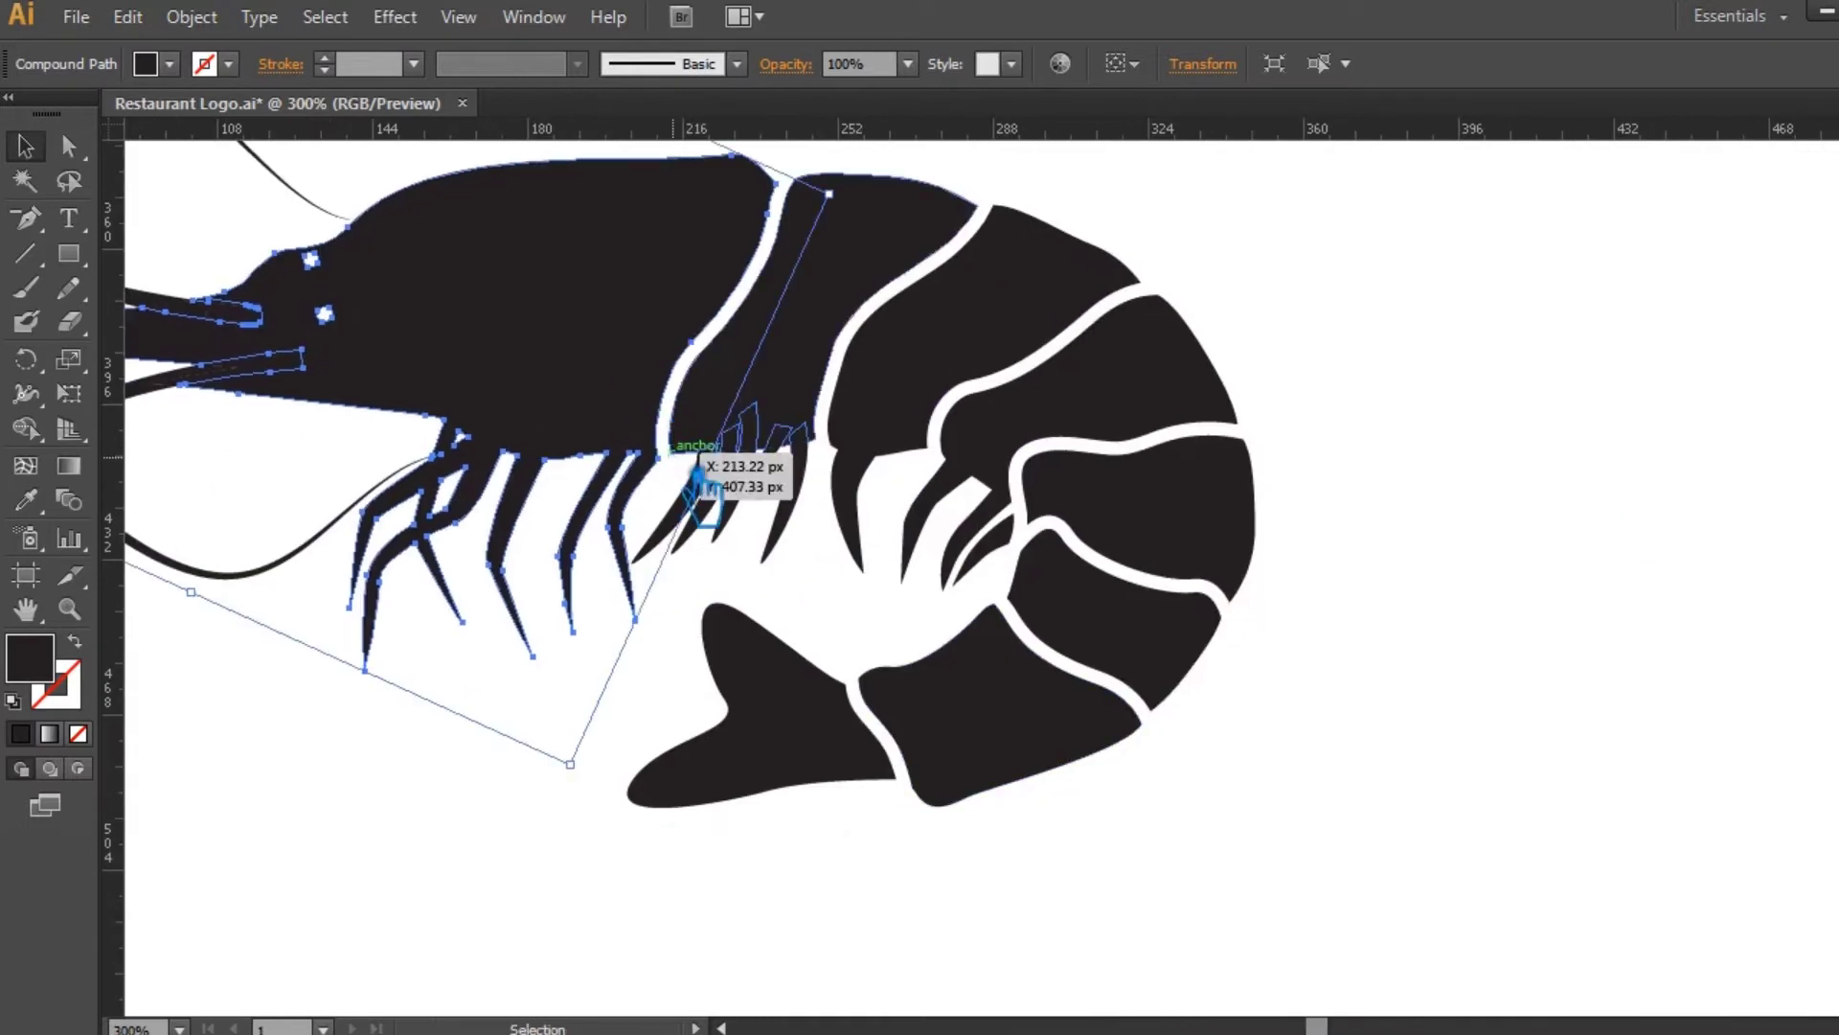
{"action": "left_click_drag", "start_coordinate": [1456, 731], "coordinate": [1752, 838]}
{"action": "left_click", "coordinate": [1642, 854]}
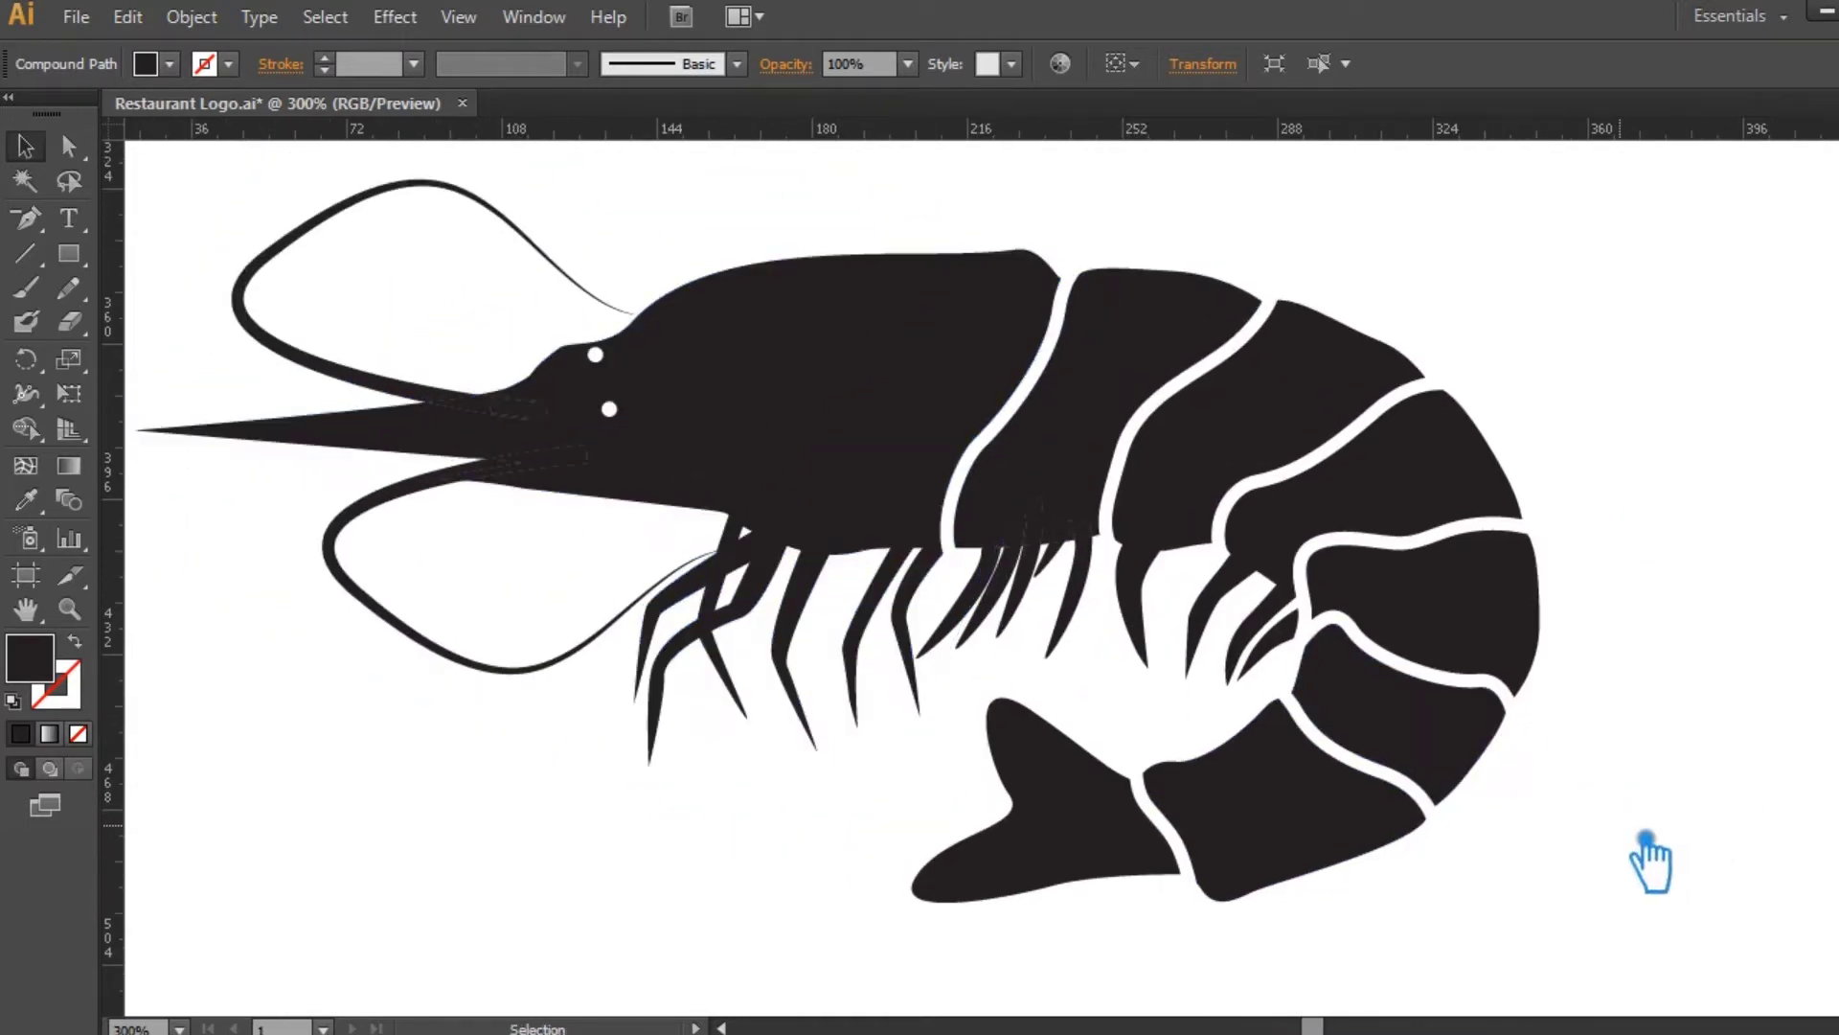
{"action": "left_click", "coordinate": [376, 458]}
{"action": "key", "text": "p"}
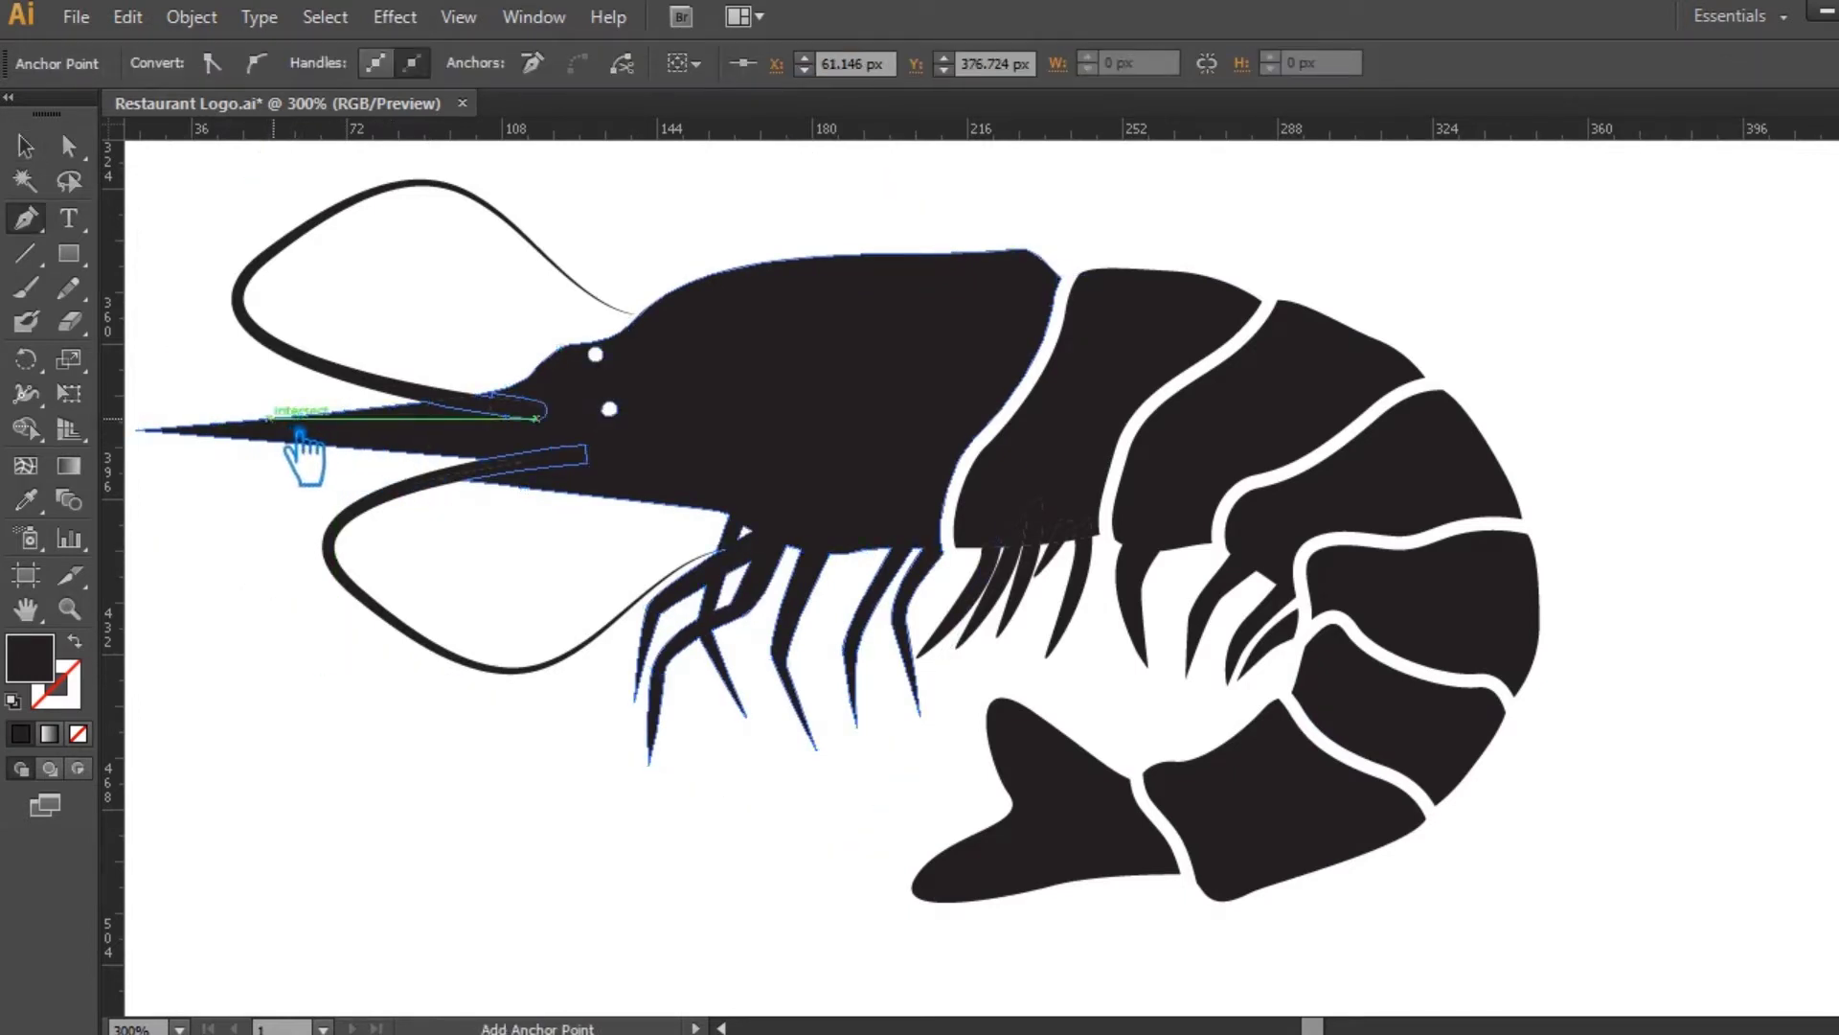
{"action": "left_click", "coordinate": [348, 418]}
{"action": "left_click_drag", "start_coordinate": [349, 426], "coordinate": [326, 433]}
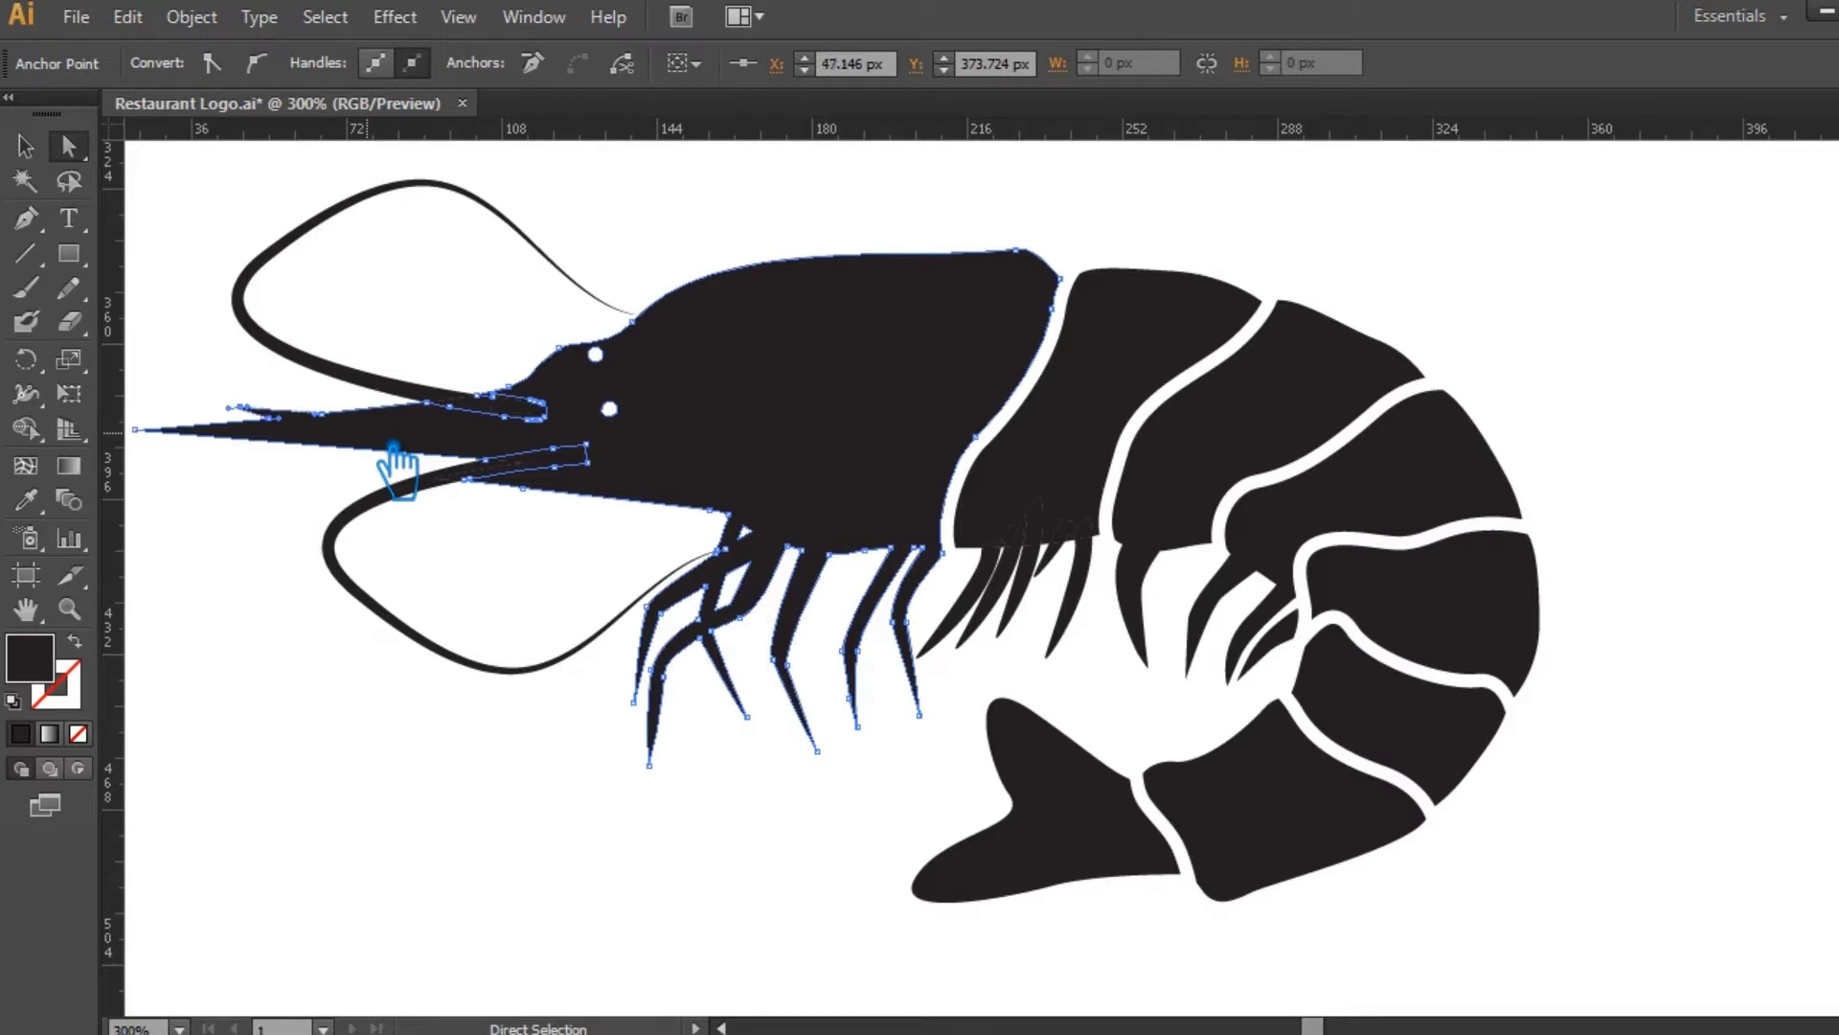
Shorten the snout spike by moving its tip anchor to X 52.146 px, Y 375.724 px.
{"action": "left_click_drag", "start_coordinate": [360, 437], "coordinate": [356, 439]}
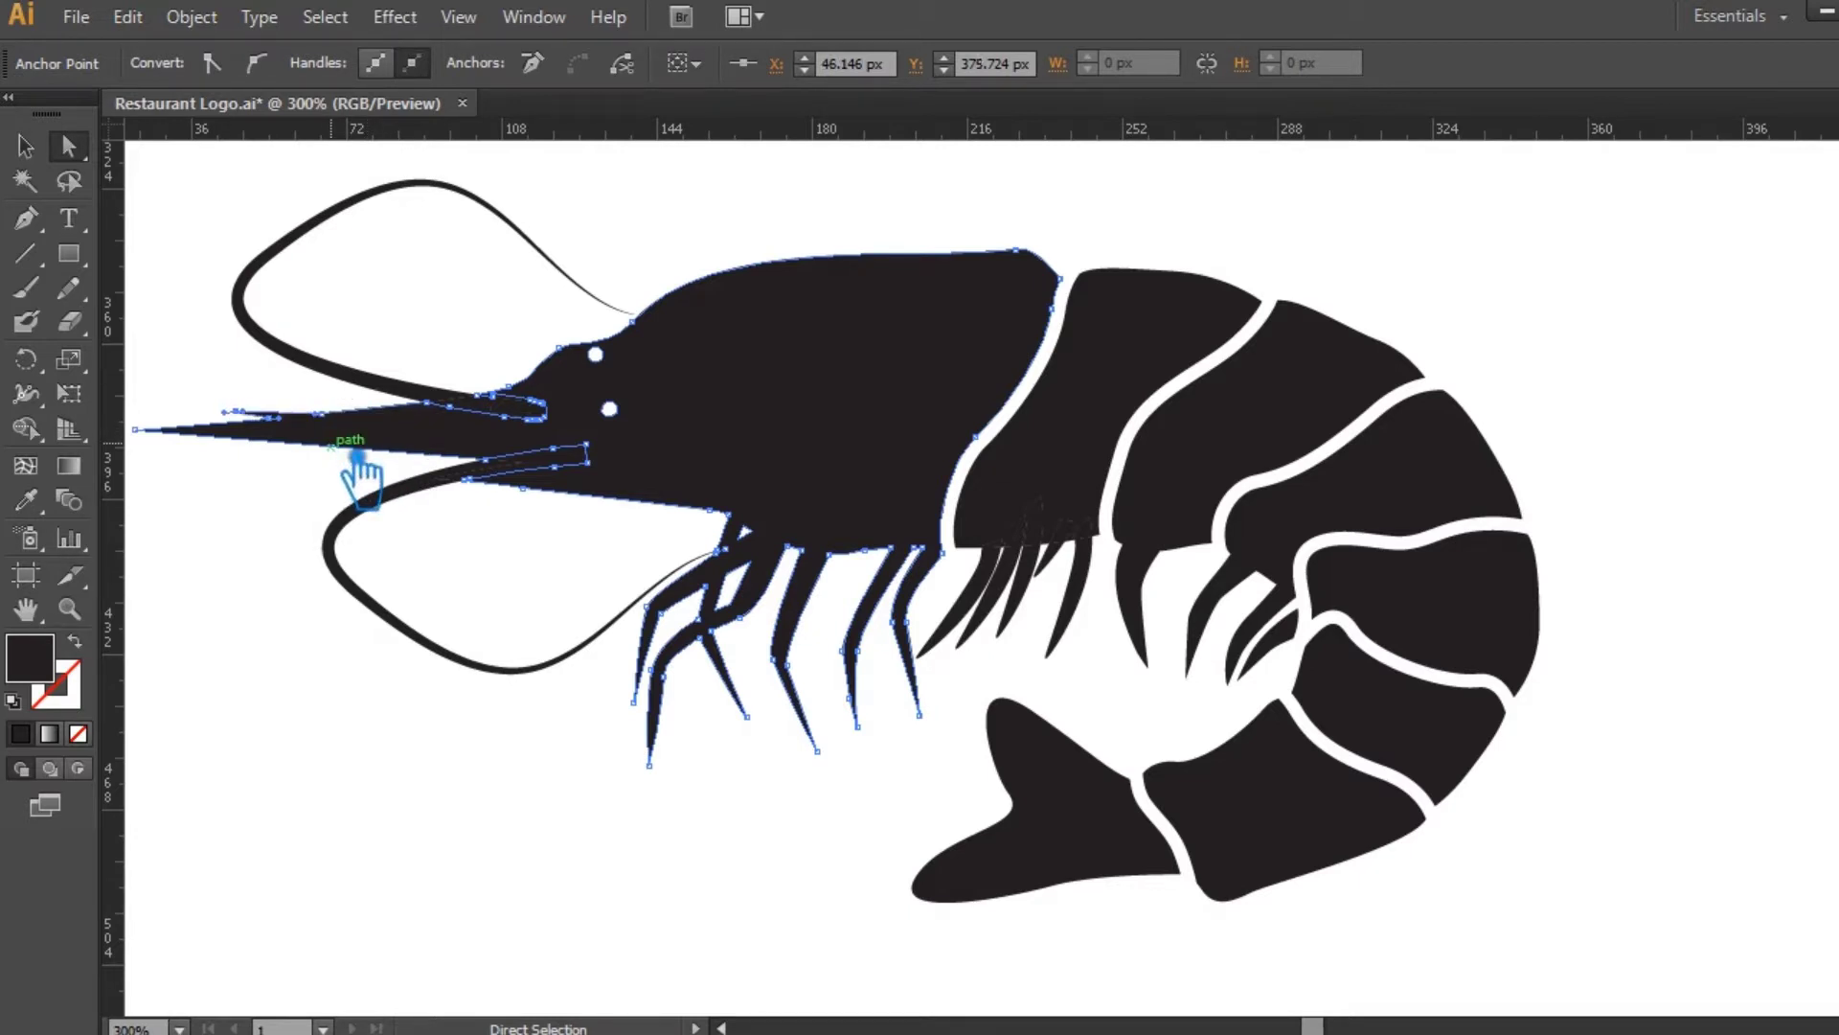
{"action": "key", "text": "Right"}
{"action": "key", "text": "Right"}
{"action": "key", "text": "Right"}
{"action": "key", "text": "Right"}
{"action": "key", "text": "Right"}
{"action": "key", "text": "Right"}
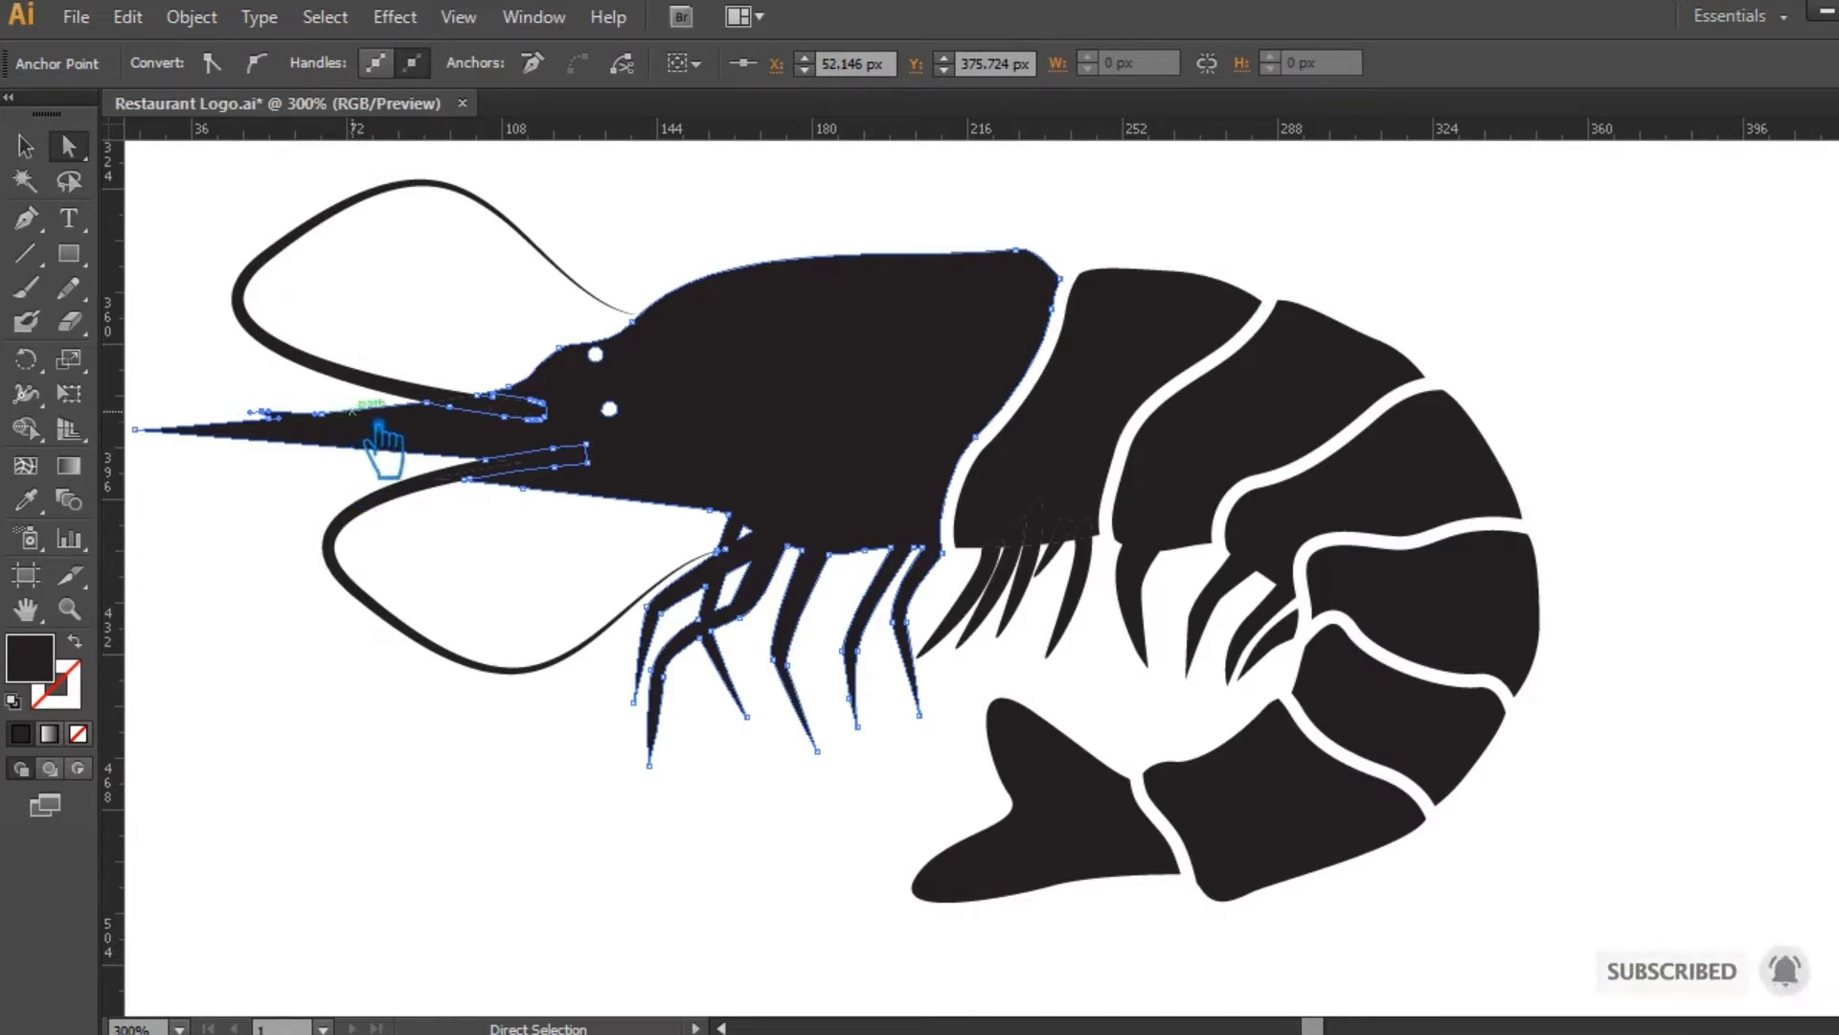
Add anchor points farther back along the snout's upper edge and pull one forward to form a second, smaller spike.
{"action": "key", "text": "p"}
{"action": "left_click", "coordinate": [379, 413]}
{"action": "left_click_drag", "start_coordinate": [380, 421], "coordinate": [422, 431]}
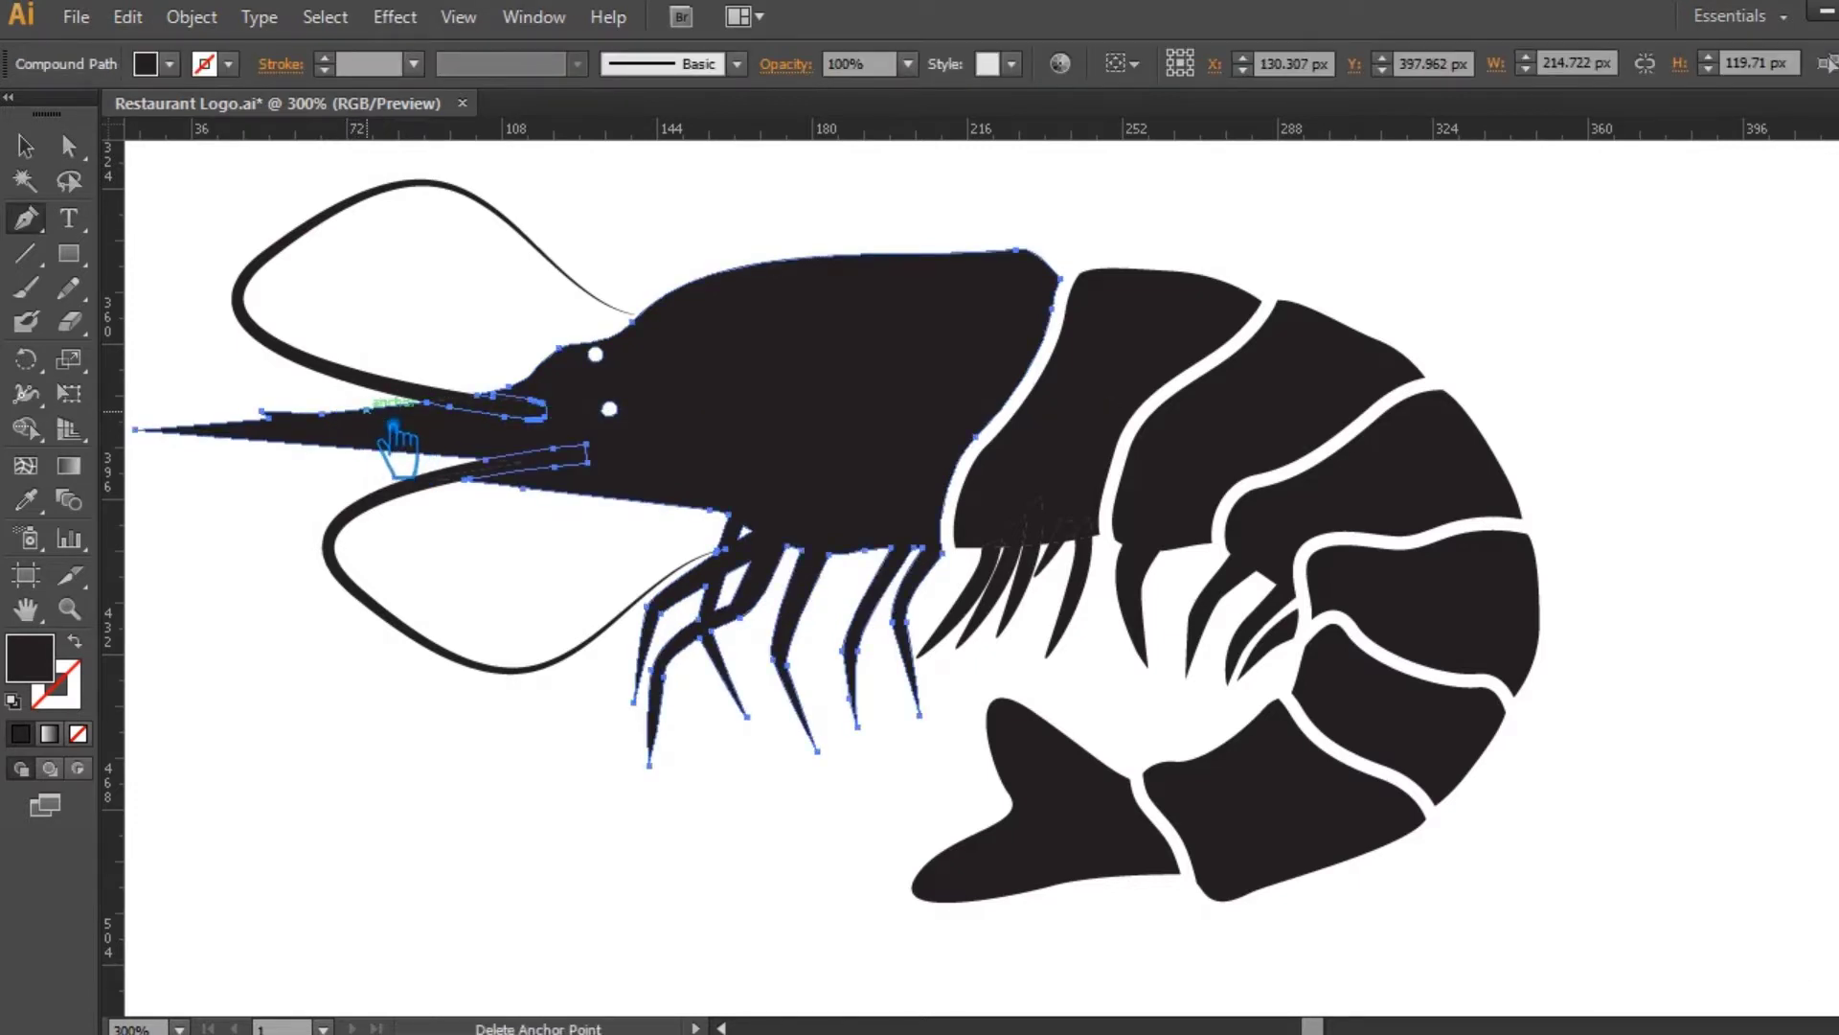
{"action": "left_click", "coordinate": [379, 427]}
{"action": "left_click_drag", "start_coordinate": [379, 427], "coordinate": [381, 429]}
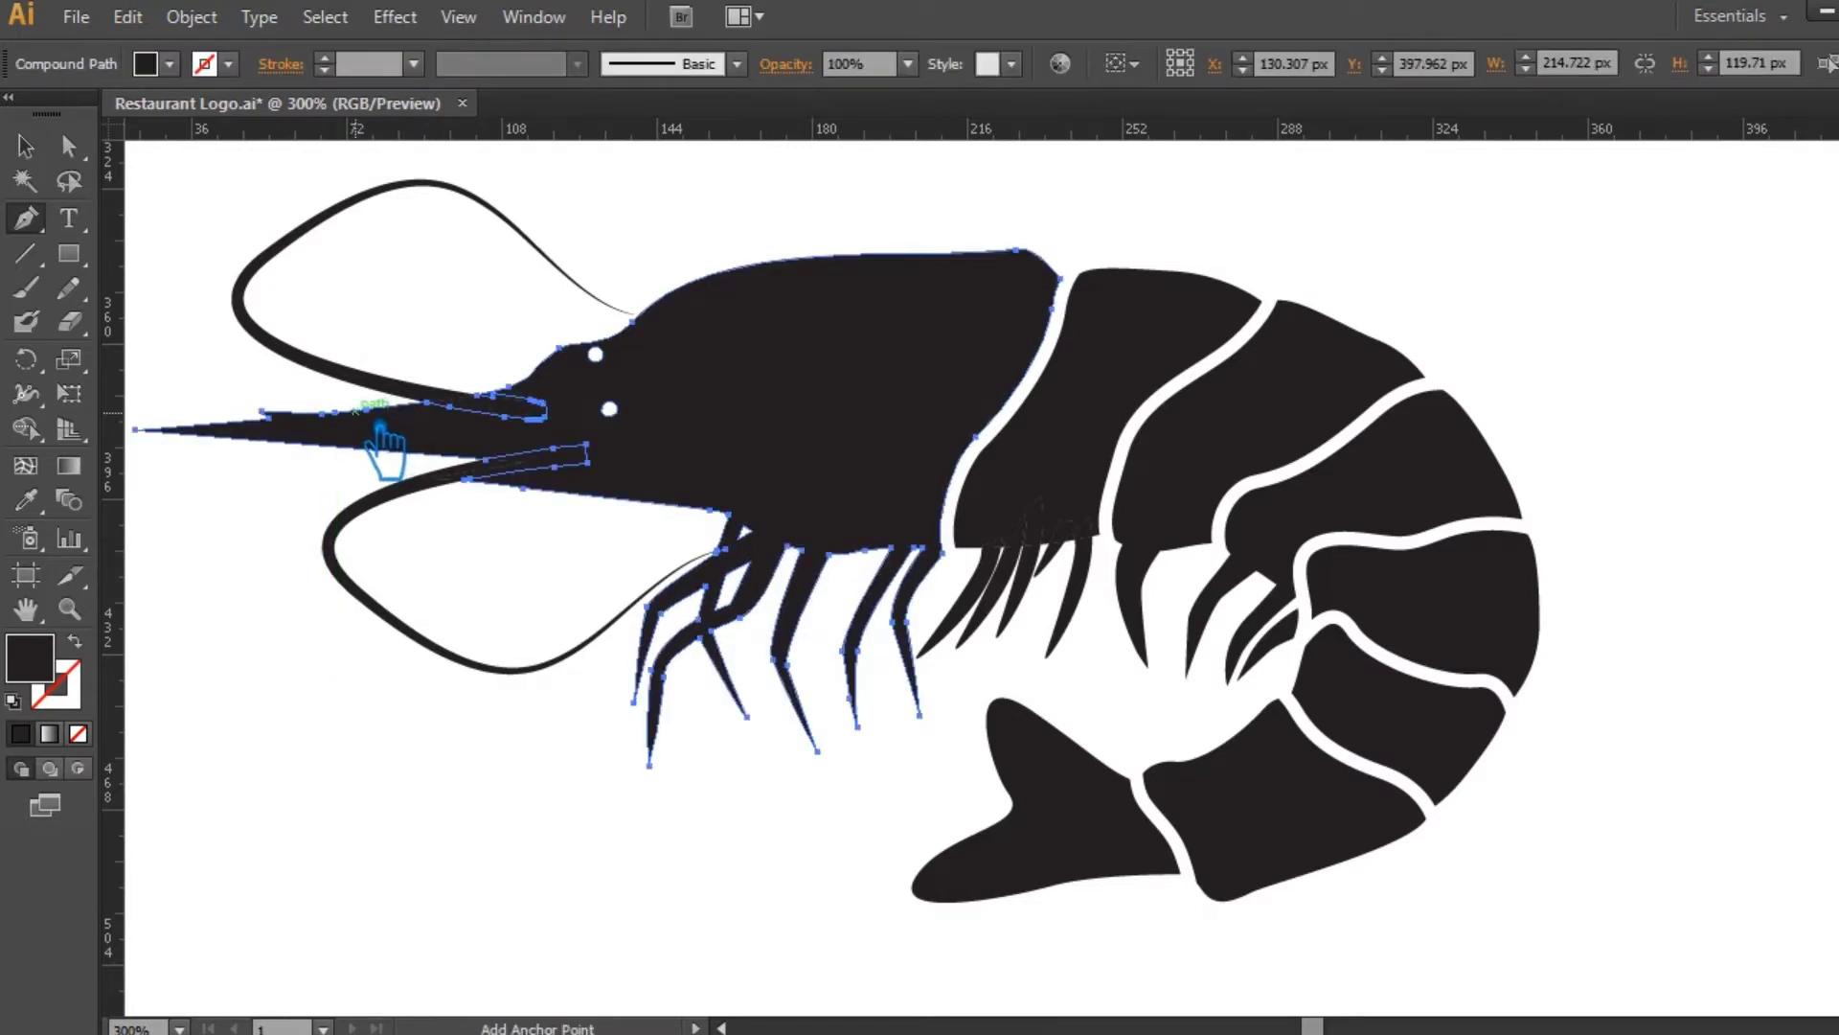
{"action": "left_click", "coordinate": [380, 429]}
{"action": "left_click_drag", "start_coordinate": [388, 437], "coordinate": [387, 436]}
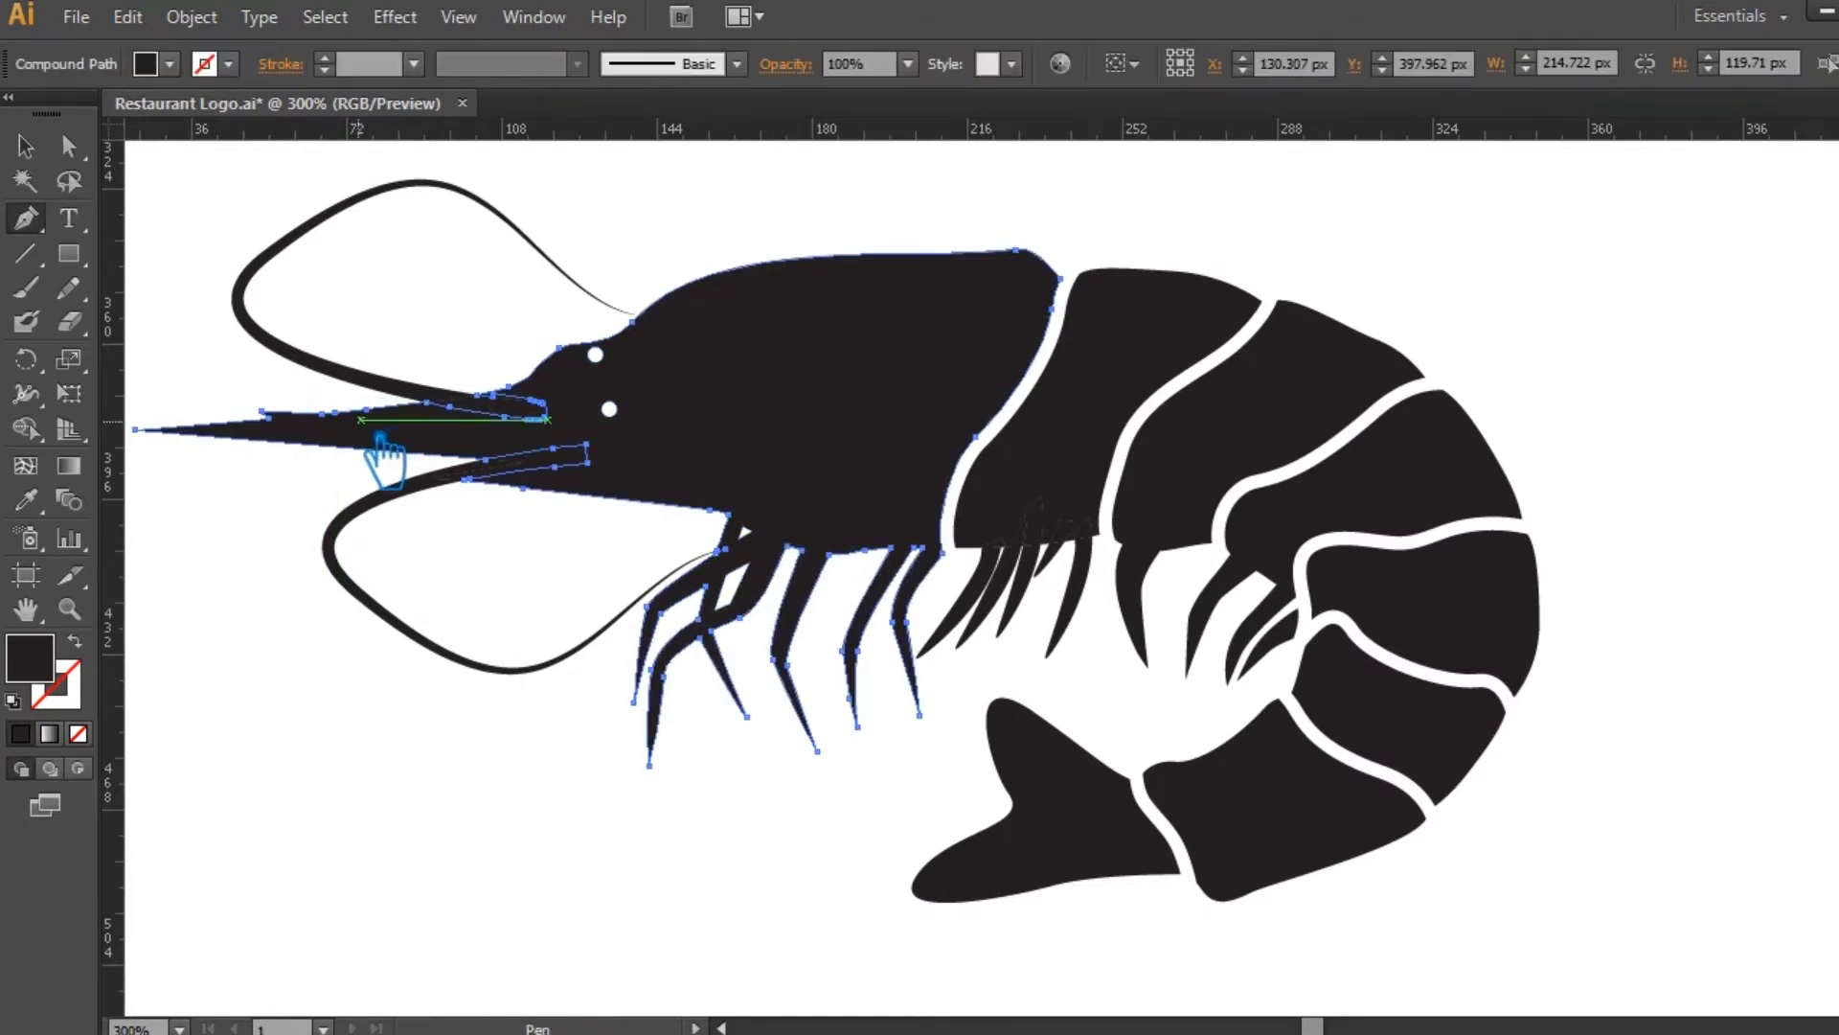
{"action": "left_click", "coordinate": [372, 430], "text": "ctrl"}
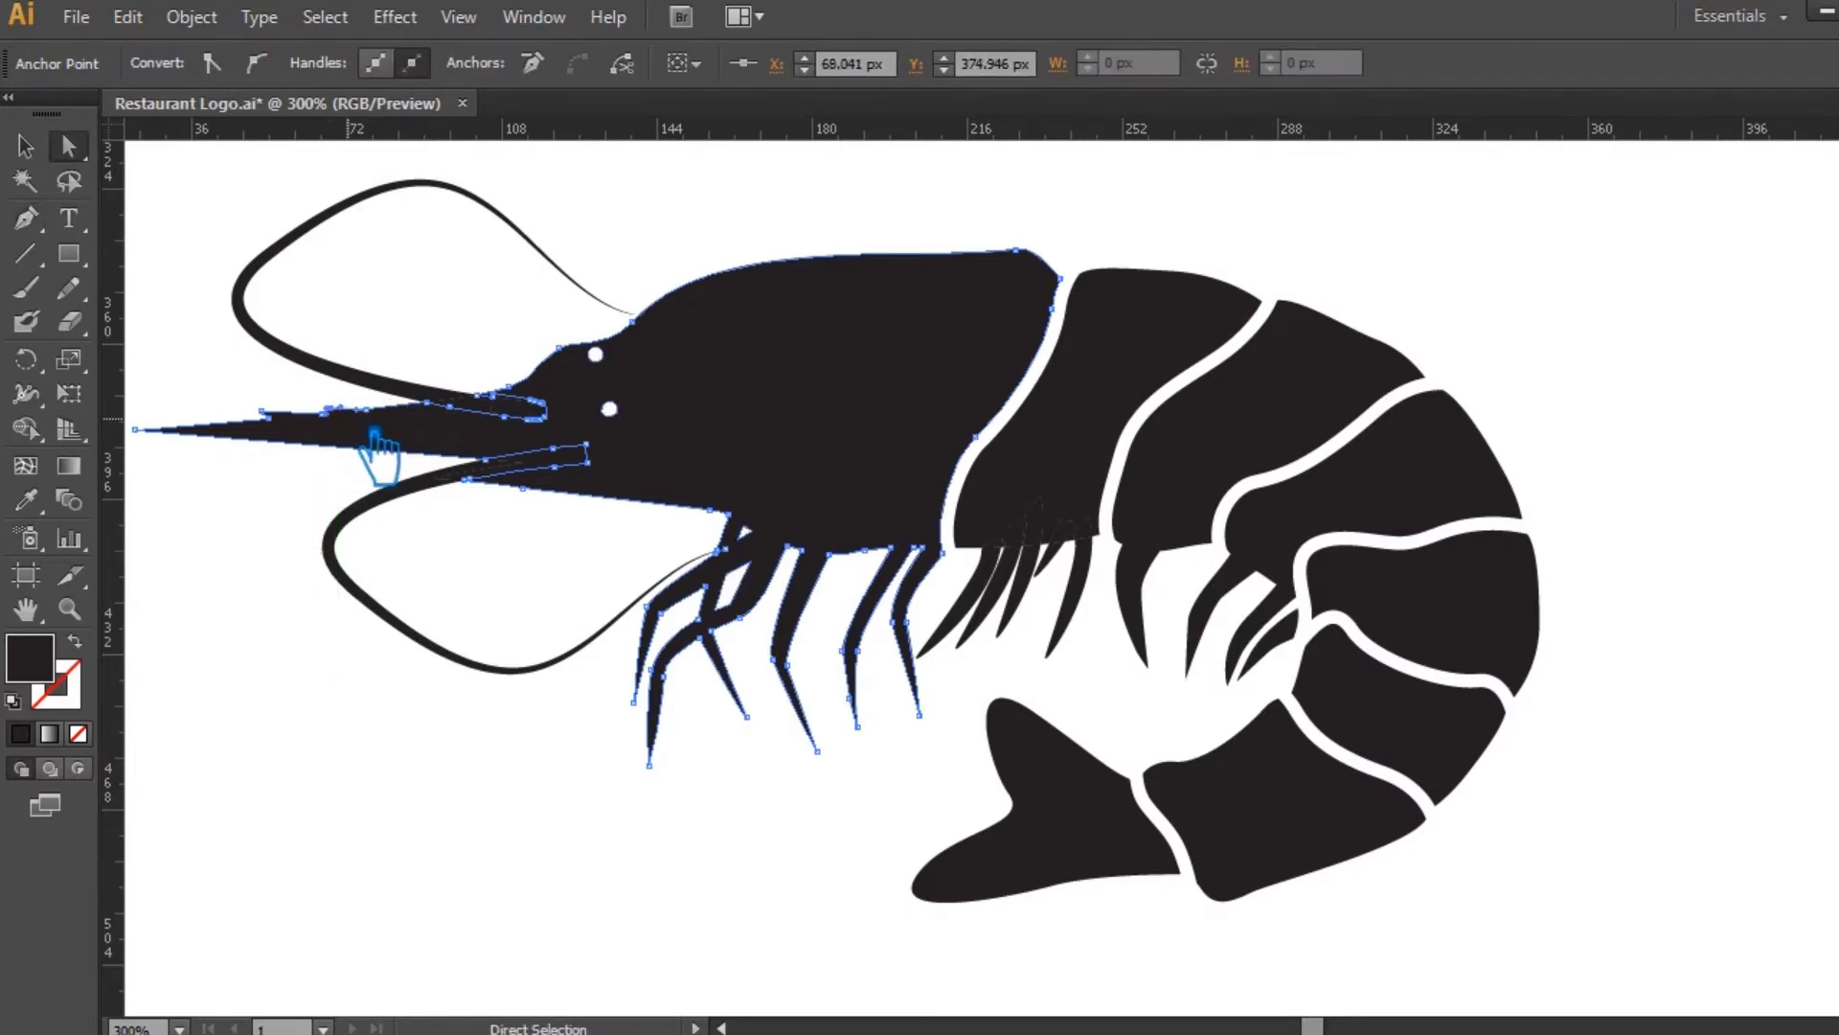
{"action": "left_click", "coordinate": [270, 526], "text": "ctrl"}
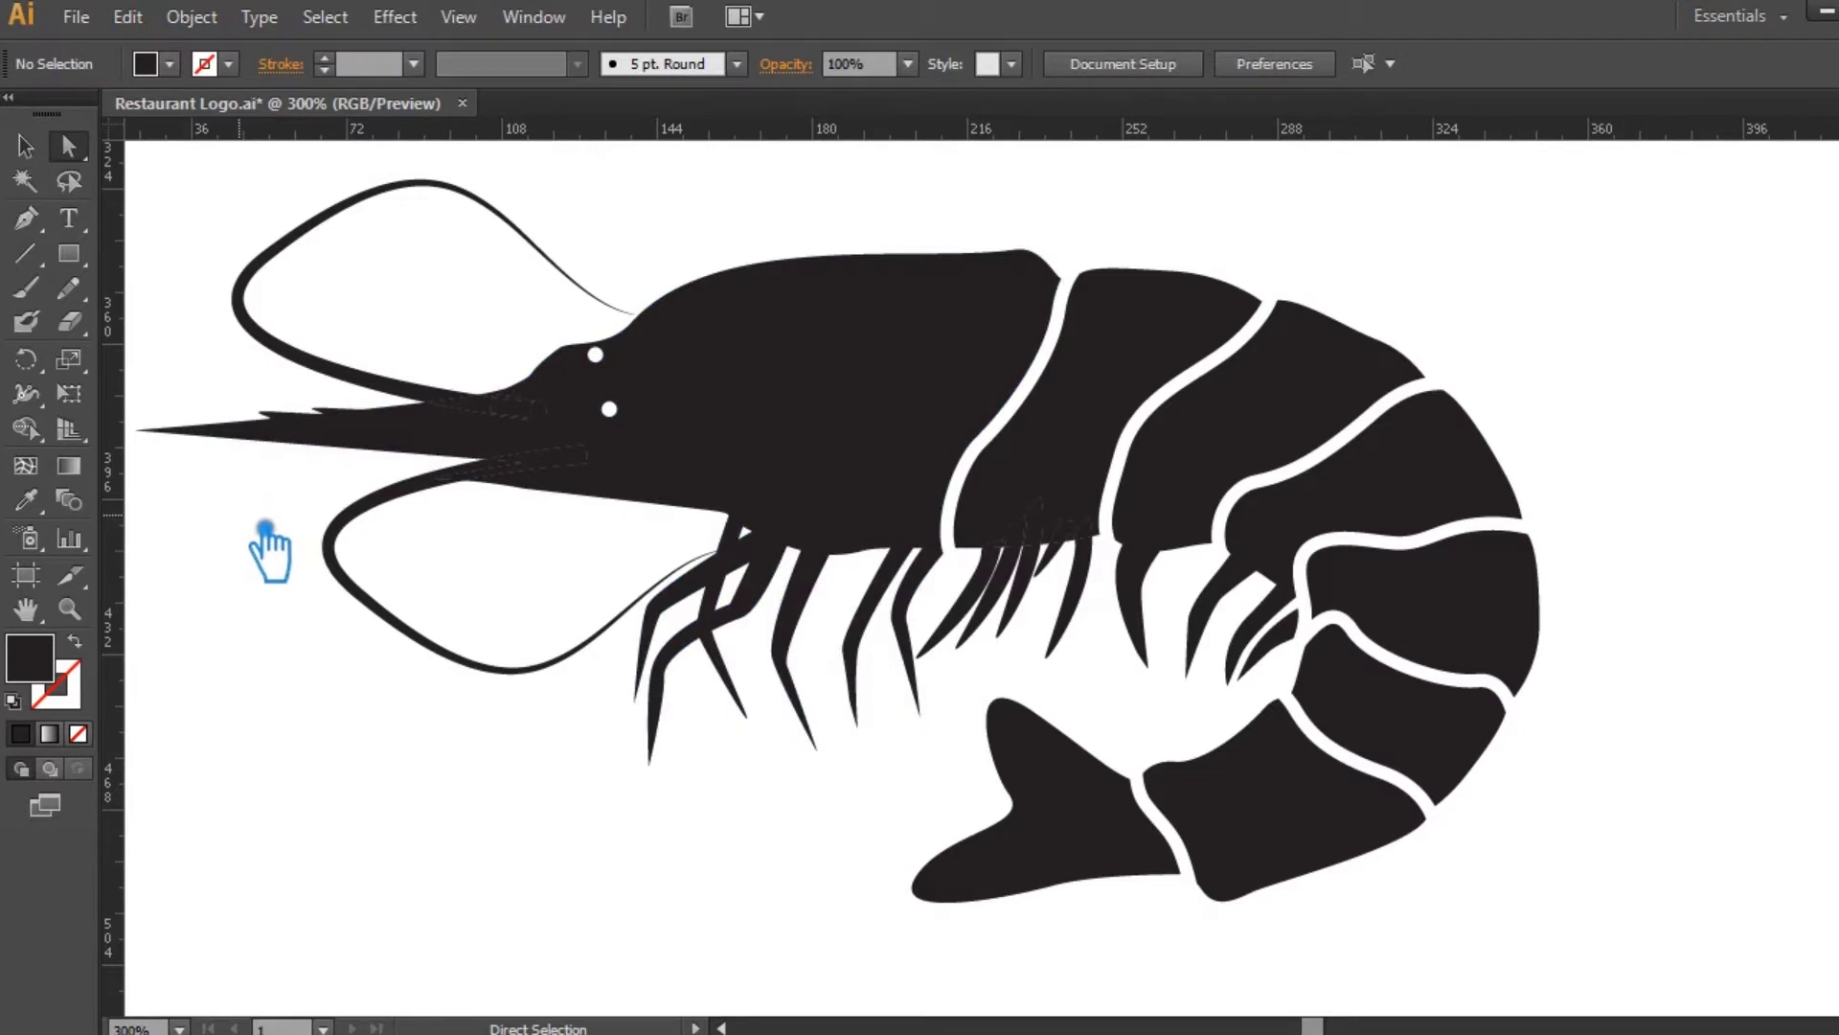
Temporarily hide the lower antenna to check the head shape beneath it, and show all hidden objects again.
{"action": "left_click", "coordinate": [628, 488]}
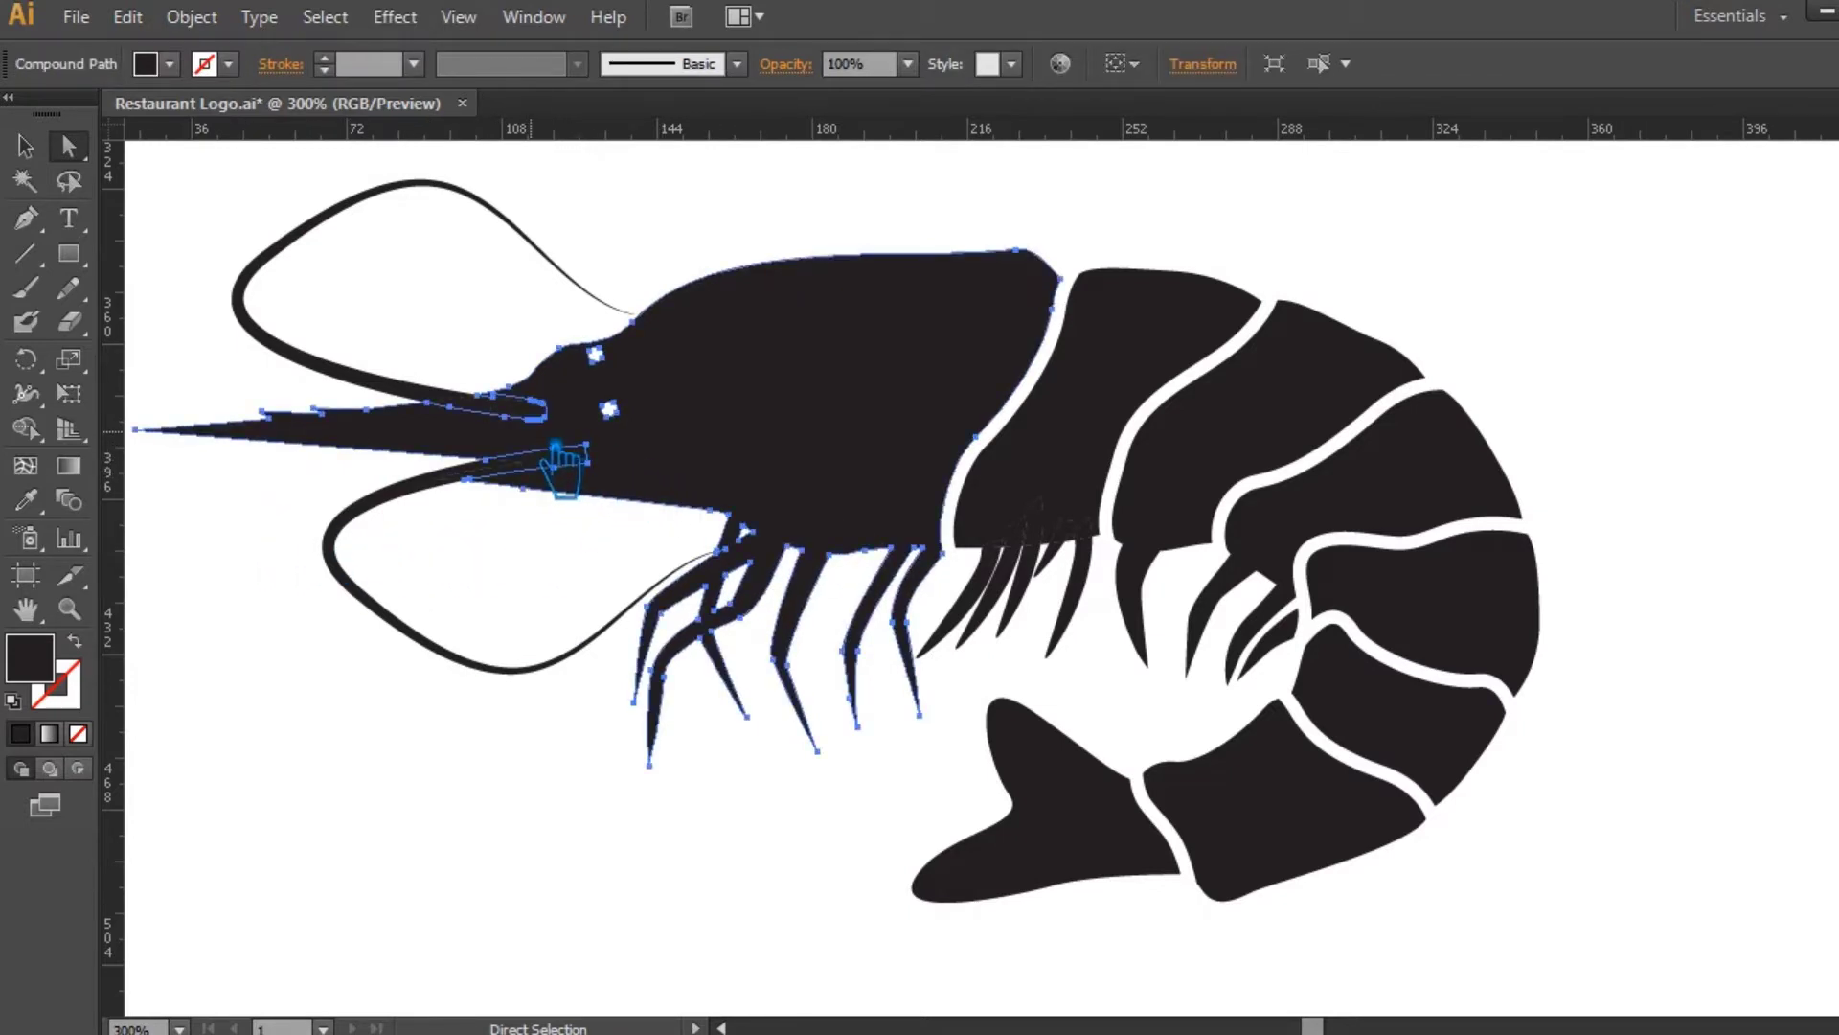
{"action": "left_click", "coordinate": [1314, 554]}
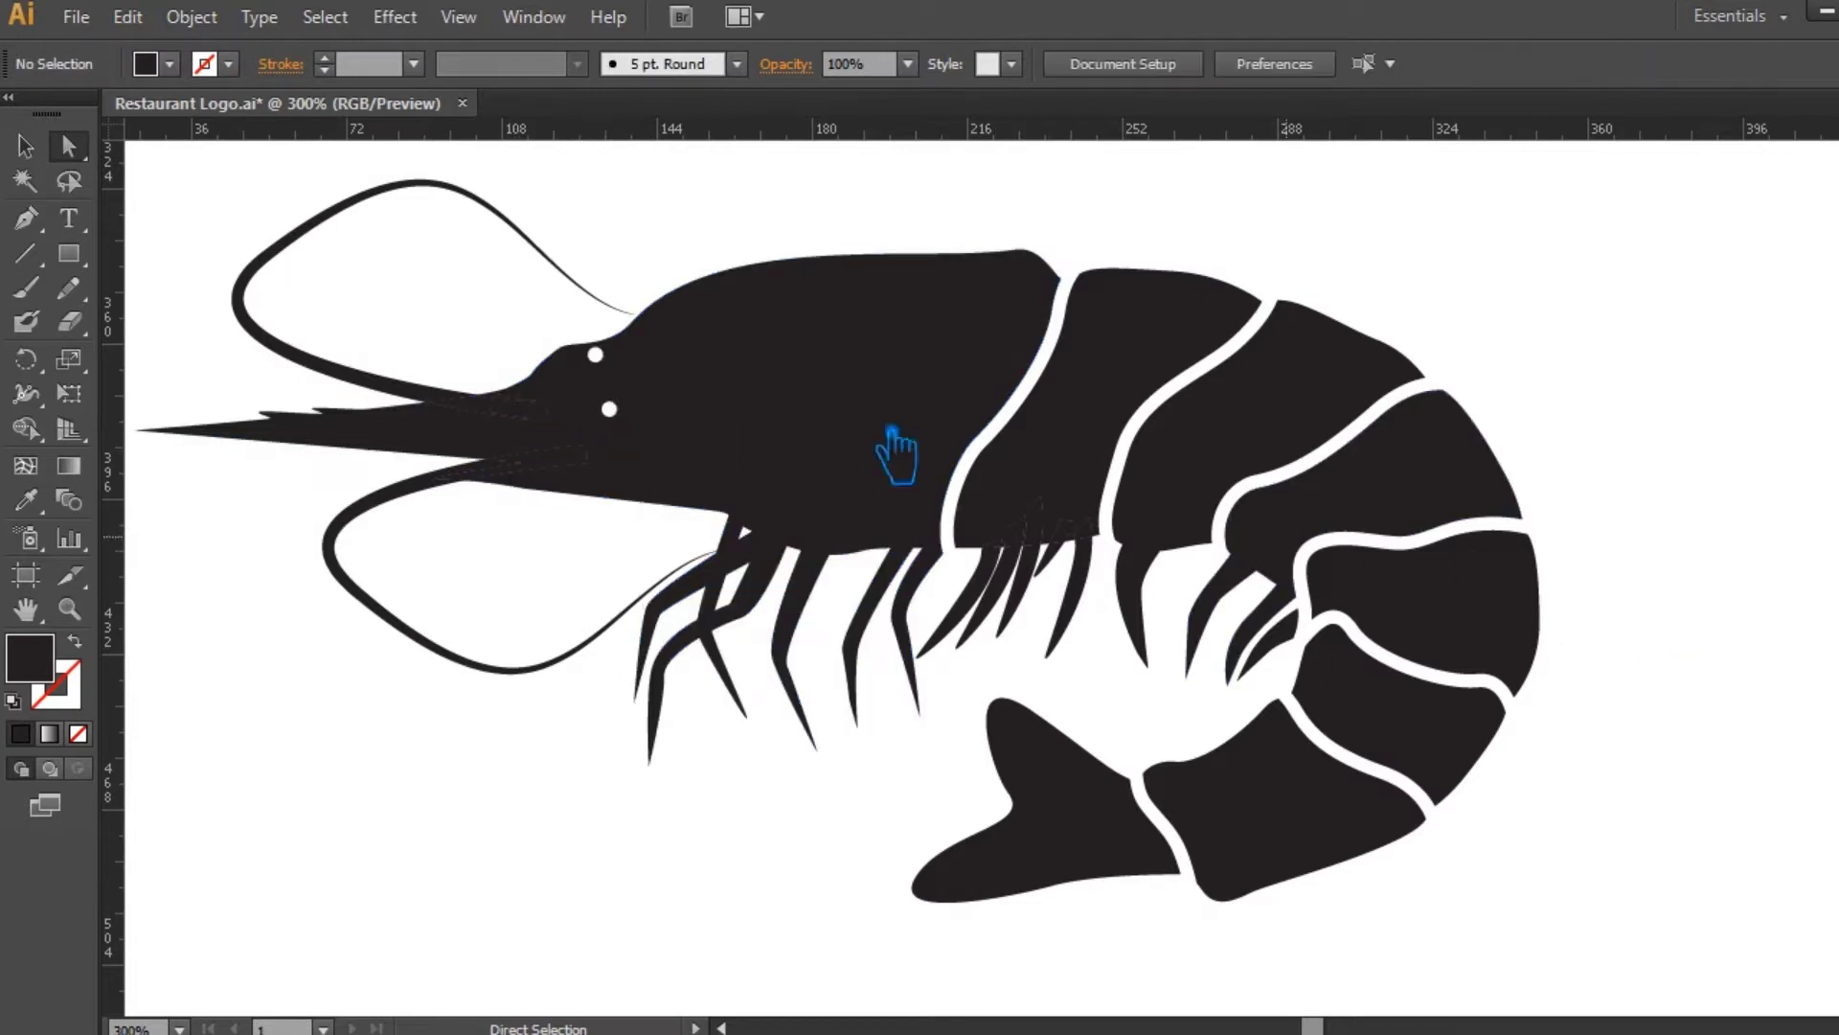
{"action": "left_click_drag", "start_coordinate": [1516, 870], "coordinate": [485, 296]}
{"action": "left_click", "coordinate": [508, 574]}
{"action": "left_click", "coordinate": [394, 515]}
{"action": "key", "text": "a"}
{"action": "left_click", "coordinate": [439, 616]}
{"action": "key", "text": "v"}
{"action": "left_click_drag", "start_coordinate": [427, 600], "coordinate": [386, 726]}
{"action": "left_click", "coordinate": [393, 712]}
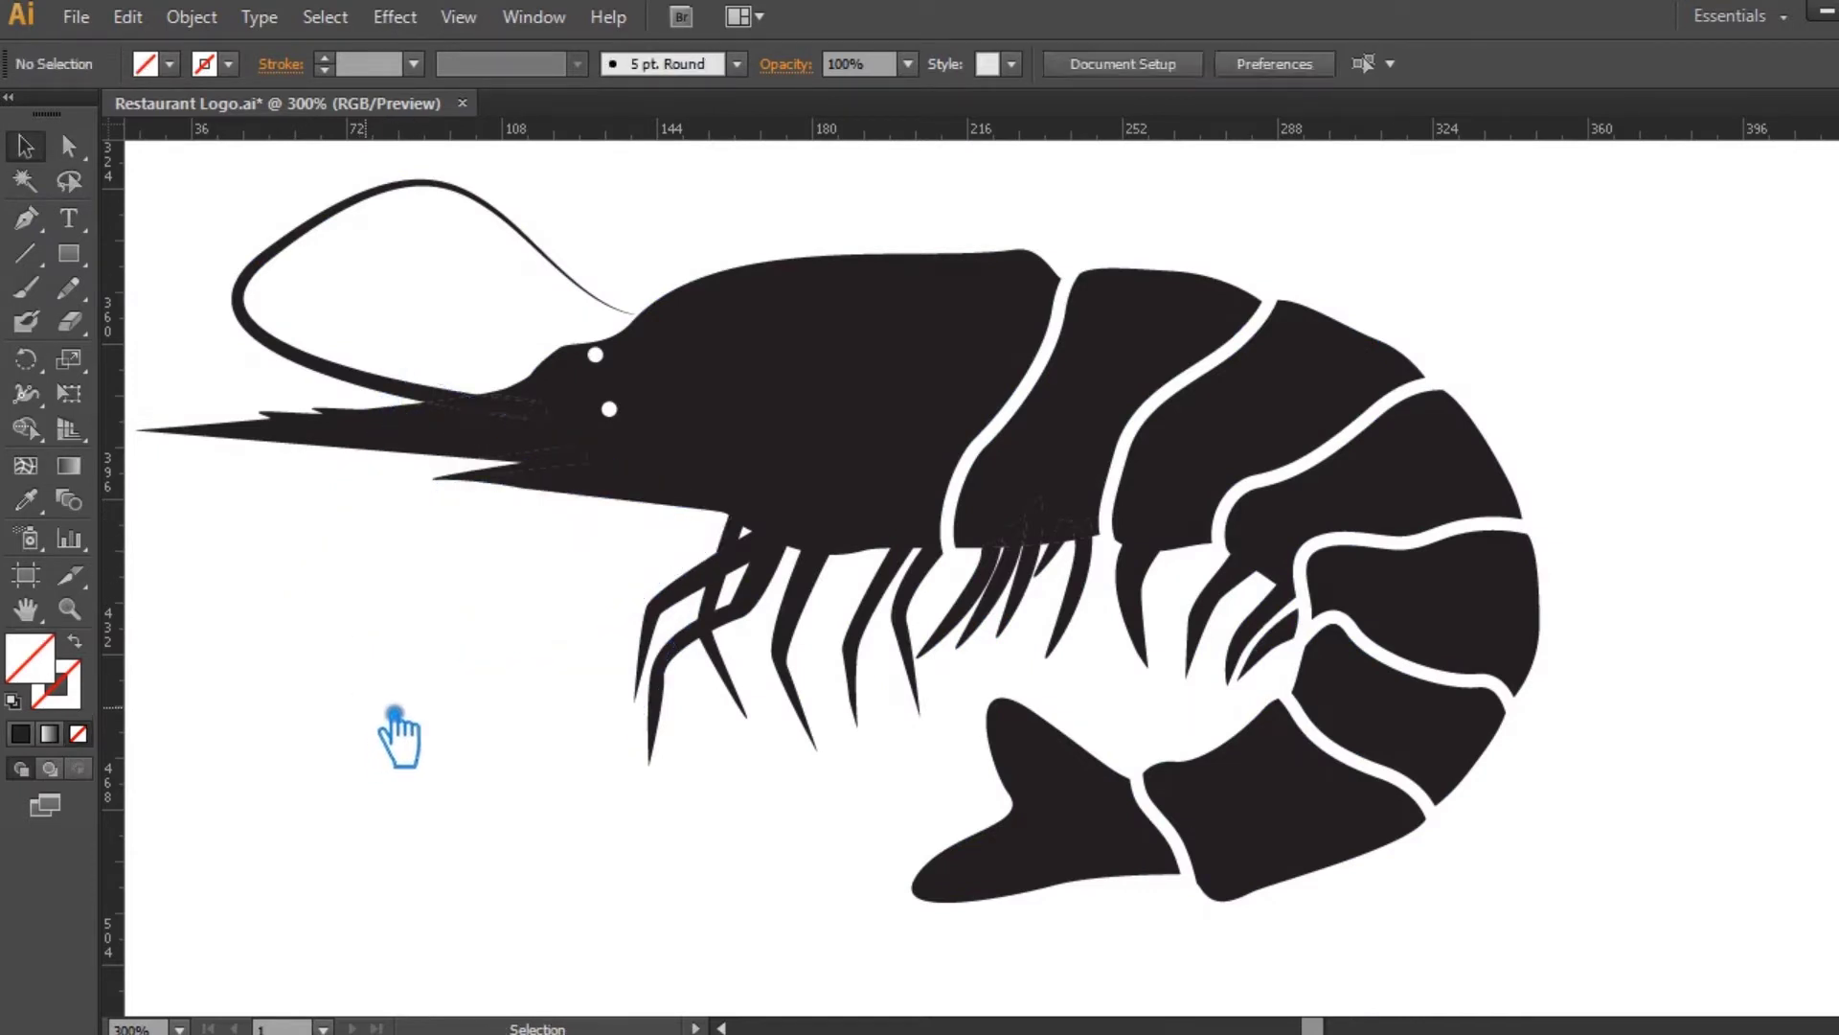
{"action": "key", "text": "ctrl+alt+3"}
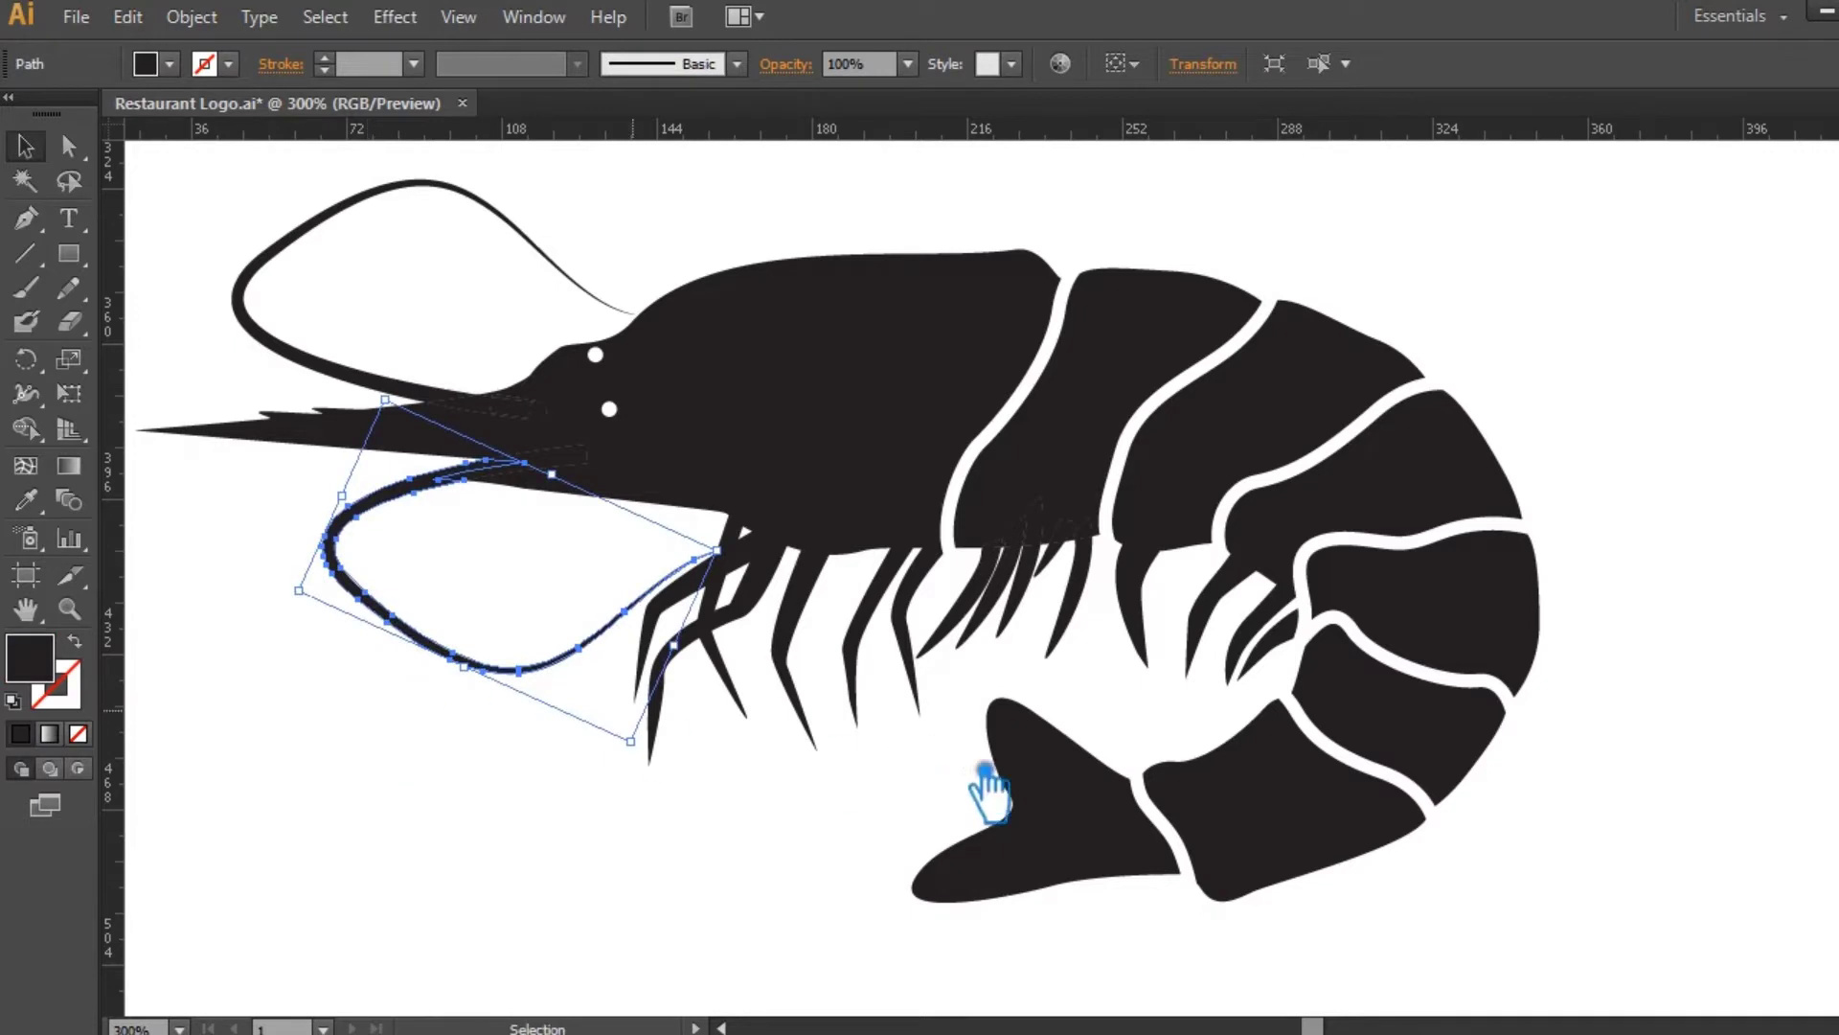
Select all parts of the shrimp and merge the overlapping shapes with the Pathfinder's Unite mode.
{"action": "left_click_drag", "start_coordinate": [1597, 924], "coordinate": [440, 340]}
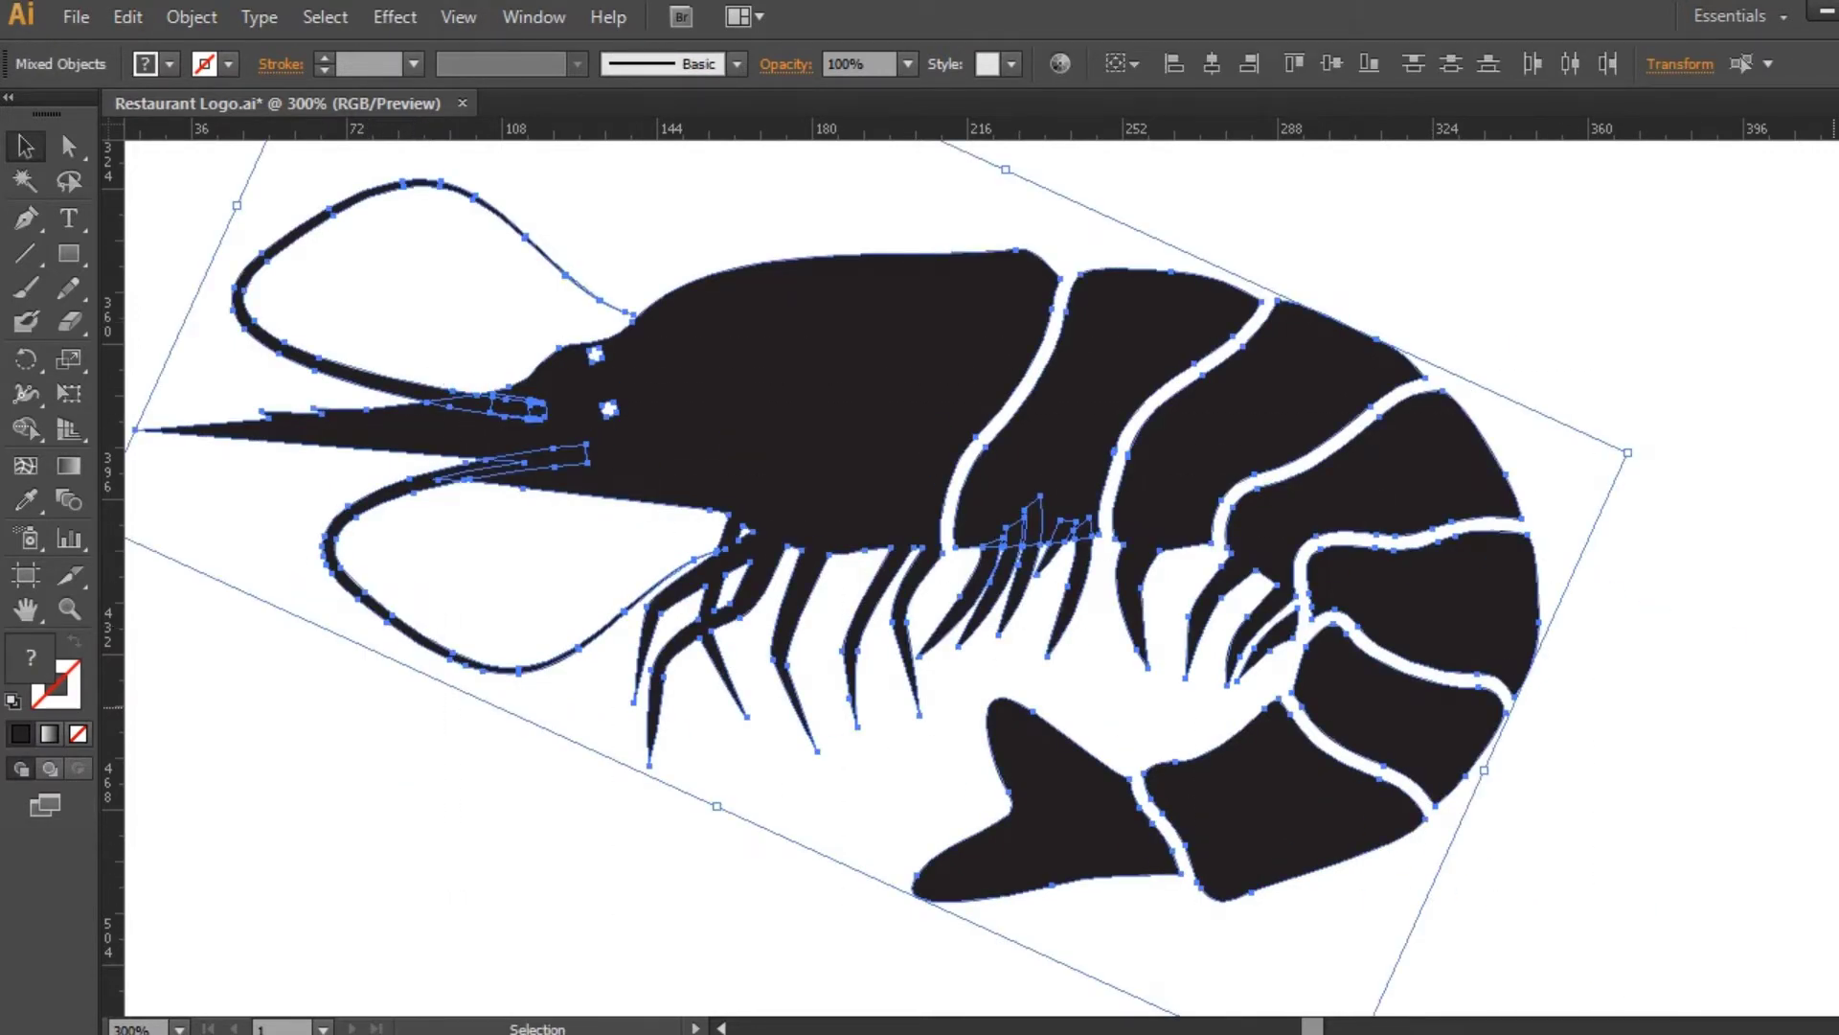
{"action": "key", "text": "ctrl+shift+F9"}
{"action": "left_click", "coordinate": [1595, 563]}
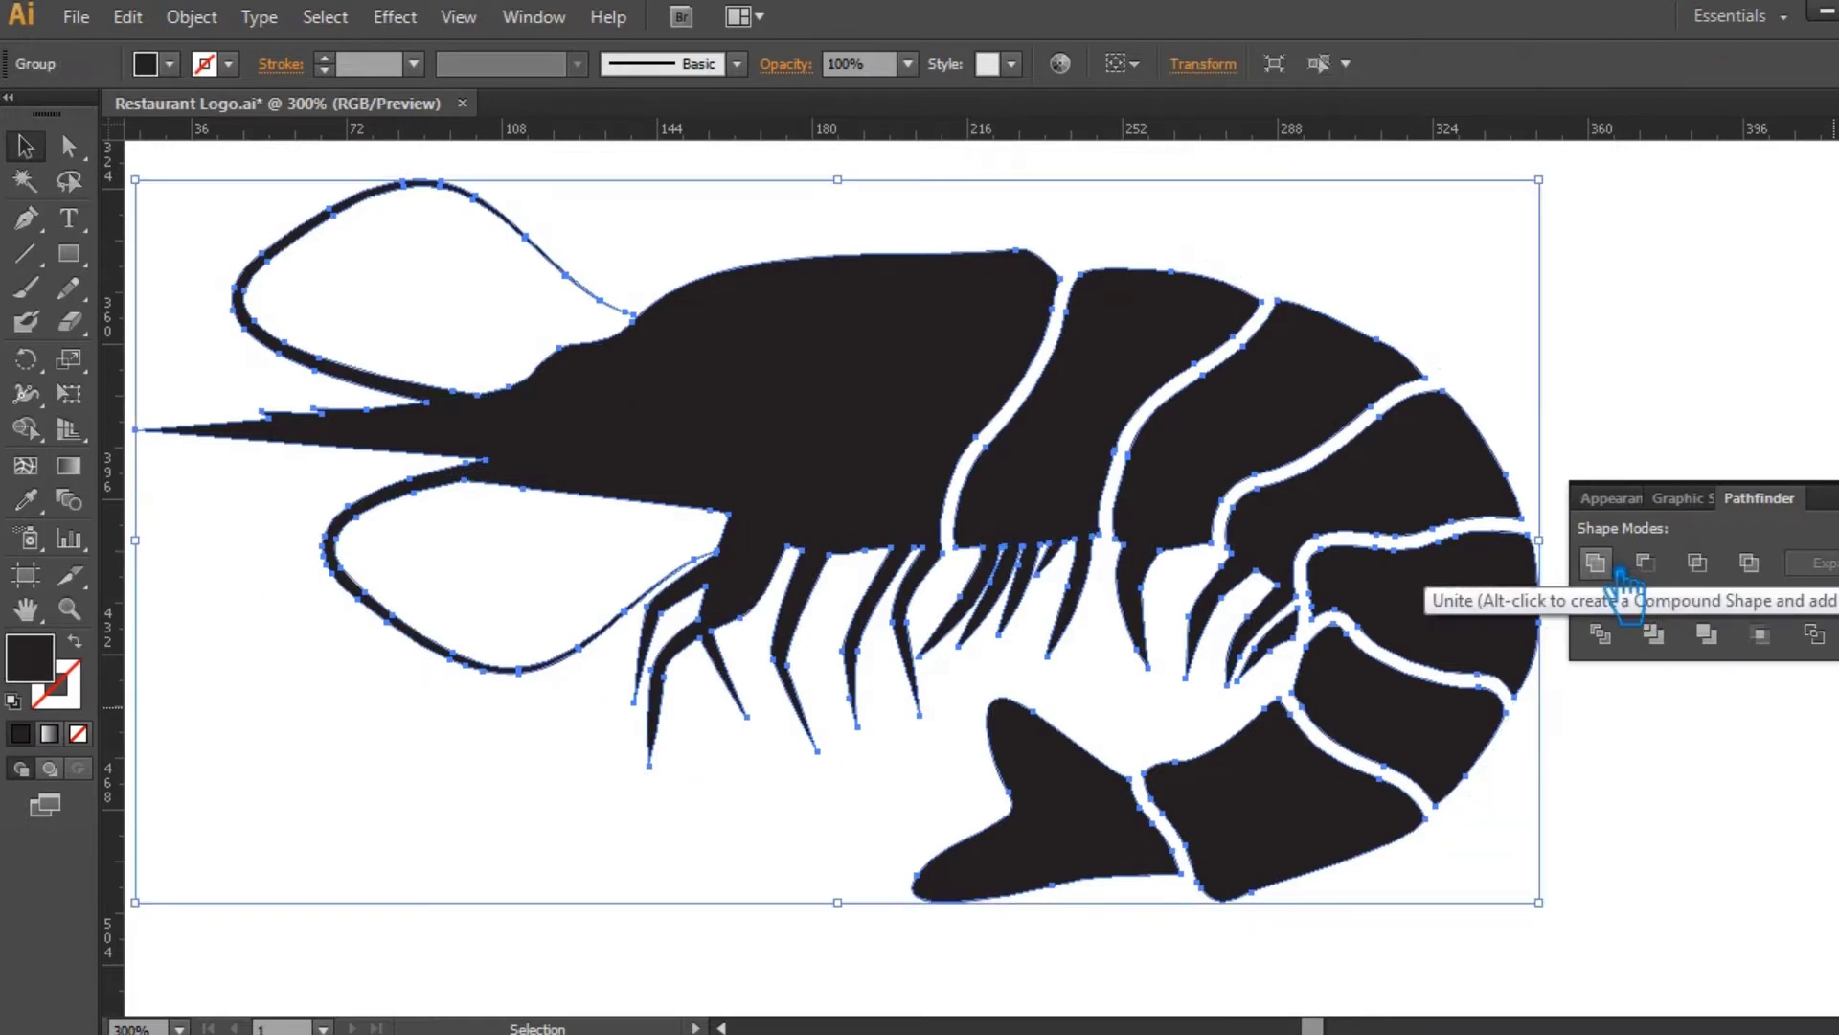
{"action": "key", "text": "ctrl+z"}
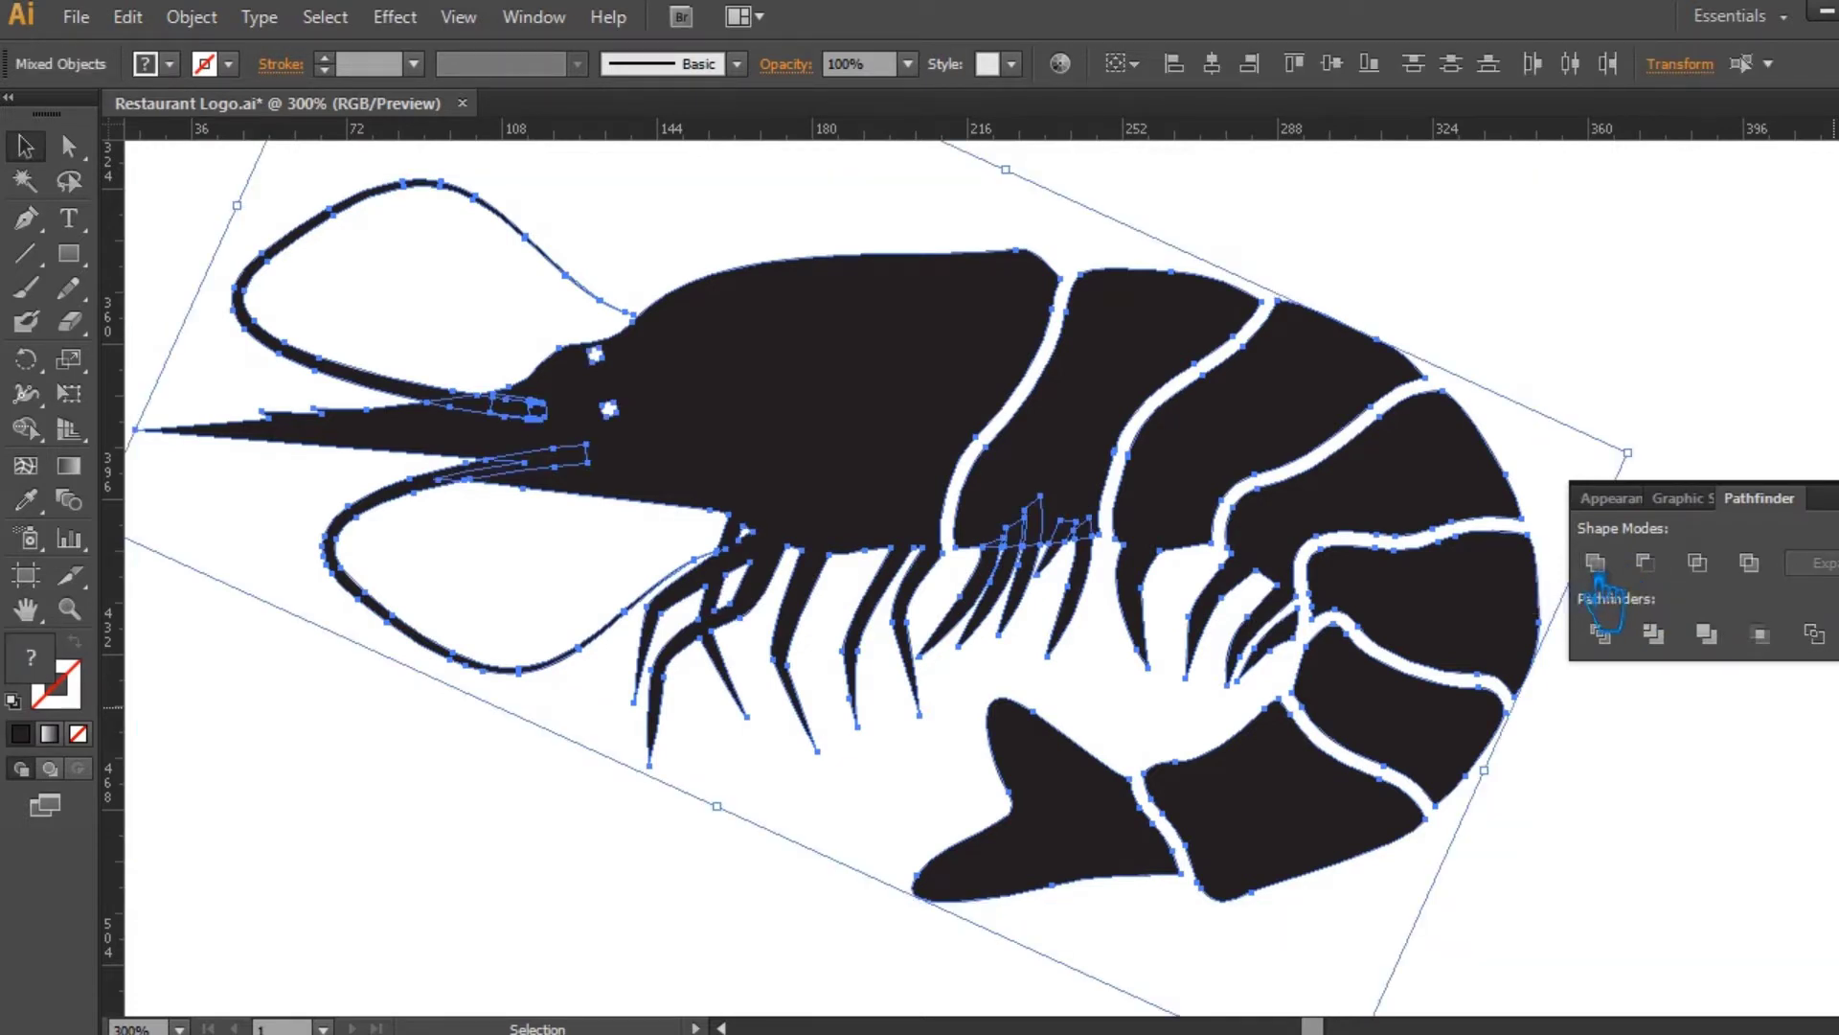
{"action": "left_click", "coordinate": [1609, 567]}
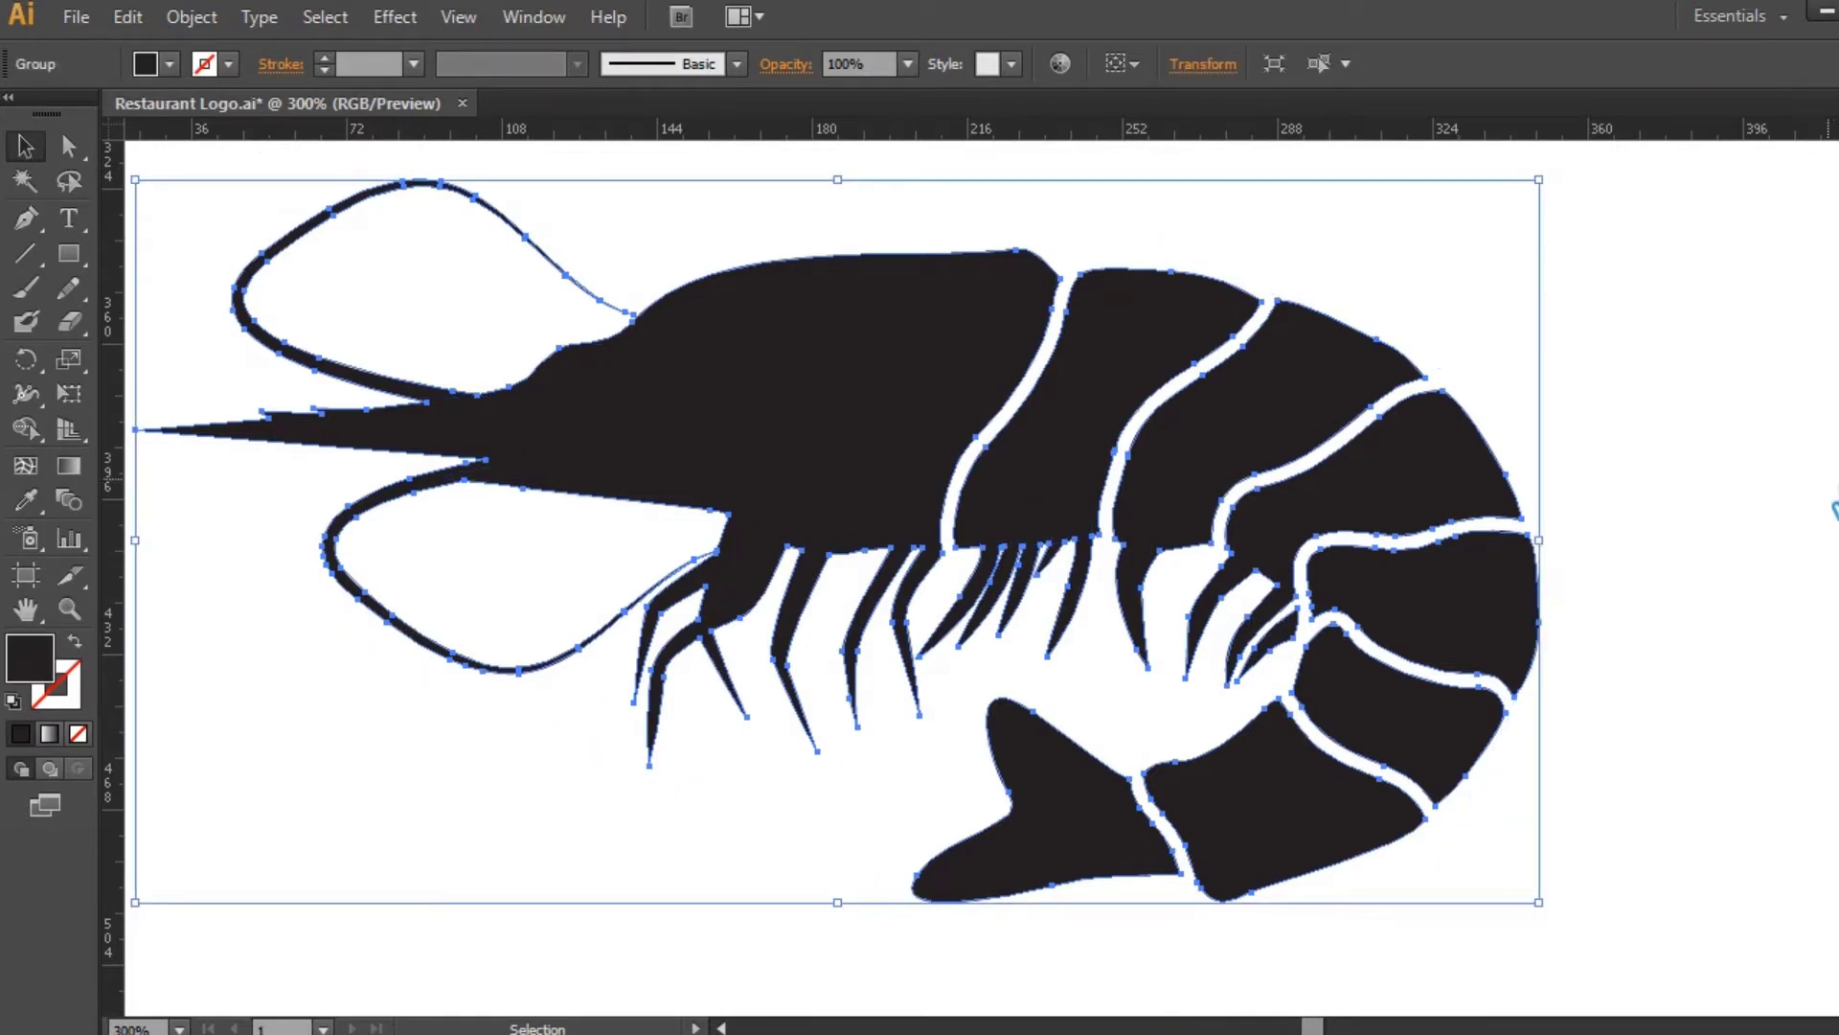
Draw a small circle as an eye on the shrimp's head and fill it with a lighter brownish grey.
{"action": "key", "text": "ctrl+shift+a"}
{"action": "left_click_drag", "start_coordinate": [68, 253], "coordinate": [156, 320]}
{"action": "left_click_drag", "start_coordinate": [595, 388], "coordinate": [616, 397]}
{"action": "left_click", "coordinate": [39, 156]}
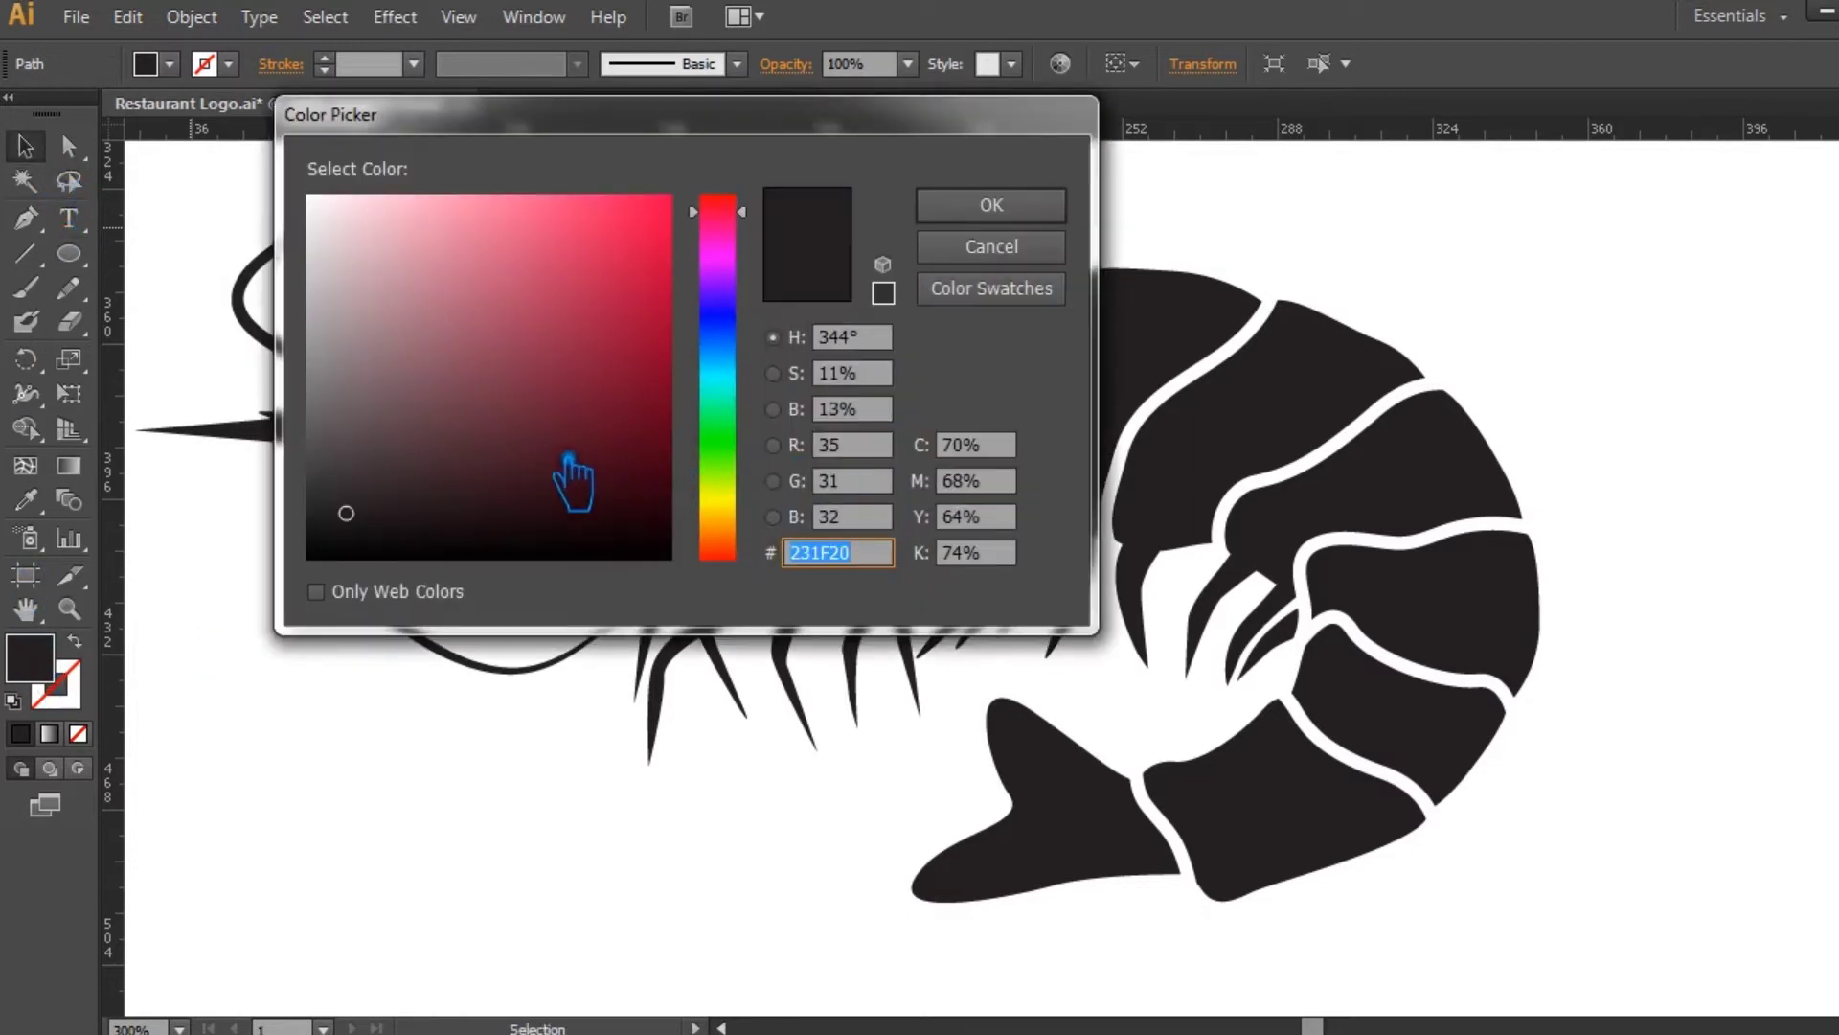
{"action": "left_click", "coordinate": [358, 422]}
{"action": "left_click", "coordinate": [991, 205]}
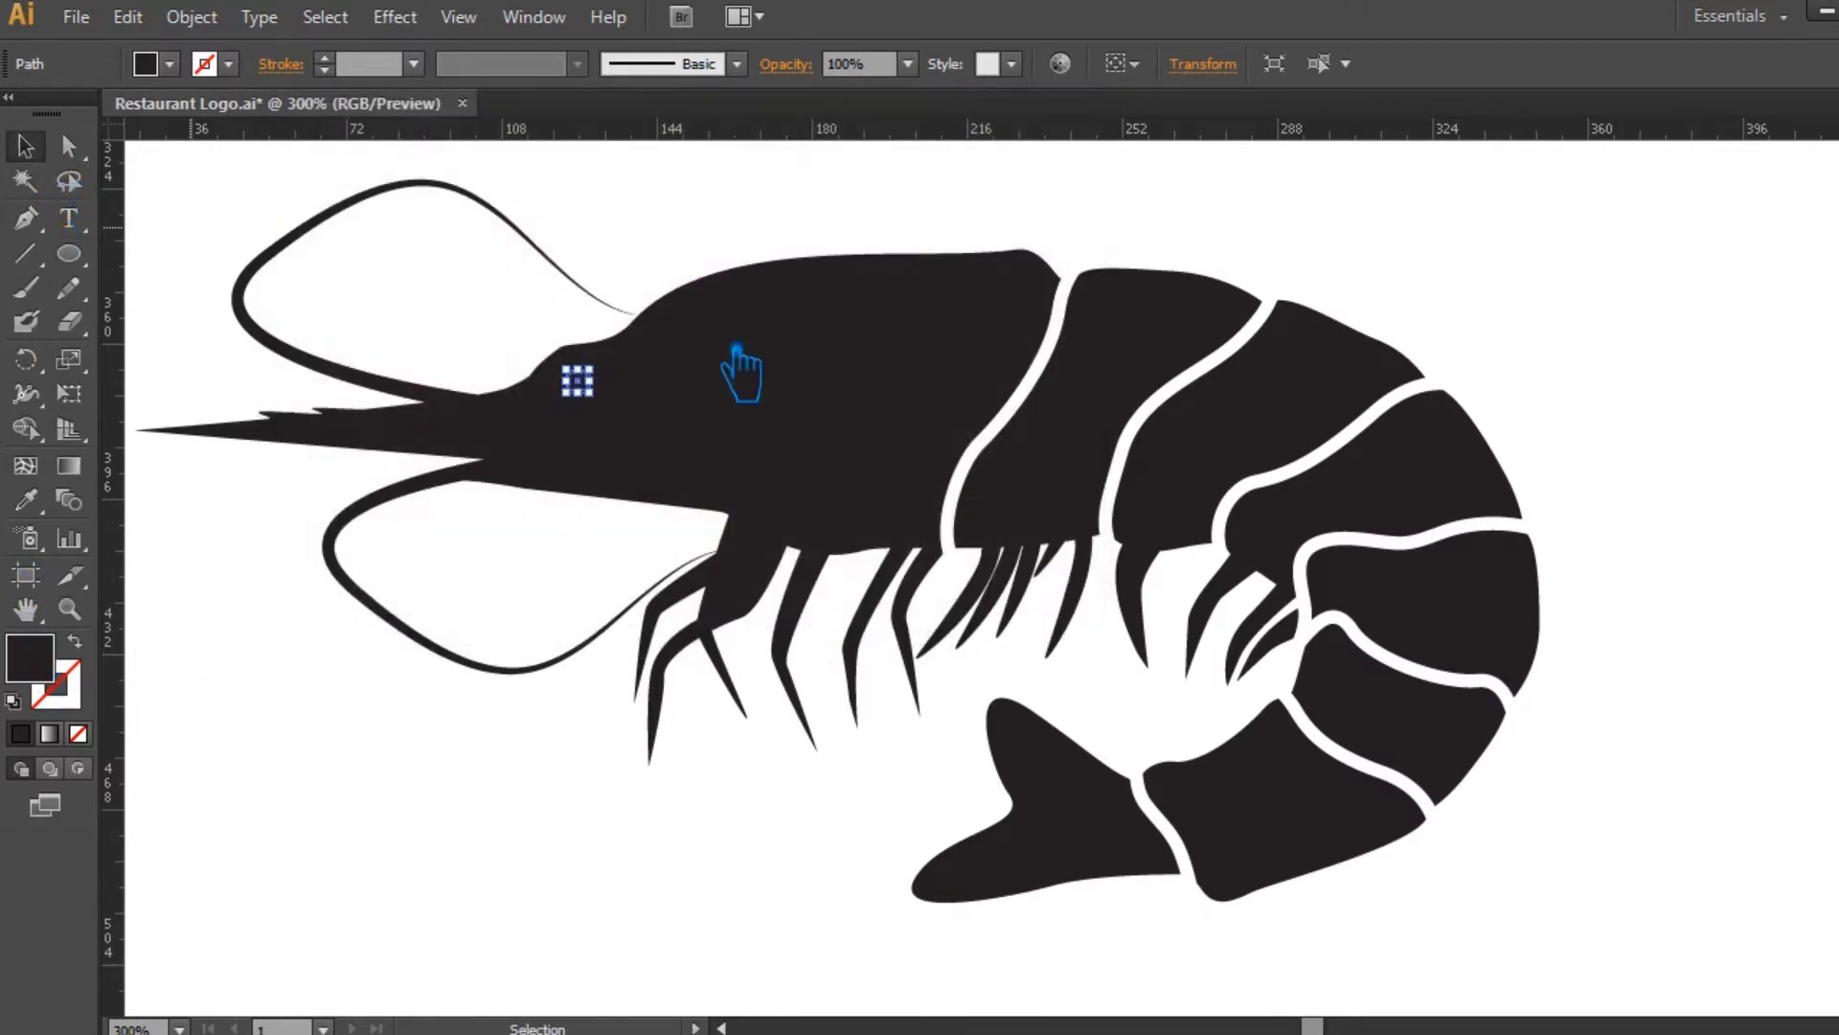
Duplicate the eye circle and place the copy diagonally below it, slightly farther back on the head.
{"action": "left_click", "coordinate": [568, 560]}
{"action": "left_click_drag", "start_coordinate": [589, 404], "coordinate": [638, 462]}
{"action": "left_click", "coordinate": [357, 774]}
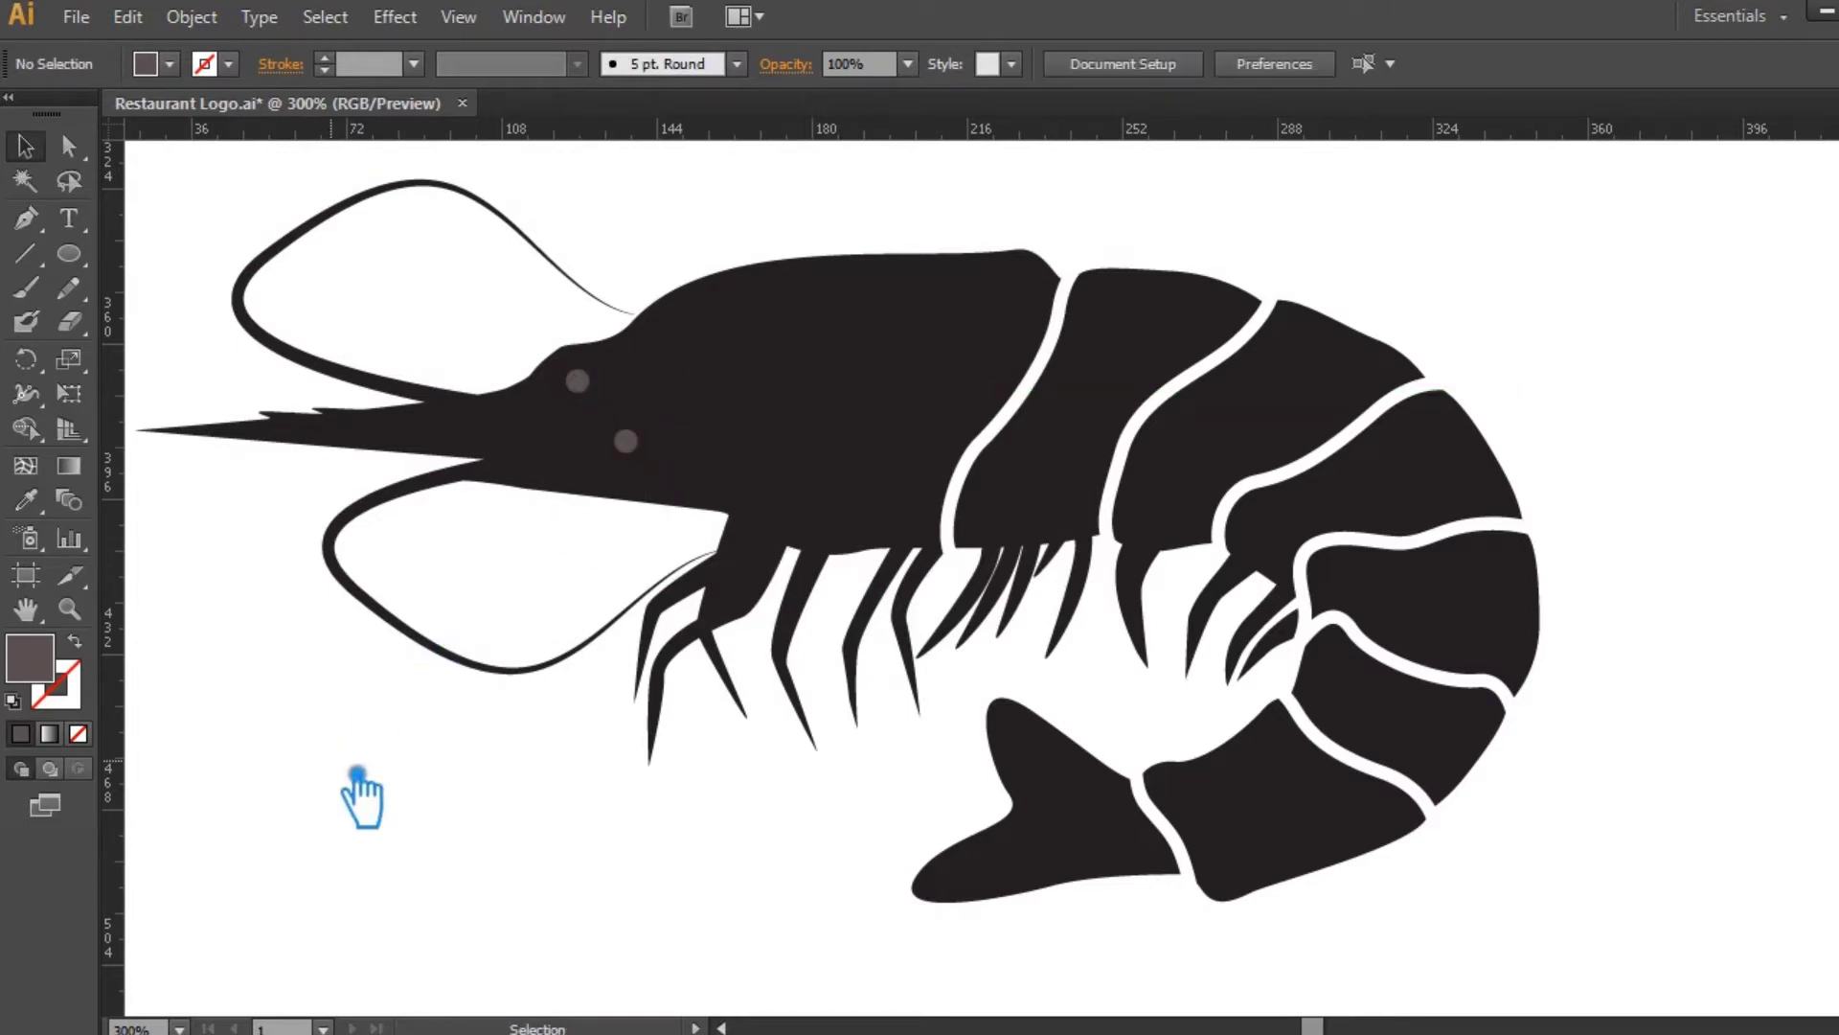
Move the lower eye circle closer beneath the upper one and split the whole shrimp with the Pathfinder's Divide mode.
{"action": "left_click_drag", "start_coordinate": [639, 452], "coordinate": [630, 461]}
{"action": "left_click", "coordinate": [351, 666]}
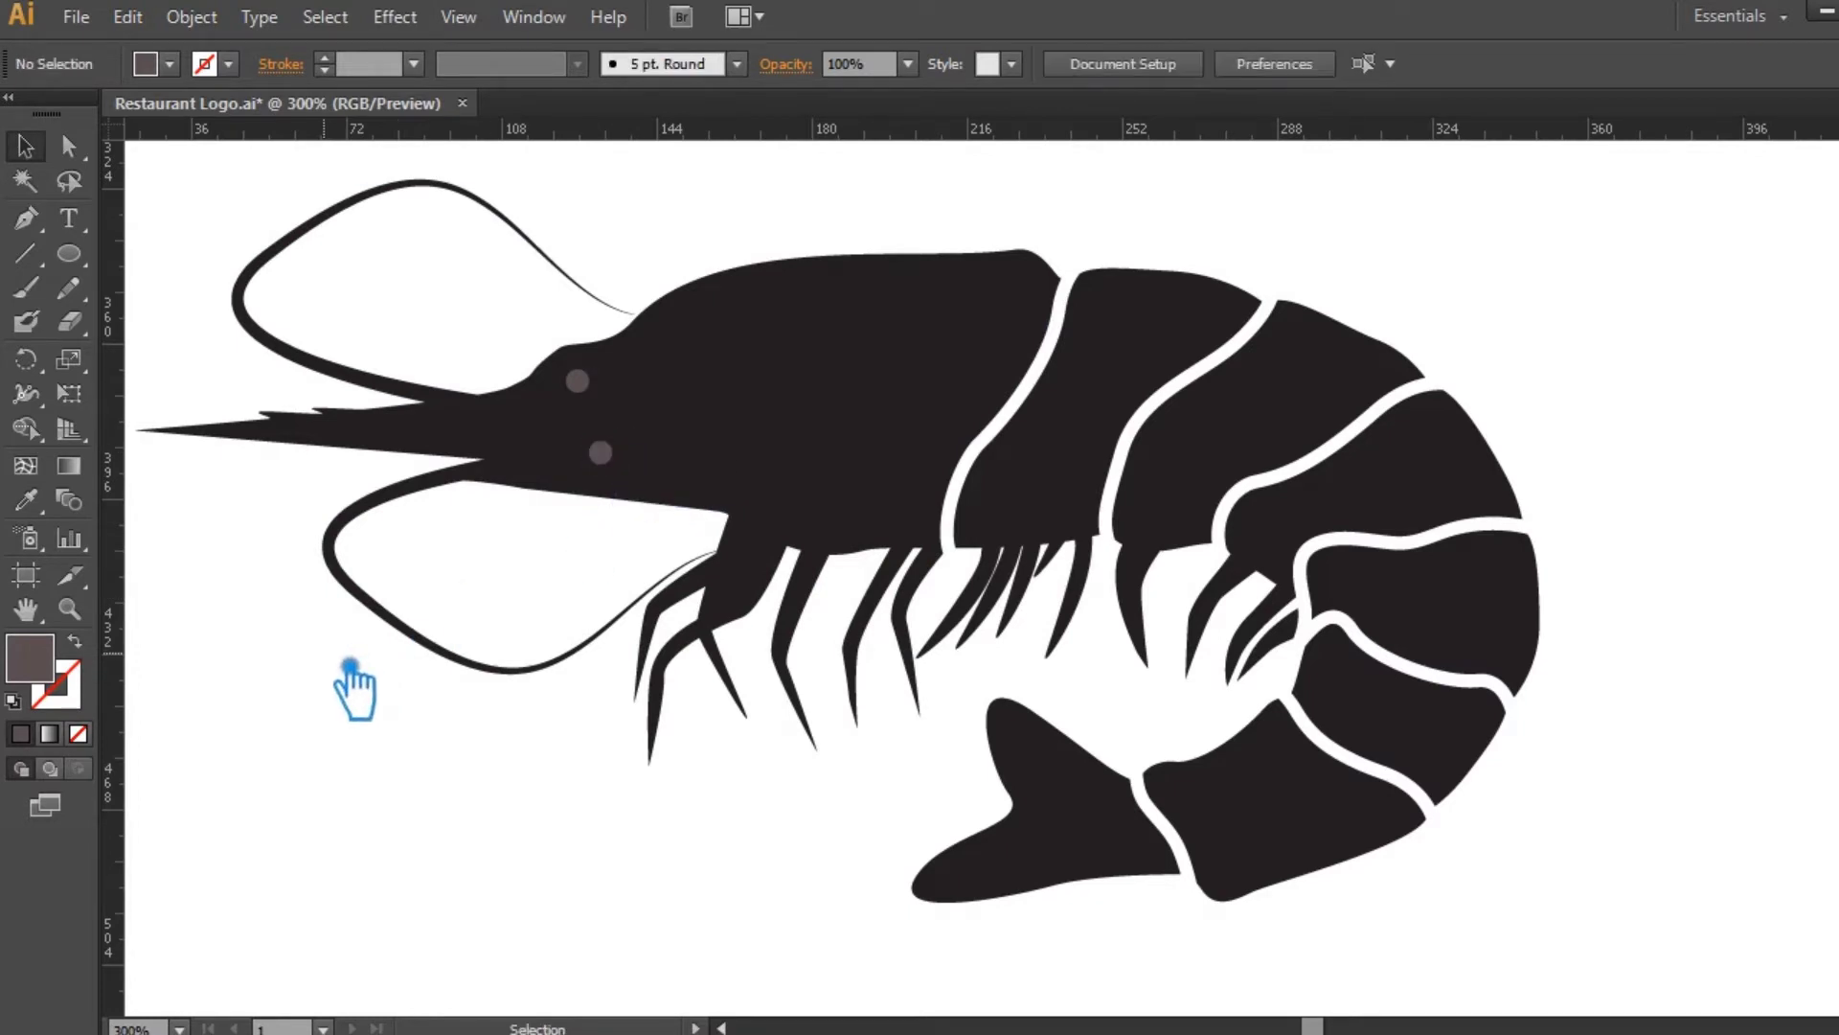
{"action": "left_click_drag", "start_coordinate": [544, 335], "coordinate": [657, 513]}
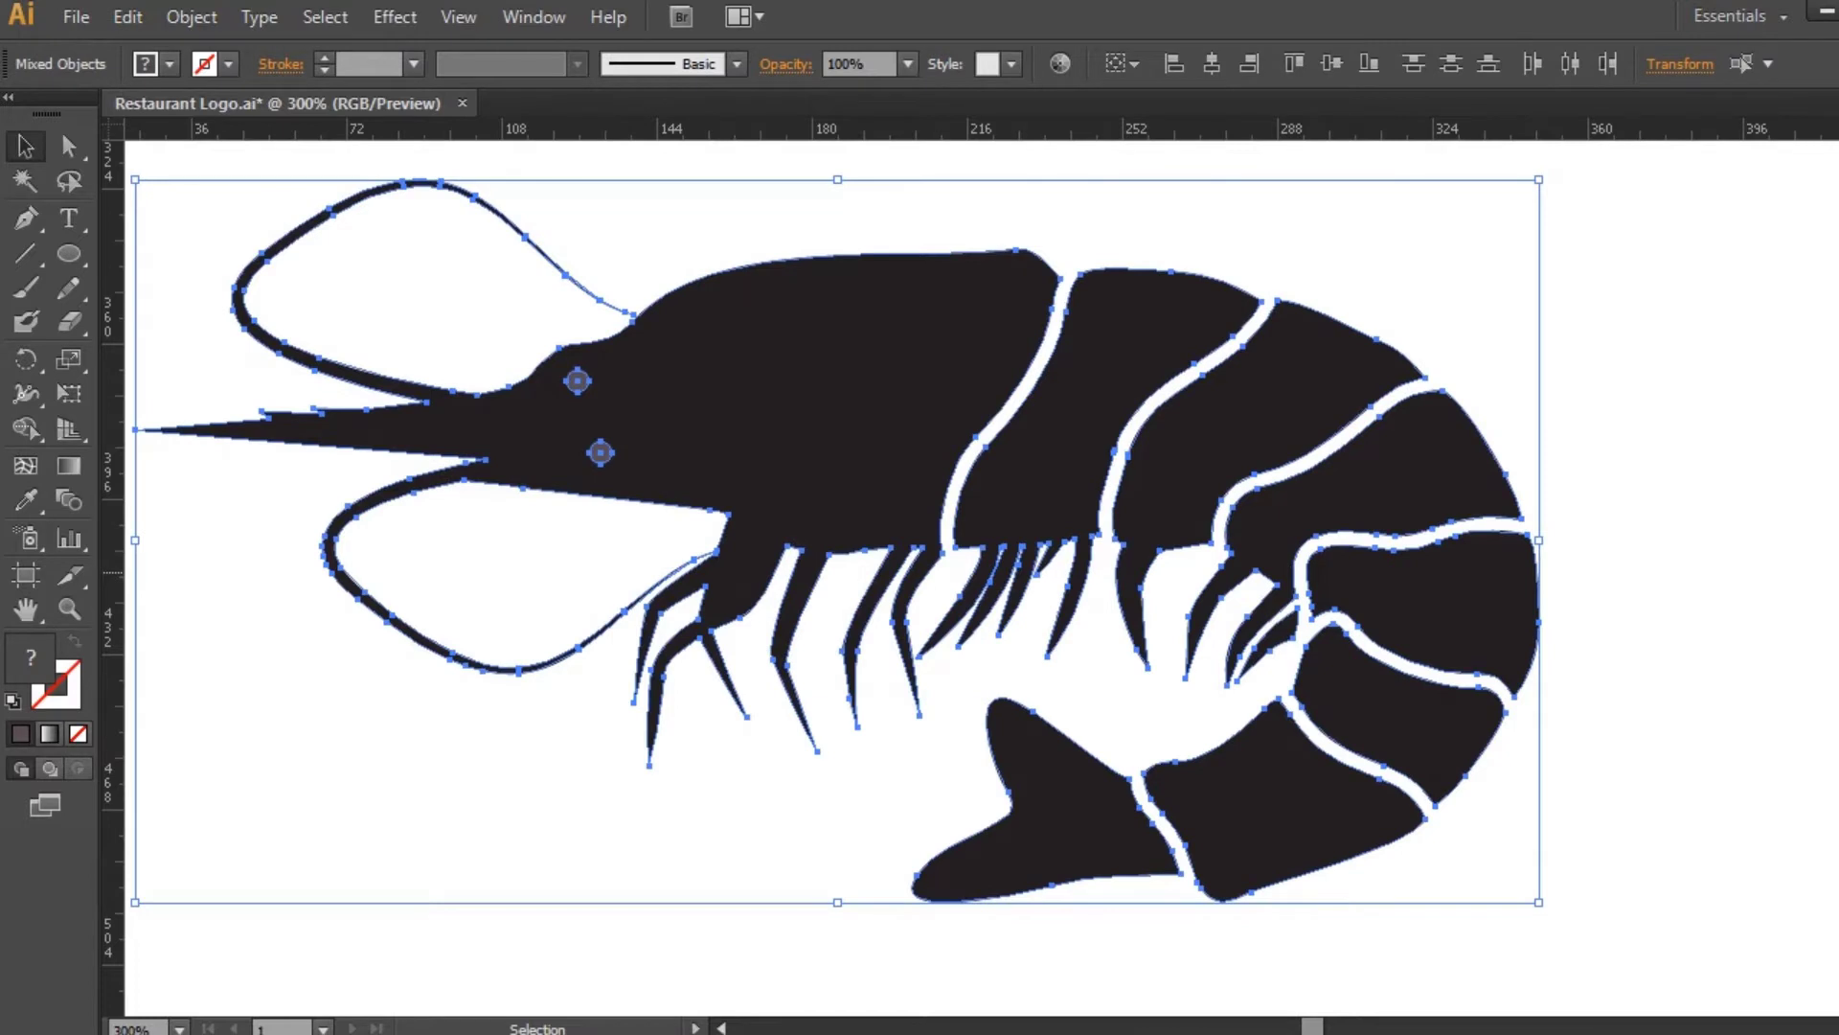
{"action": "key", "text": "shift+ctrl+F9"}
{"action": "left_click", "coordinate": [1652, 632]}
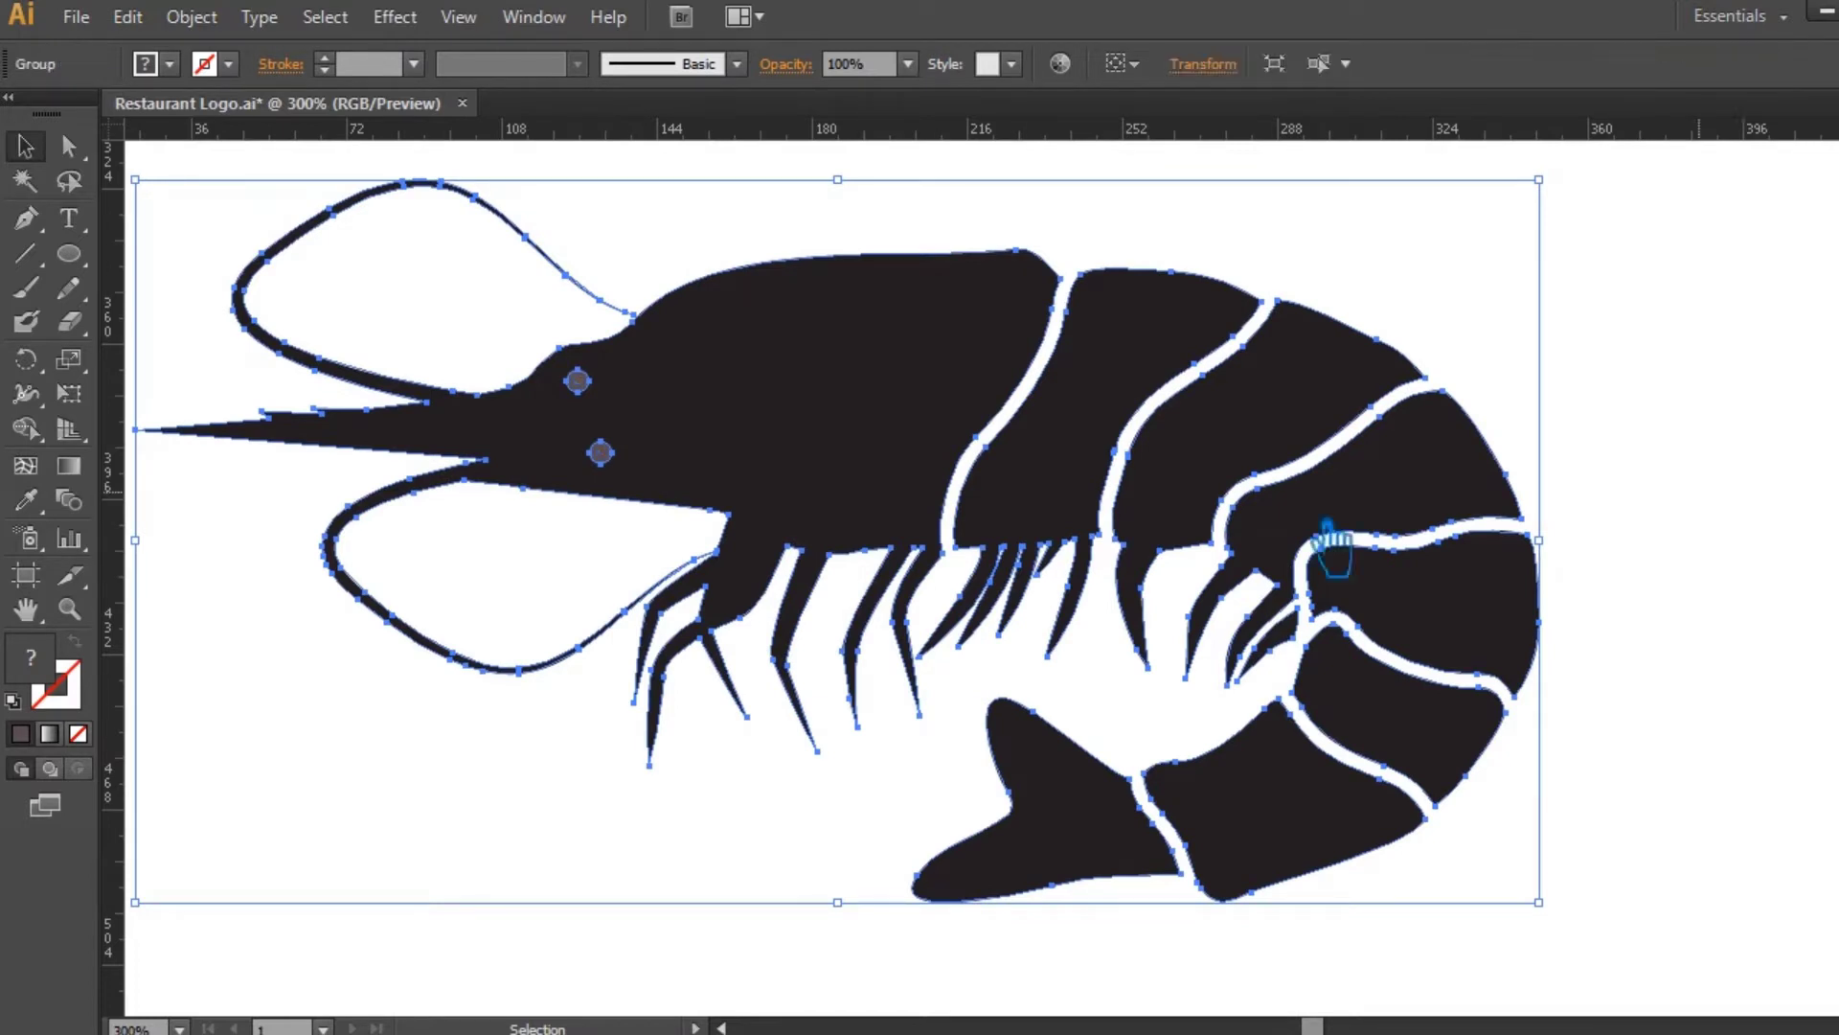
Ungroup the divided shrimp and delete both eye circles to cut them out of the head.
{"action": "left_click", "coordinate": [644, 556]}
{"action": "right_click", "coordinate": [606, 443]}
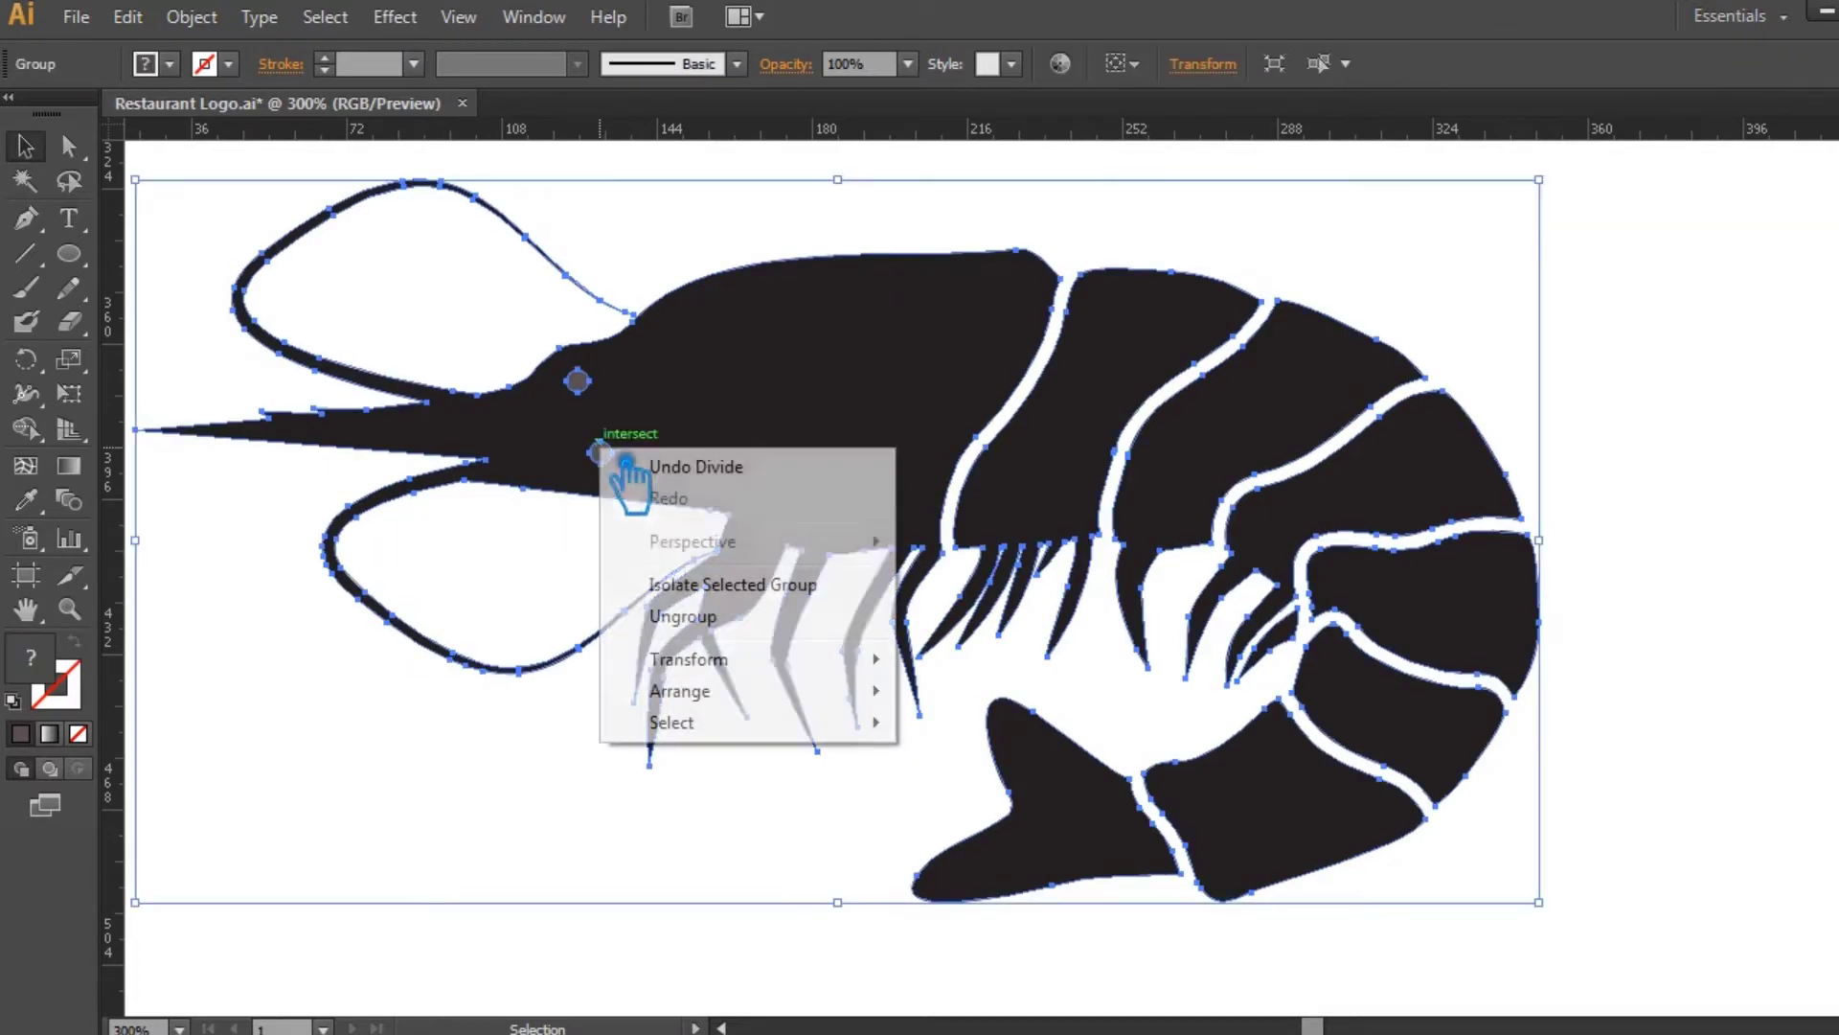
{"action": "left_click", "coordinate": [716, 622]}
{"action": "left_click", "coordinate": [577, 390]}
{"action": "key", "text": "Delete"}
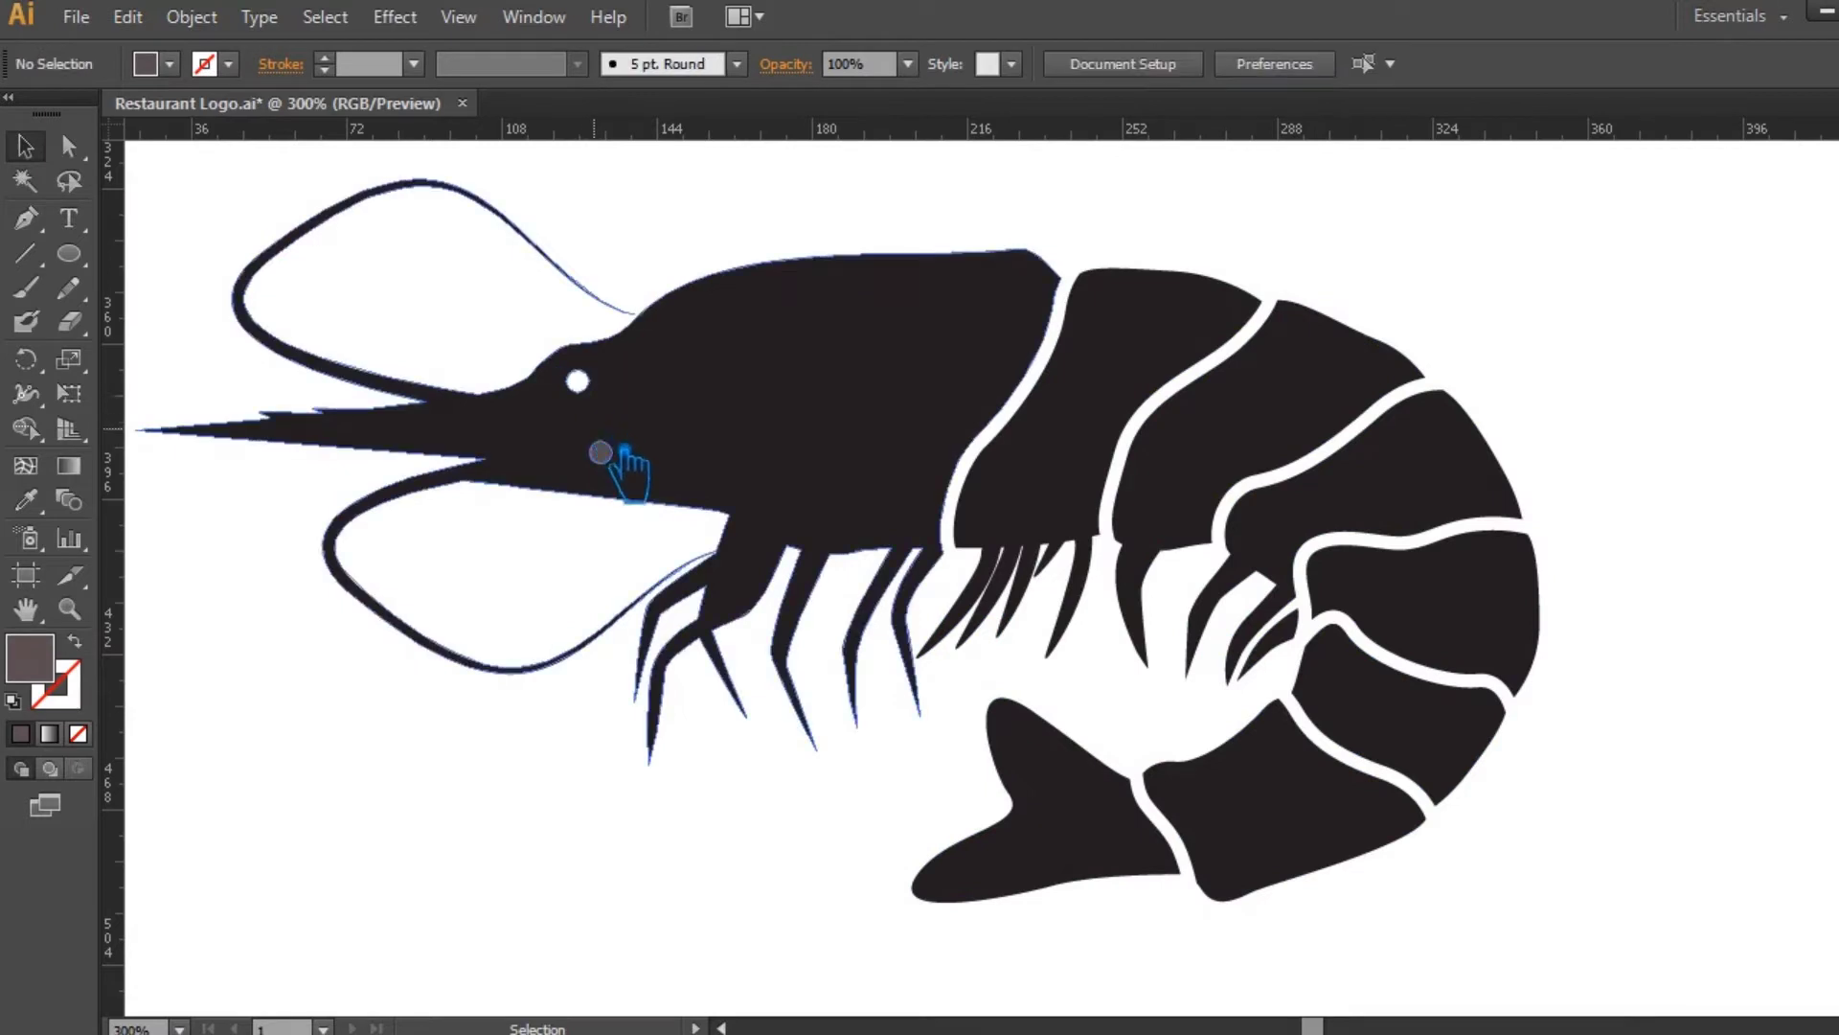
{"action": "left_click", "coordinate": [601, 454]}
{"action": "key", "text": "Delete"}
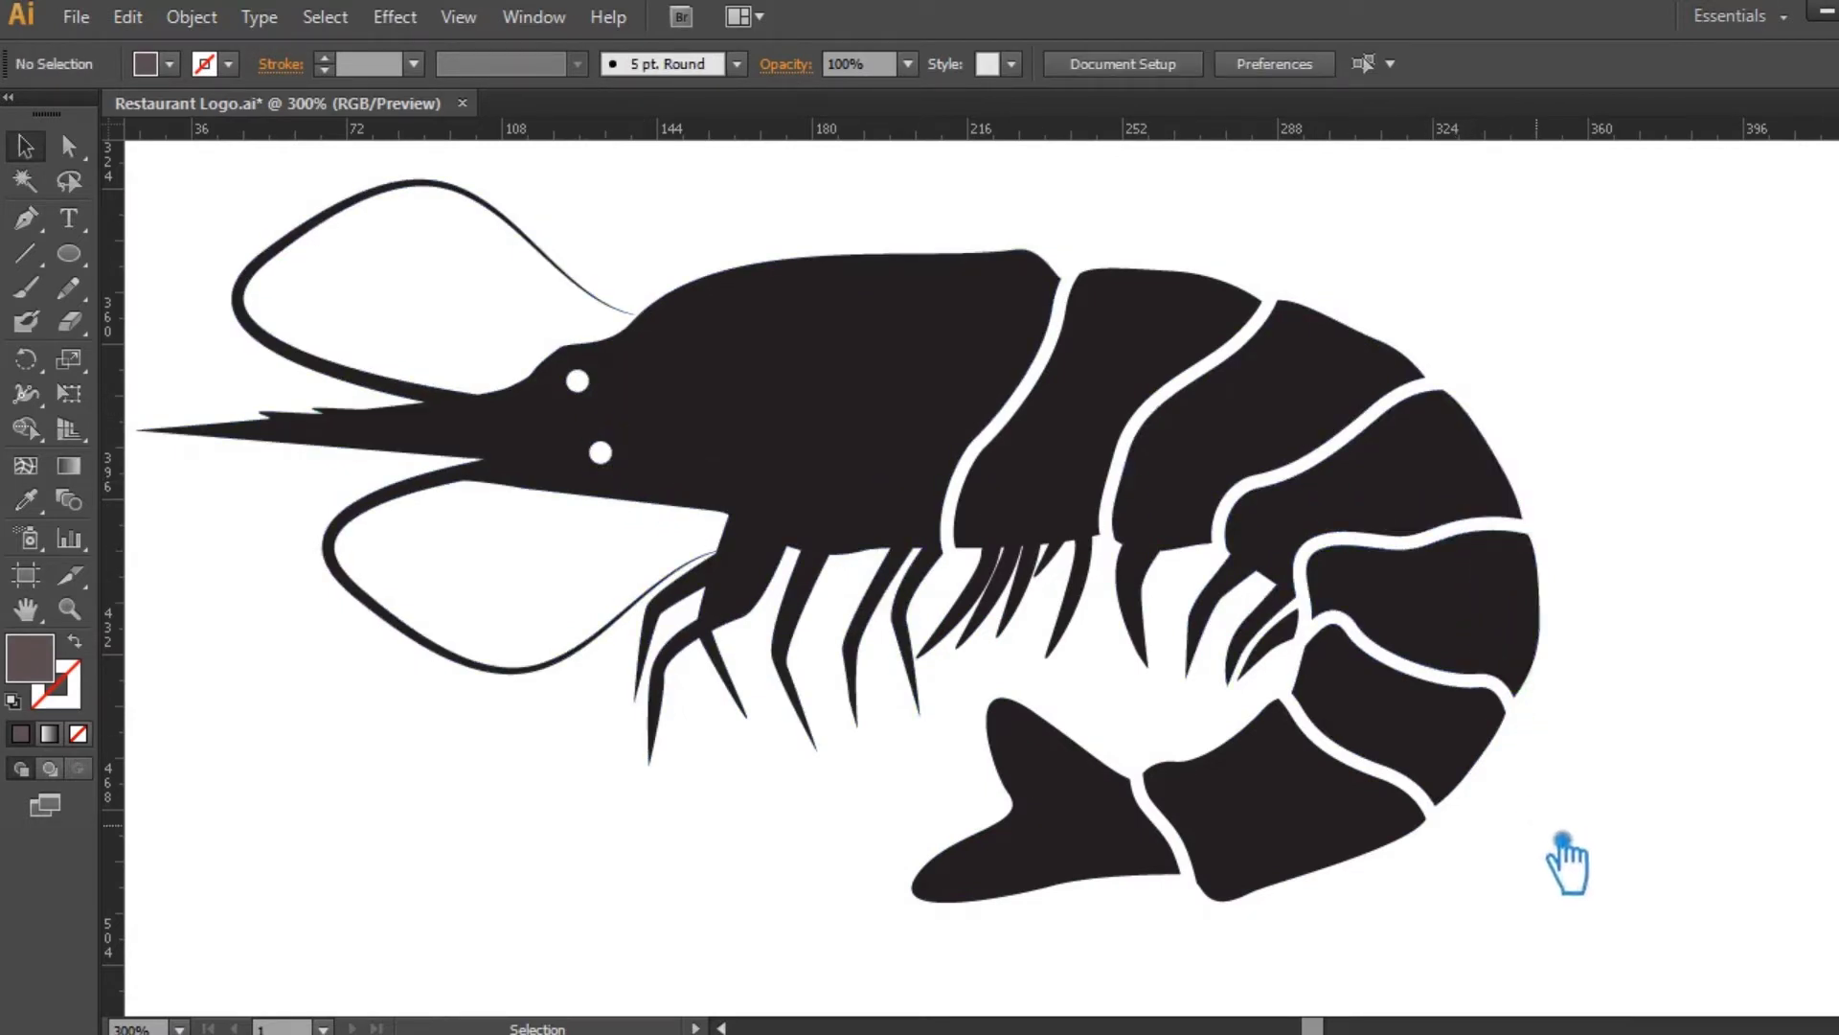
Replace the word FOOD in the logo text with RESTAURANT.
{"action": "key", "text": "ctrl+minus"}
{"action": "key", "text": "ctrl+minus"}
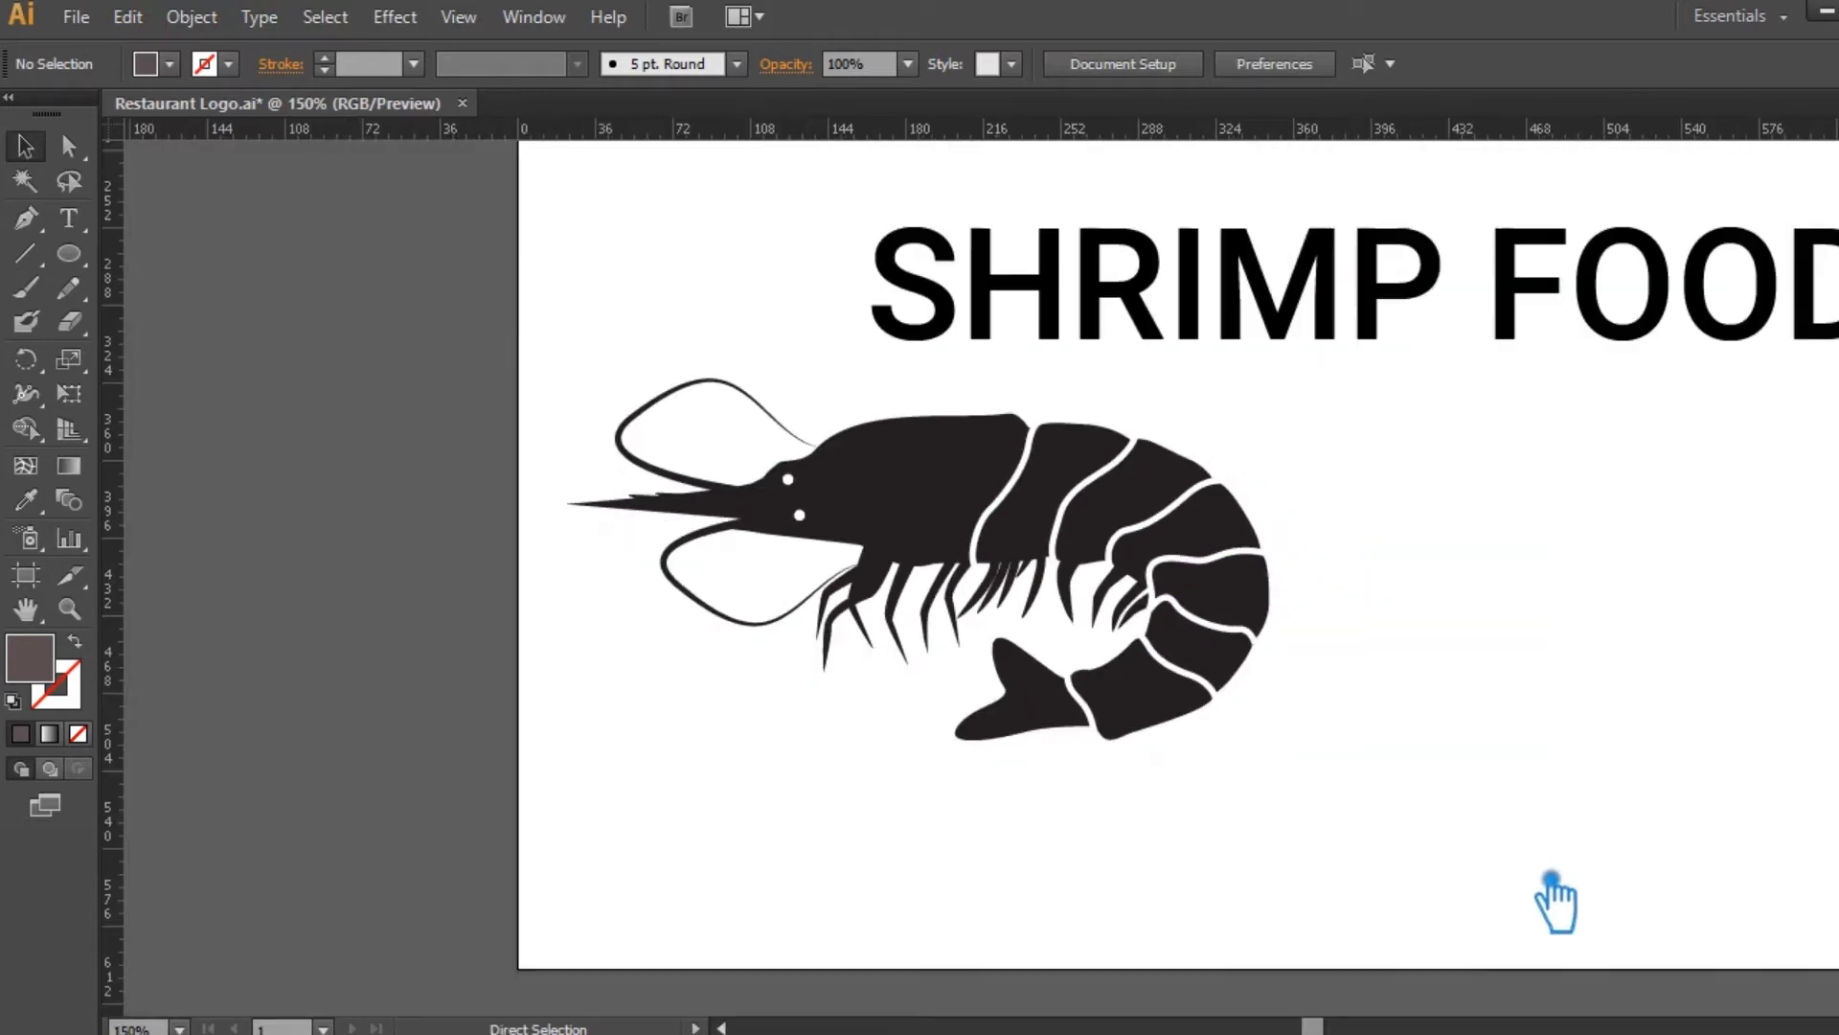
{"action": "left_click_drag", "start_coordinate": [1541, 677], "coordinate": [1478, 764]}
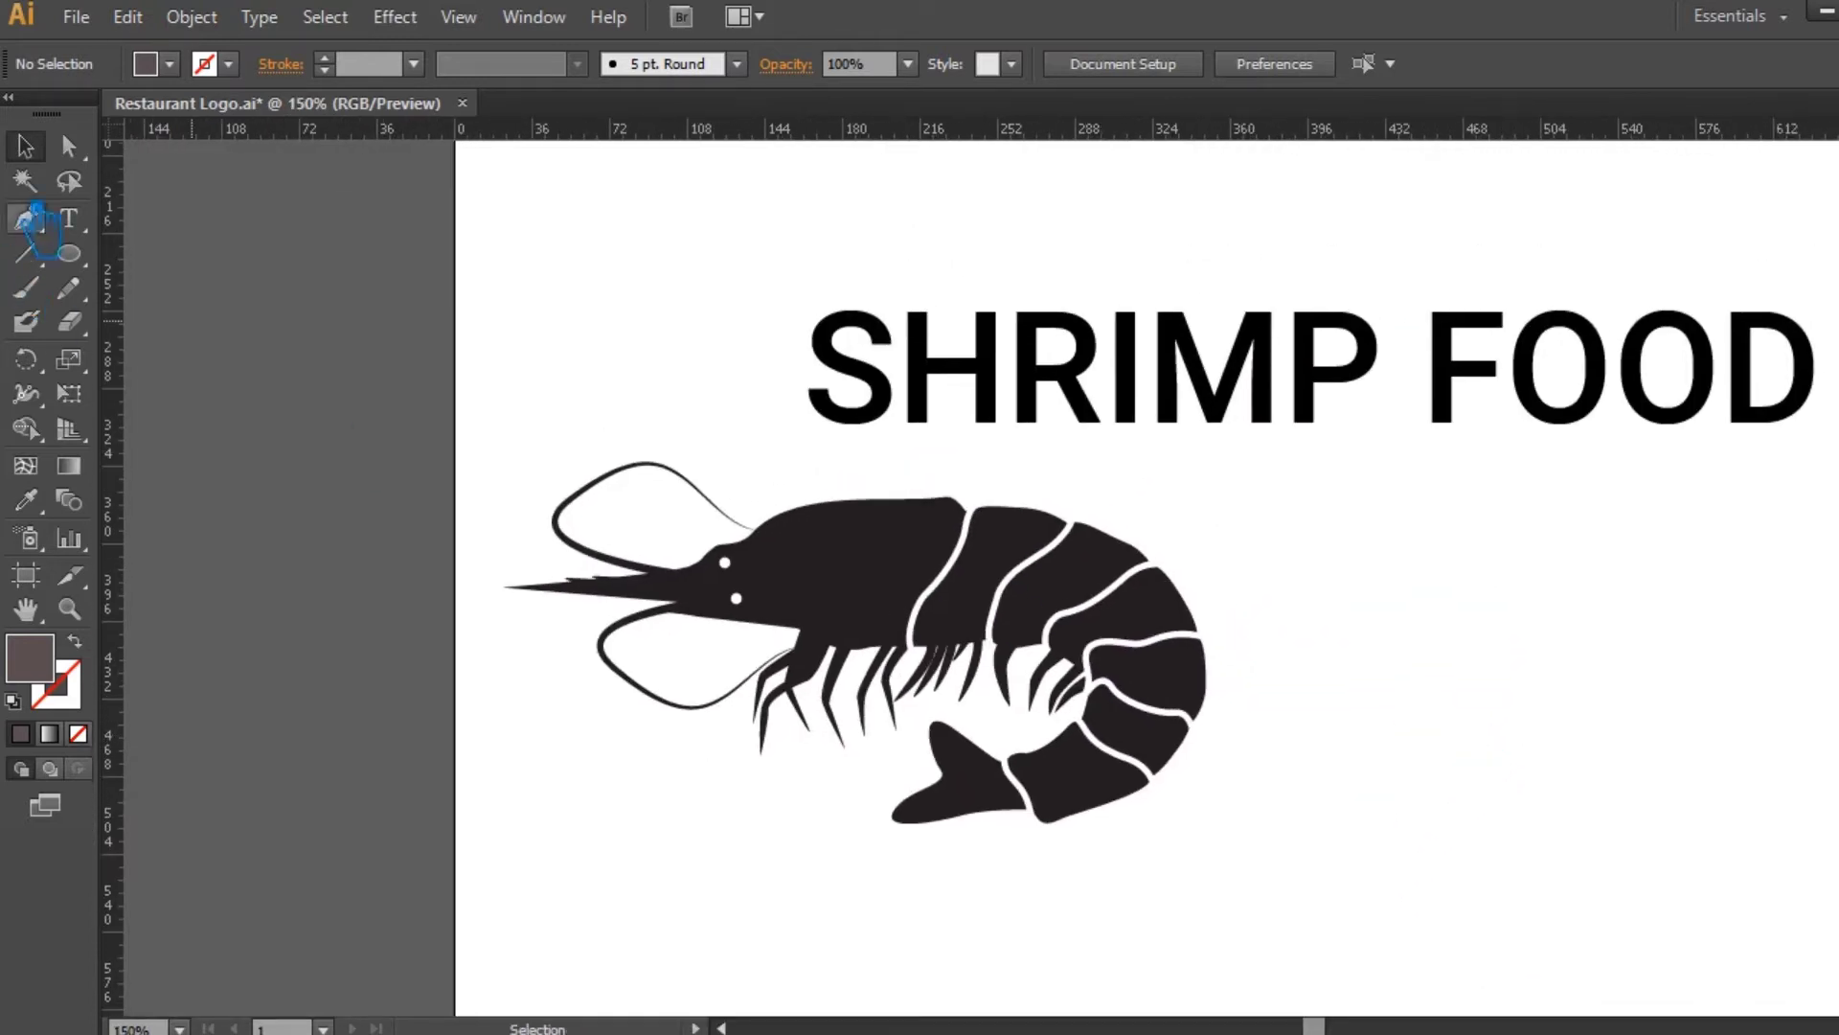
{"action": "left_click_drag", "start_coordinate": [1403, 798], "coordinate": [1155, 833]}
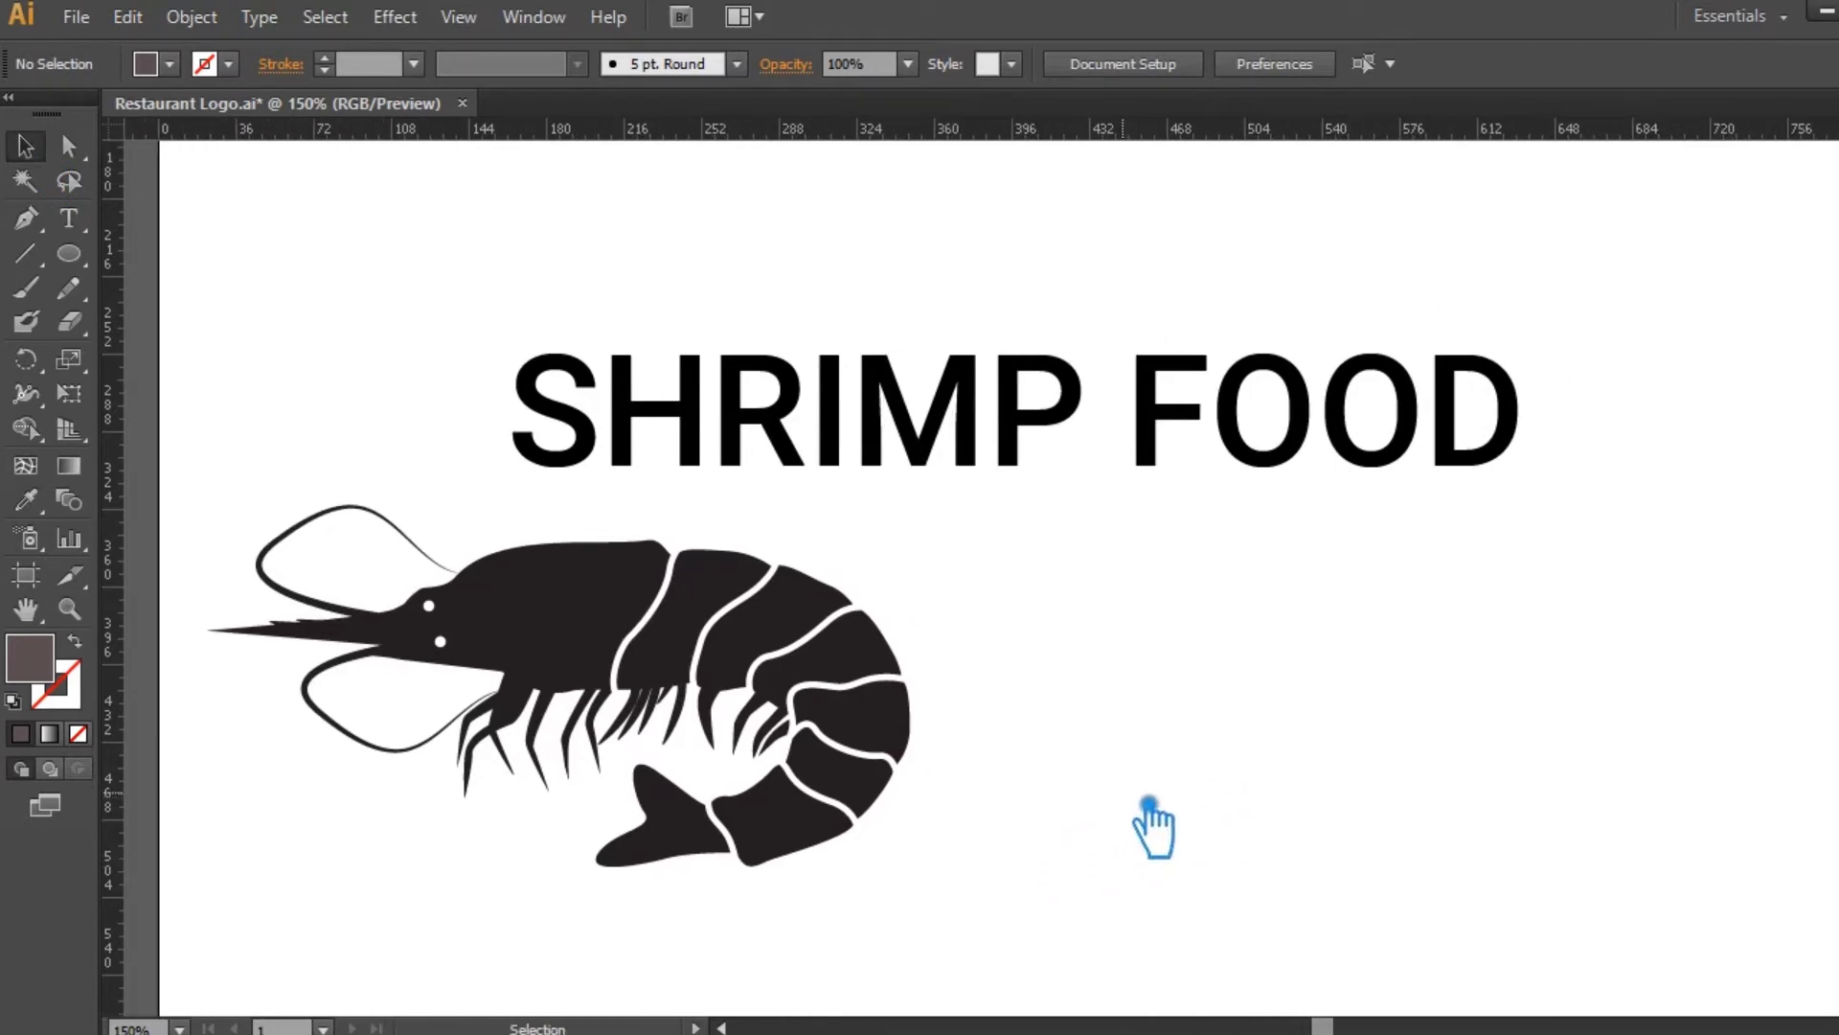
{"action": "left_click_drag", "start_coordinate": [1191, 728], "coordinate": [1138, 733]}
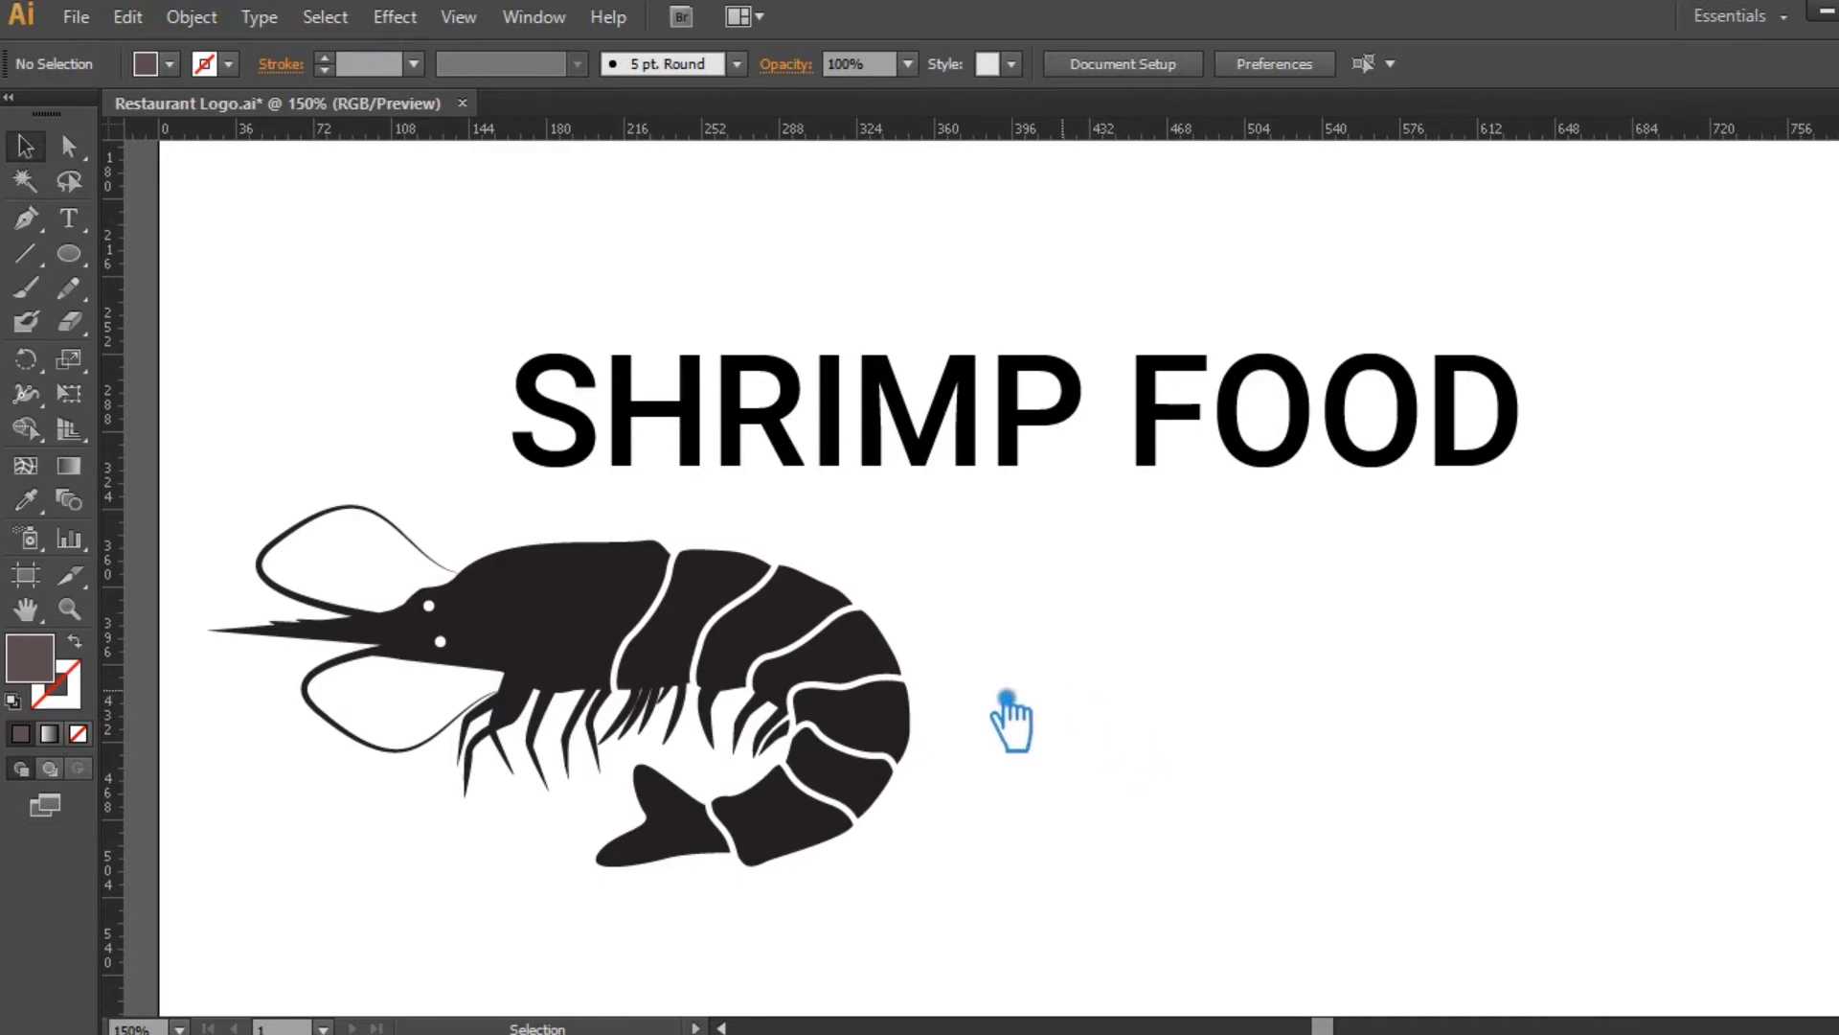
{"action": "left_click", "coordinate": [68, 219]}
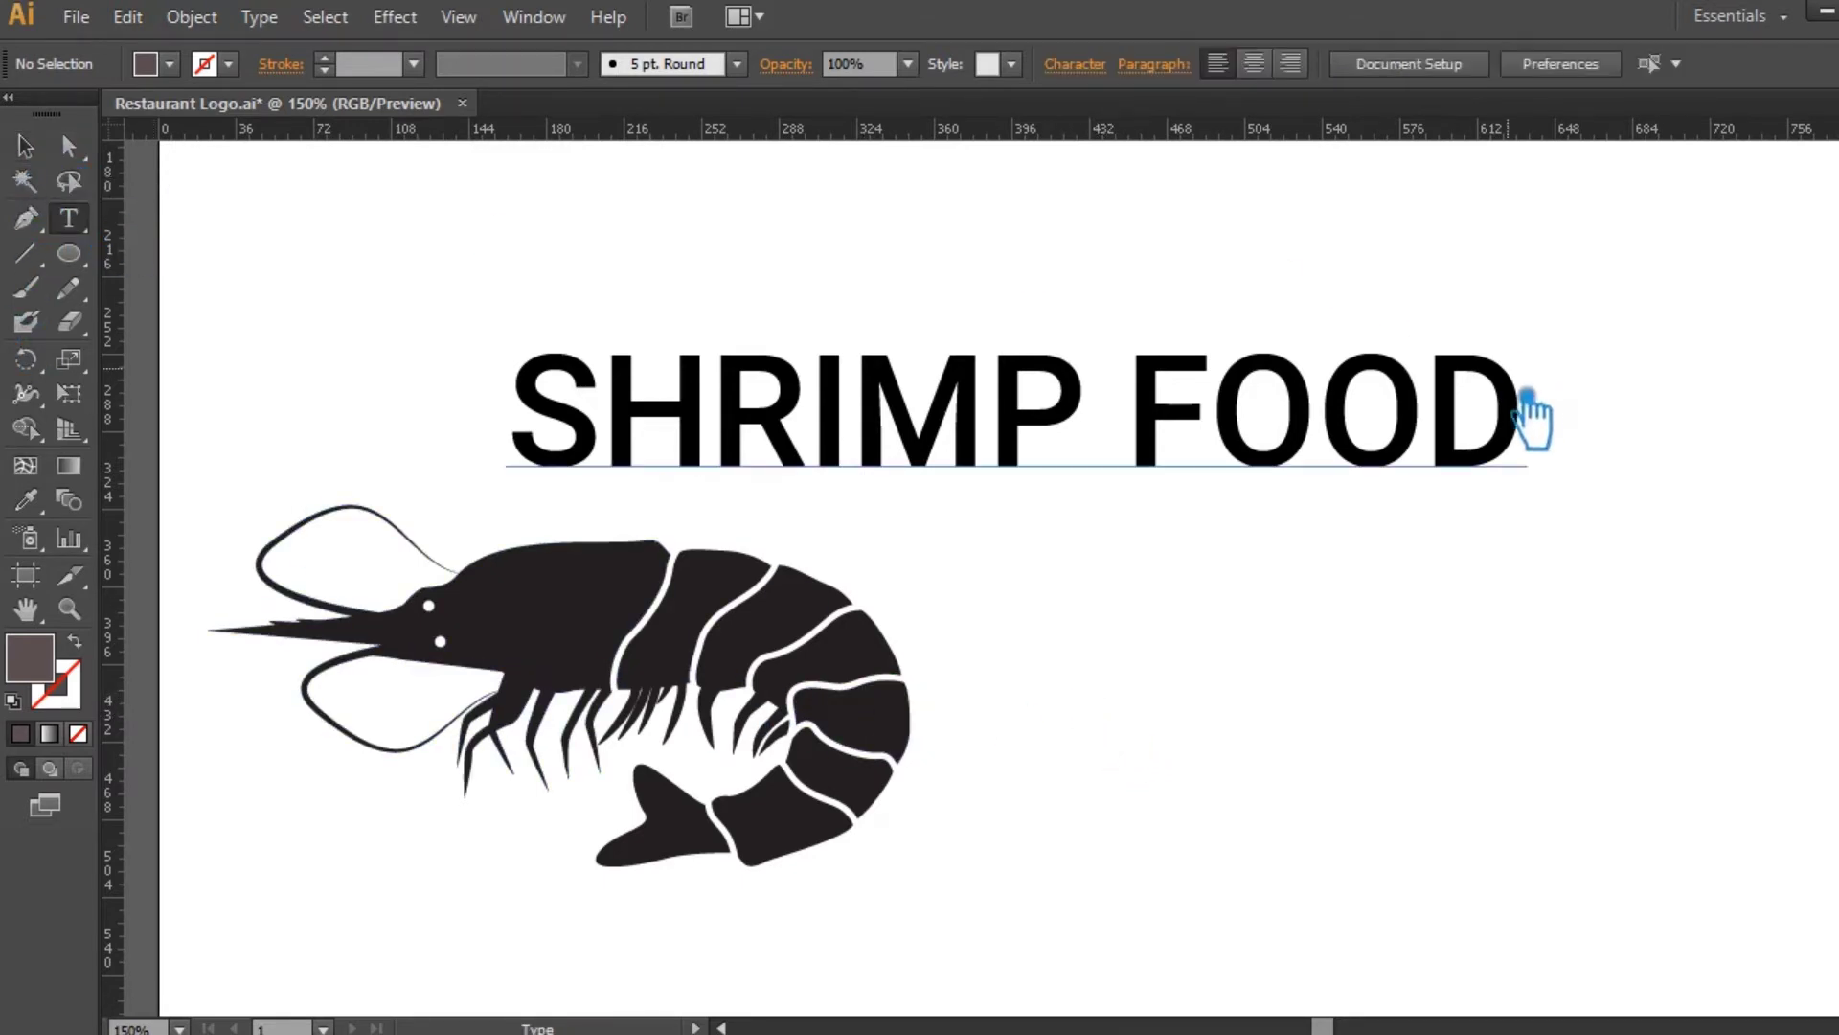
{"action": "left_click_drag", "start_coordinate": [1546, 447], "coordinate": [1178, 443]}
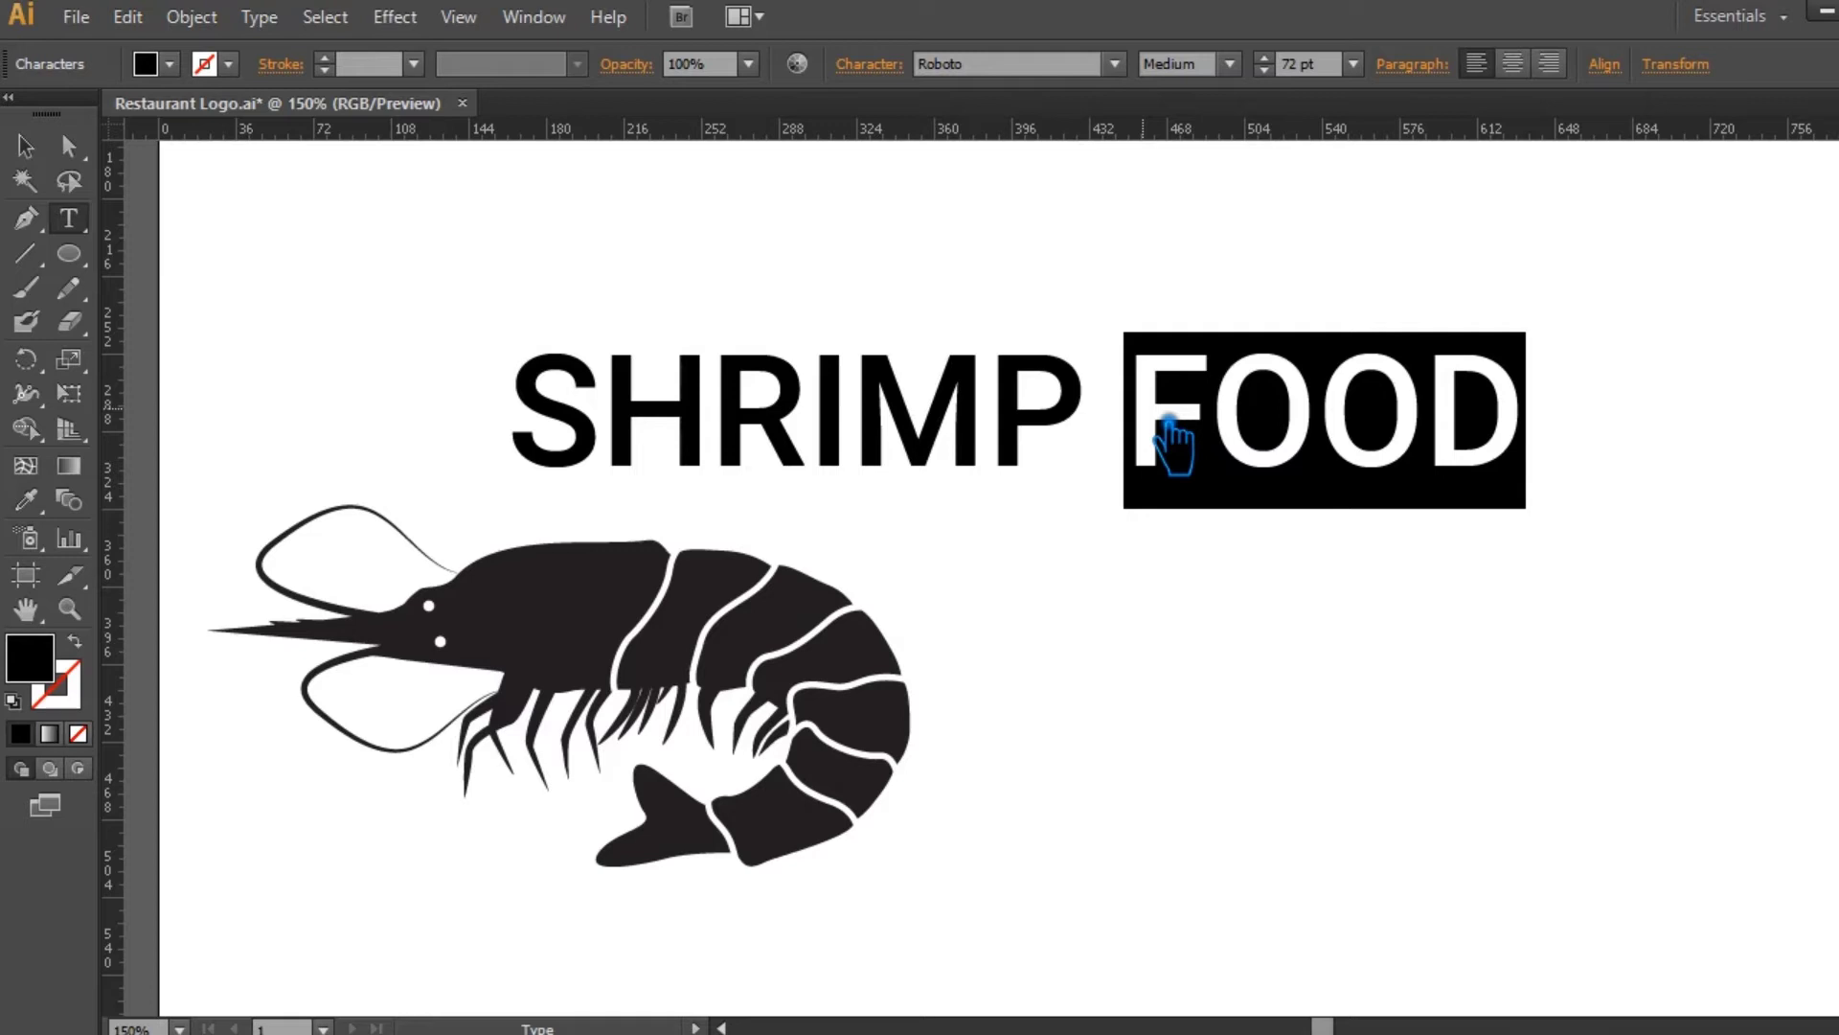
{"action": "type", "text": "RE"}
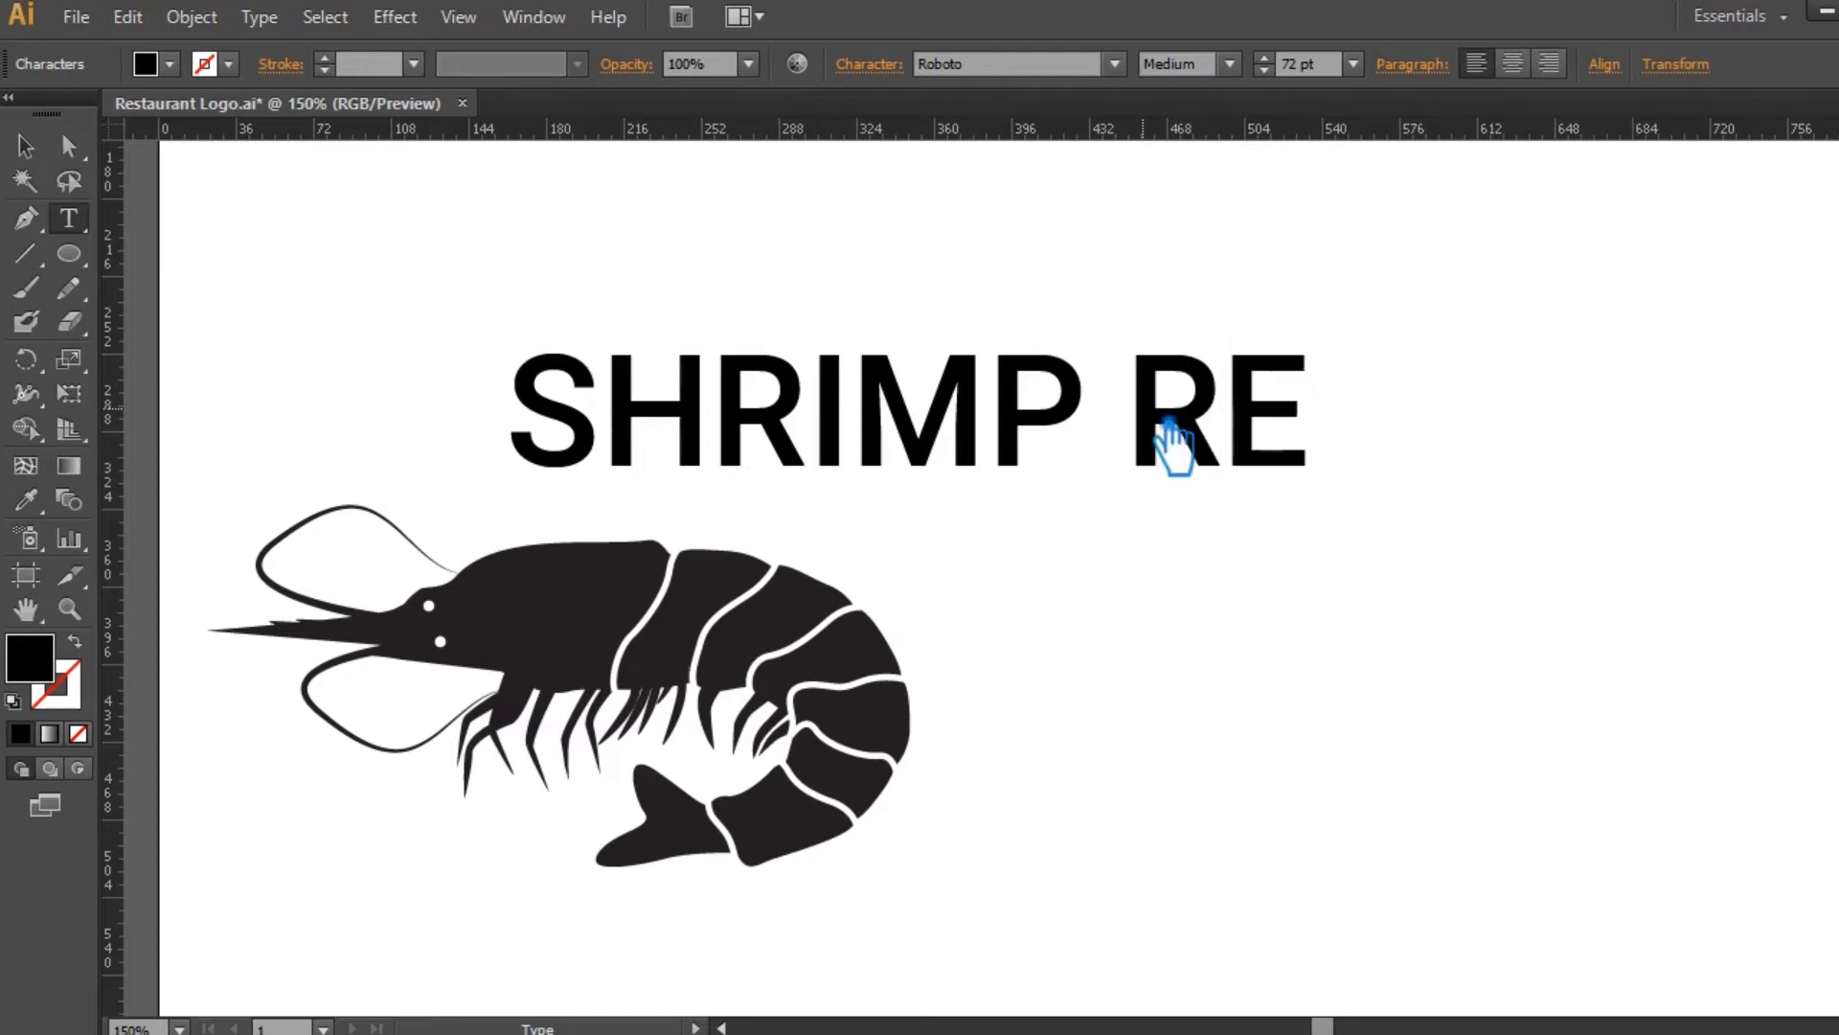
{"action": "type", "text": "STAURANT"}
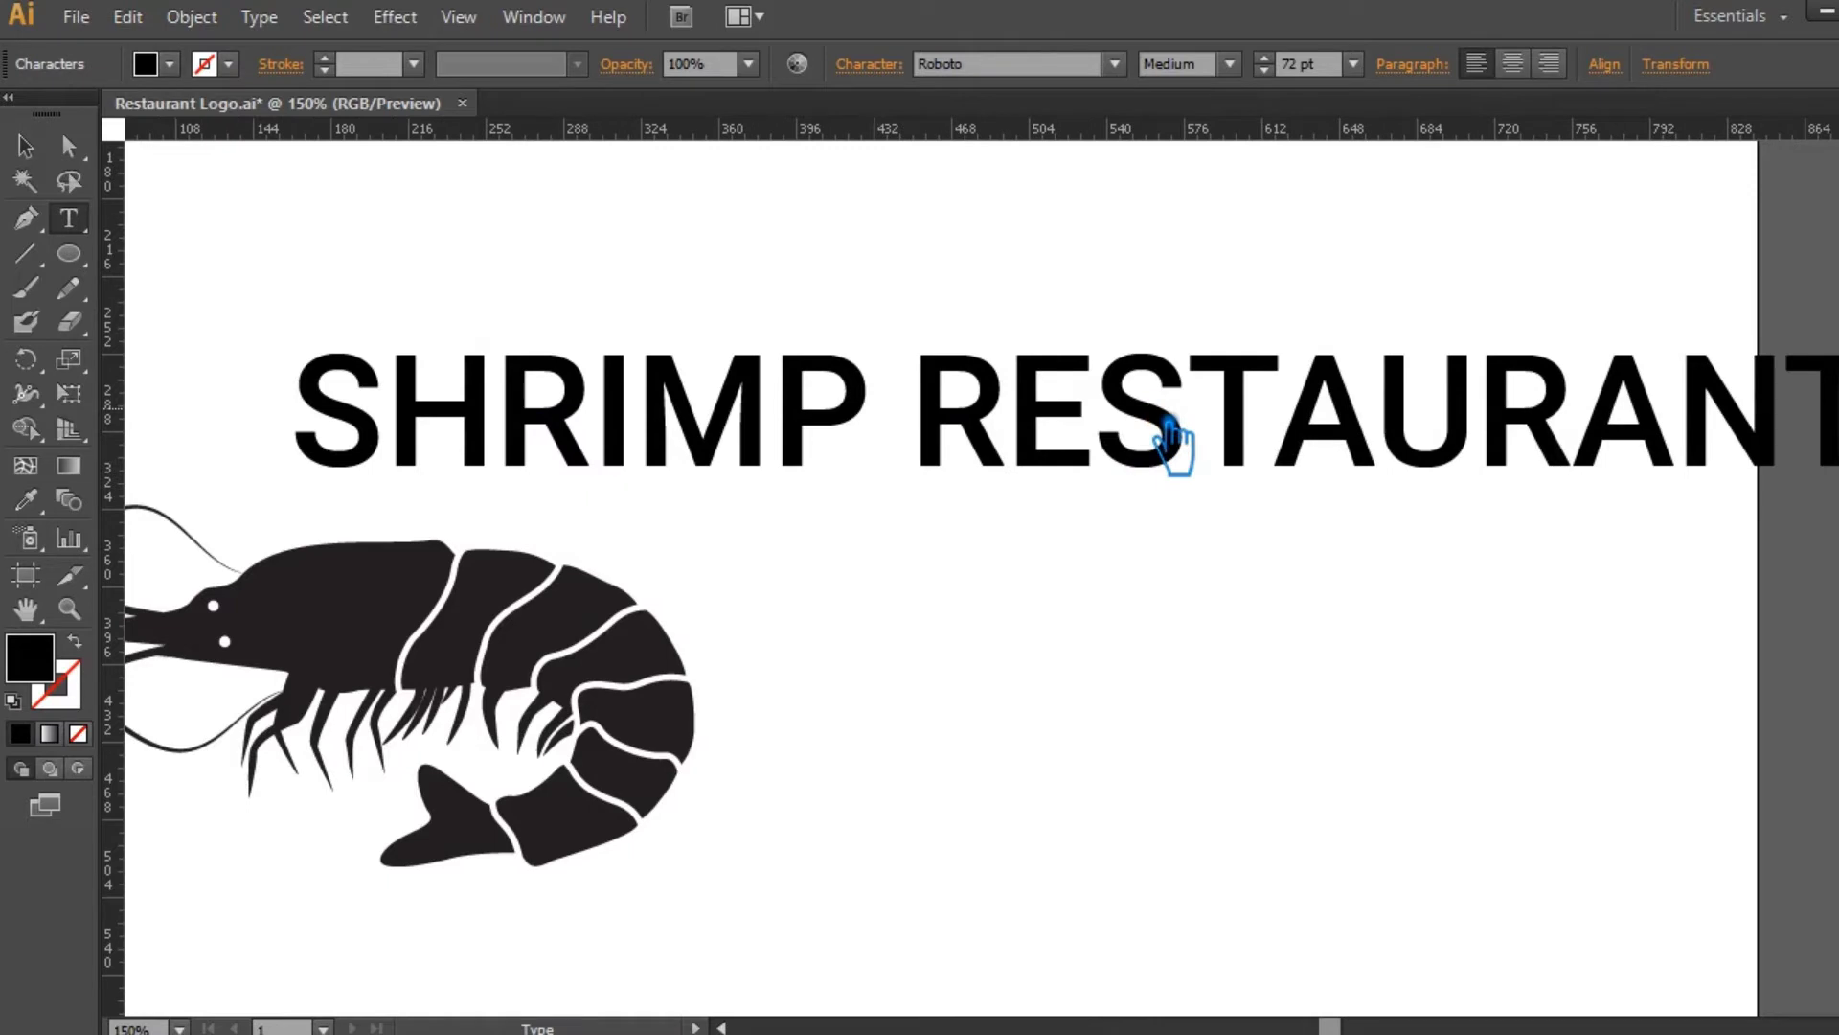
Try the Pandulipi font on the SHRIMP RESTAURANT text.
{"action": "left_click", "coordinate": [25, 146]}
{"action": "left_click", "coordinate": [842, 595]}
{"action": "left_click", "coordinate": [772, 411]}
{"action": "left_click", "coordinate": [968, 67]}
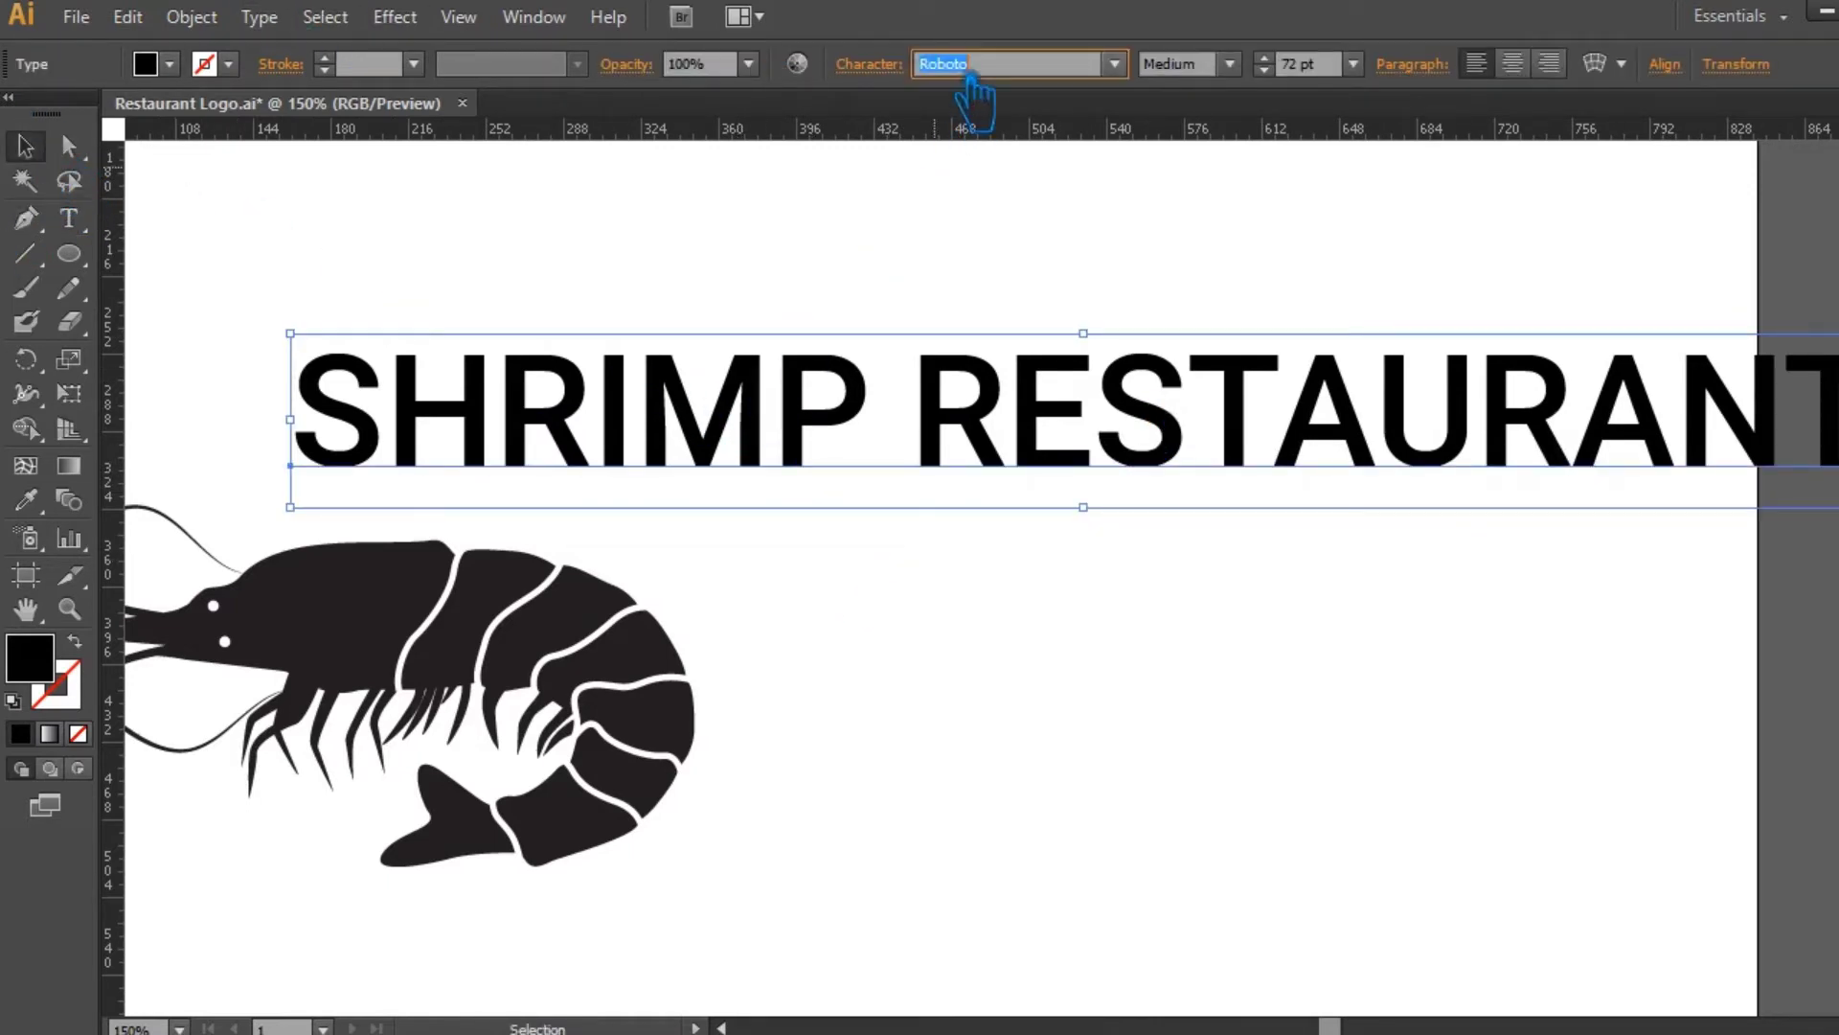
{"action": "left_click", "coordinate": [1149, 69]}
{"action": "left_click", "coordinate": [1027, 69]}
{"action": "type", "text": "ArabDancesMediumItalic"}
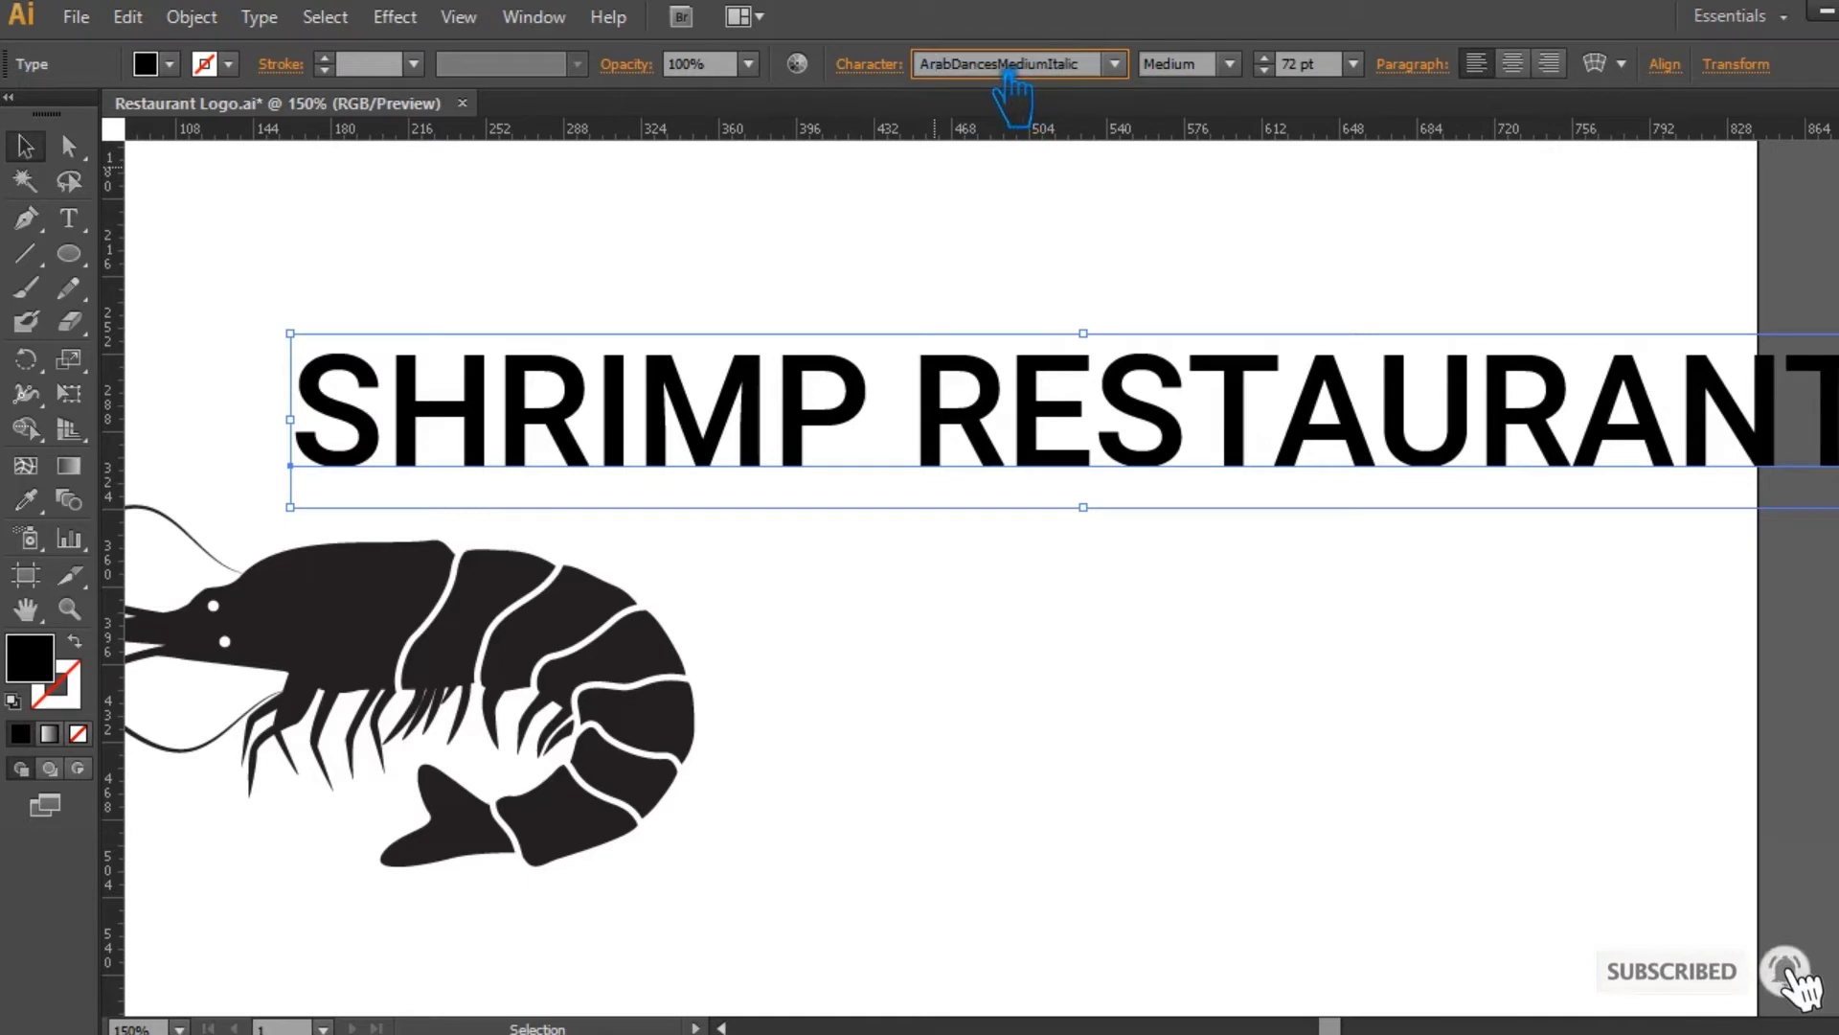
{"action": "type", "text": "her"}
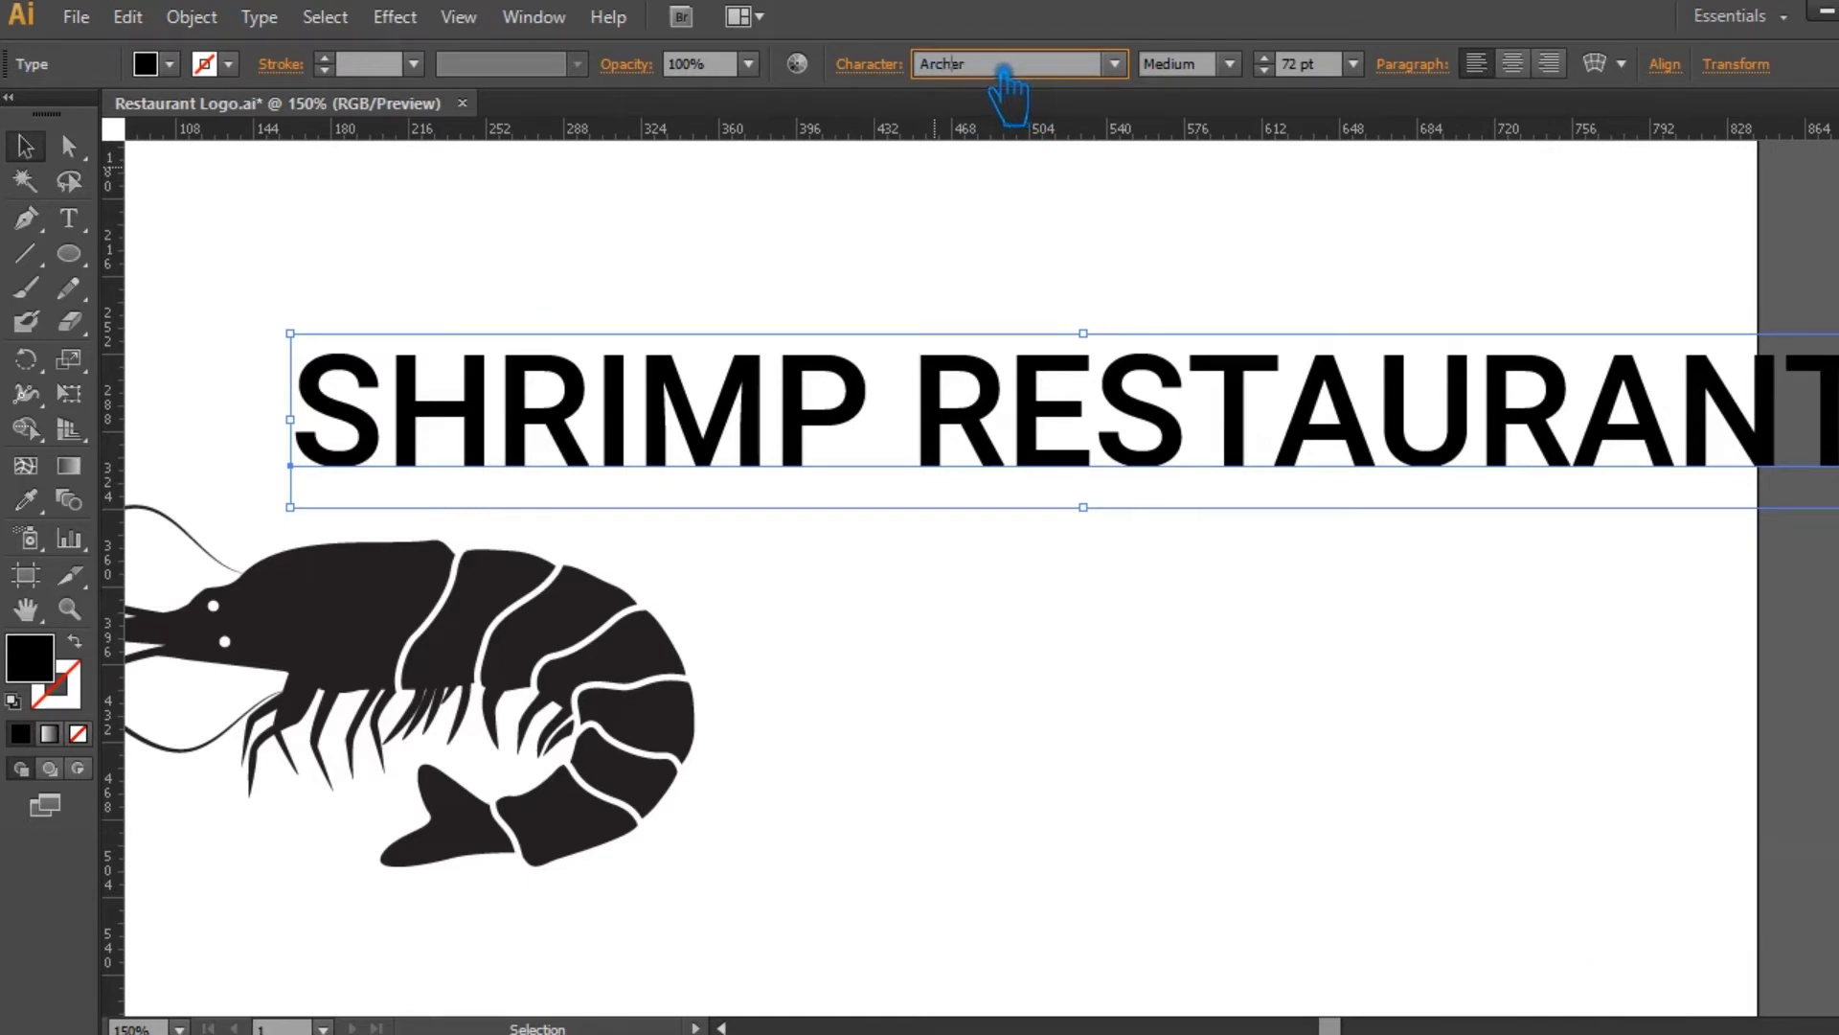
{"action": "left_click", "coordinate": [1138, 86]}
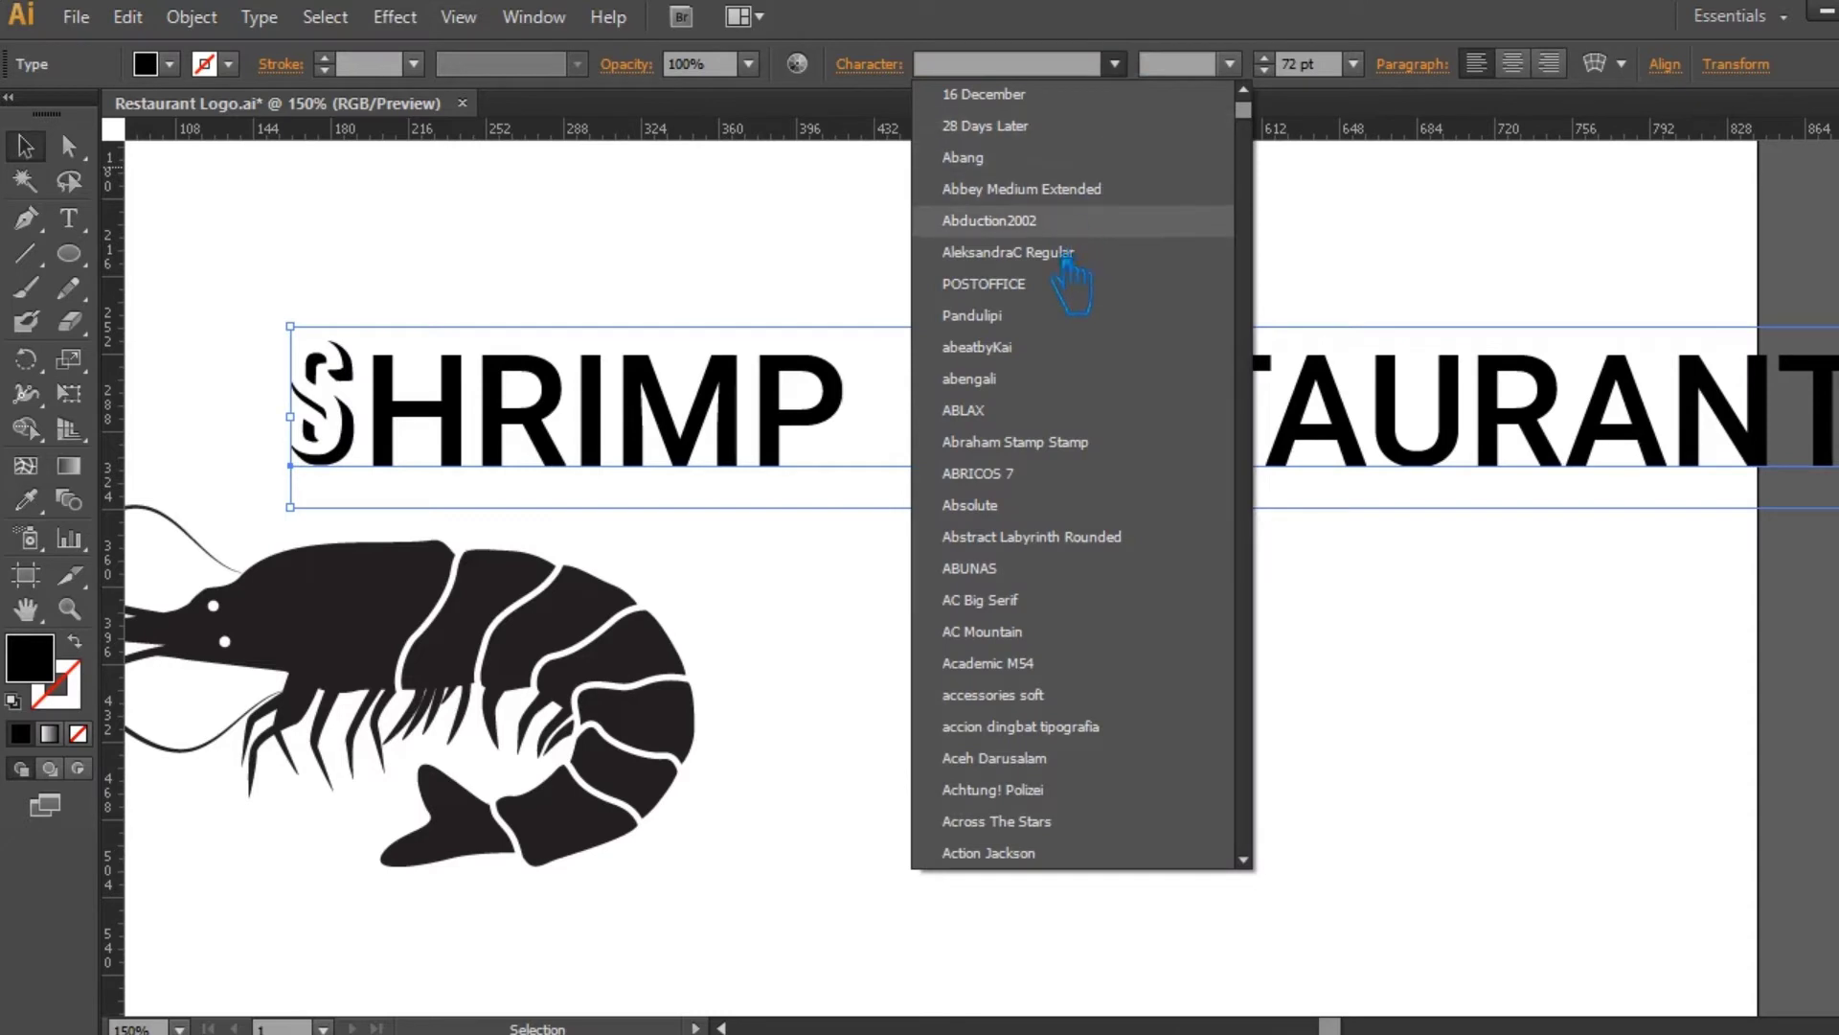
{"action": "left_click", "coordinate": [1036, 316]}
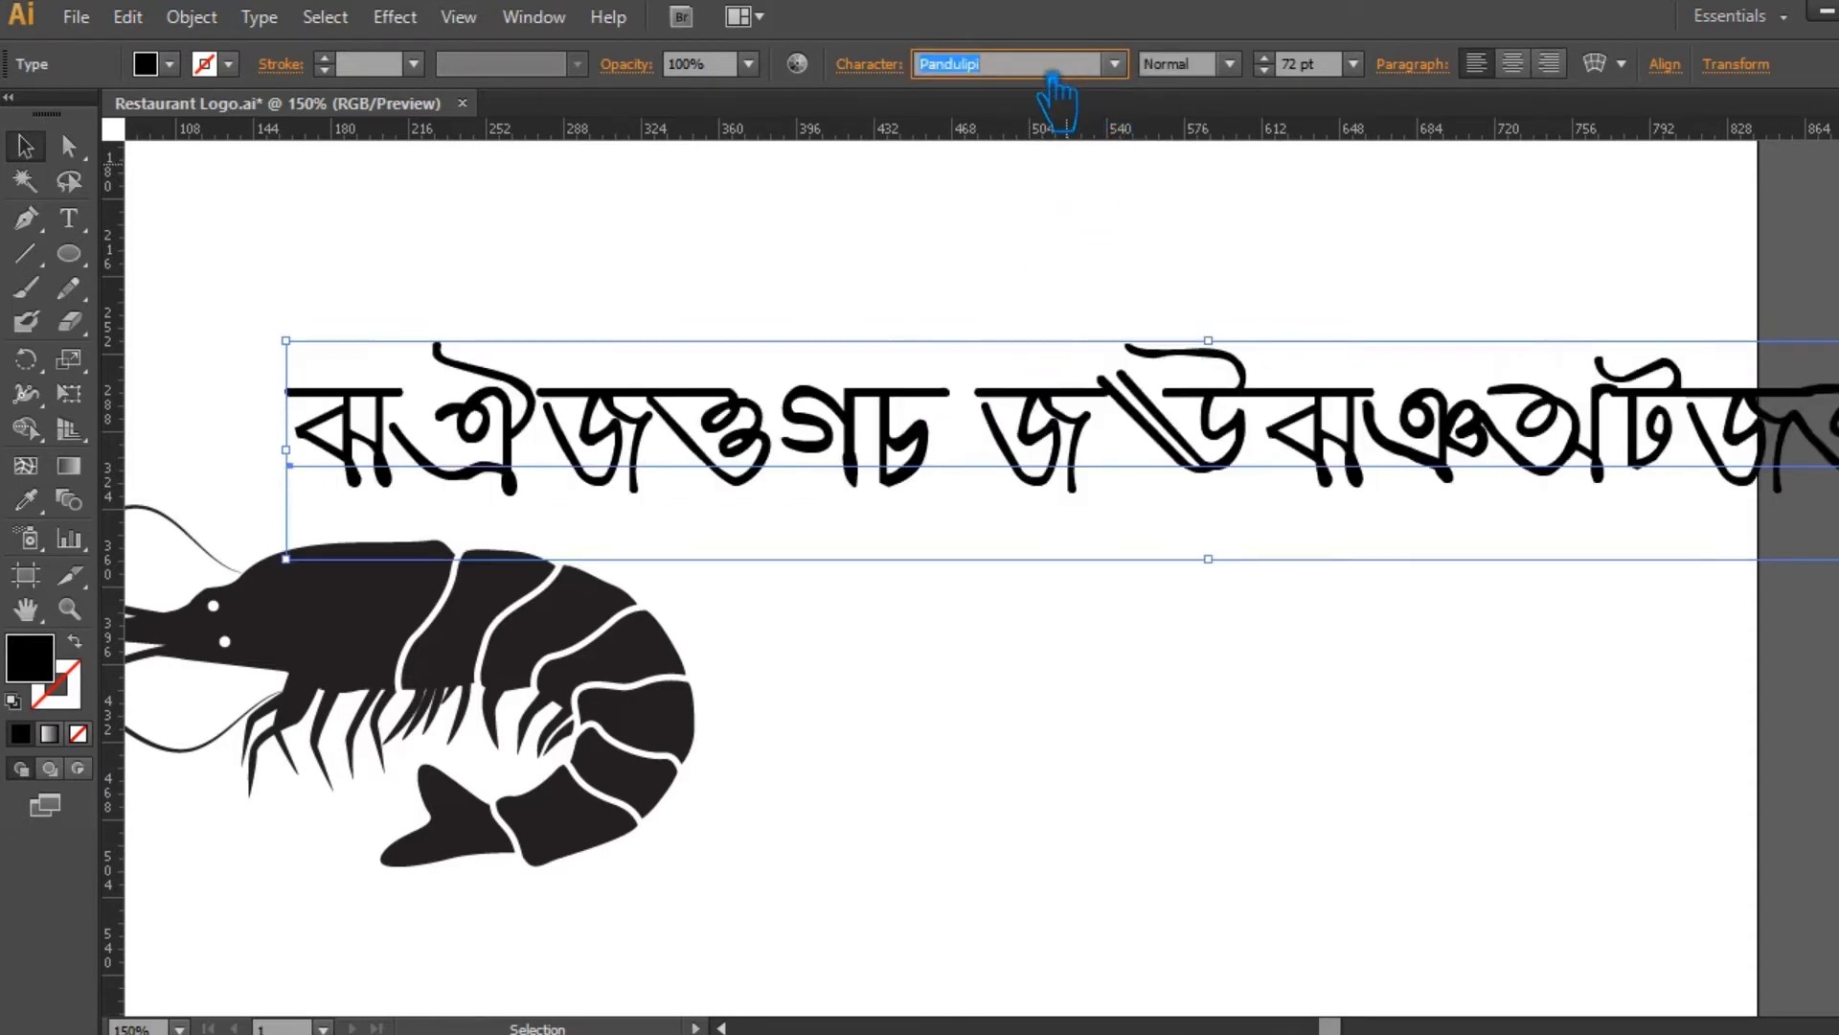
Change the font of the SHRIMP RESTAURANT text to akaPosse.
{"action": "key", "text": "Down"}
{"action": "key", "text": "Down"}
{"action": "key", "text": "Down"}
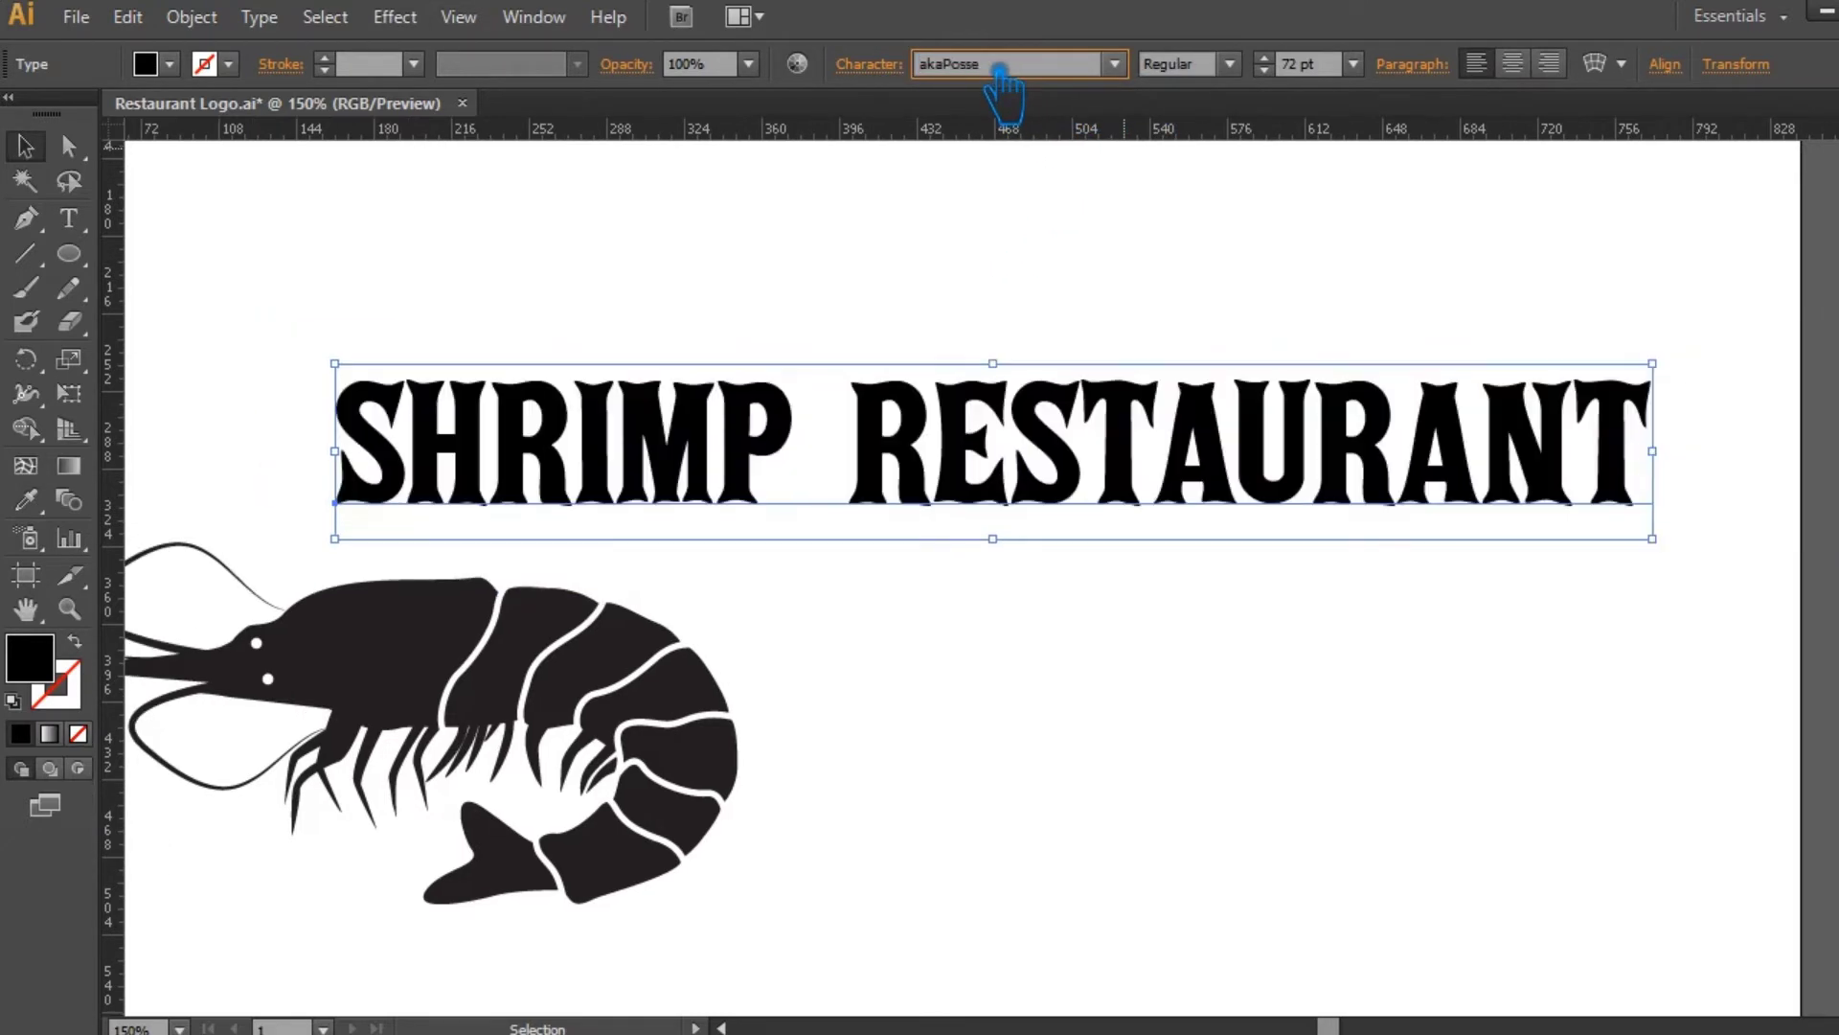
{"action": "key", "text": "Up"}
{"action": "key", "text": "Down"}
{"action": "left_click", "coordinate": [849, 747]}
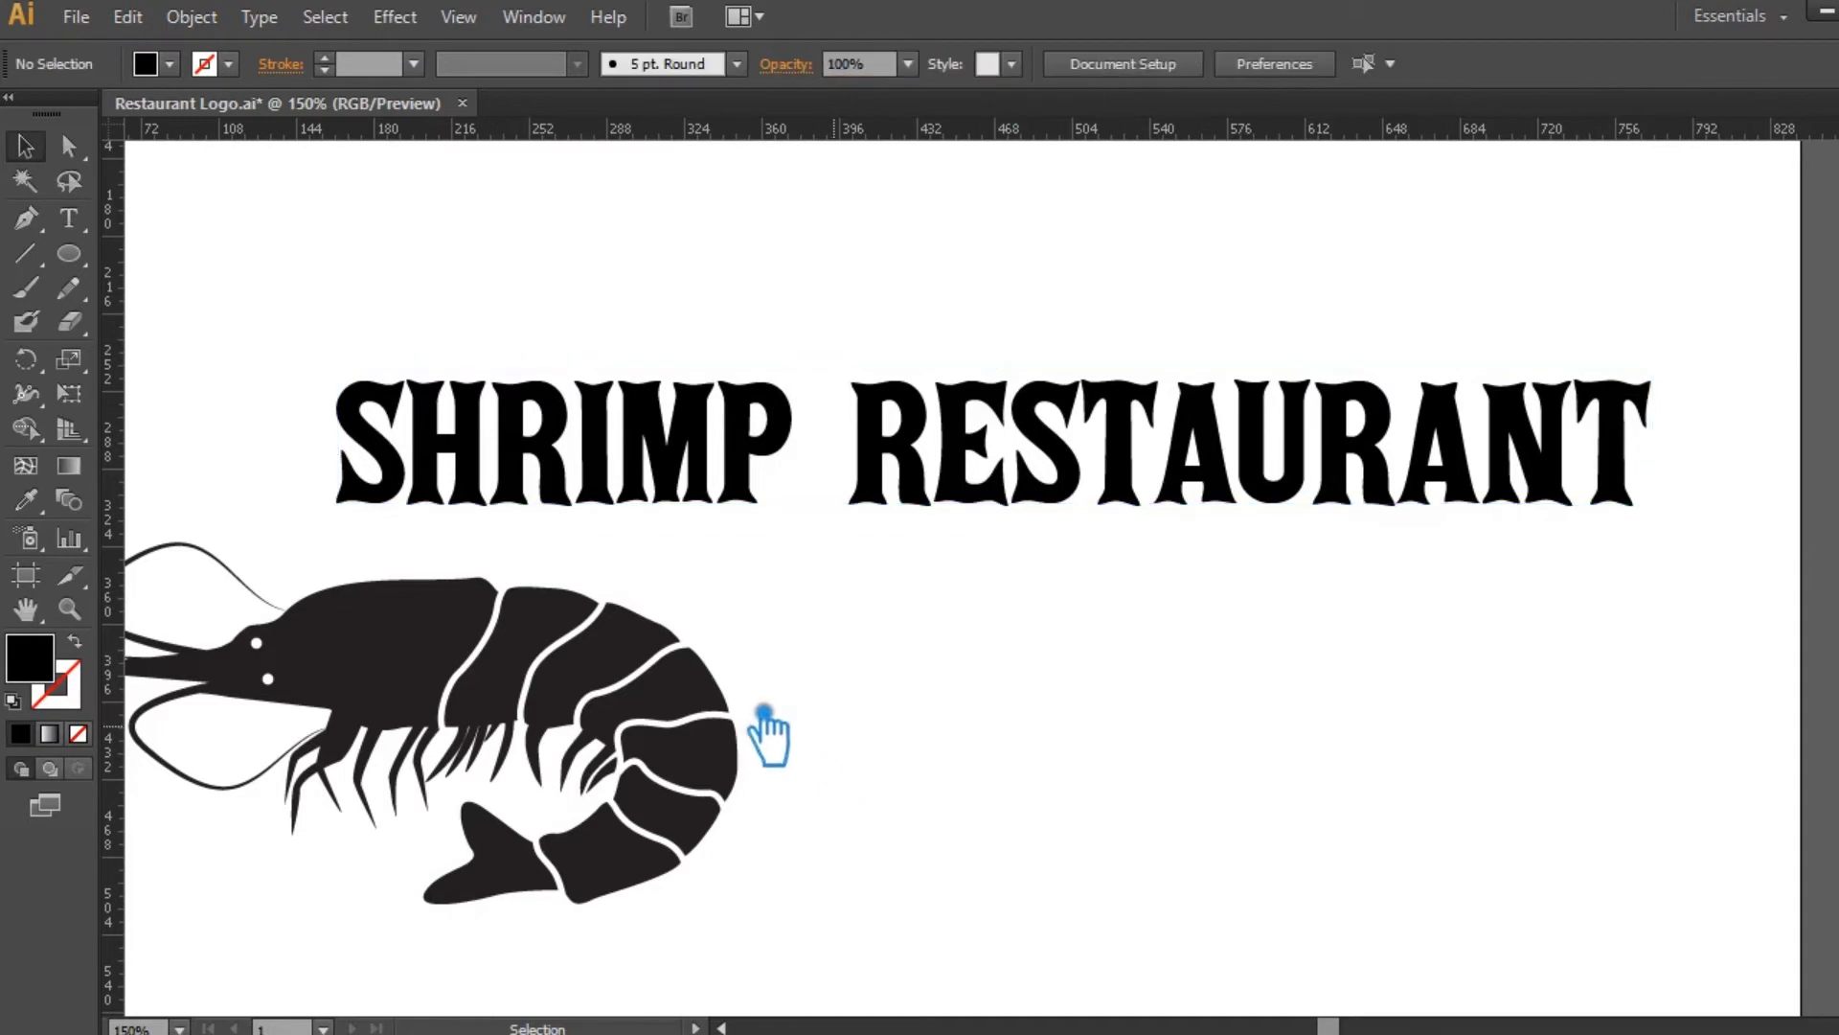
Move the shrimp up over the text so its tail overlaps the gap between the two words.
{"action": "left_click_drag", "start_coordinate": [690, 726], "coordinate": [917, 305]}
{"action": "left_click", "coordinate": [907, 702]}
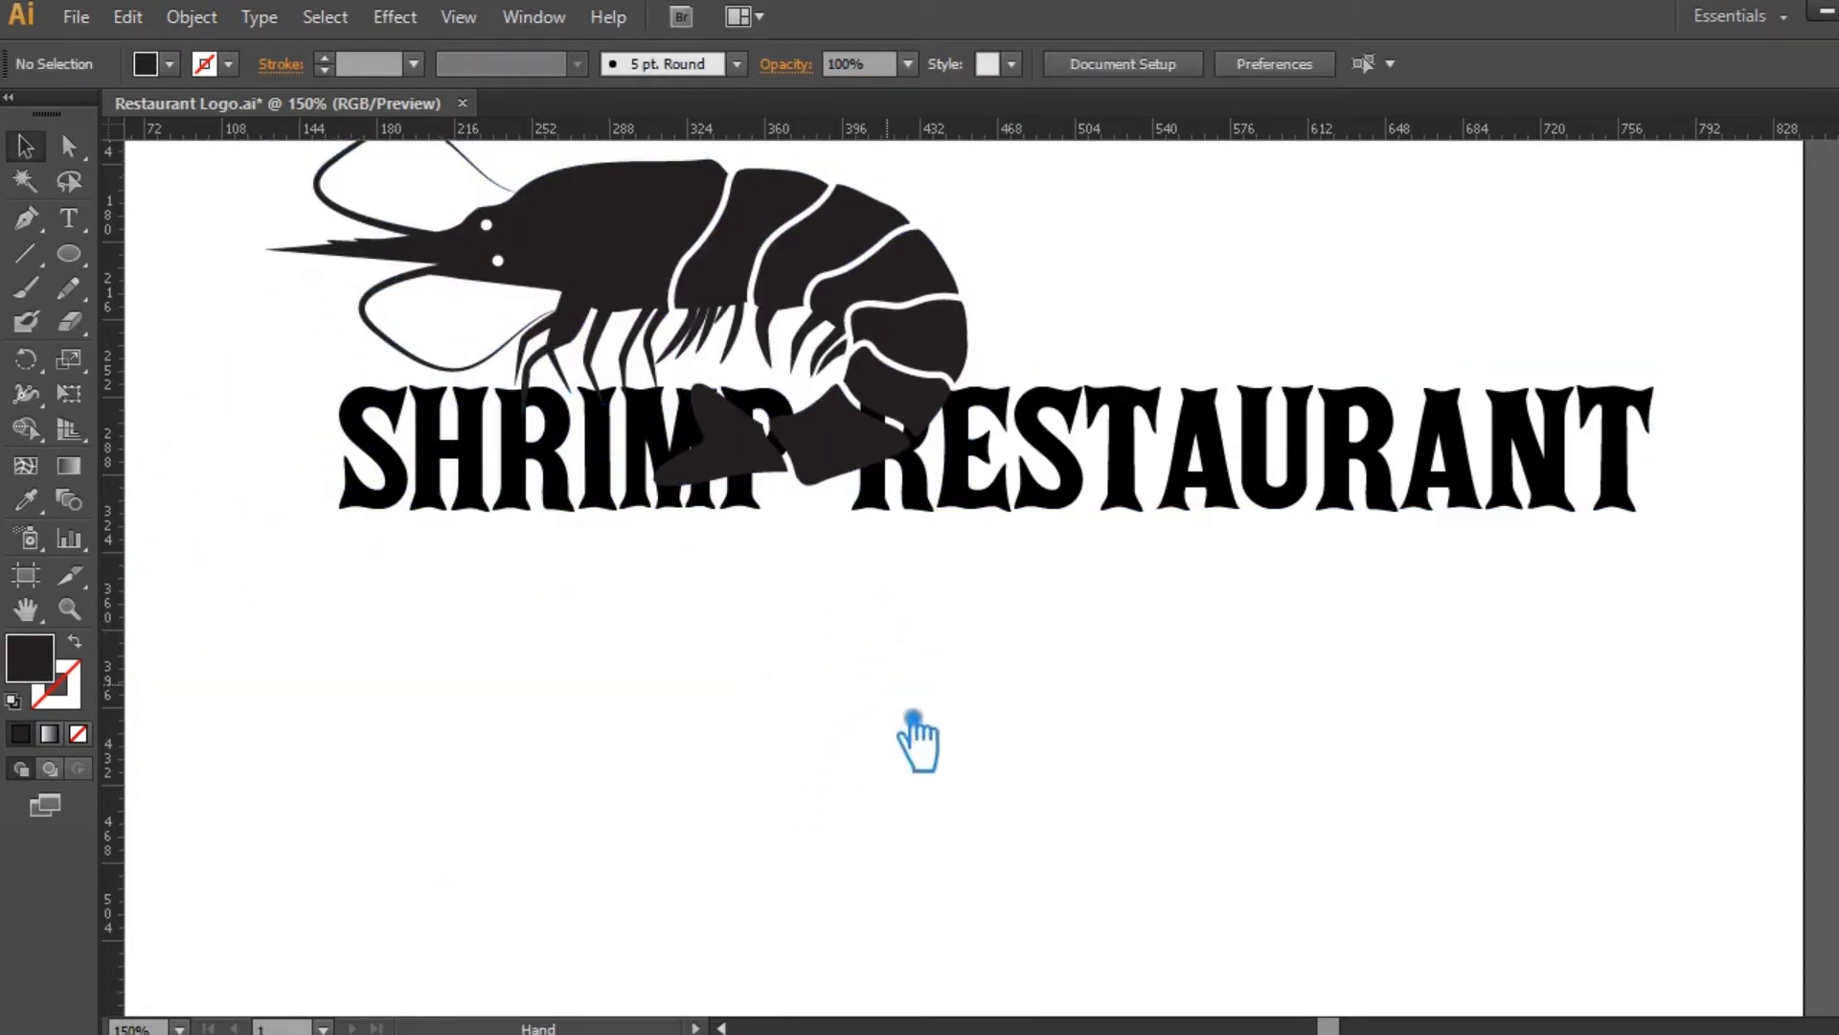
{"action": "scroll", "coordinate": [910, 728], "scroll_direction": "up", "scroll_amount": 3}
{"action": "left_click", "coordinate": [925, 635]}
{"action": "left_click", "coordinate": [877, 767]}
{"action": "left_click", "coordinate": [998, 640]}
Delete the word RESTAURANT from the text so that only SHRIMP is left.
{"action": "left_click", "coordinate": [68, 218]}
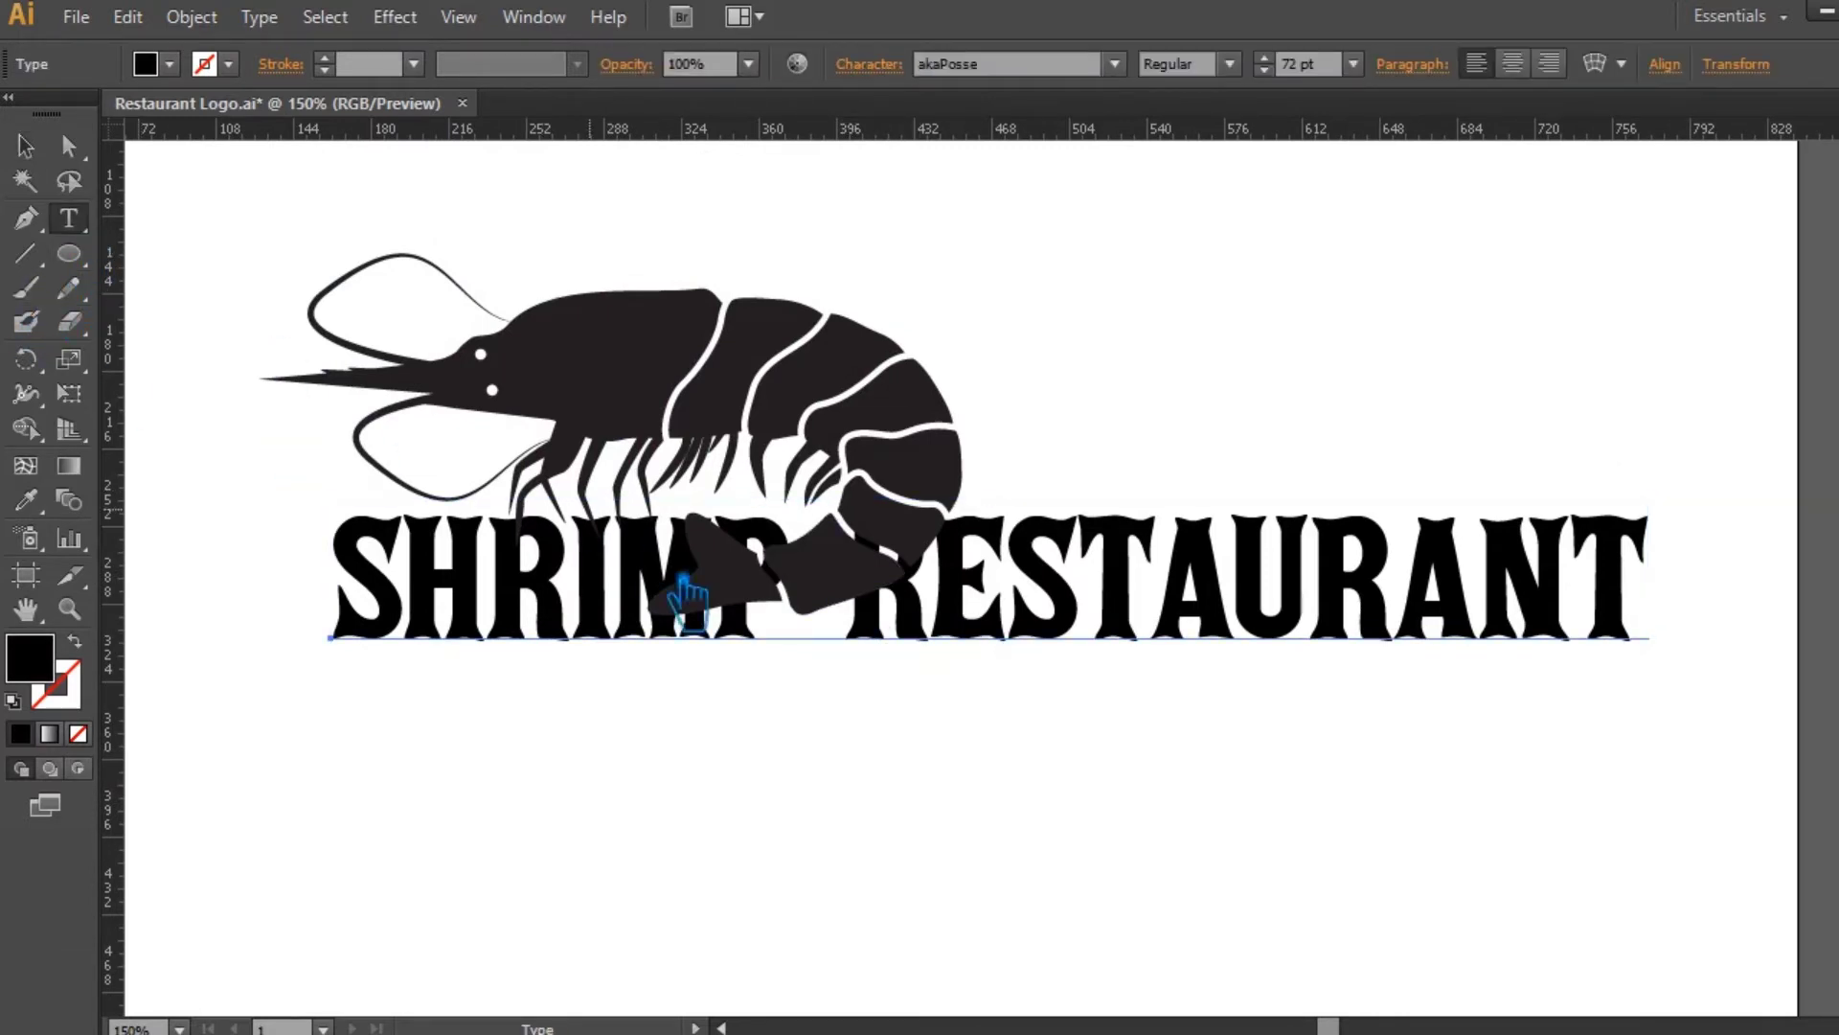
{"action": "left_click", "coordinate": [881, 633]}
{"action": "key", "text": "Escape"}
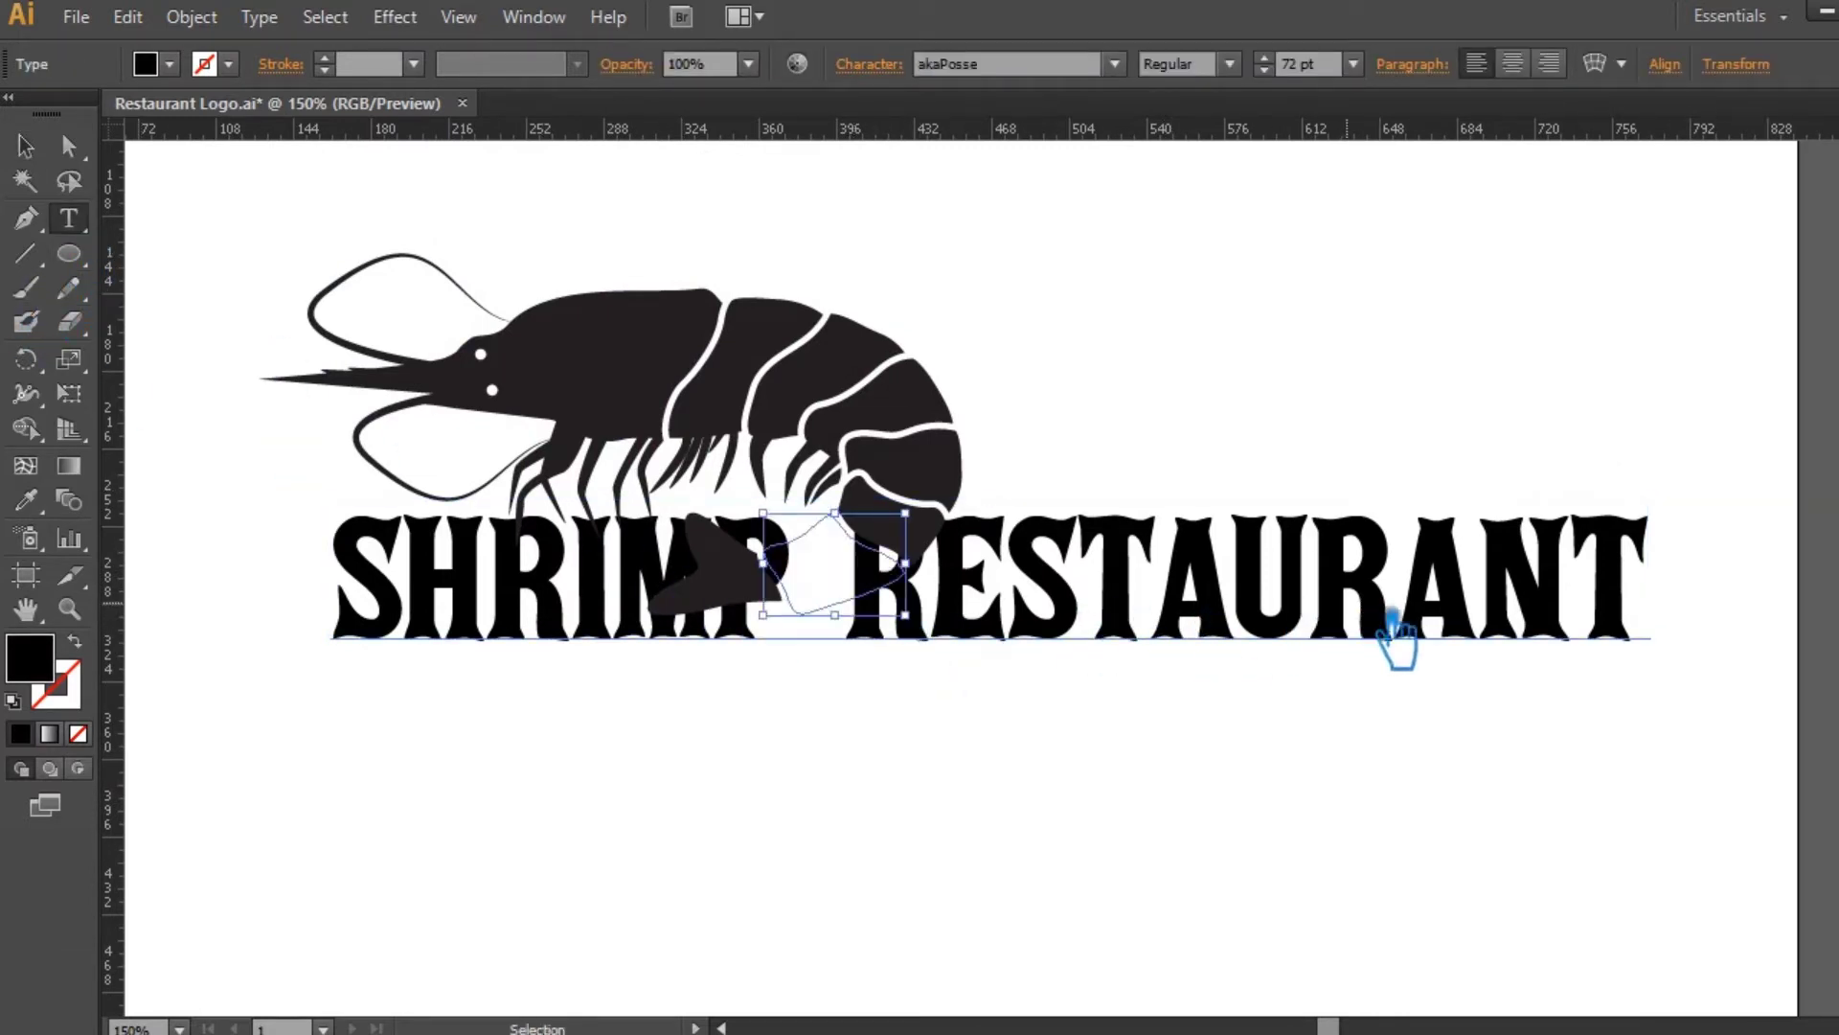
{"action": "left_click_drag", "start_coordinate": [1658, 632], "coordinate": [833, 632]}
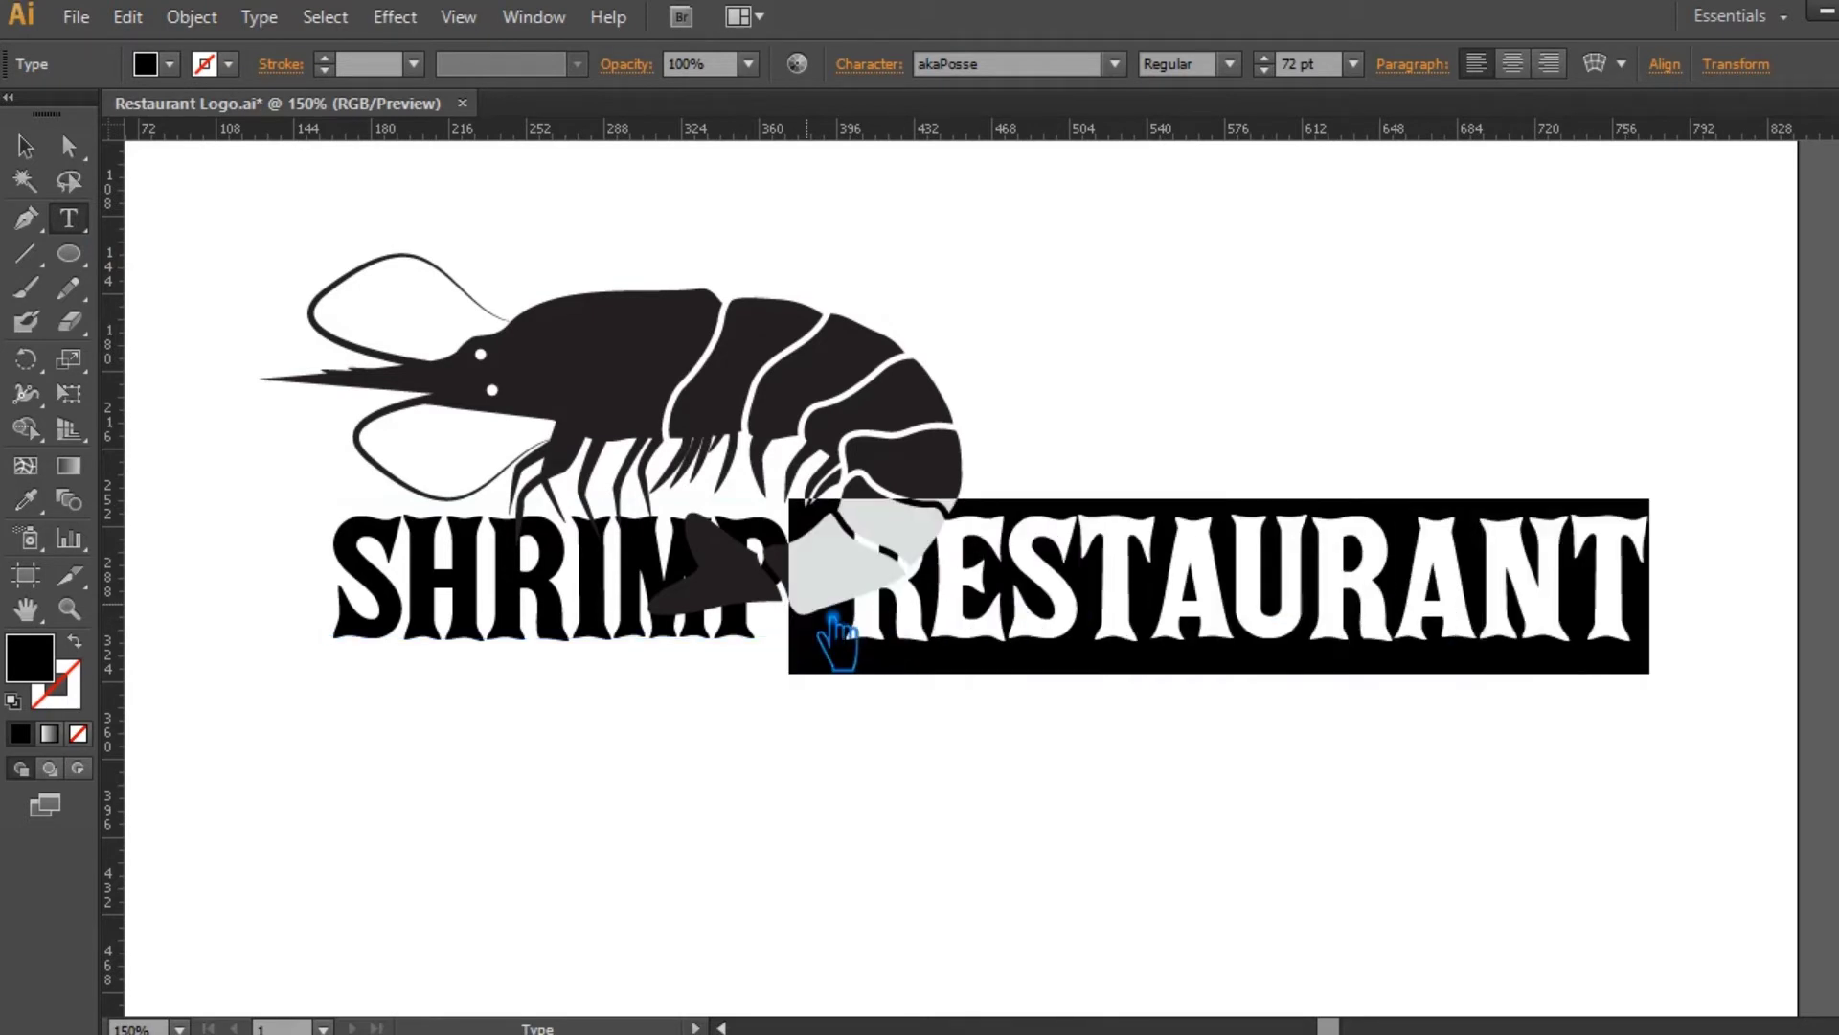
{"action": "key", "text": "BackSpace"}
{"action": "left_click", "coordinate": [25, 146]}
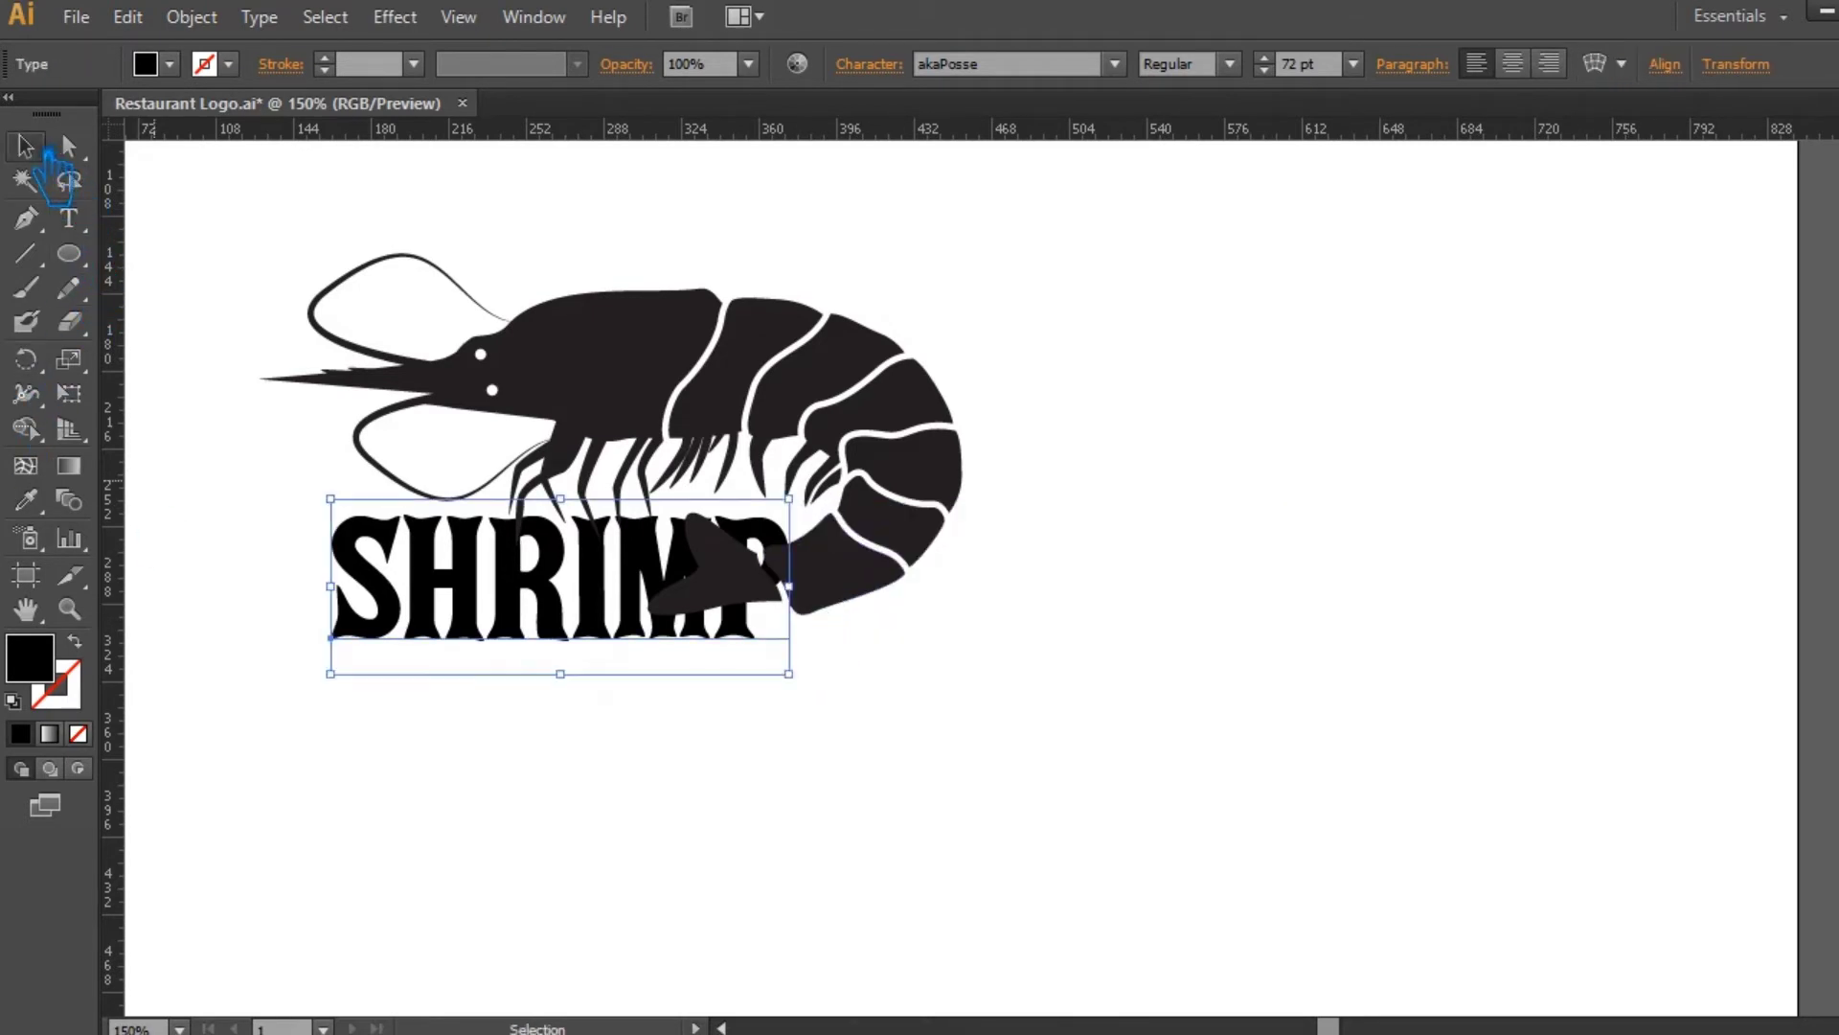
Shift the shrimp slightly down and to the right, and place it behind the SHRIMP text.
{"action": "left_click", "coordinate": [714, 795]}
{"action": "left_click_drag", "start_coordinate": [903, 579], "coordinate": [958, 618]}
{"action": "left_click", "coordinate": [862, 778]}
{"action": "left_click", "coordinate": [828, 666]}
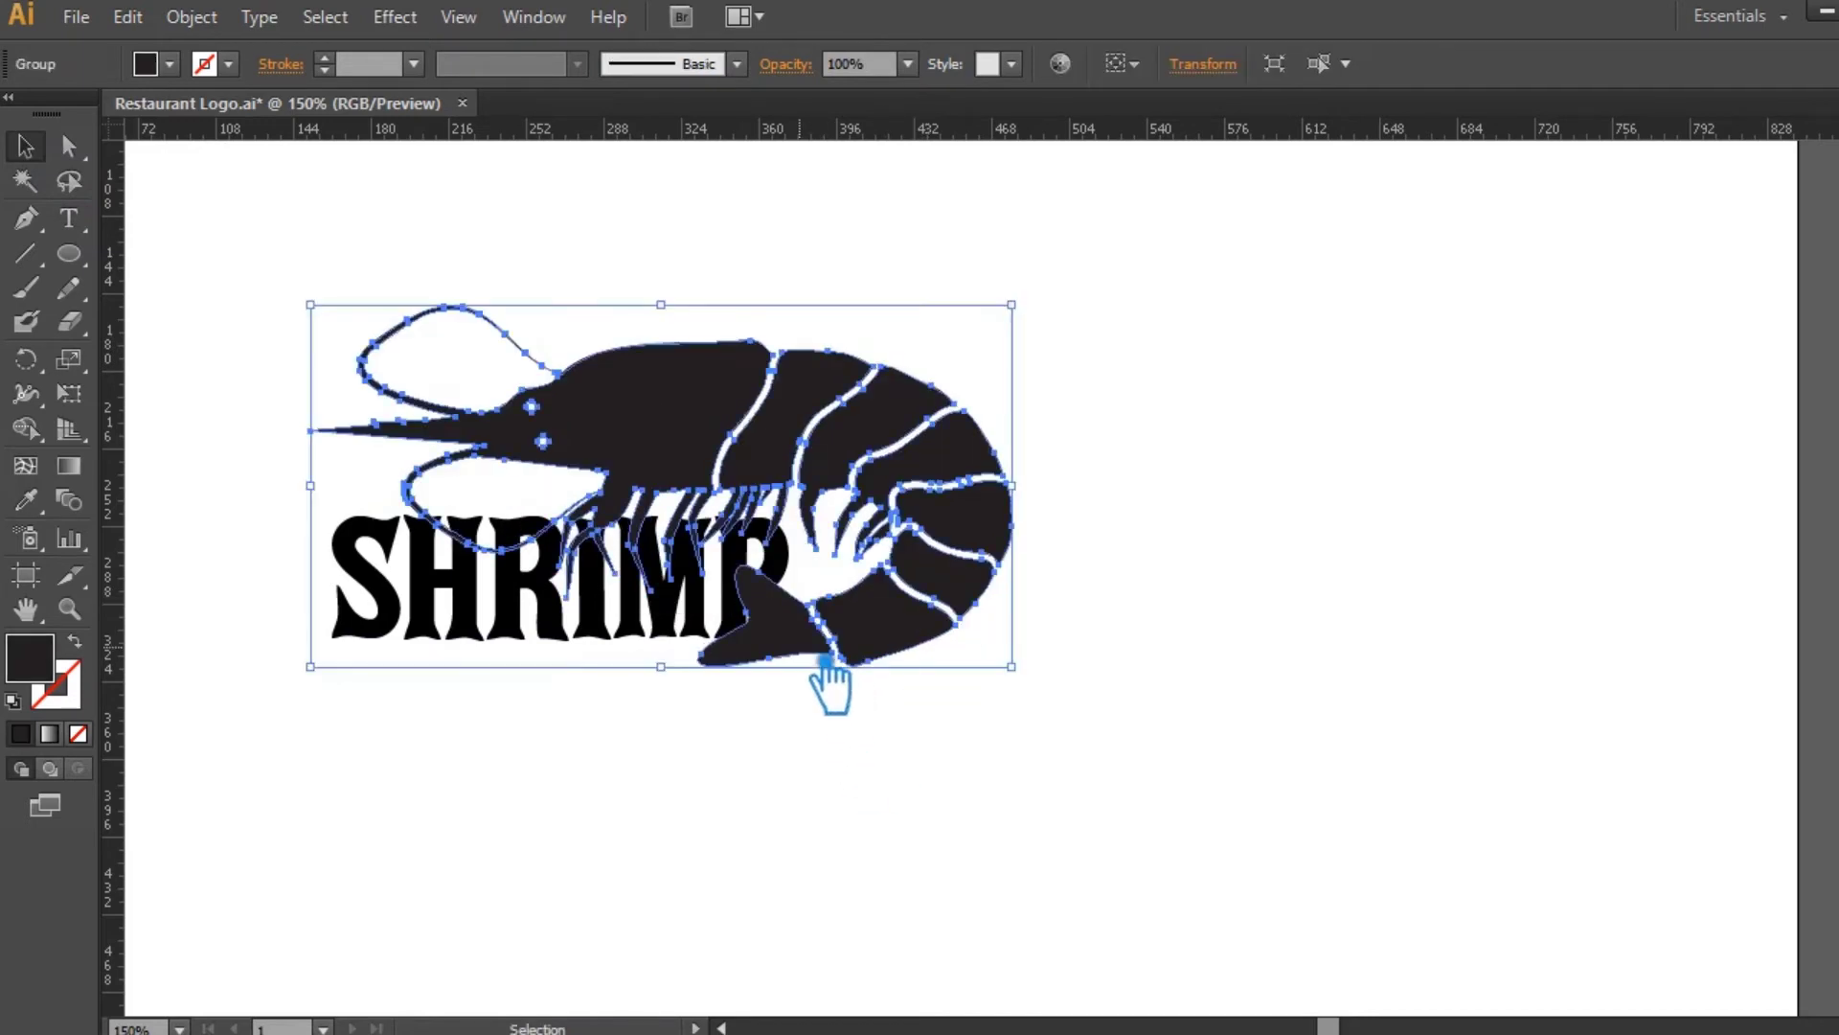
{"action": "left_click", "coordinate": [1300, 569]}
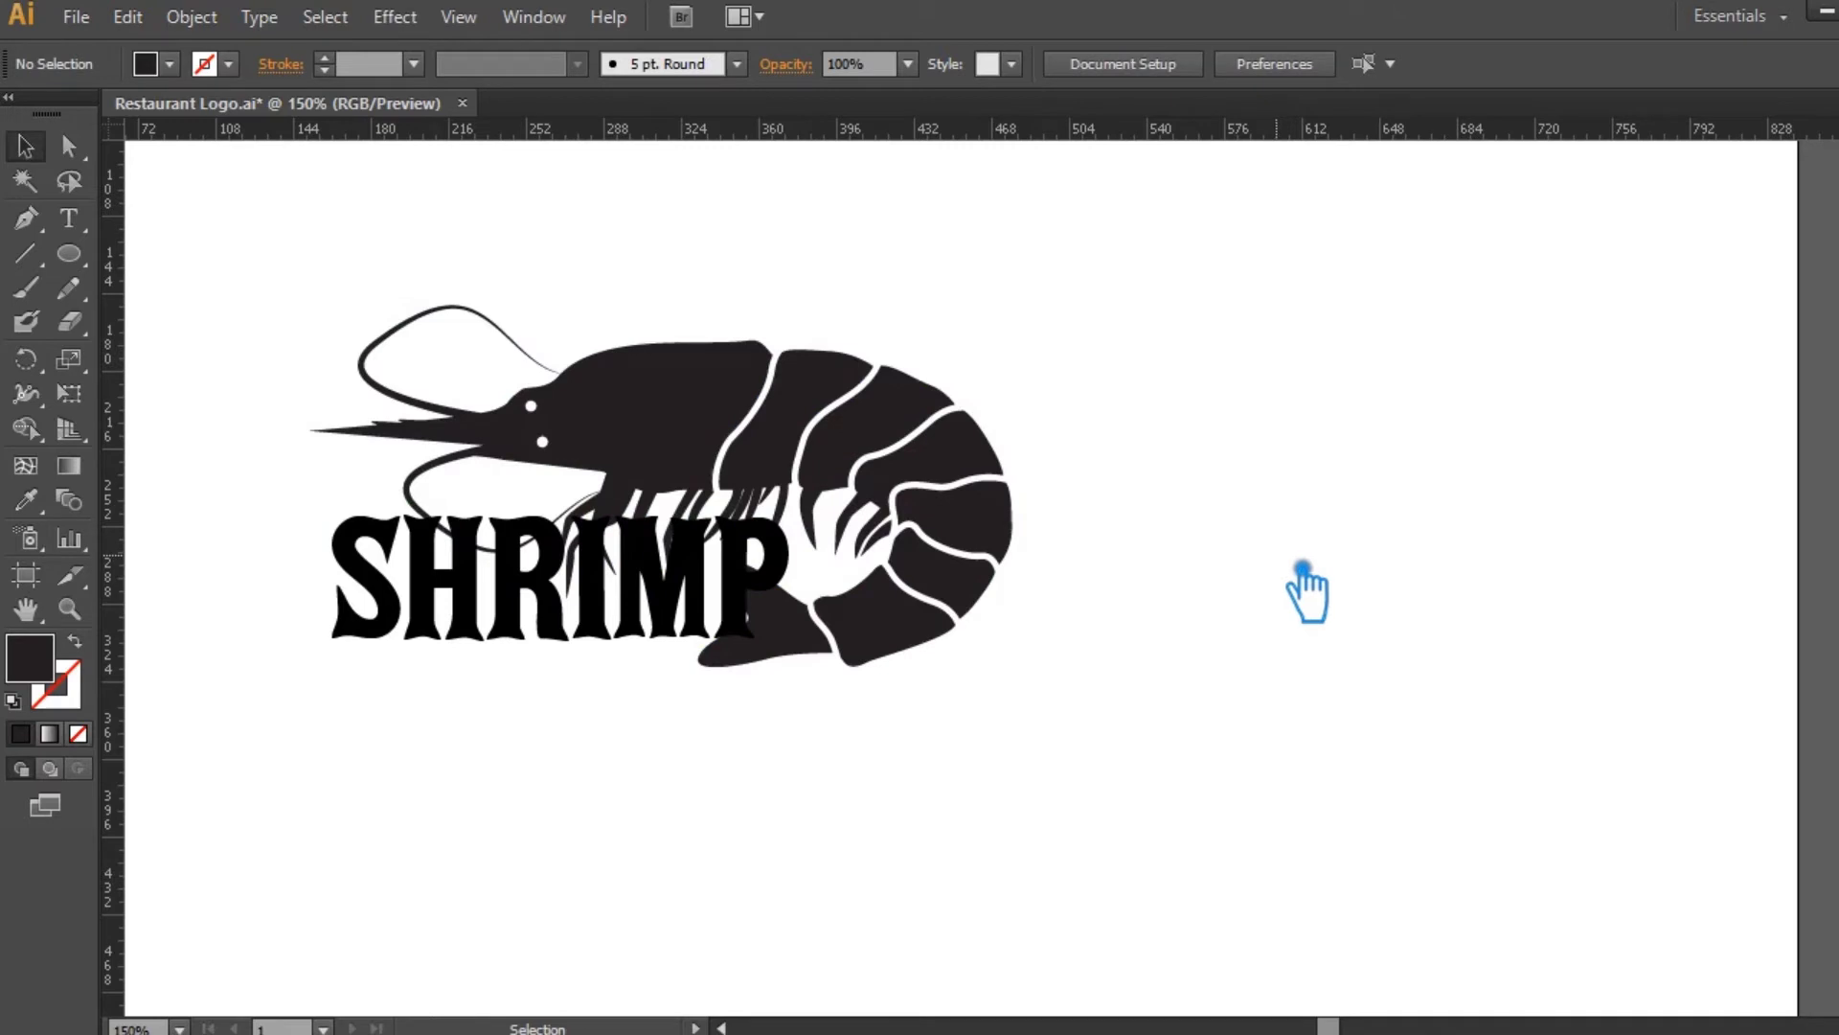
Scale the shrimp down and place it so its tail rests on the text's baseline behind the letter P.
{"action": "left_click_drag", "start_coordinate": [958, 616], "coordinate": [920, 634]}
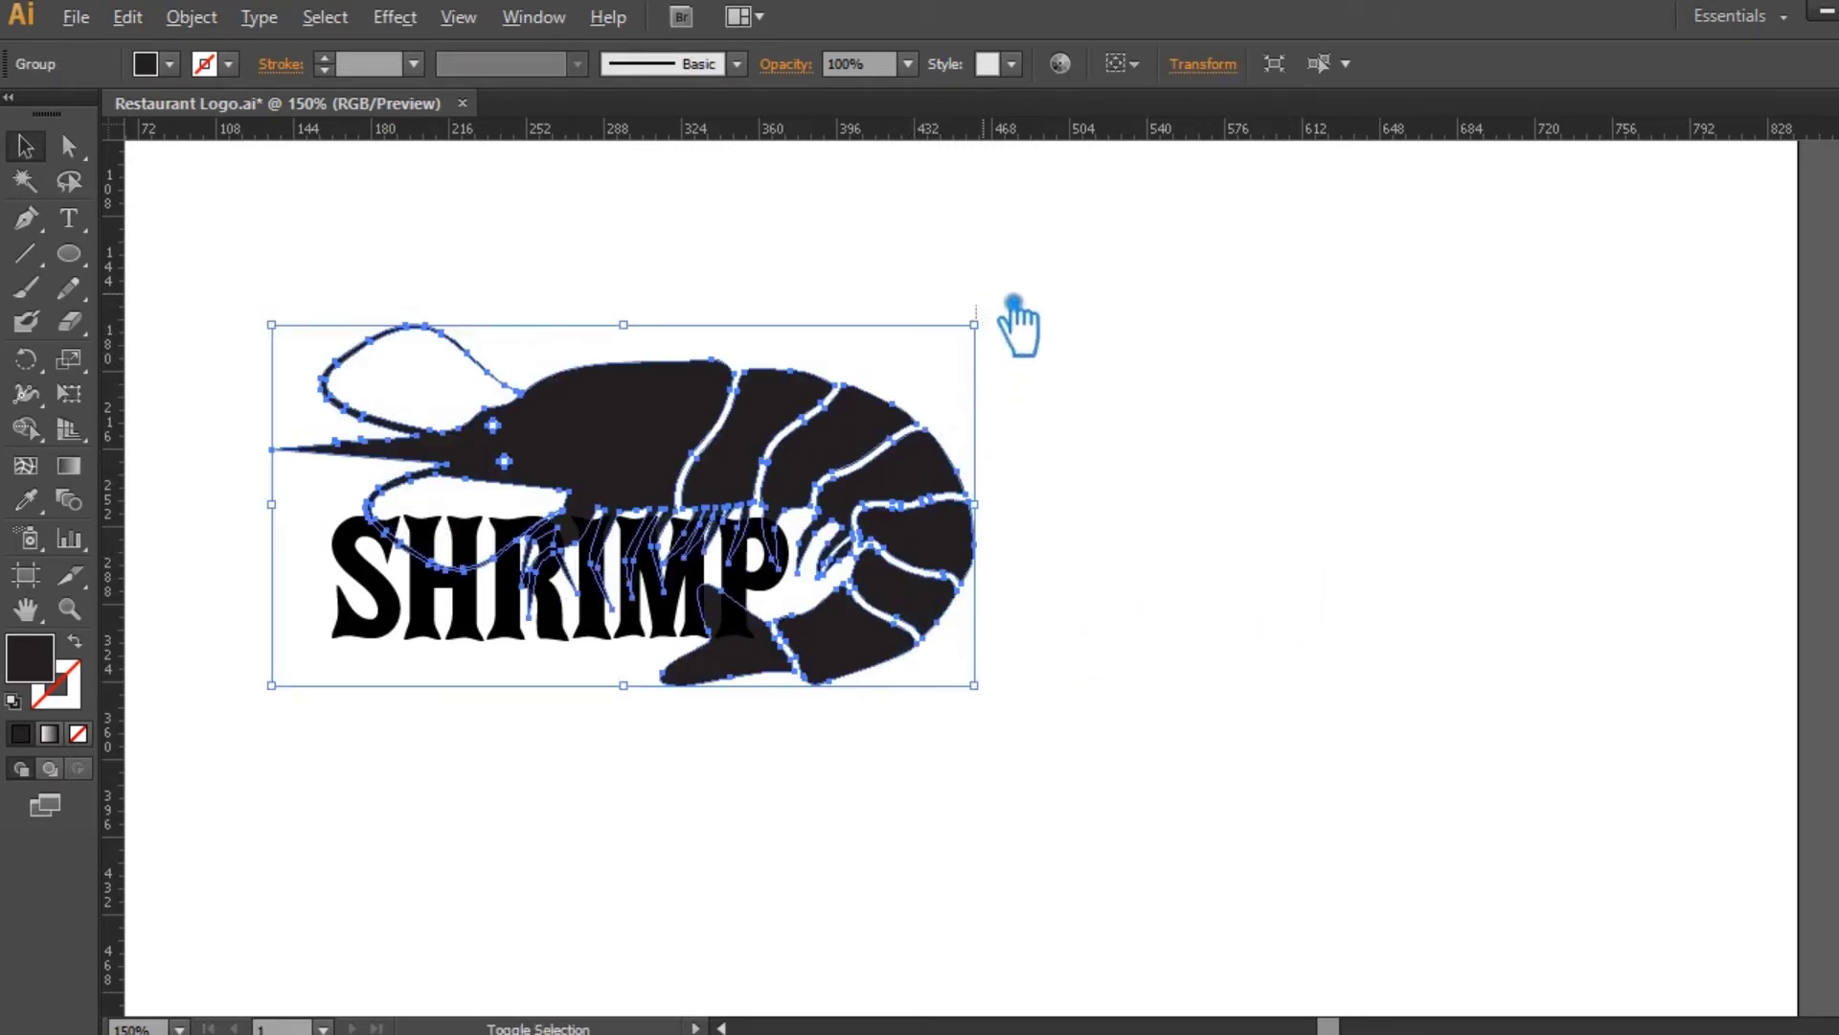
{"action": "left_click_drag", "start_coordinate": [974, 326], "coordinate": [889, 369]}
{"action": "left_click", "coordinate": [1182, 406]}
{"action": "left_click_drag", "start_coordinate": [832, 590], "coordinate": [929, 597]}
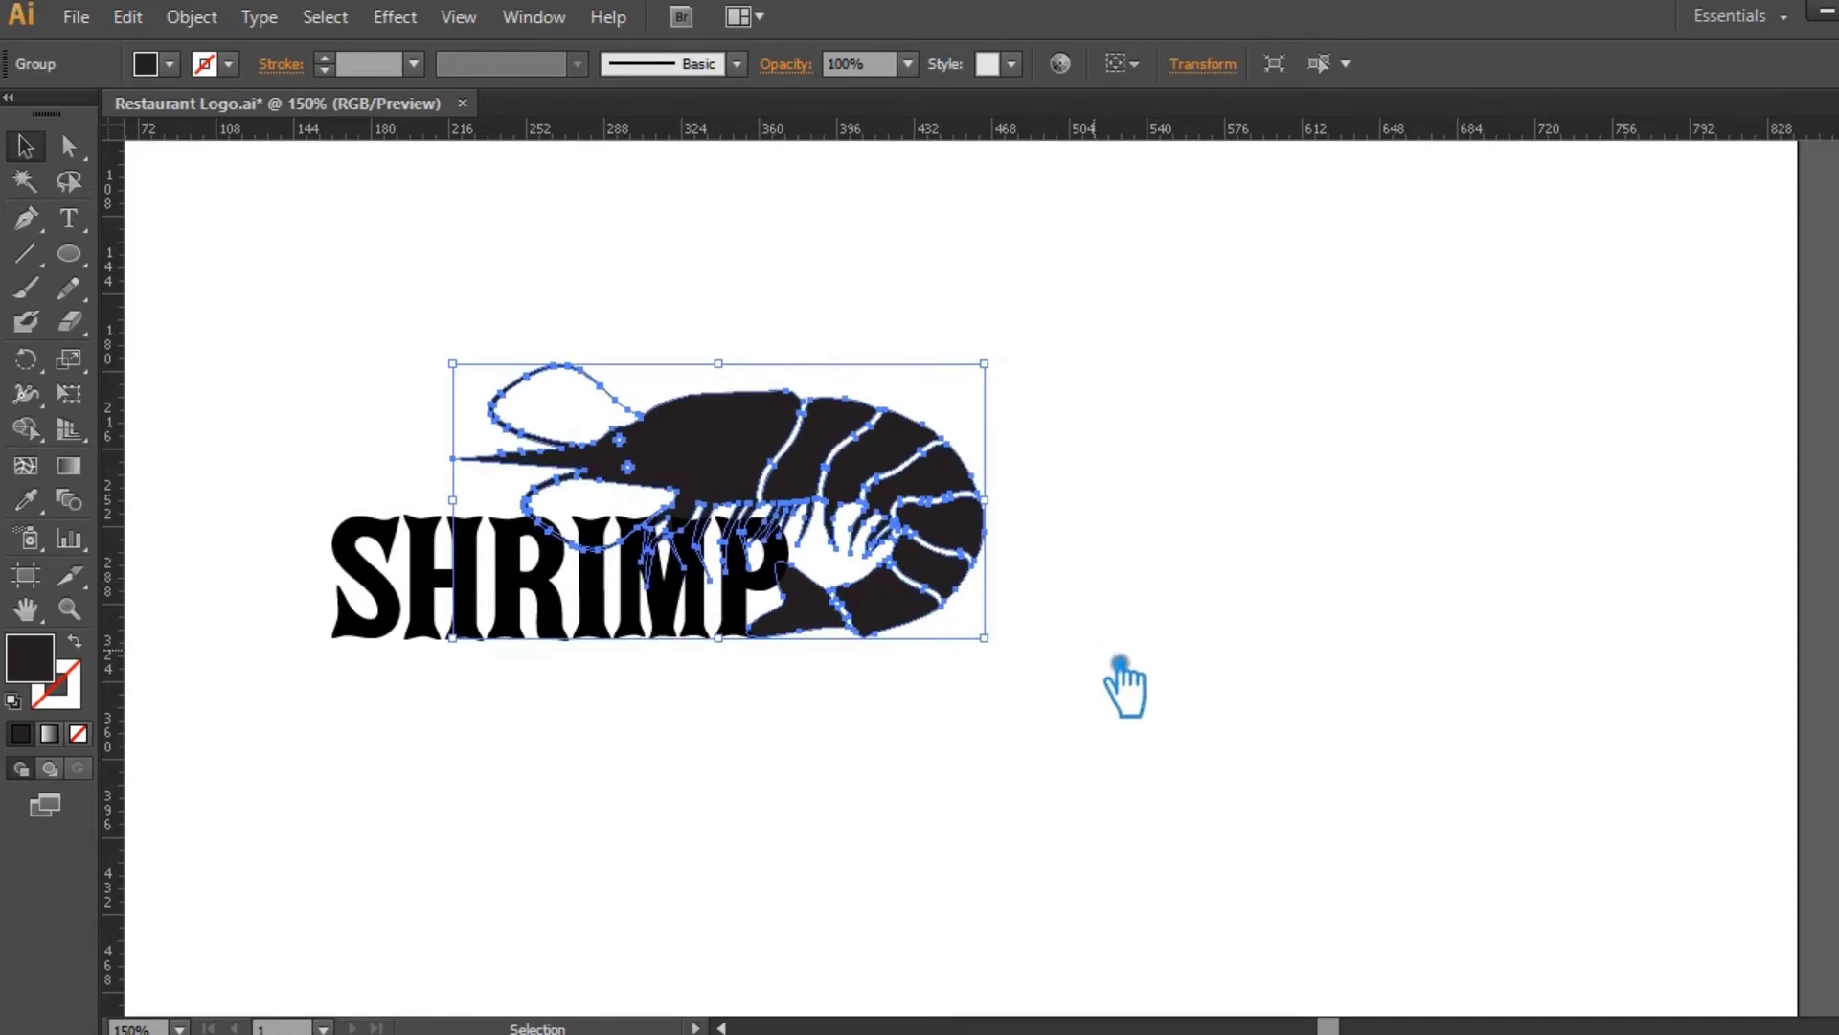
{"action": "left_click", "coordinate": [1154, 682]}
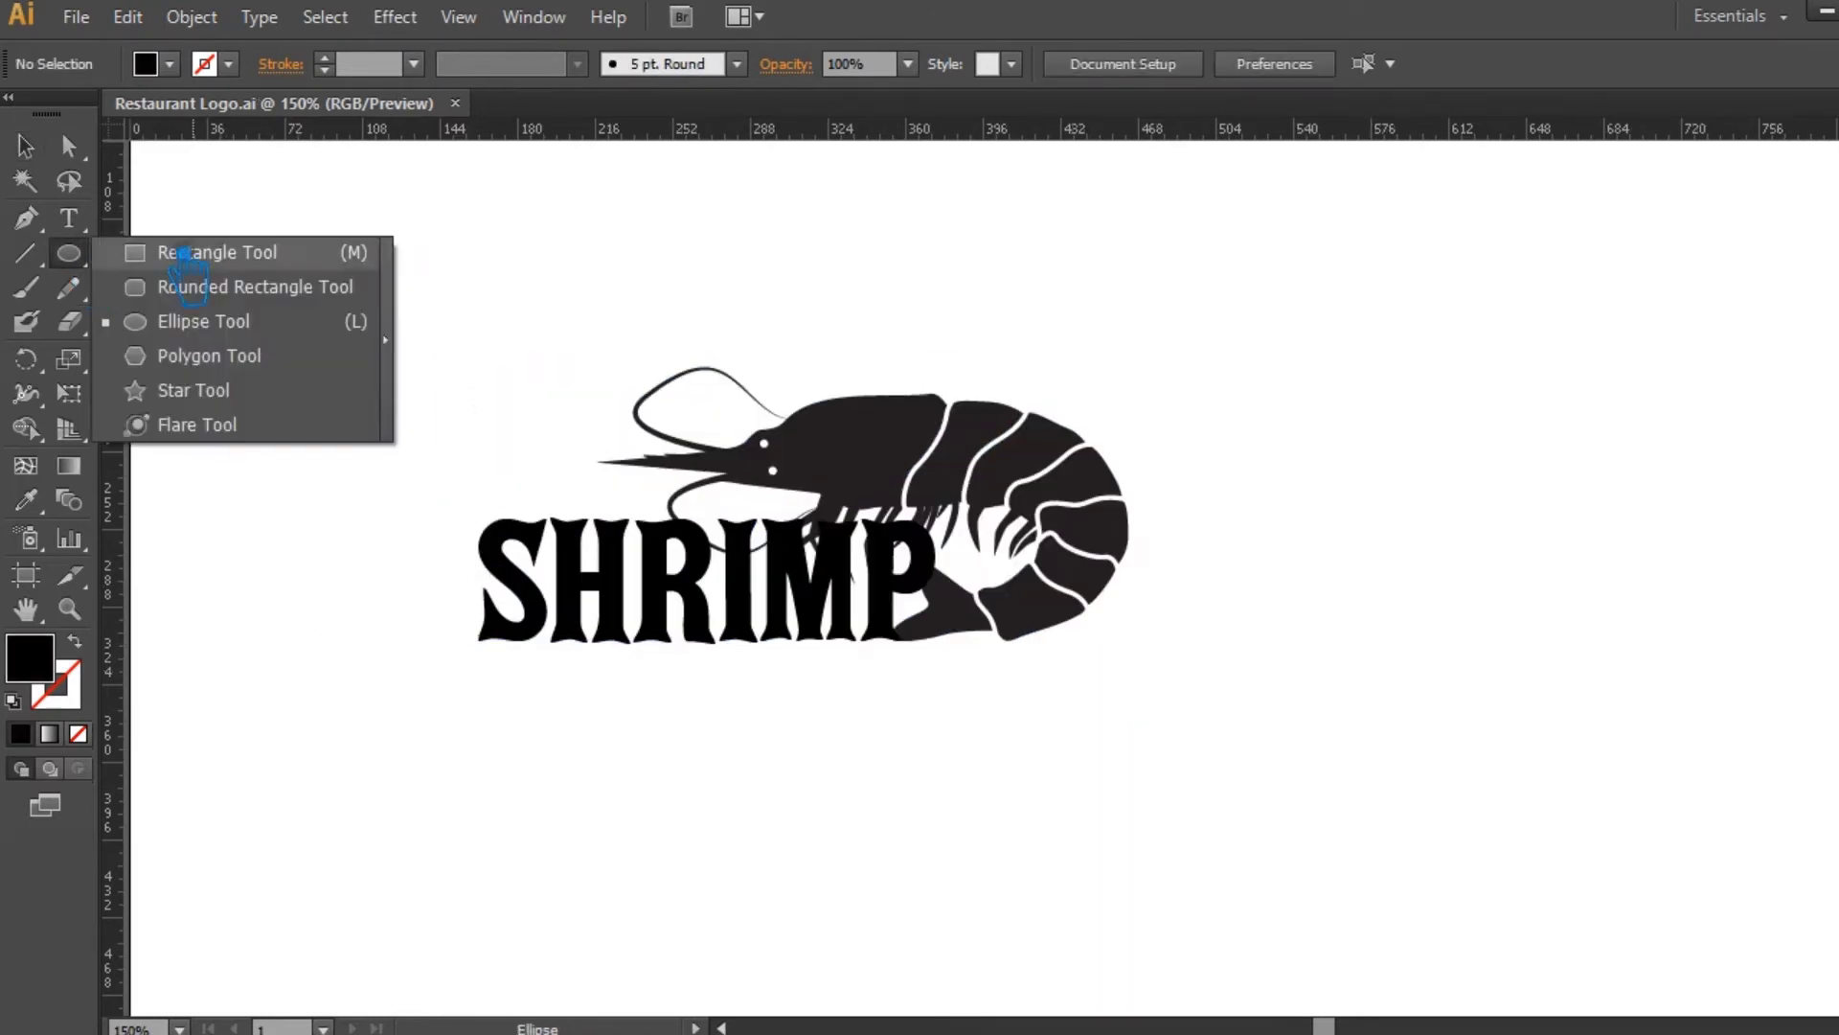
Draw a large black rectangle around the whole logo and send it to the back as a background.
{"action": "left_click", "coordinate": [187, 252]}
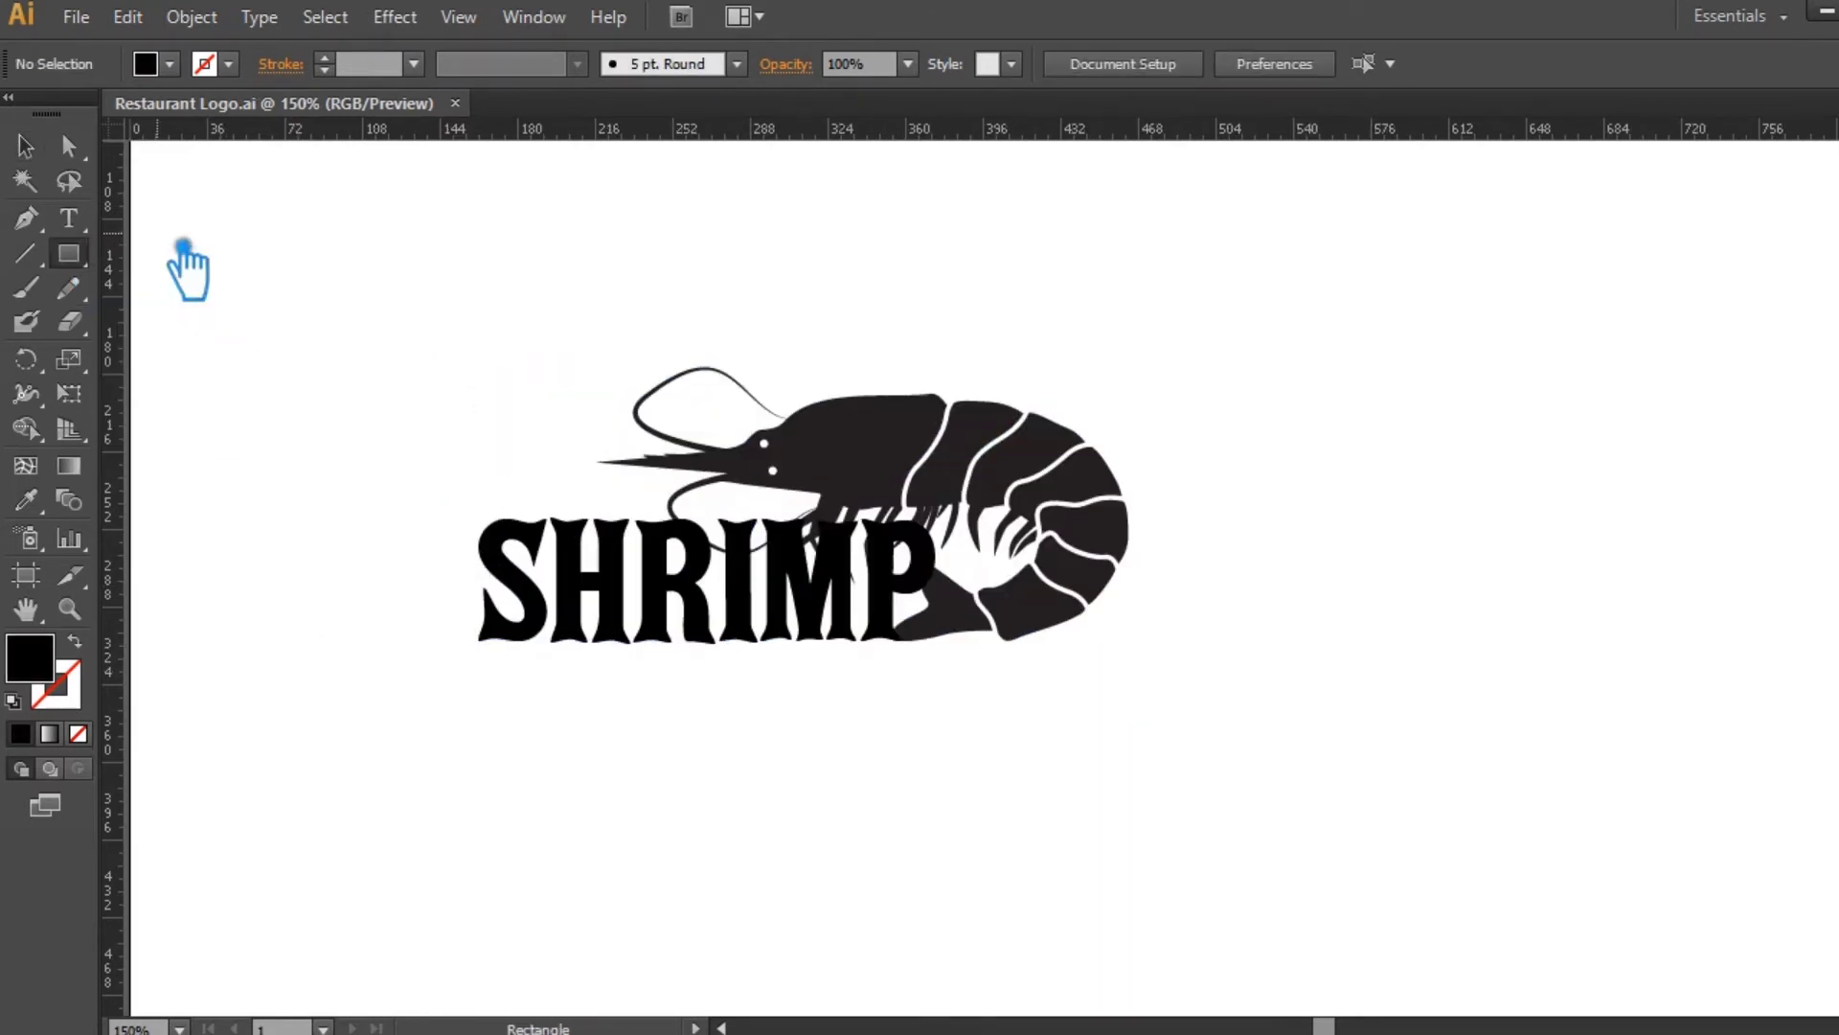
{"action": "left_click_drag", "start_coordinate": [143, 172], "coordinate": [1517, 936]}
{"action": "key", "text": "ctrl+shift+bracketleft"}
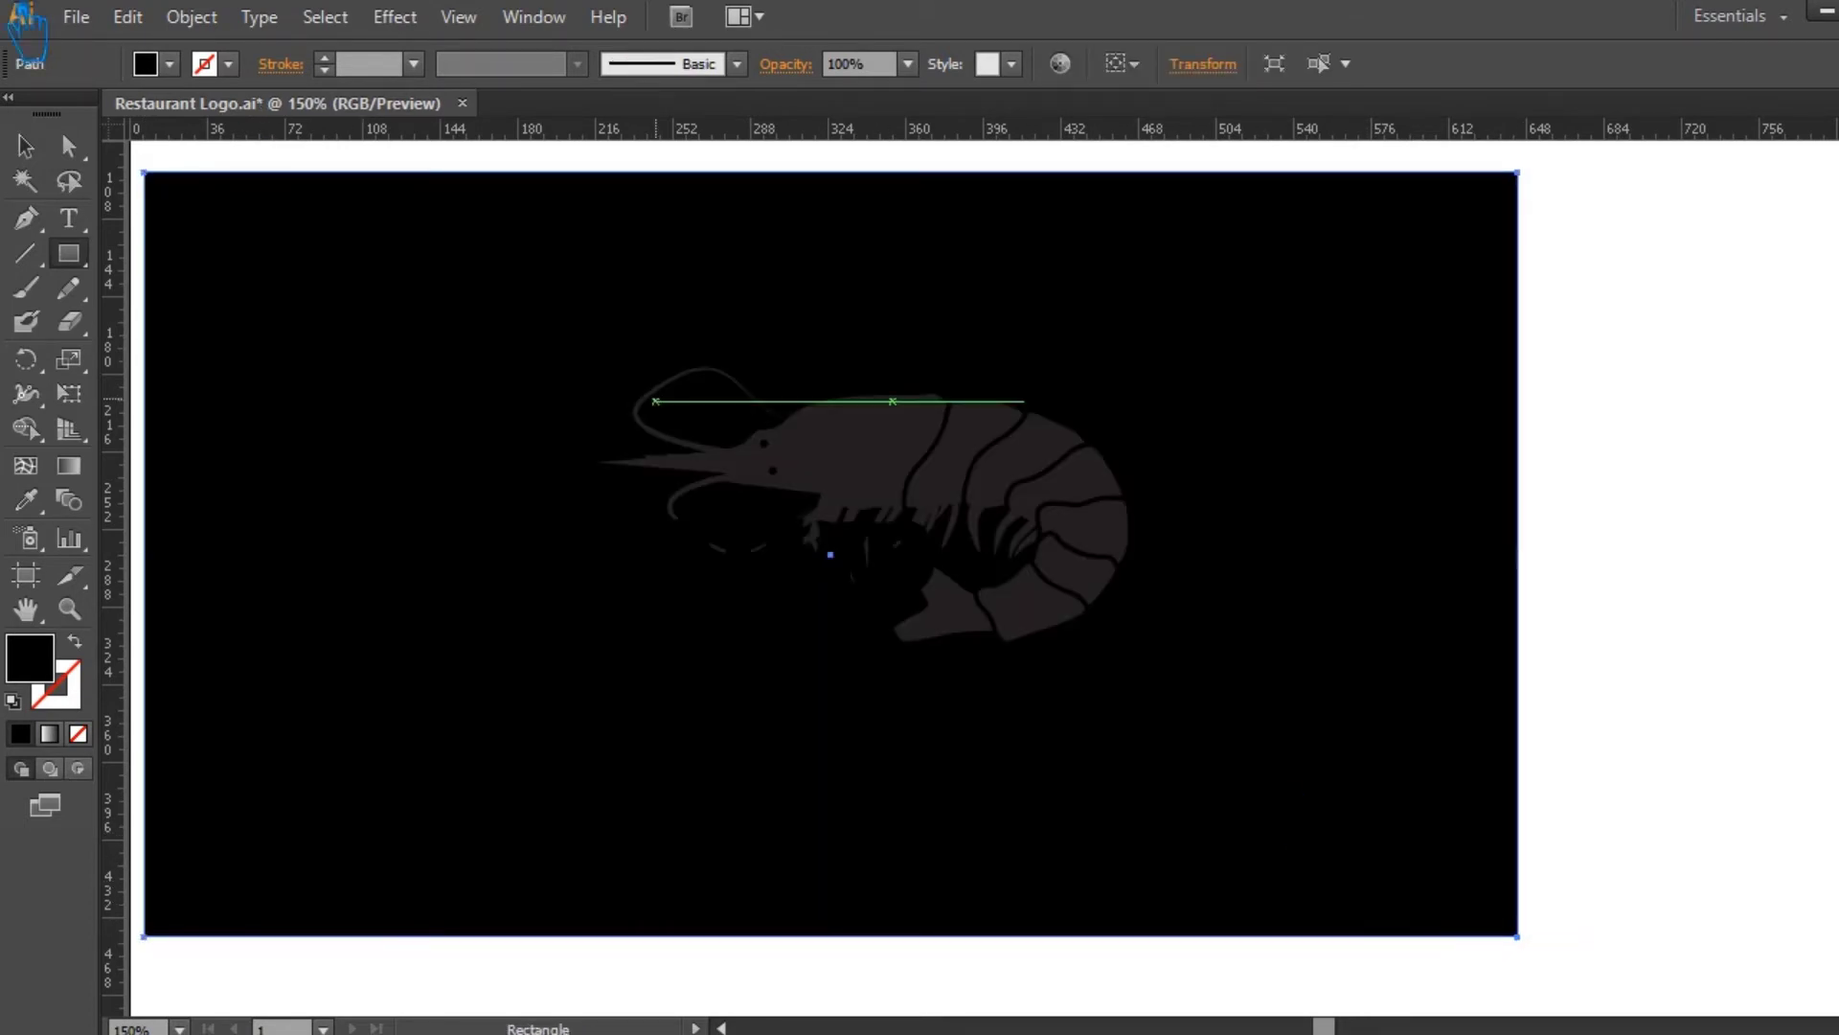
Fill the SHRIMP text with white (FFFFFF).
{"action": "left_click", "coordinate": [25, 146]}
{"action": "left_click", "coordinate": [829, 637]}
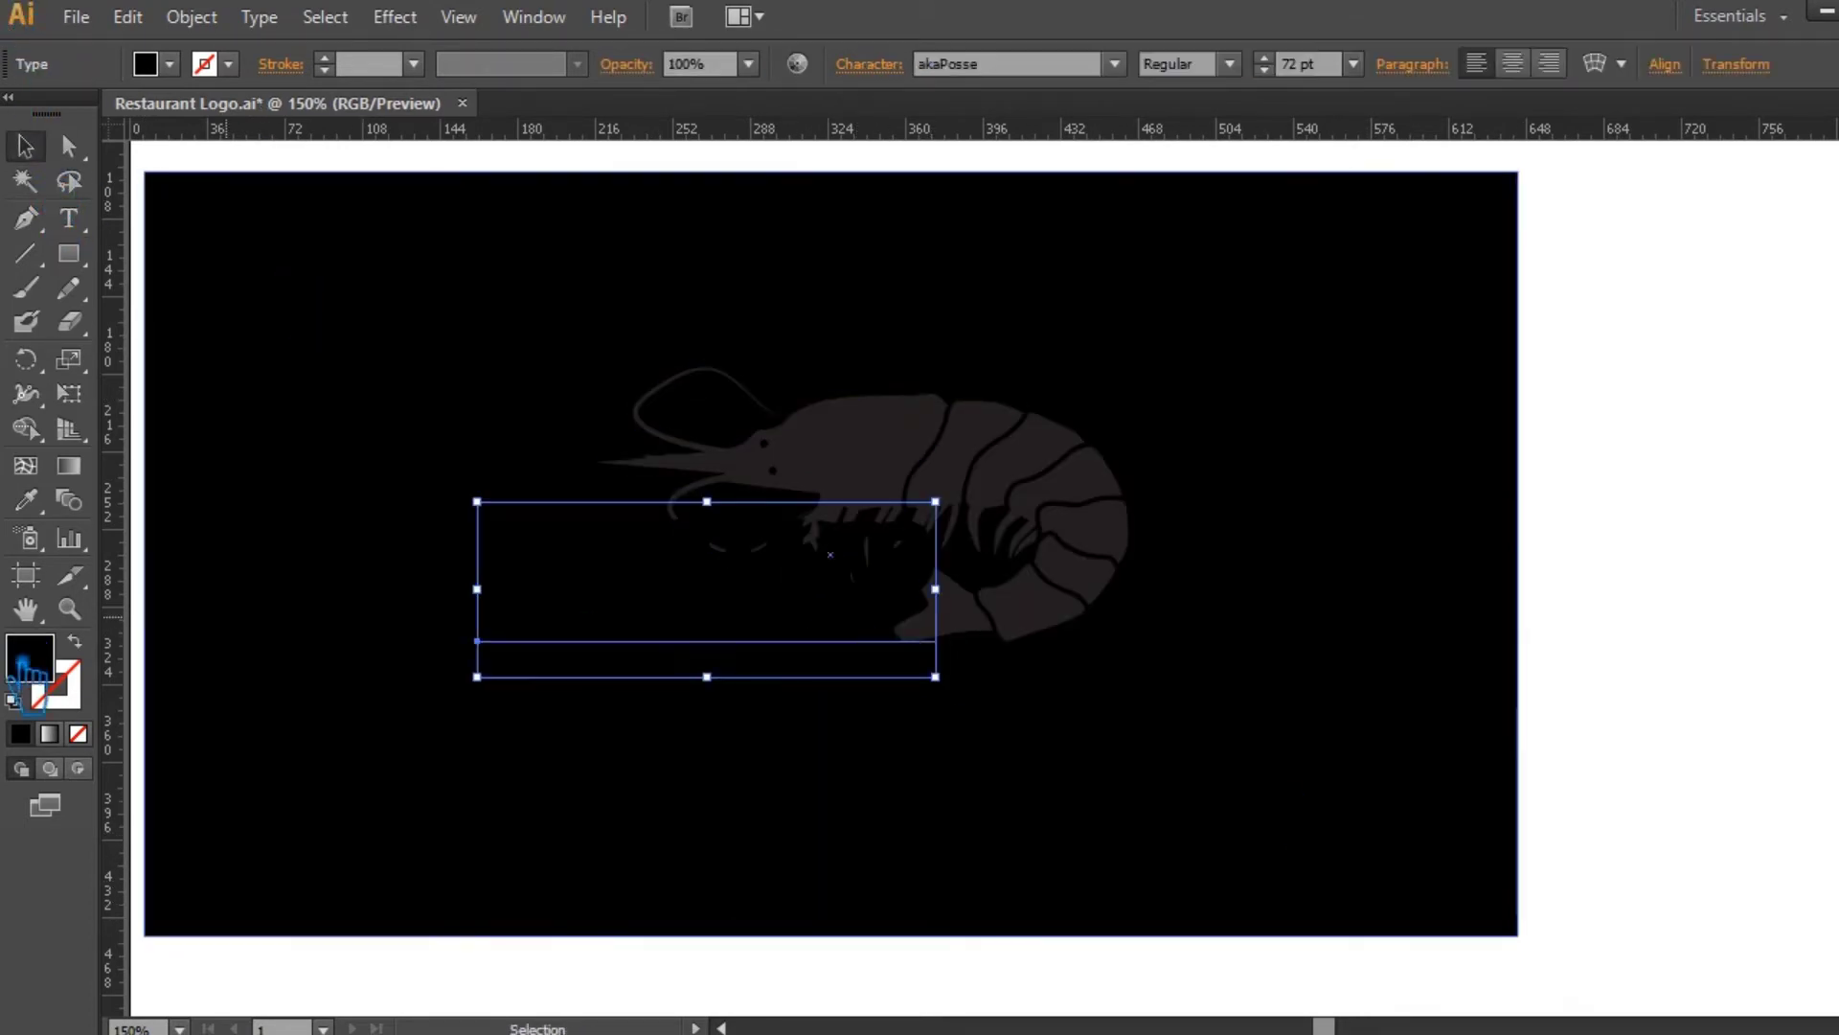
{"action": "double_click", "coordinate": [50, 675]}
{"action": "left_click", "coordinate": [308, 197]}
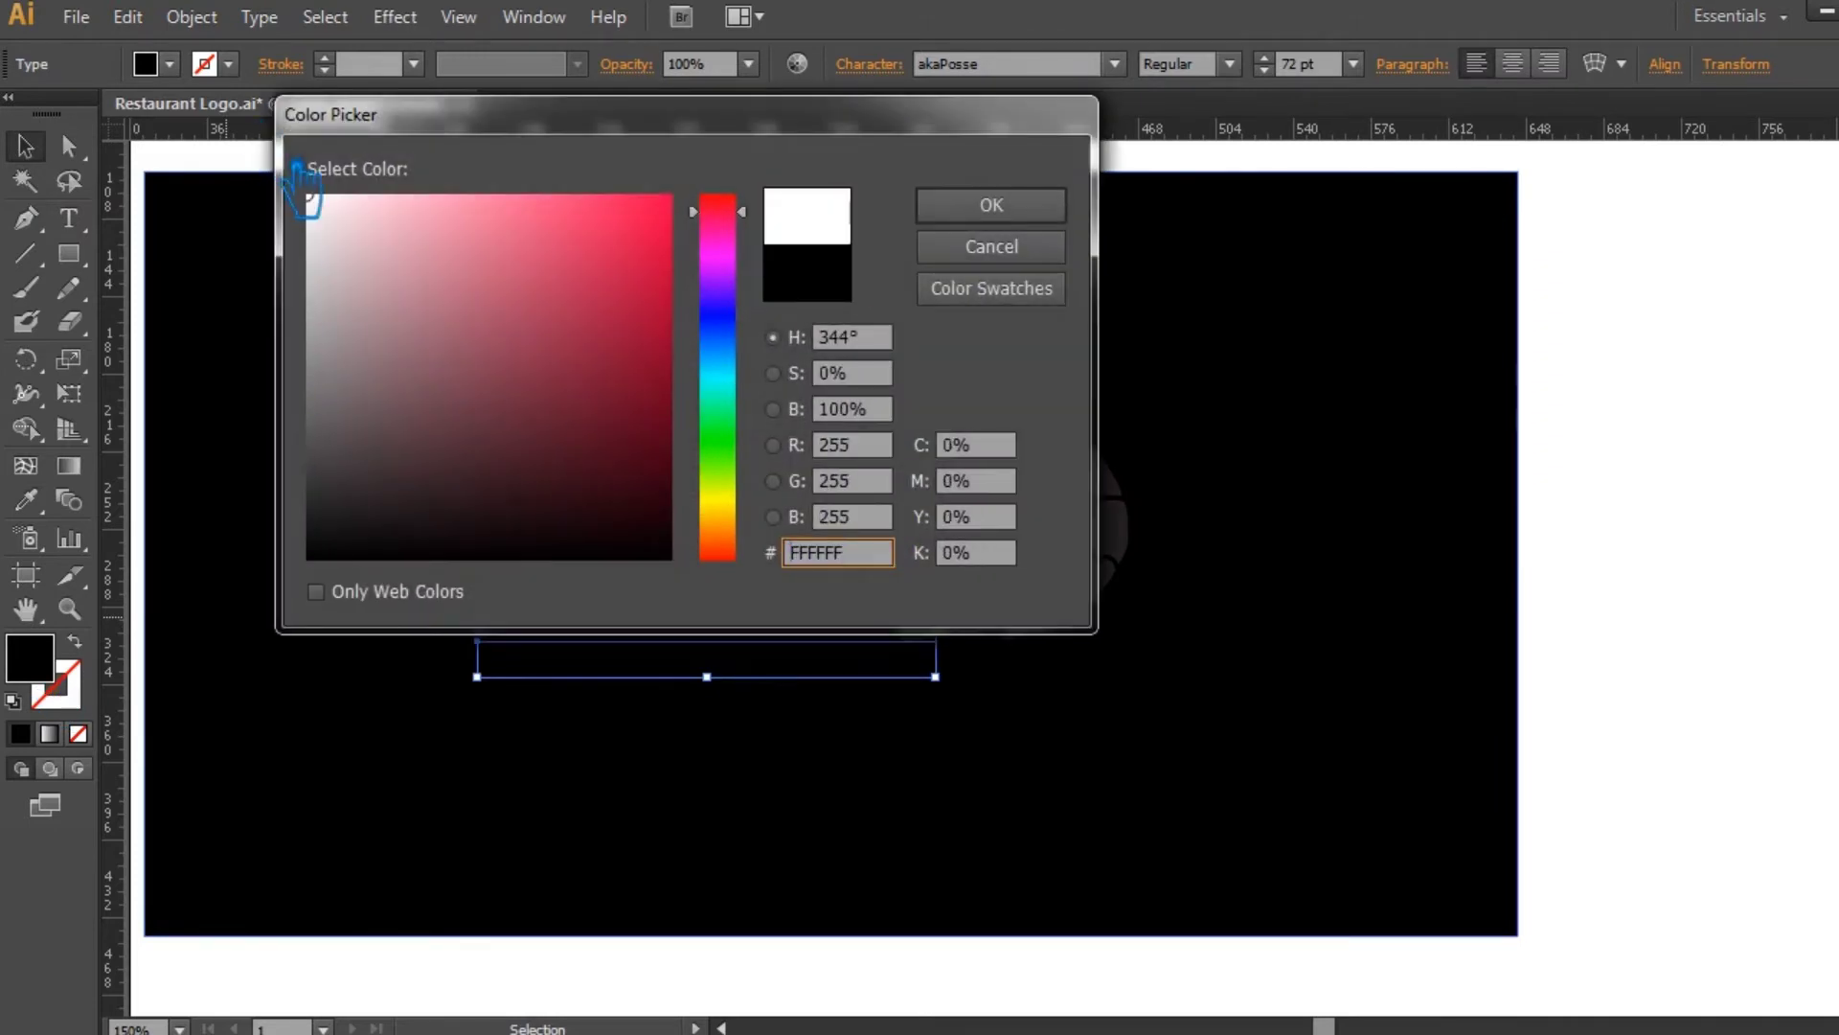
{"action": "left_click", "coordinate": [1006, 217]}
{"action": "left_click", "coordinate": [1729, 546]}
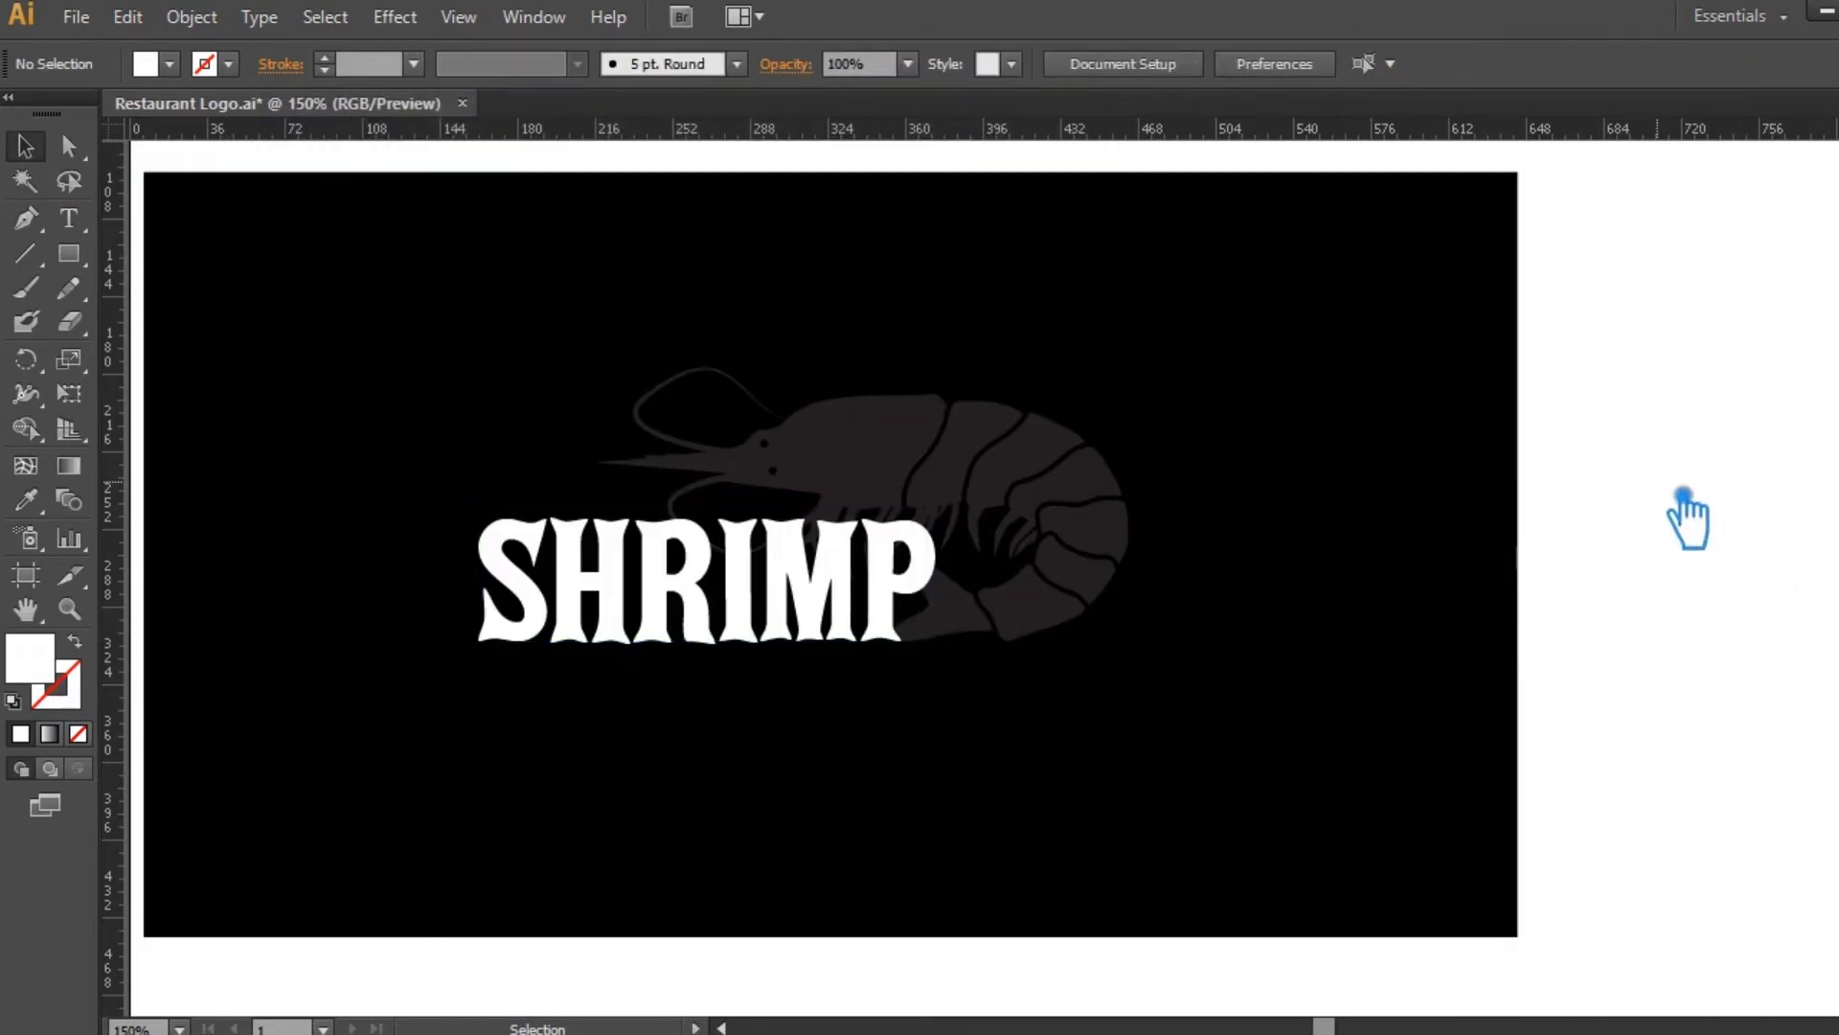
Give the shrimp the SHRIMP text's white fill, and recolour it to a pale pink.
{"action": "left_click", "coordinate": [874, 476]}
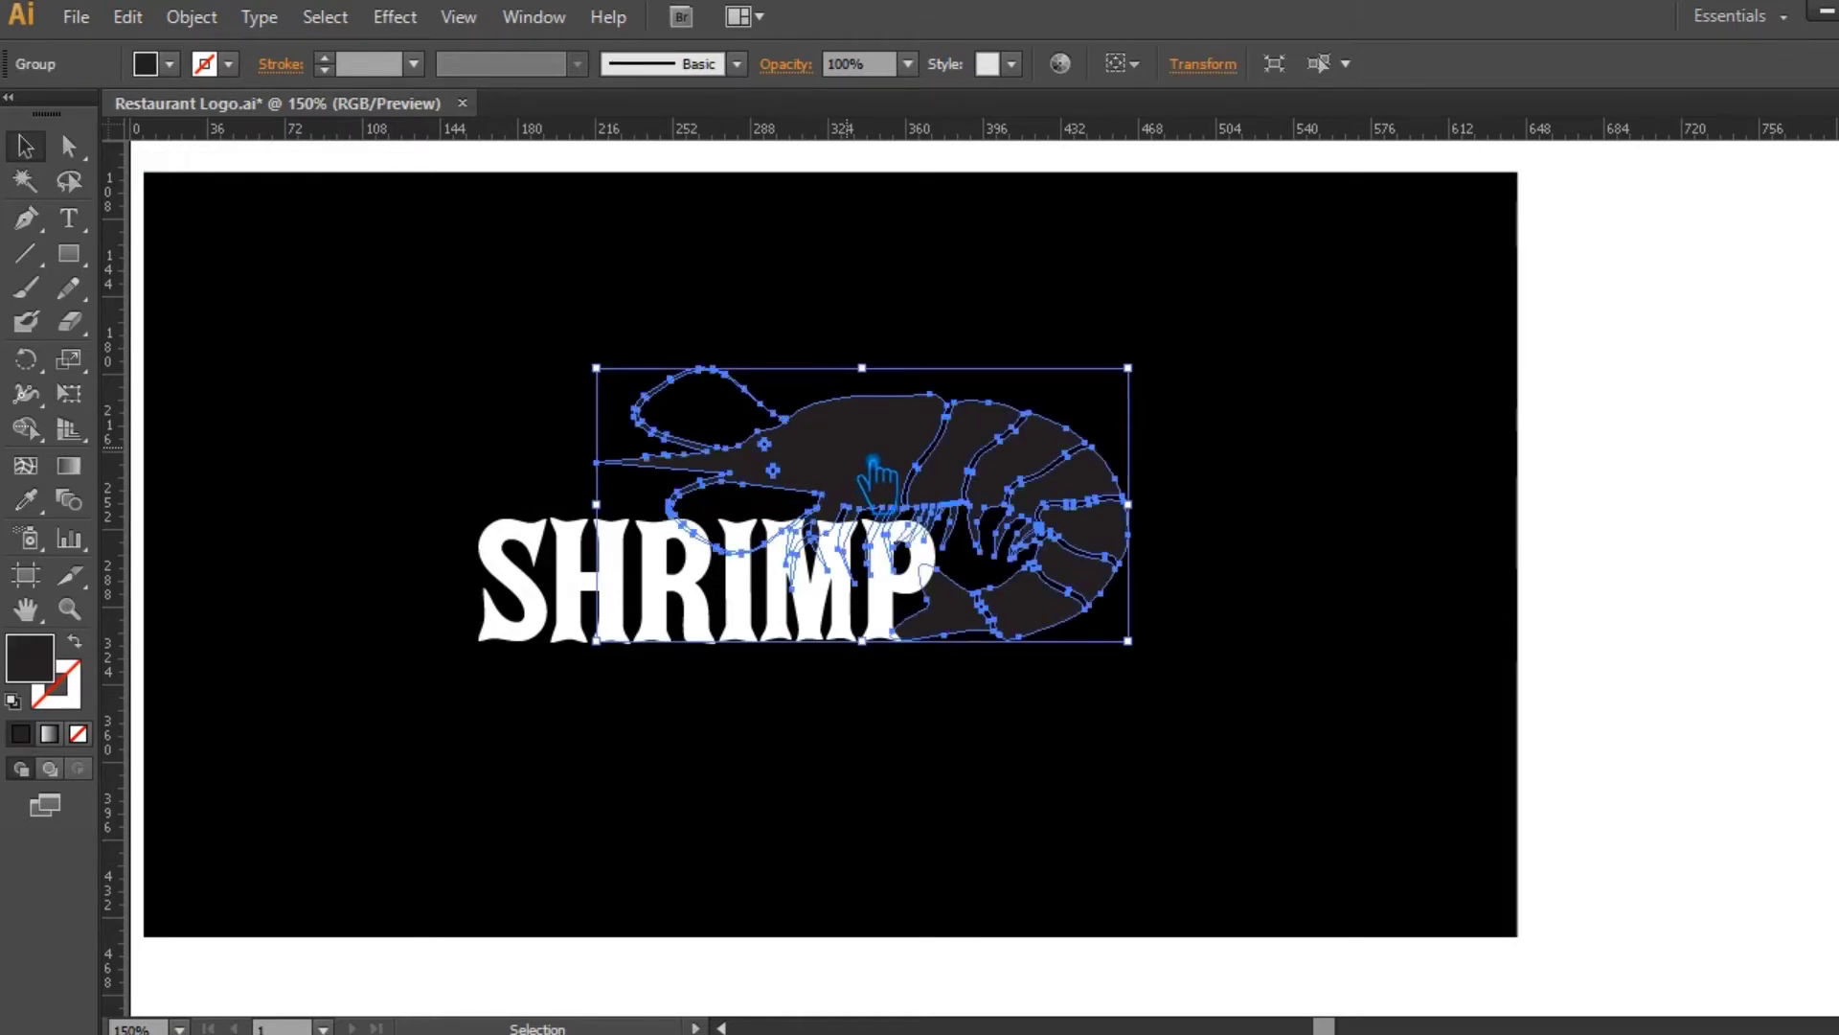
{"action": "left_click", "coordinate": [1662, 489]}
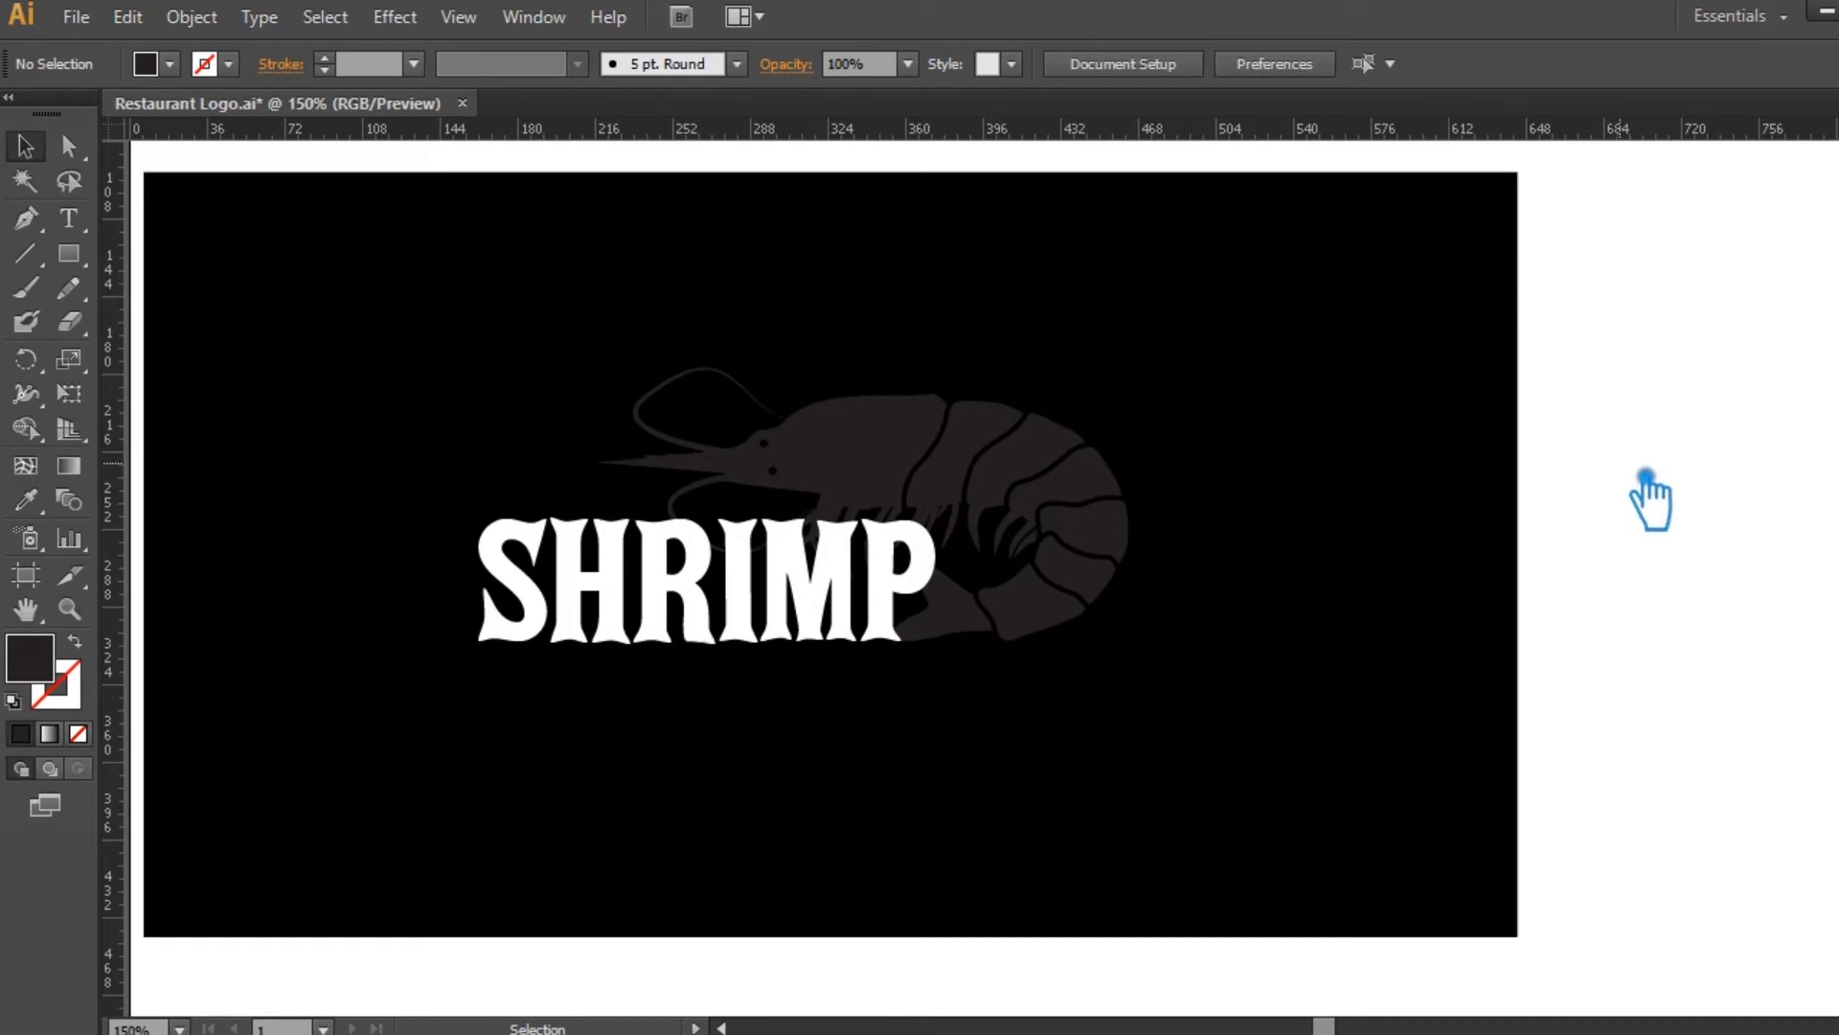
{"action": "left_click", "coordinate": [922, 498]}
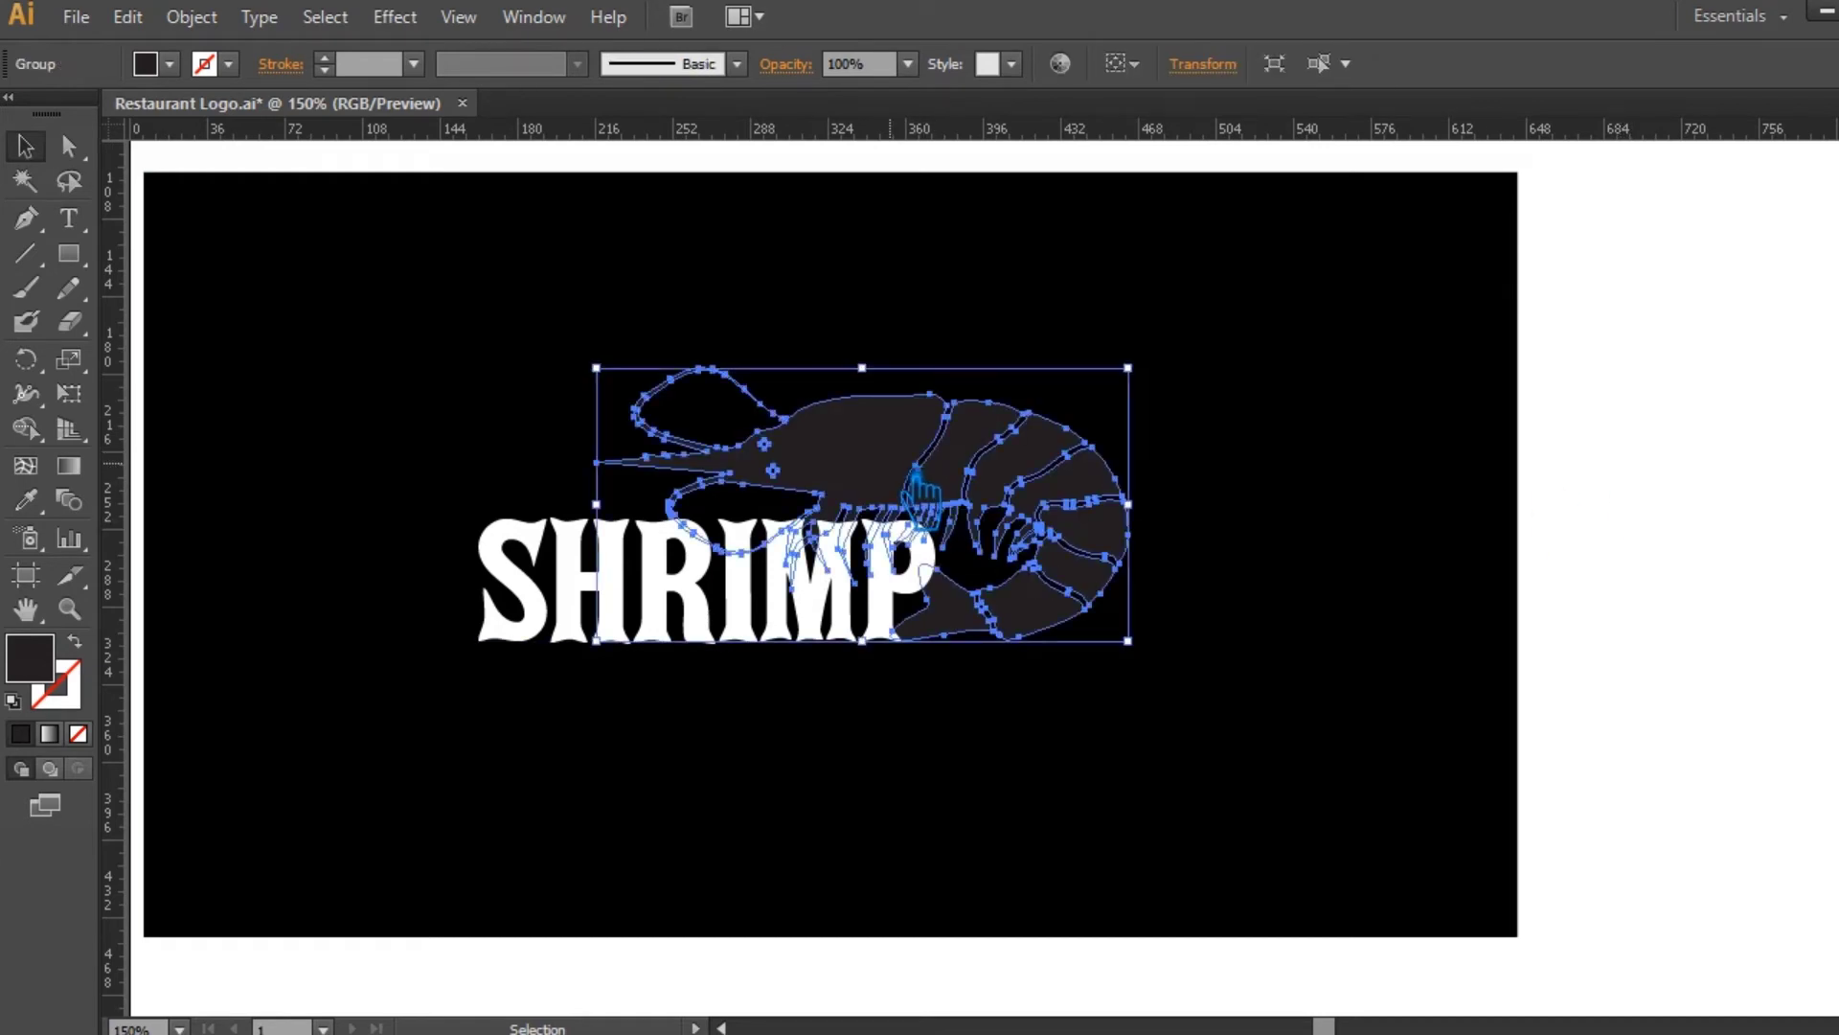
{"action": "left_click", "coordinate": [26, 499]}
{"action": "left_click", "coordinate": [634, 627]}
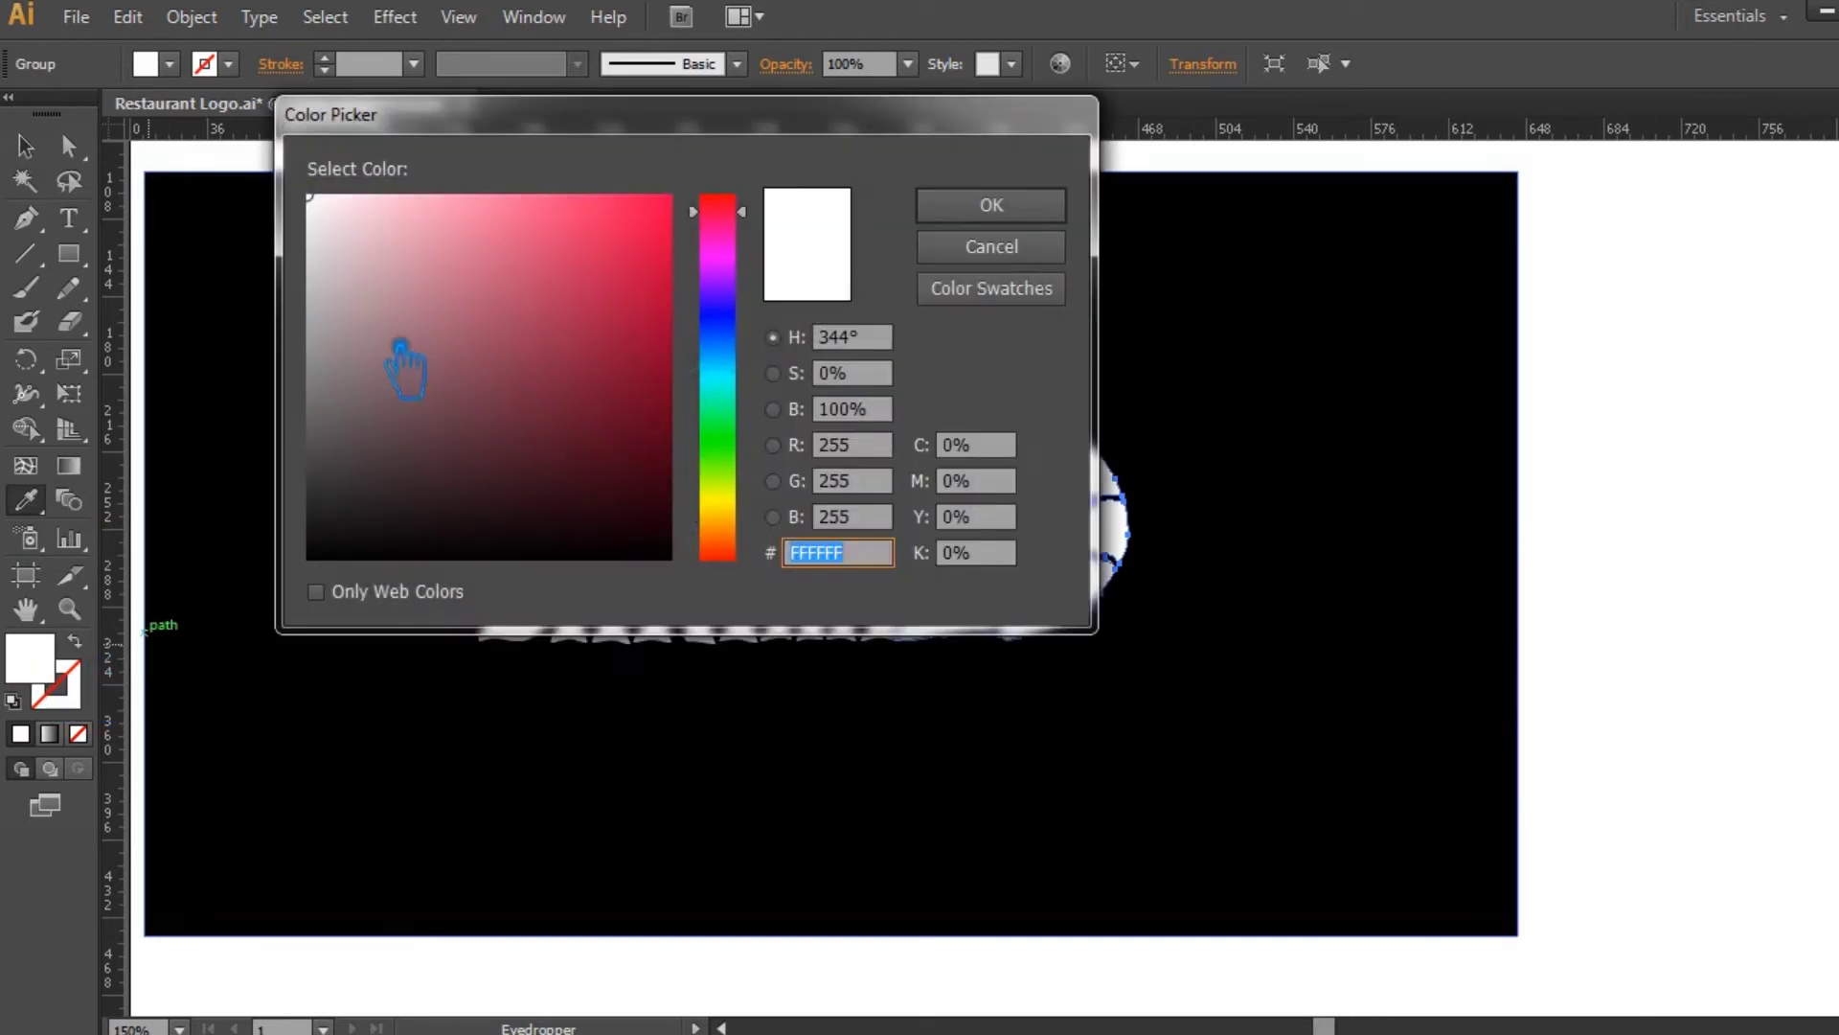
{"action": "left_click", "coordinate": [744, 376]}
{"action": "mouse_move", "coordinate": [391, 362]}
{"action": "left_mouse_down"}
{"action": "mouse_move", "coordinate": [373, 247]}
{"action": "mouse_move", "coordinate": [355, 237]}
{"action": "mouse_move", "coordinate": [381, 192]}
{"action": "left_mouse_up"}
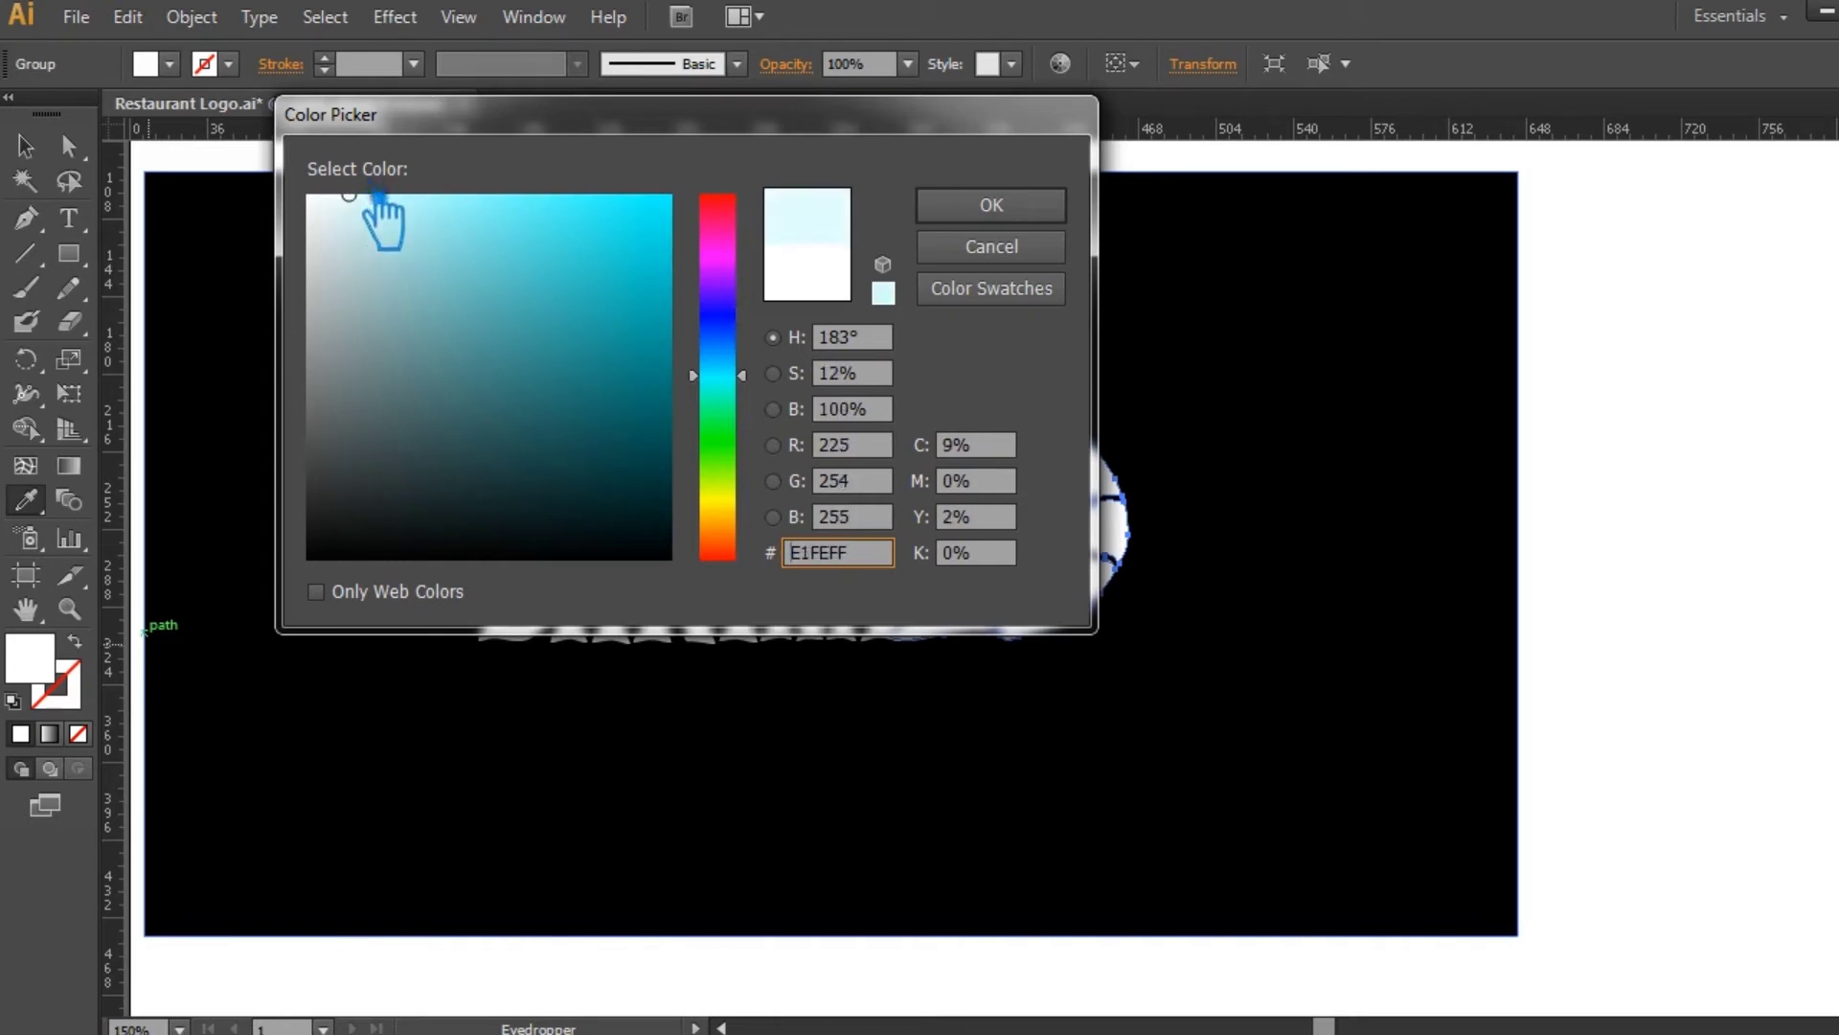
{"action": "left_click", "coordinate": [747, 564]}
{"action": "left_click_drag", "start_coordinate": [422, 247], "coordinate": [372, 193]}
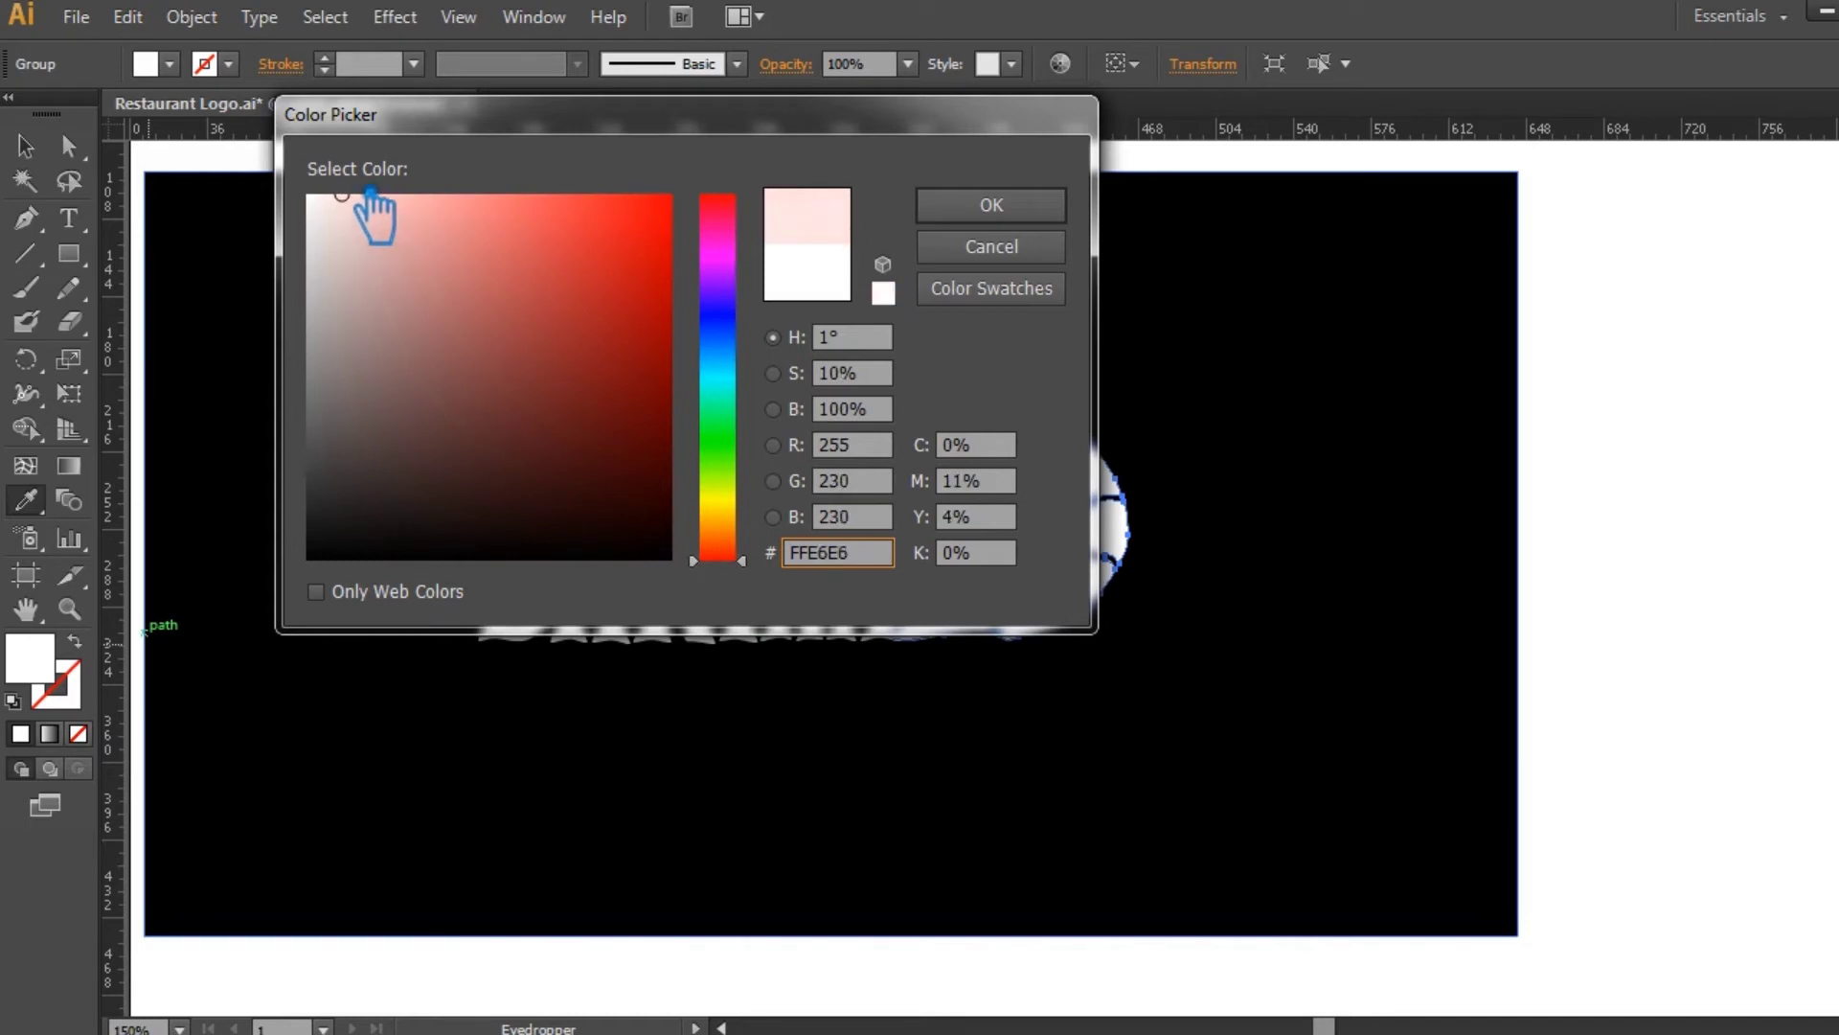
{"action": "left_click", "coordinate": [989, 211]}
{"action": "left_click", "coordinate": [28, 149]}
{"action": "left_click", "coordinate": [1597, 431]}
Fill the shrimp with bright orange (FF9C31).
{"action": "left_click", "coordinate": [1016, 536]}
{"action": "double_click", "coordinate": [29, 659]}
{"action": "mouse_move", "coordinate": [743, 559]}
{"action": "left_mouse_down"}
{"action": "mouse_move", "coordinate": [744, 517]}
{"action": "mouse_move", "coordinate": [757, 557]}
{"action": "left_mouse_up"}
{"action": "left_click_drag", "start_coordinate": [627, 316], "coordinate": [642, 238]}
{"action": "left_click", "coordinate": [737, 530]}
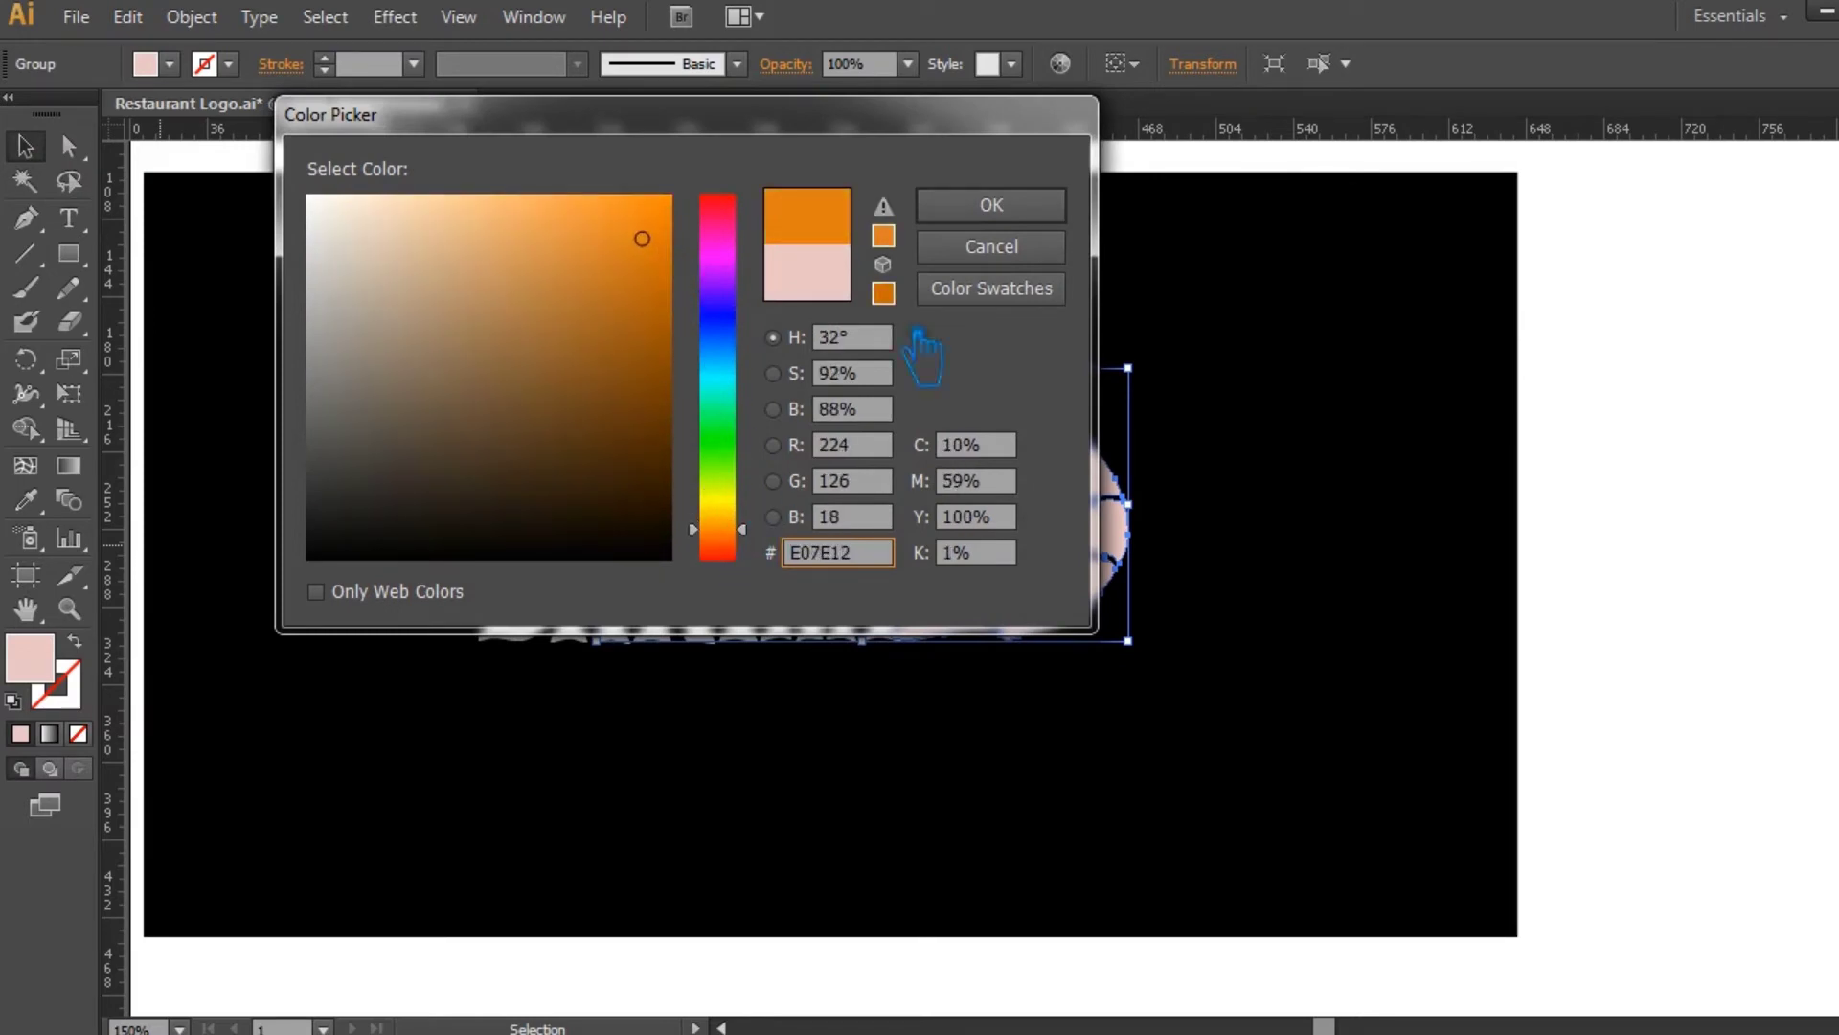
{"action": "left_click_drag", "start_coordinate": [670, 245], "coordinate": [630, 195]}
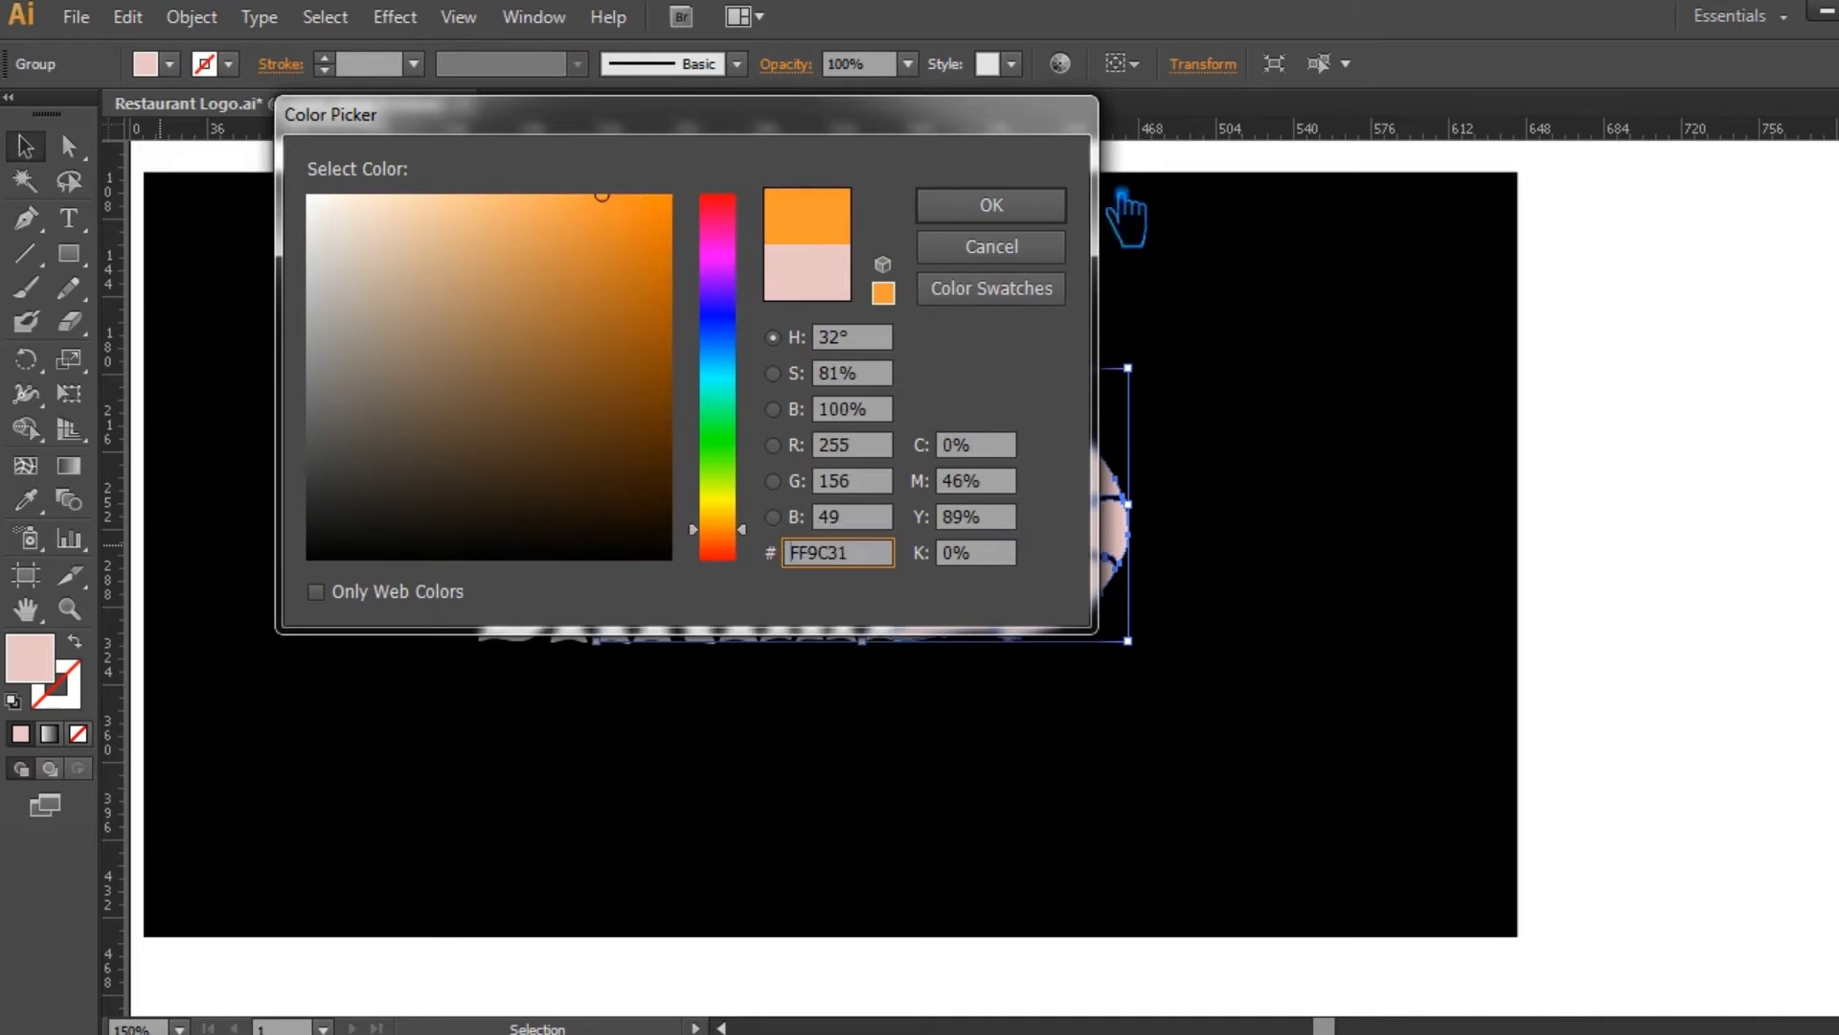
{"action": "left_click", "coordinate": [995, 205]}
{"action": "left_click", "coordinate": [1290, 386]}
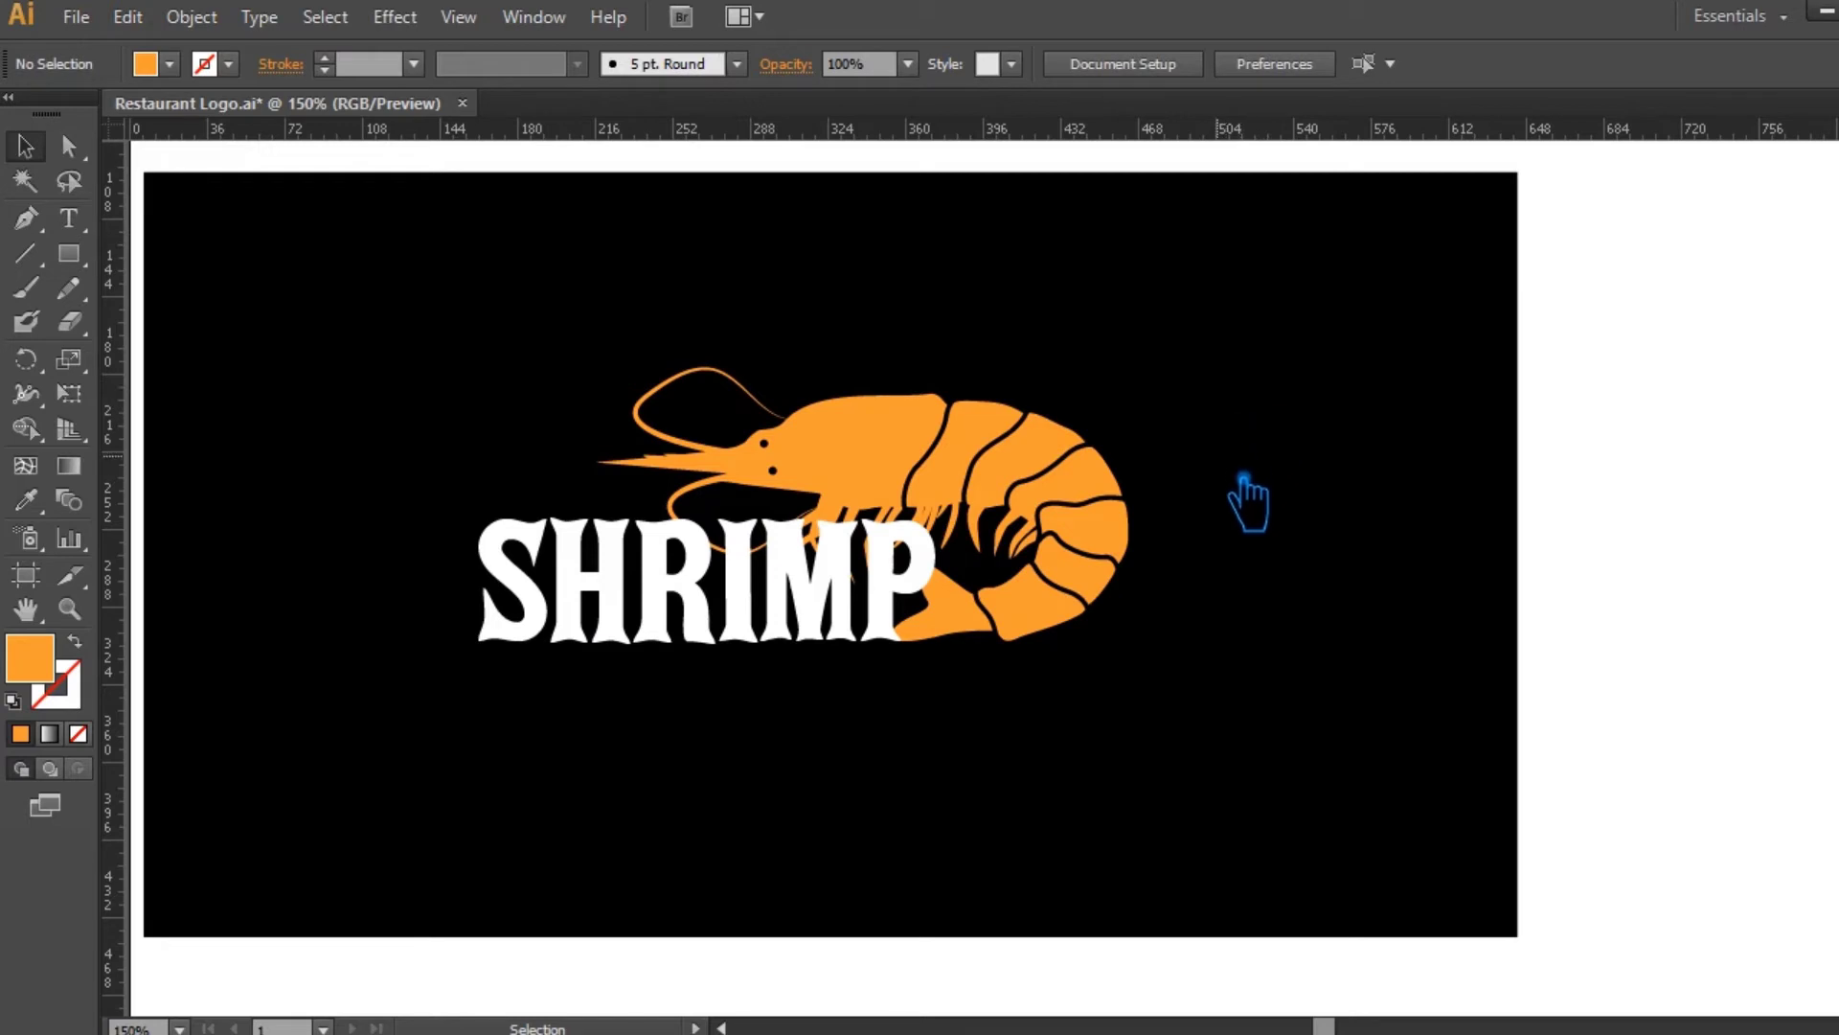
Scale the SHRIMP text and shrimp together about their centre to slightly under half size, and save the document.
{"action": "left_click_drag", "start_coordinate": [1145, 671], "coordinate": [485, 390]}
{"action": "left_click_drag", "start_coordinate": [1131, 372], "coordinate": [953, 452]}
{"action": "left_click", "coordinate": [1117, 479]}
{"action": "left_click", "coordinate": [69, 609]}
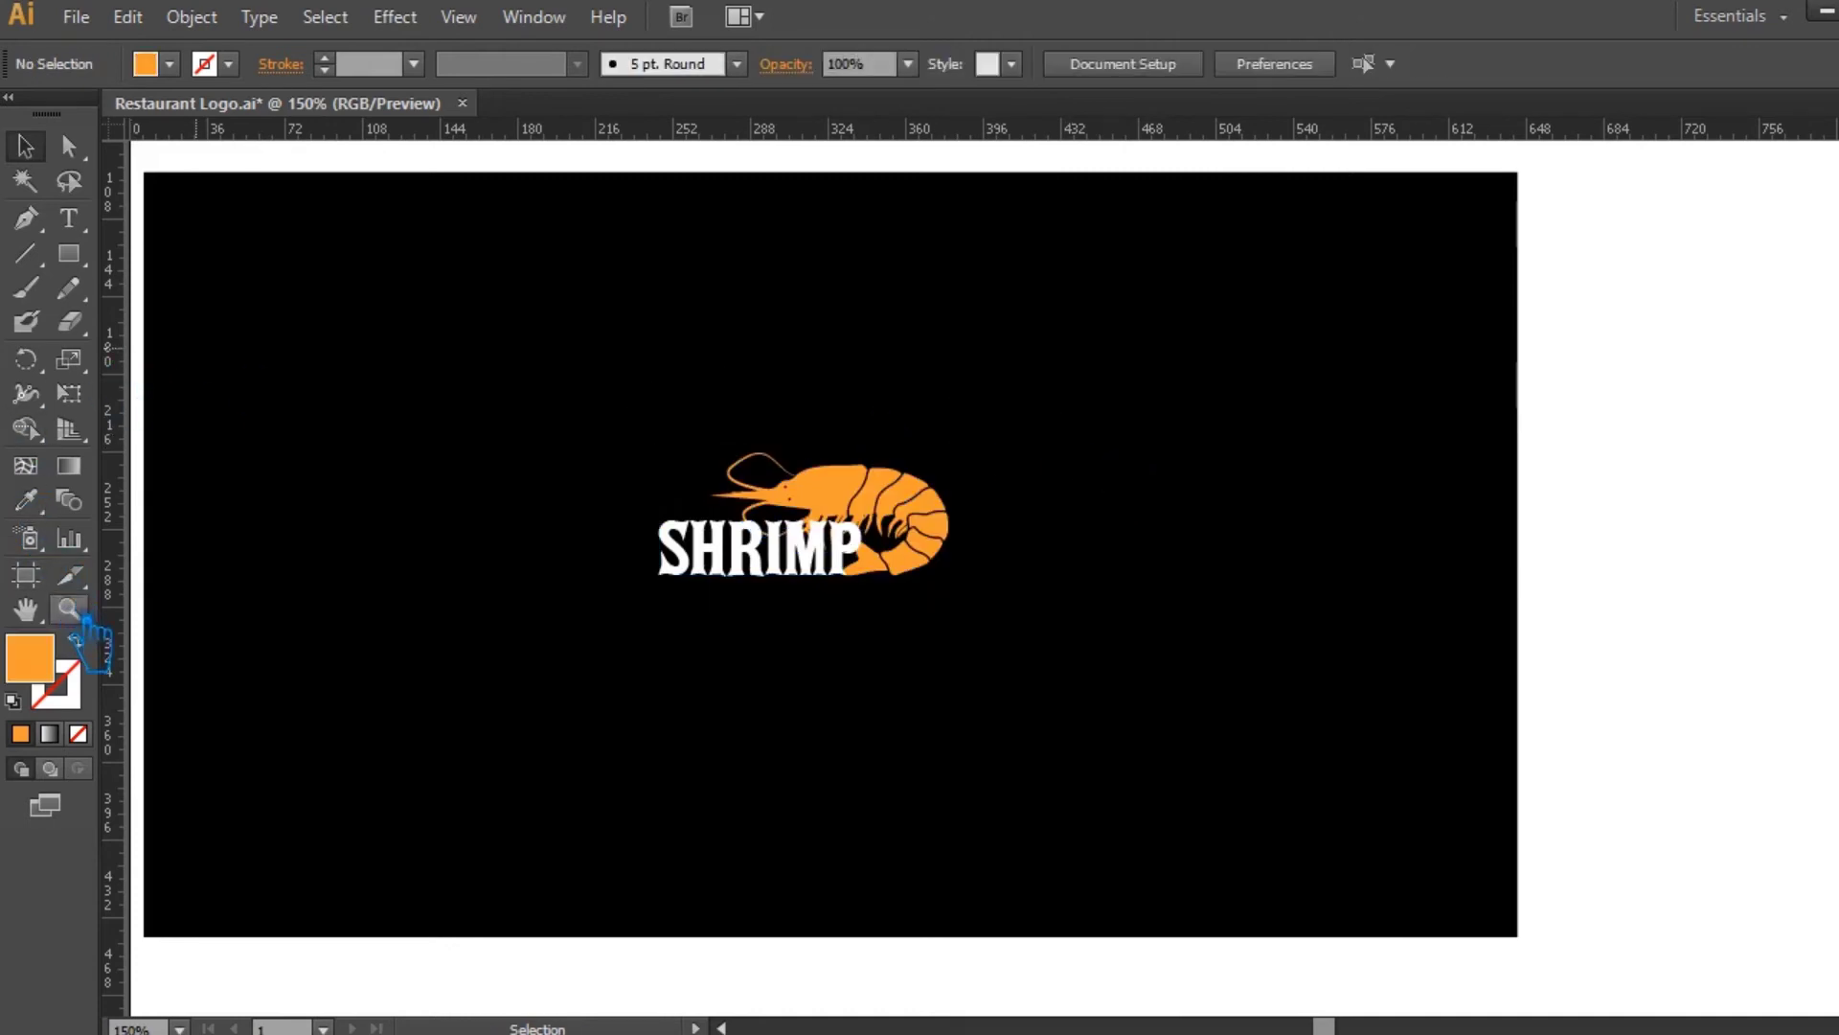
{"action": "left_click_drag", "start_coordinate": [500, 326], "coordinate": [1100, 616]}
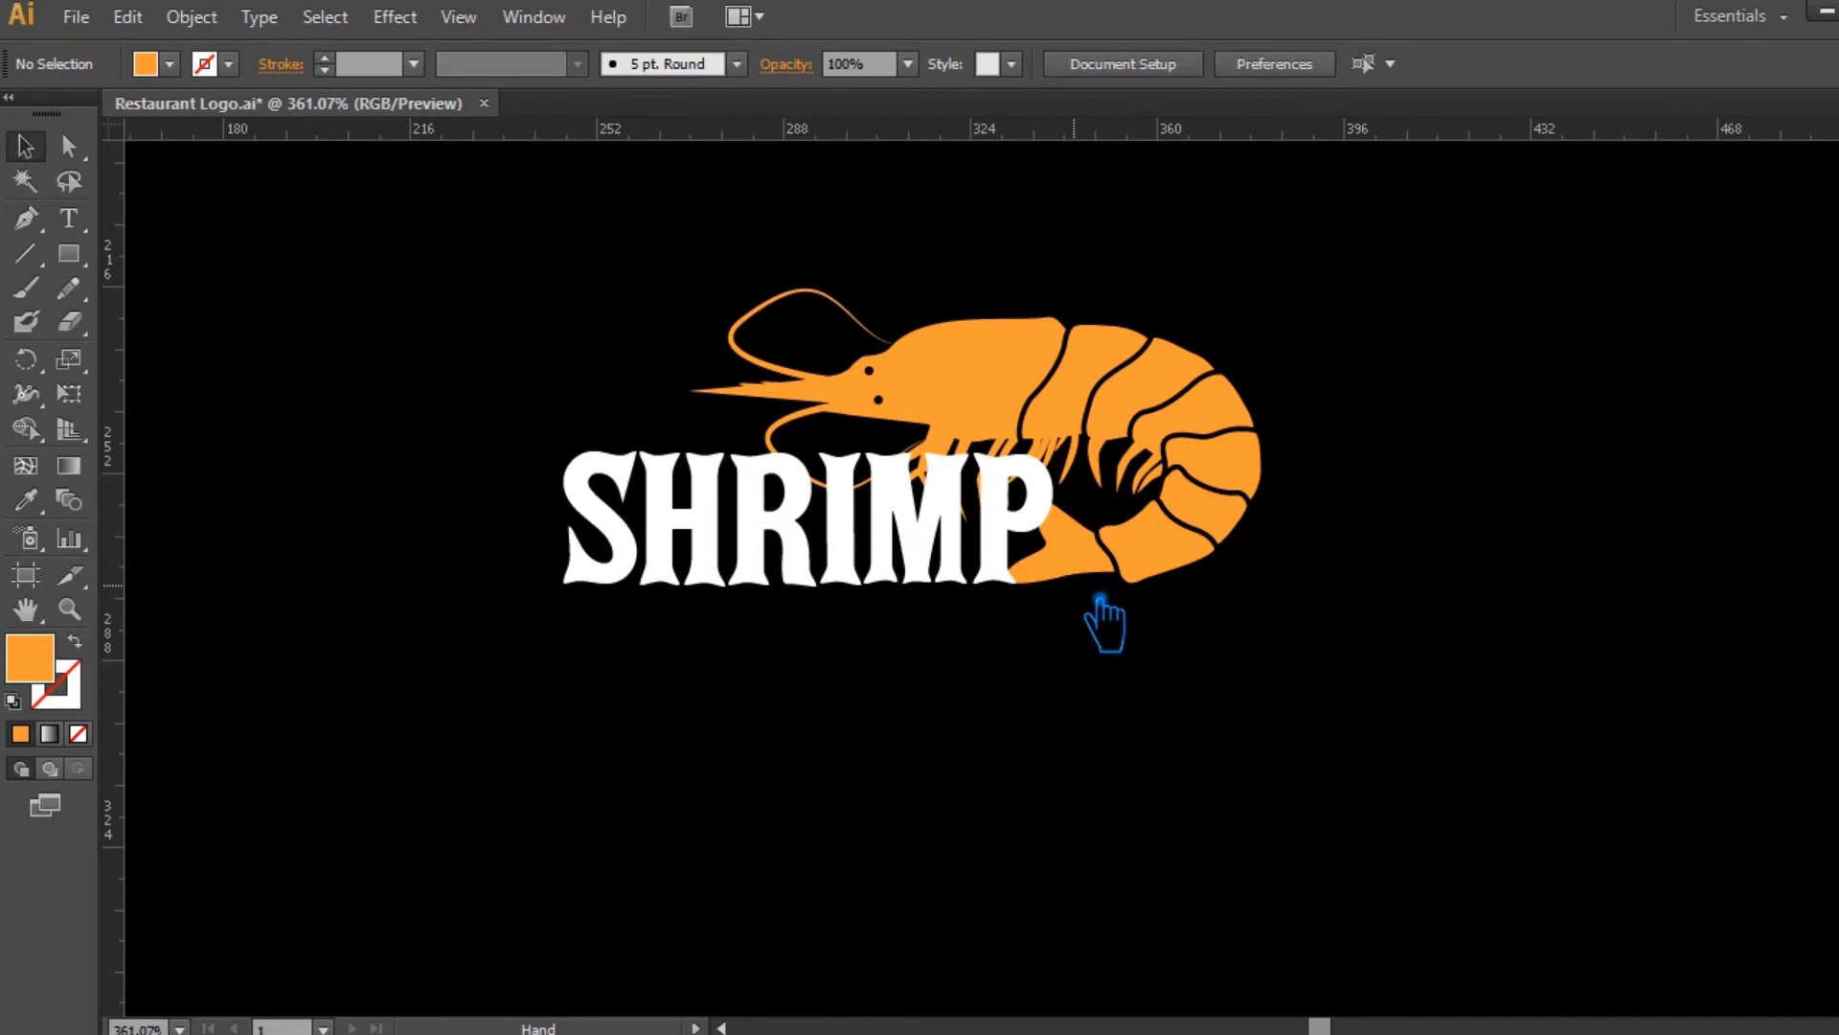
{"action": "key", "text": "ctrl+s"}
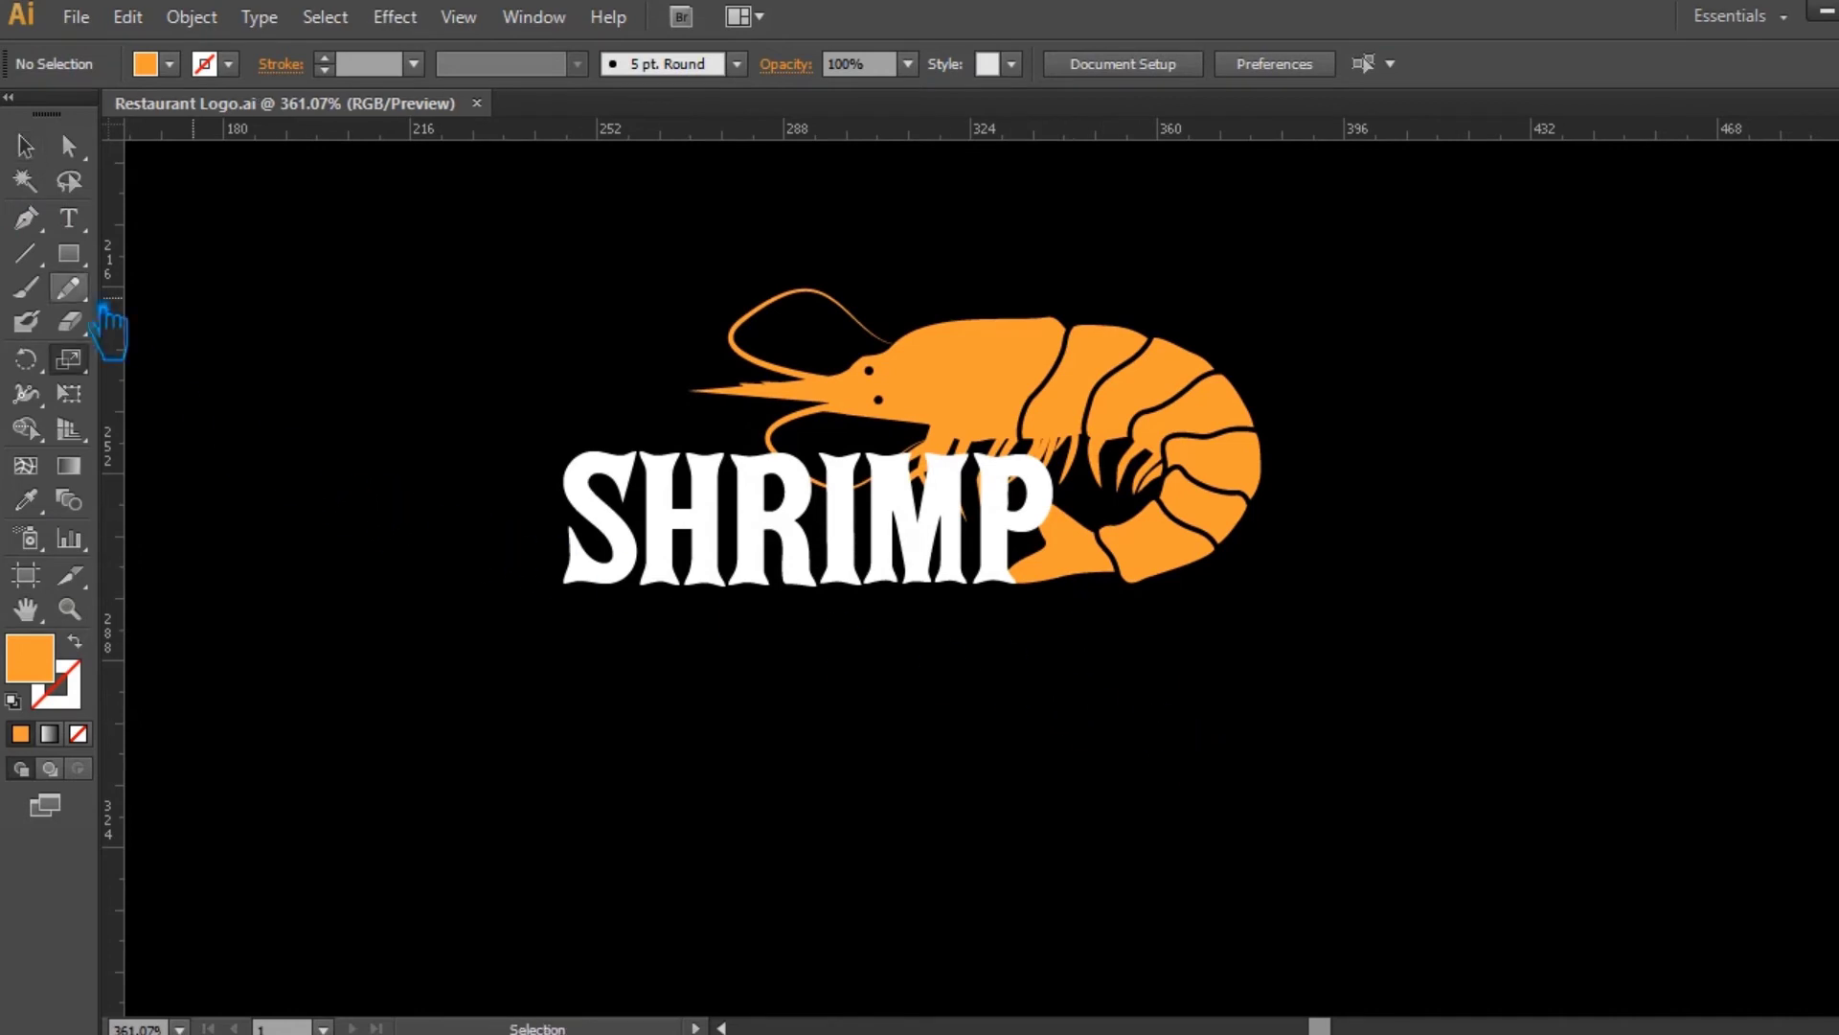
Start a new text line below SHRIMP using the Roboto font at 6 pt.
{"action": "left_click", "coordinate": [68, 219]}
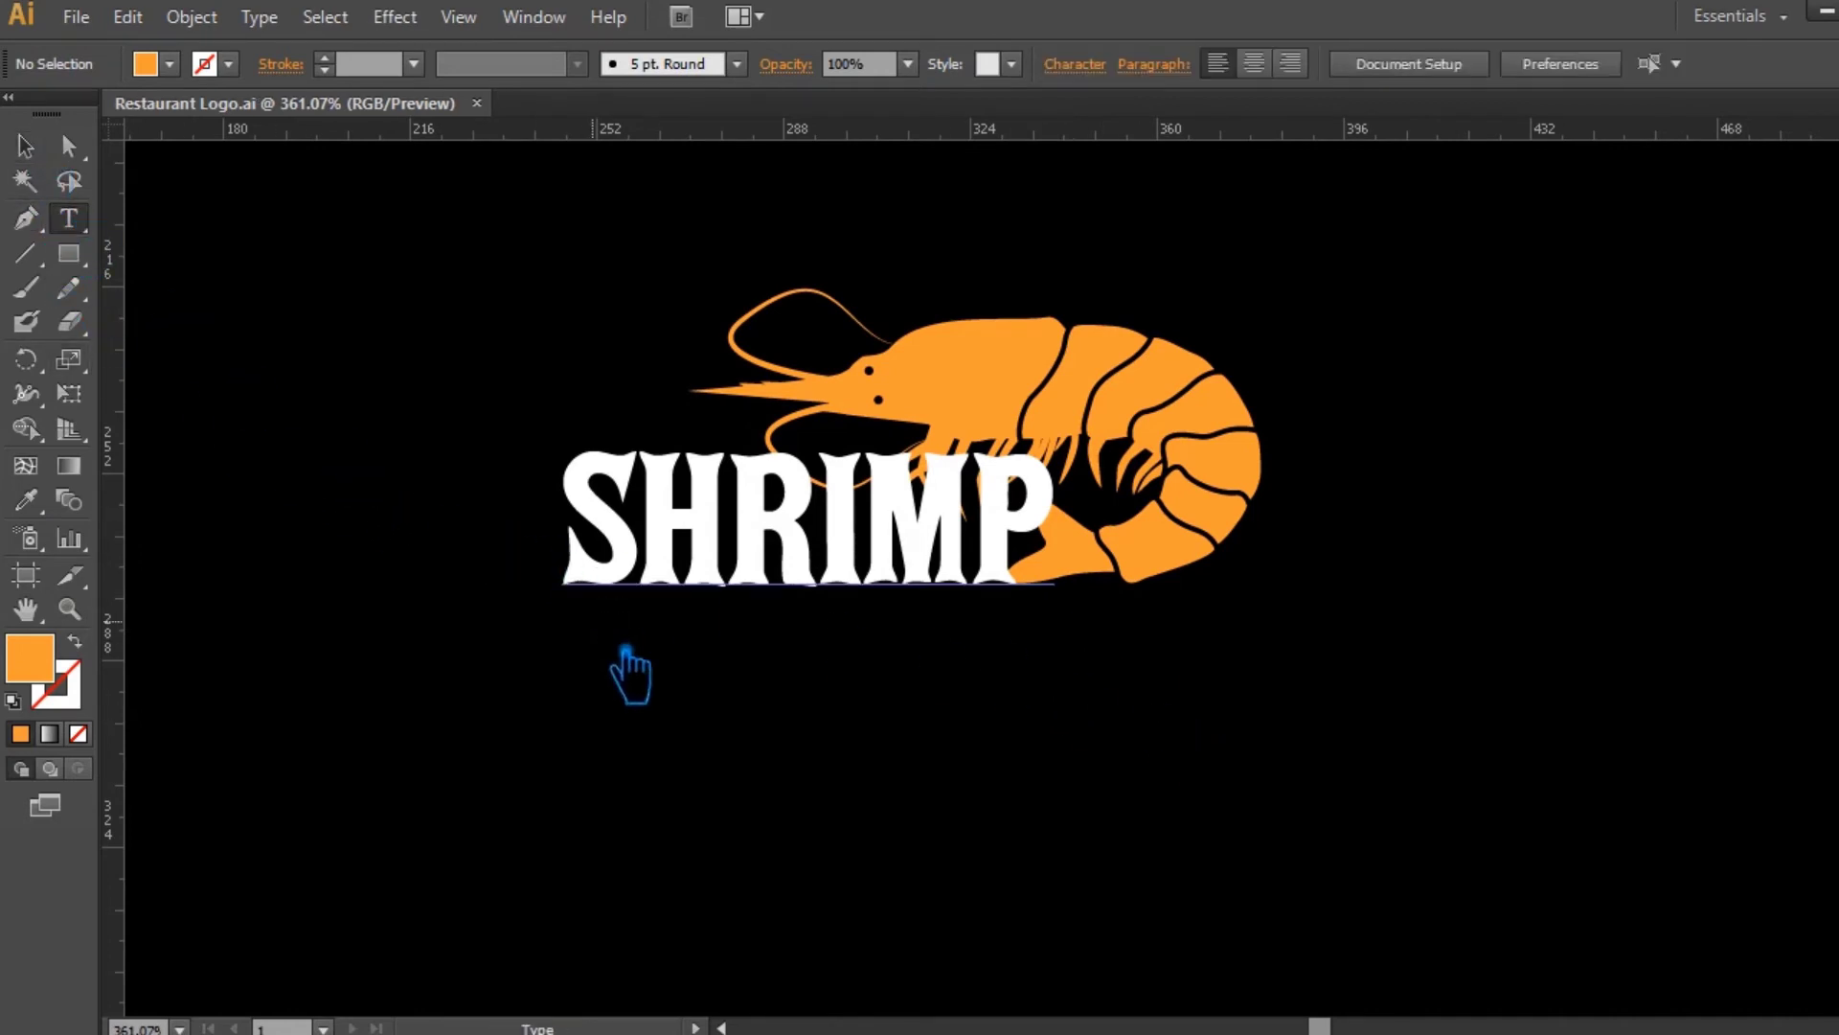
{"action": "left_click", "coordinate": [634, 711]}
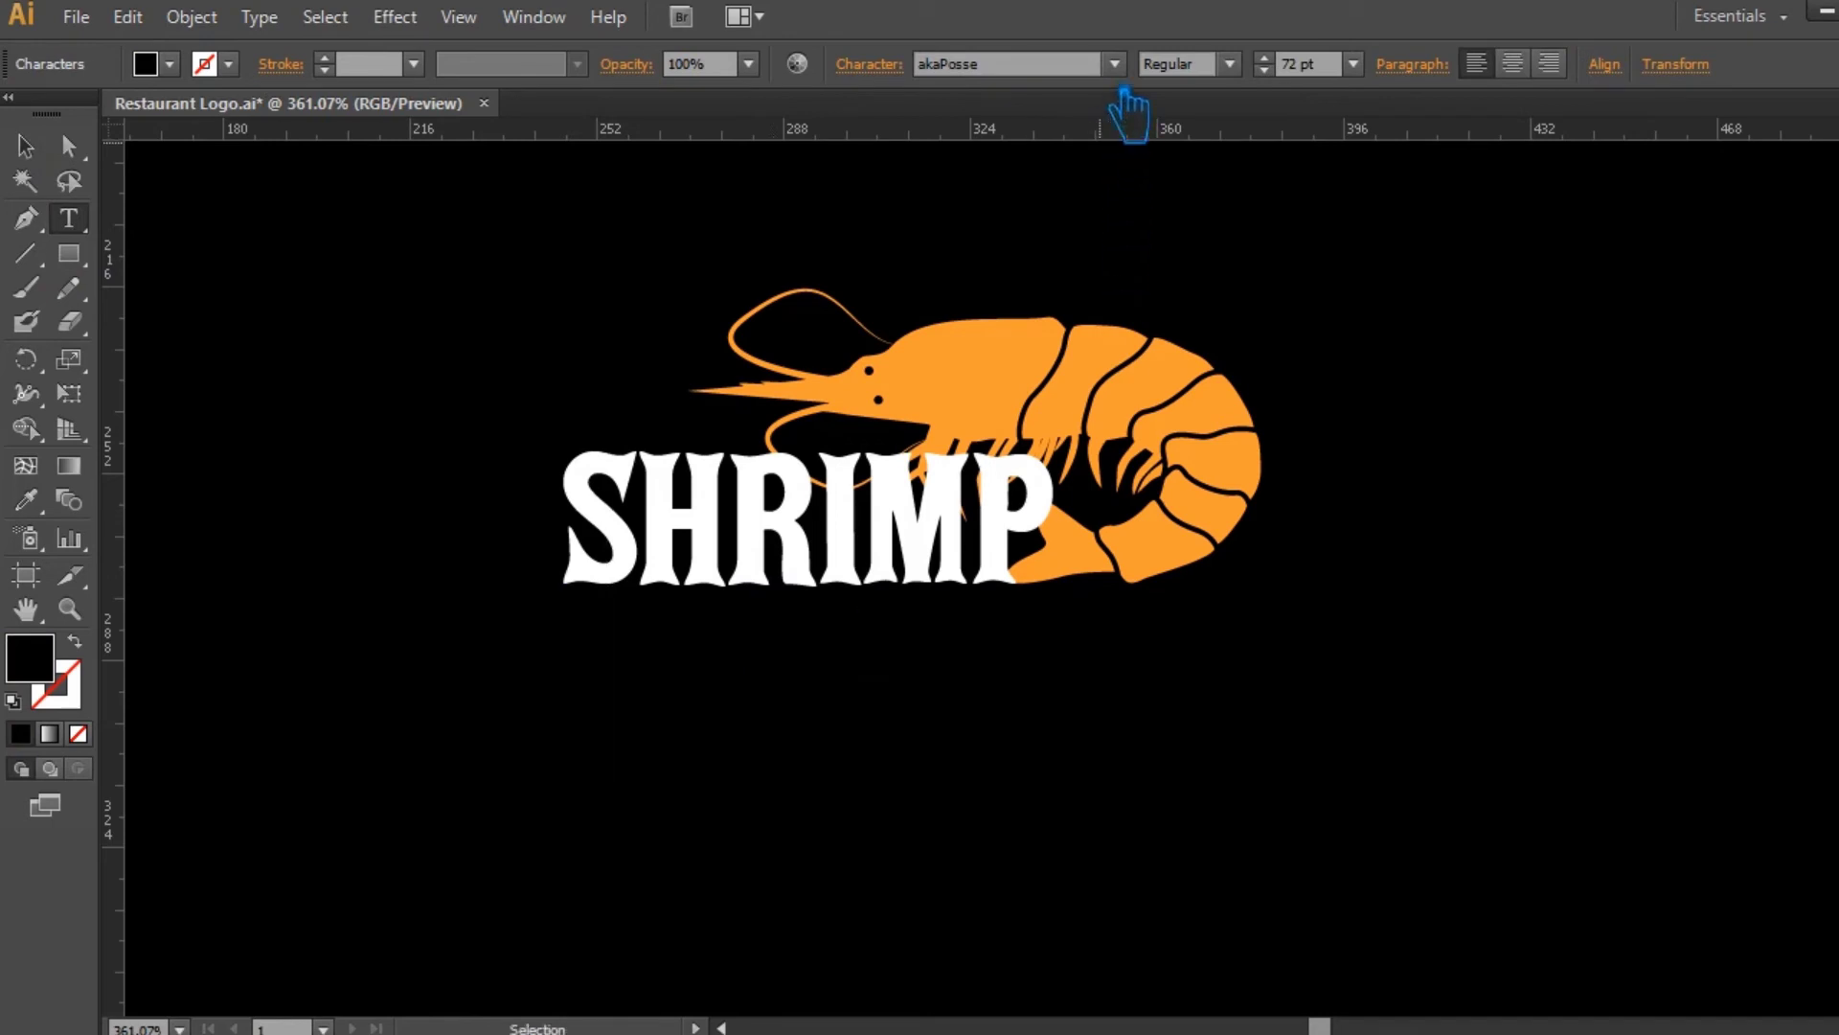
{"action": "left_click", "coordinate": [1059, 69]}
{"action": "type", "text": "Roboto"}
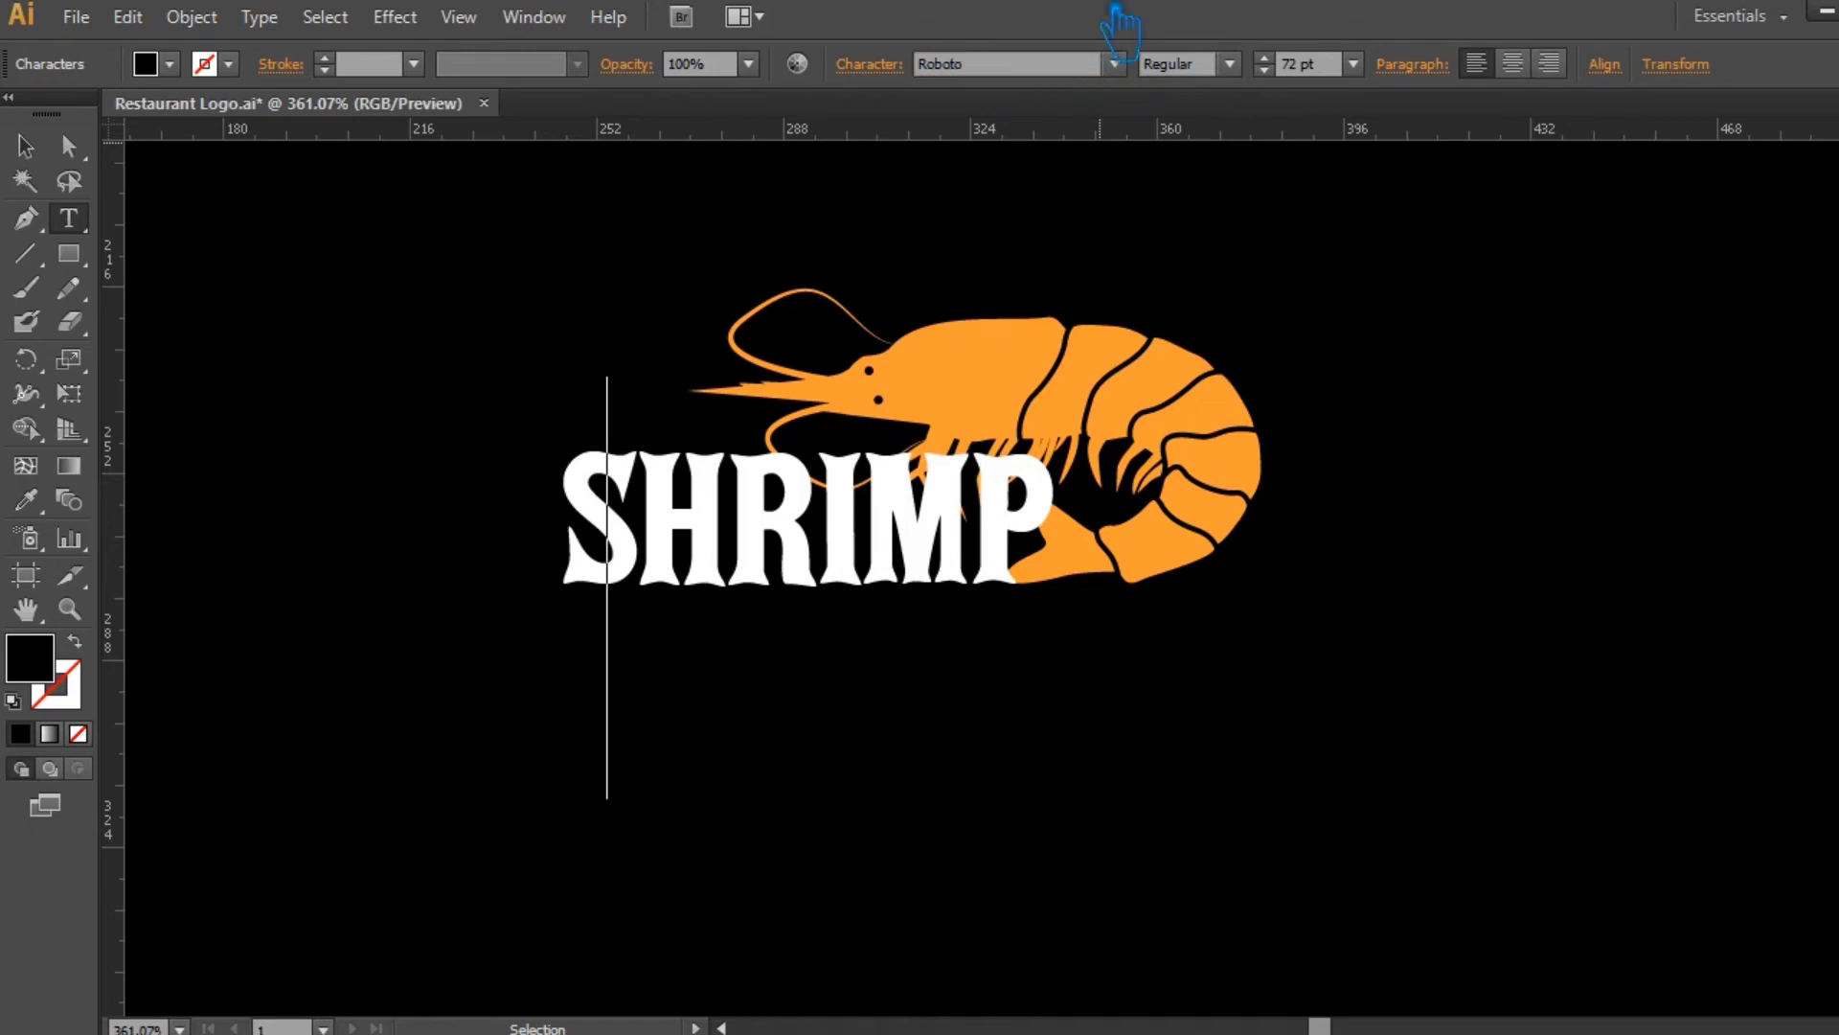
{"action": "left_click", "coordinate": [1353, 63]}
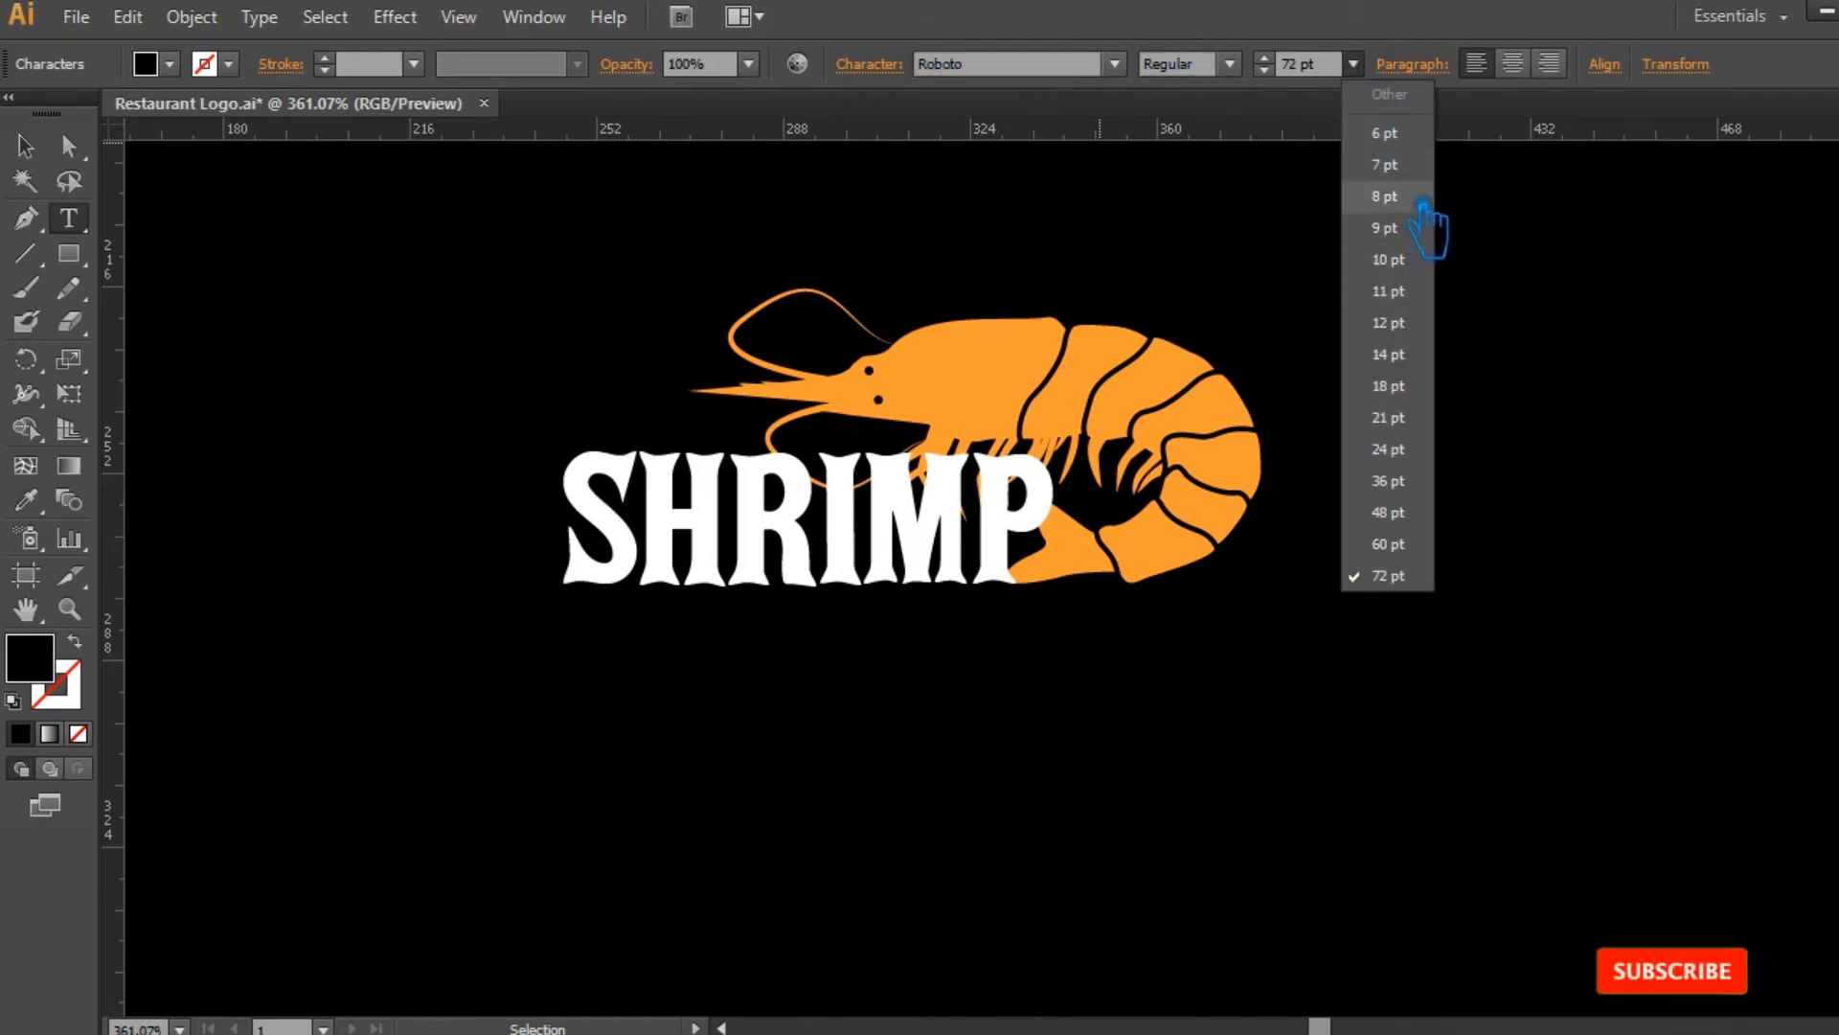
{"action": "left_click", "coordinate": [1386, 132]}
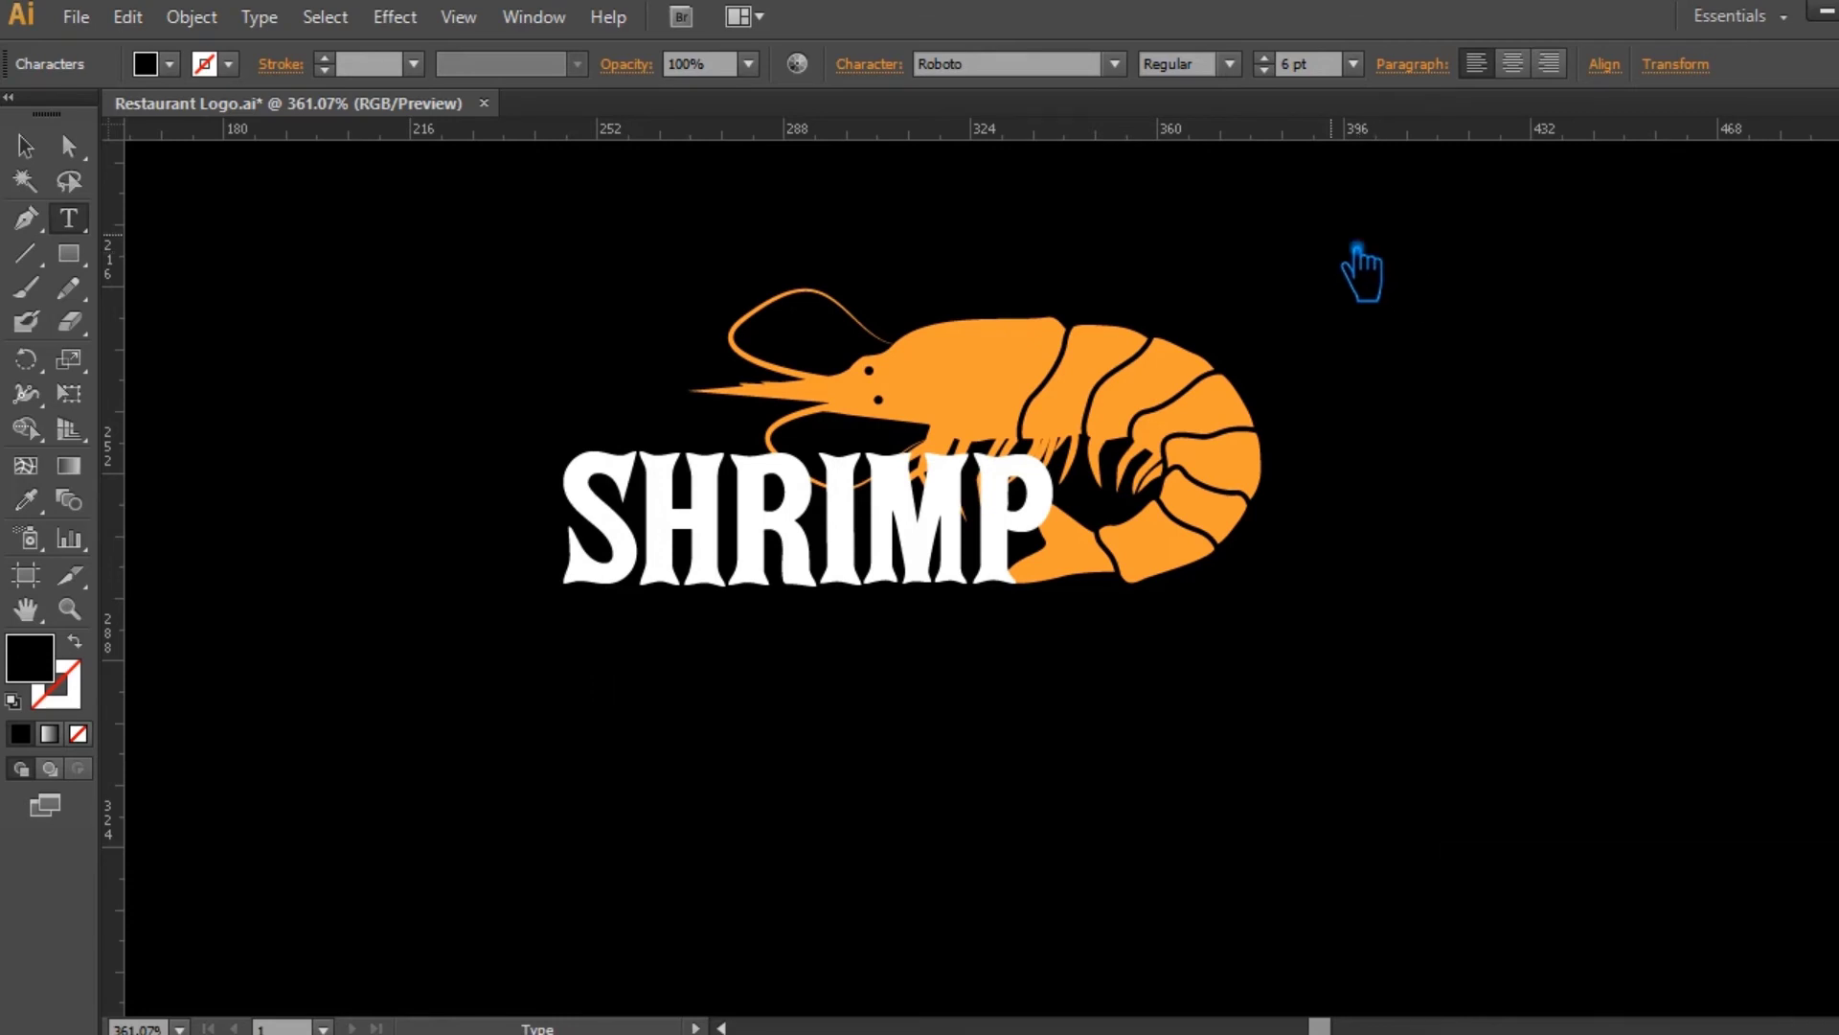
Try to copy the SHRIMP text's colour to the new text line with the Eyedropper, and undo it.
{"action": "left_click", "coordinate": [26, 499]}
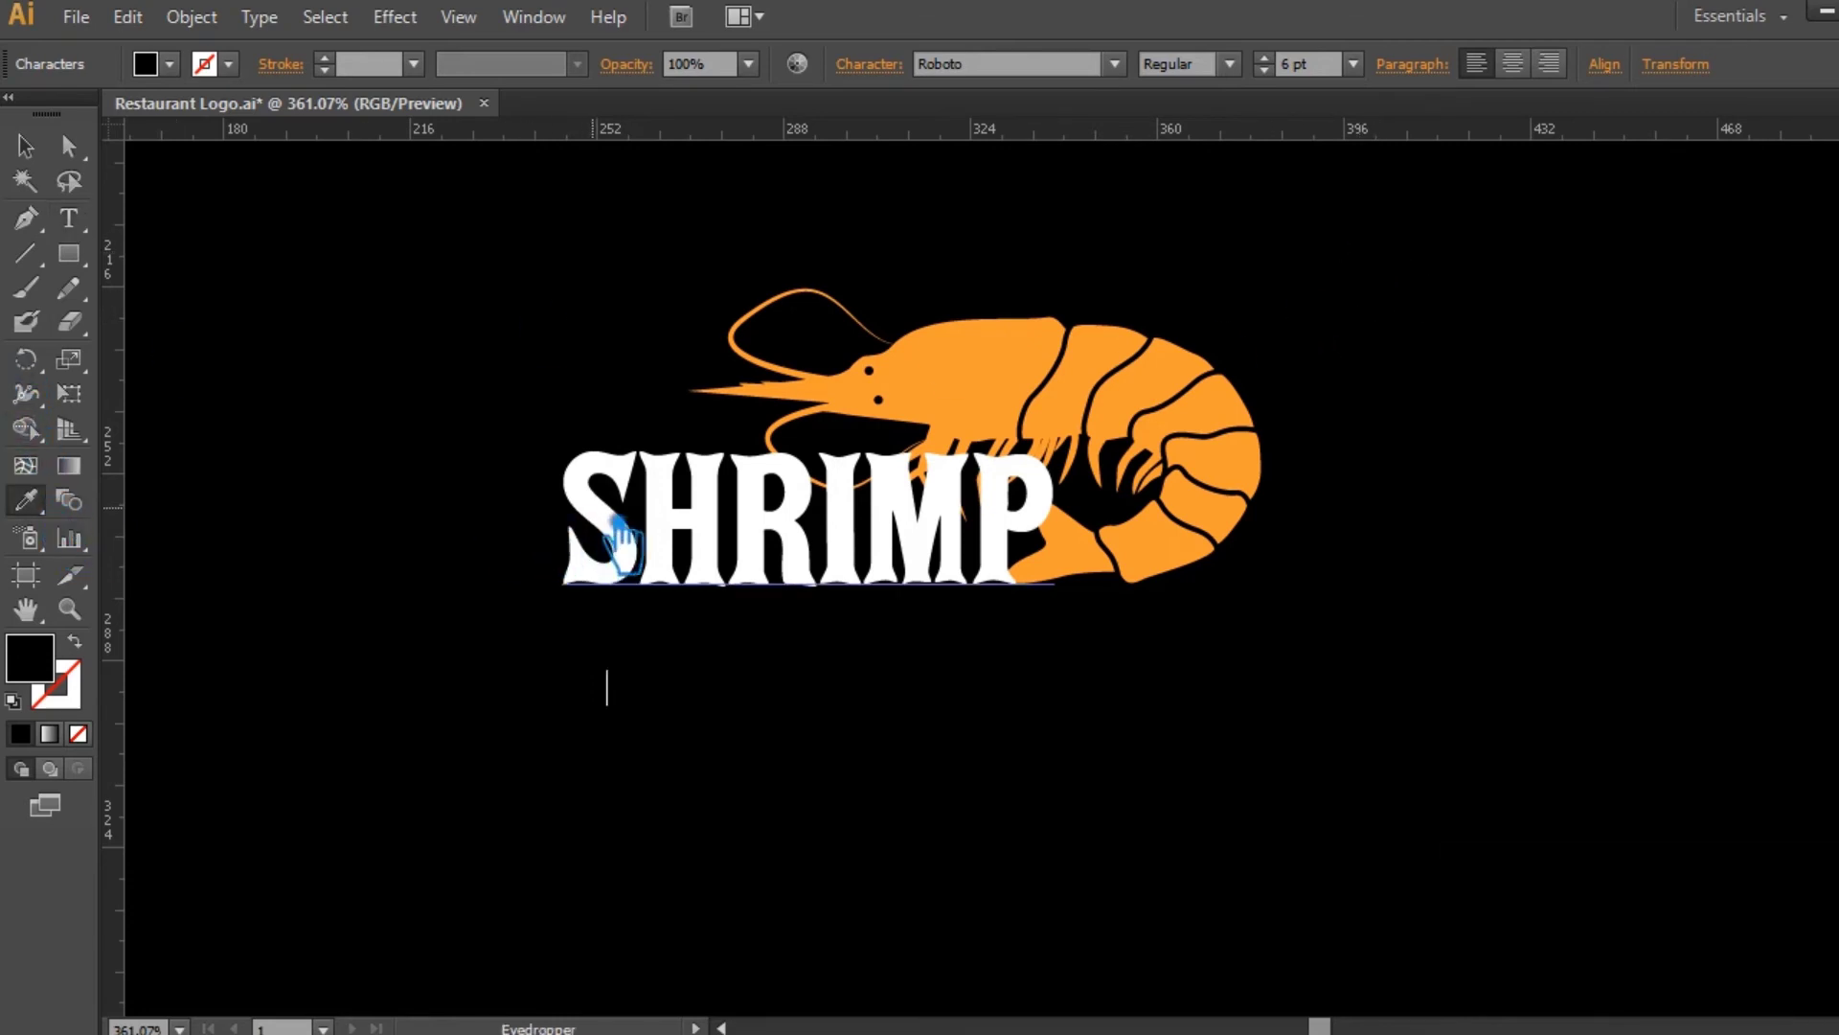
{"action": "left_click", "coordinate": [577, 525]}
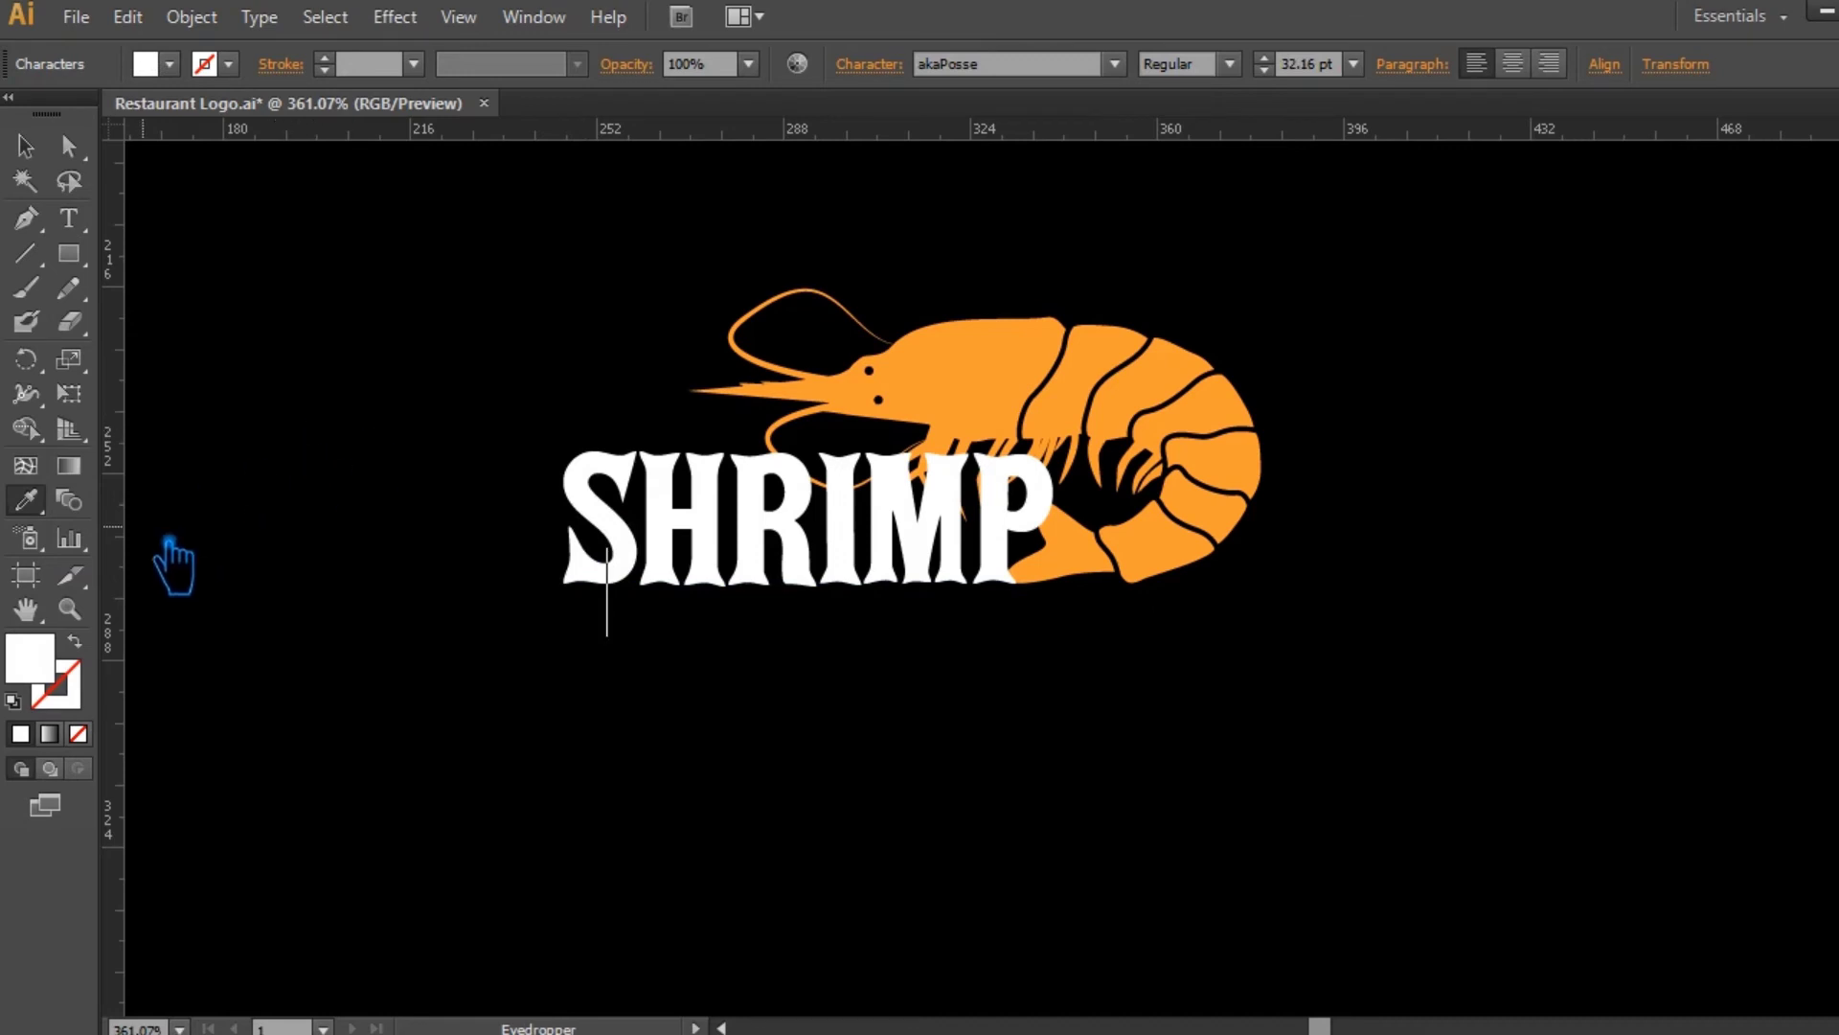
{"action": "key", "text": "ctrl+z"}
Set the new text line's fill to light grey (D3D3D3) and enter TAGLINE GOES HERE.
{"action": "double_click", "coordinate": [29, 656]}
{"action": "left_click_drag", "start_coordinate": [316, 216], "coordinate": [284, 287]}
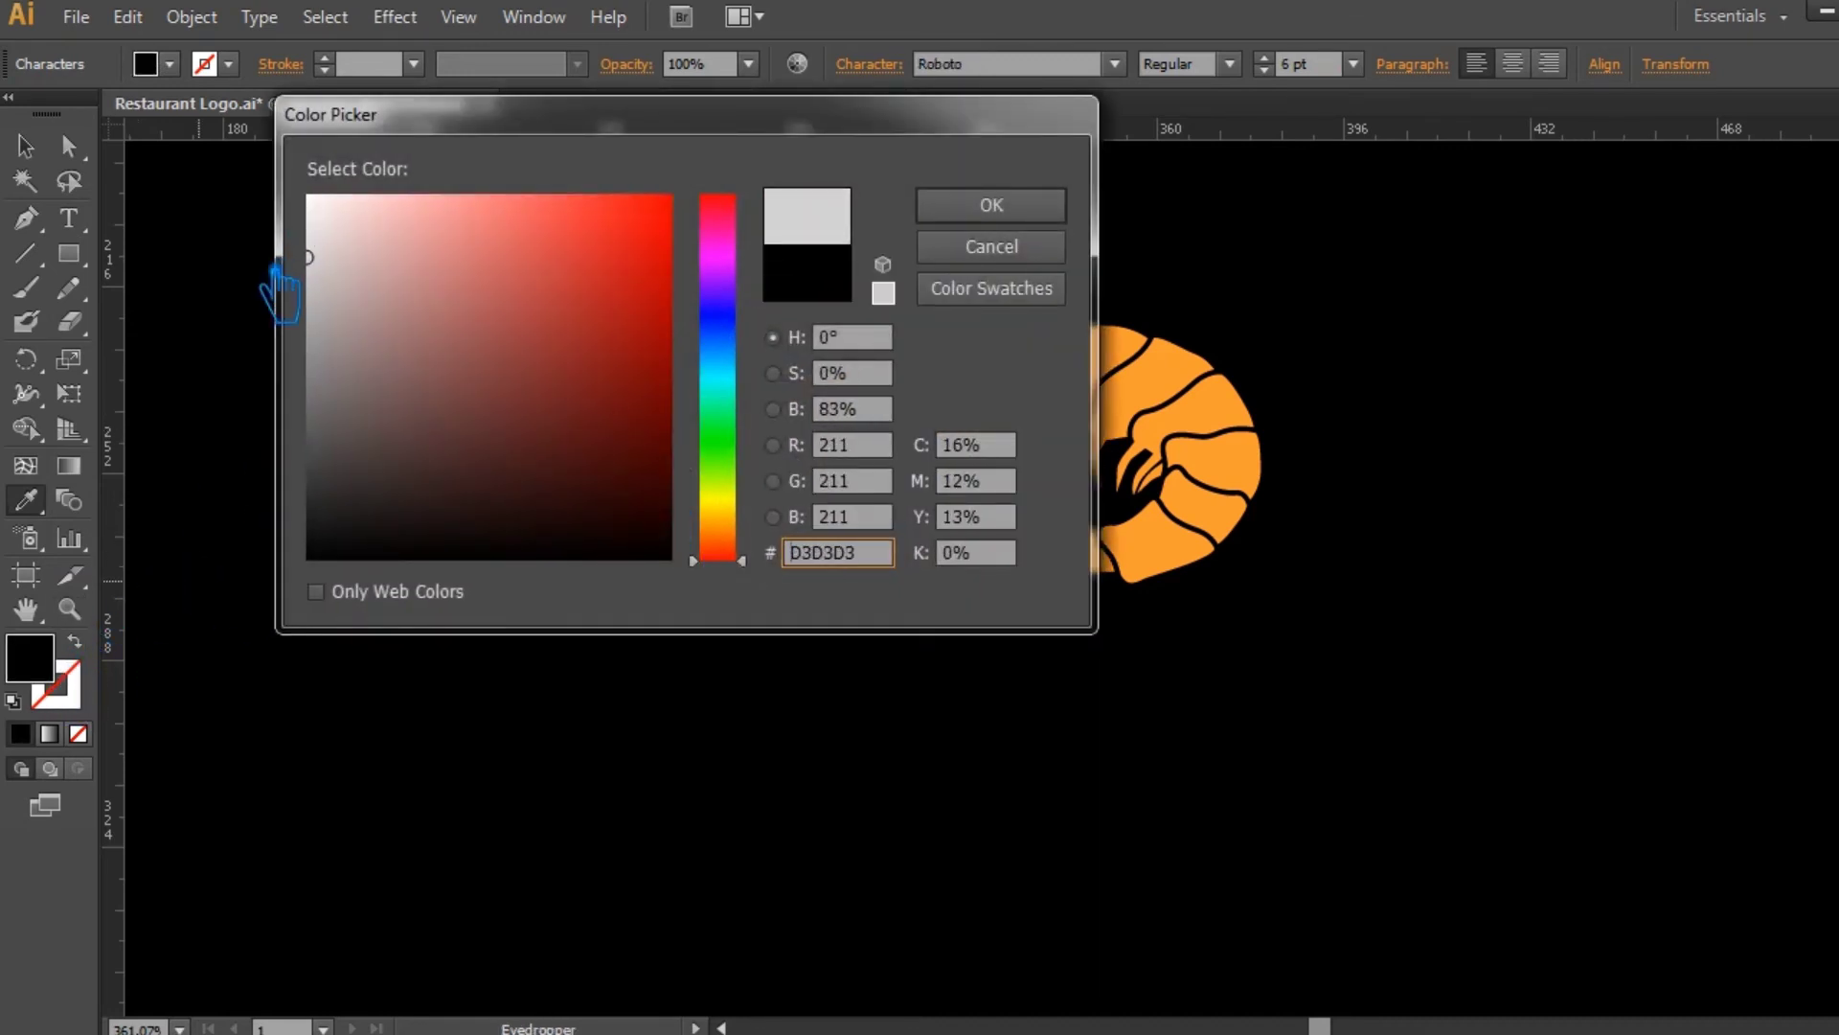
{"action": "left_click", "coordinate": [992, 205]}
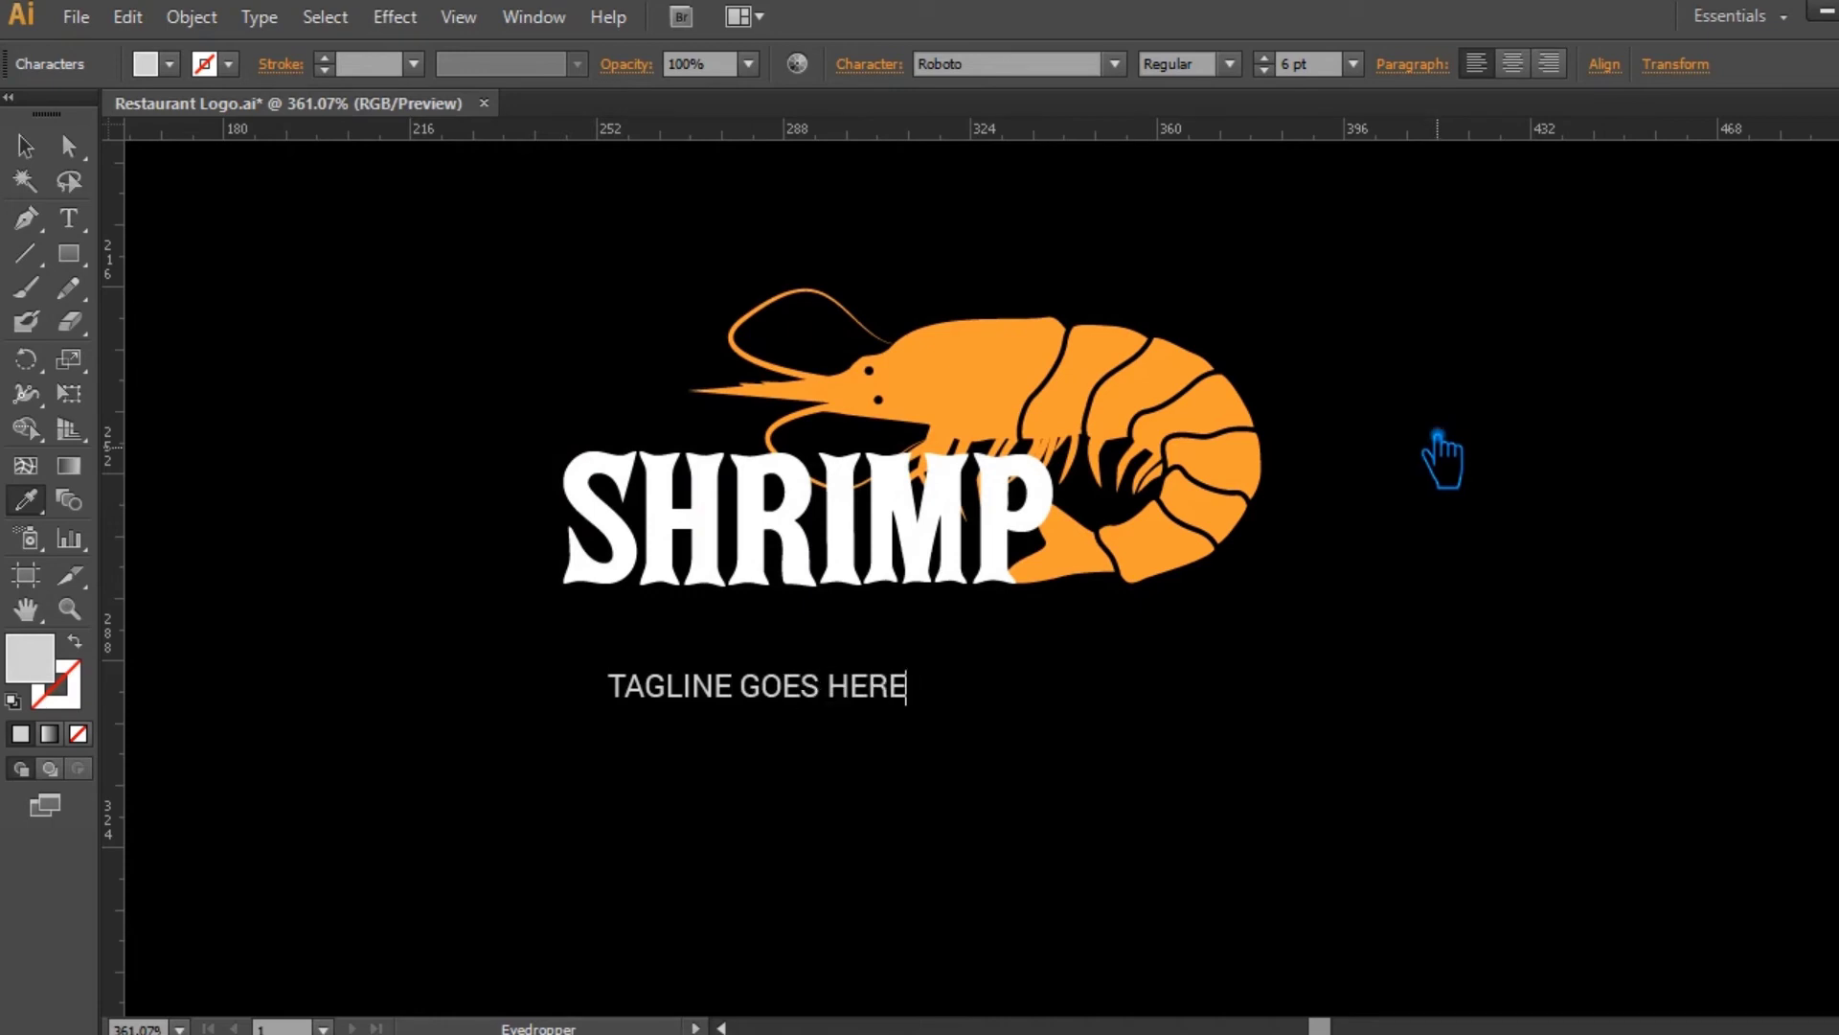
Move the tagline directly beneath SHRIMP, aligned with the left edge of the letter S.
{"action": "left_click", "coordinate": [29, 148]}
{"action": "left_click", "coordinate": [690, 676]}
{"action": "mouse_move", "coordinate": [801, 686]}
{"action": "left_mouse_down"}
{"action": "mouse_move", "coordinate": [755, 640]}
{"action": "mouse_move", "coordinate": [777, 664]}
{"action": "left_mouse_up"}
Set the tagline's tracking to 300.
{"action": "left_click", "coordinate": [889, 65]}
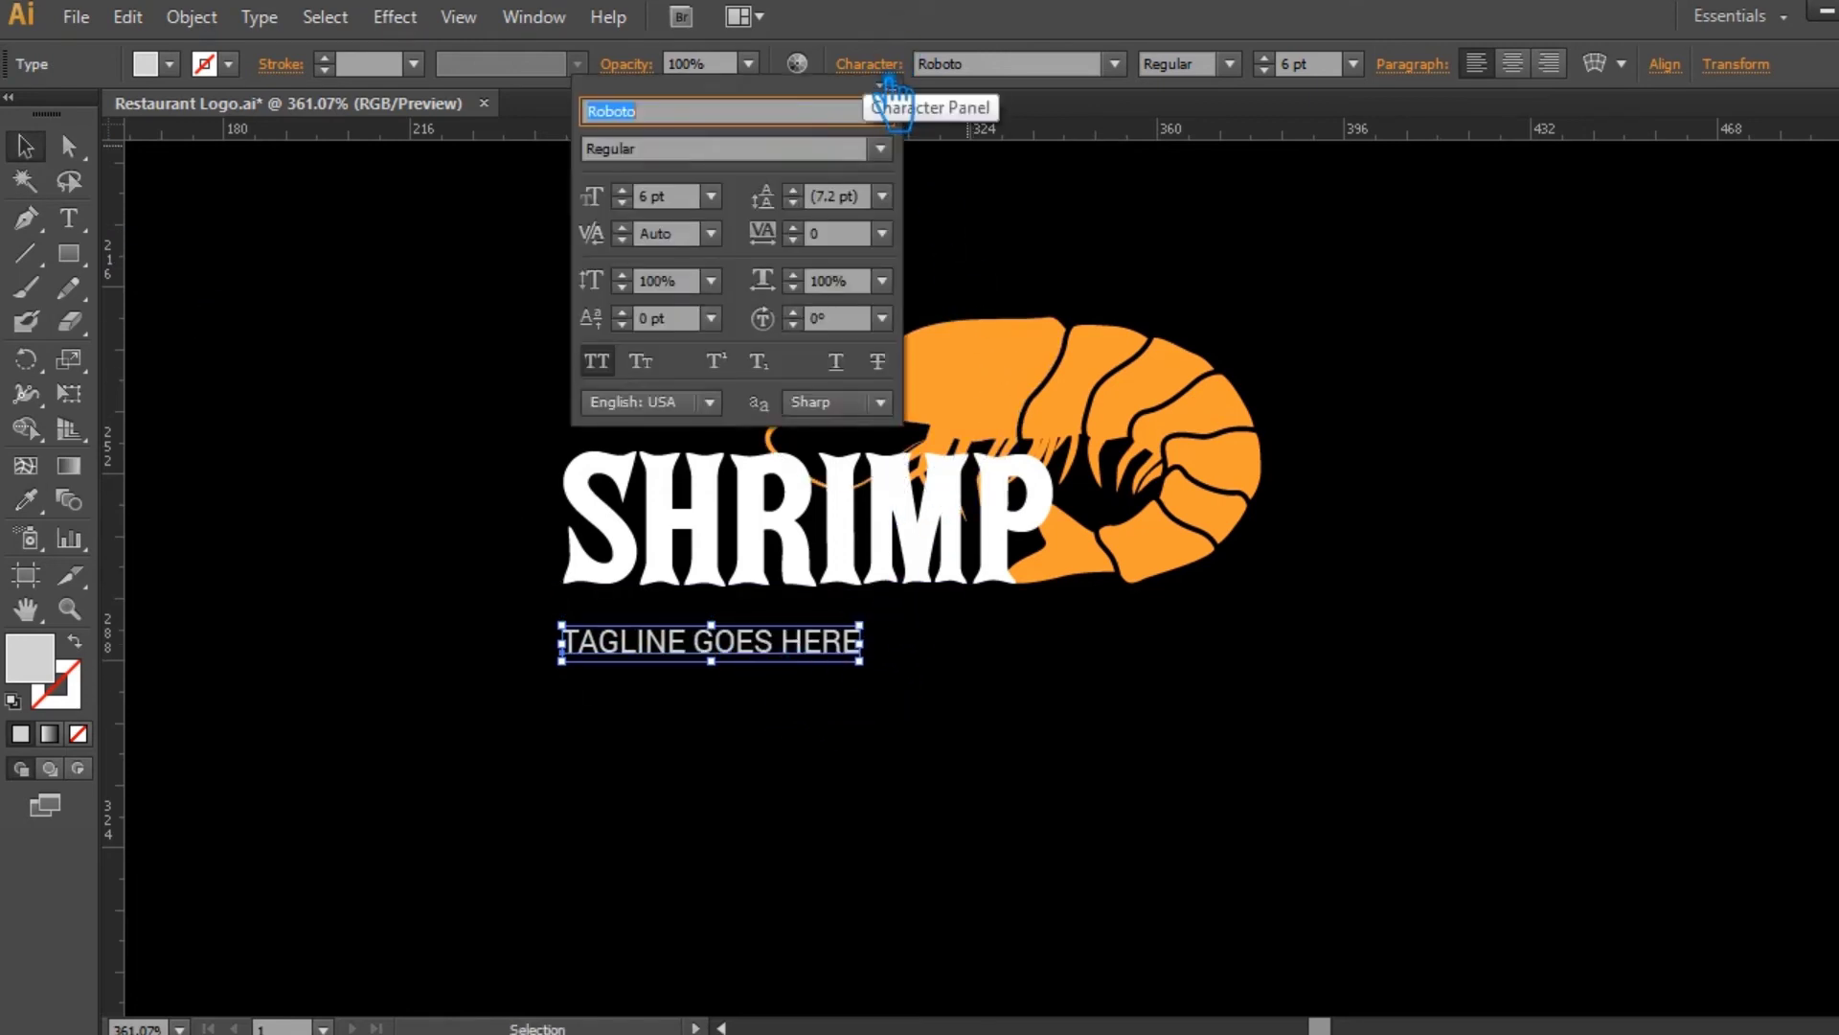
{"action": "left_click", "coordinate": [833, 234]}
{"action": "type", "text": "300"}
{"action": "key", "text": "Return"}
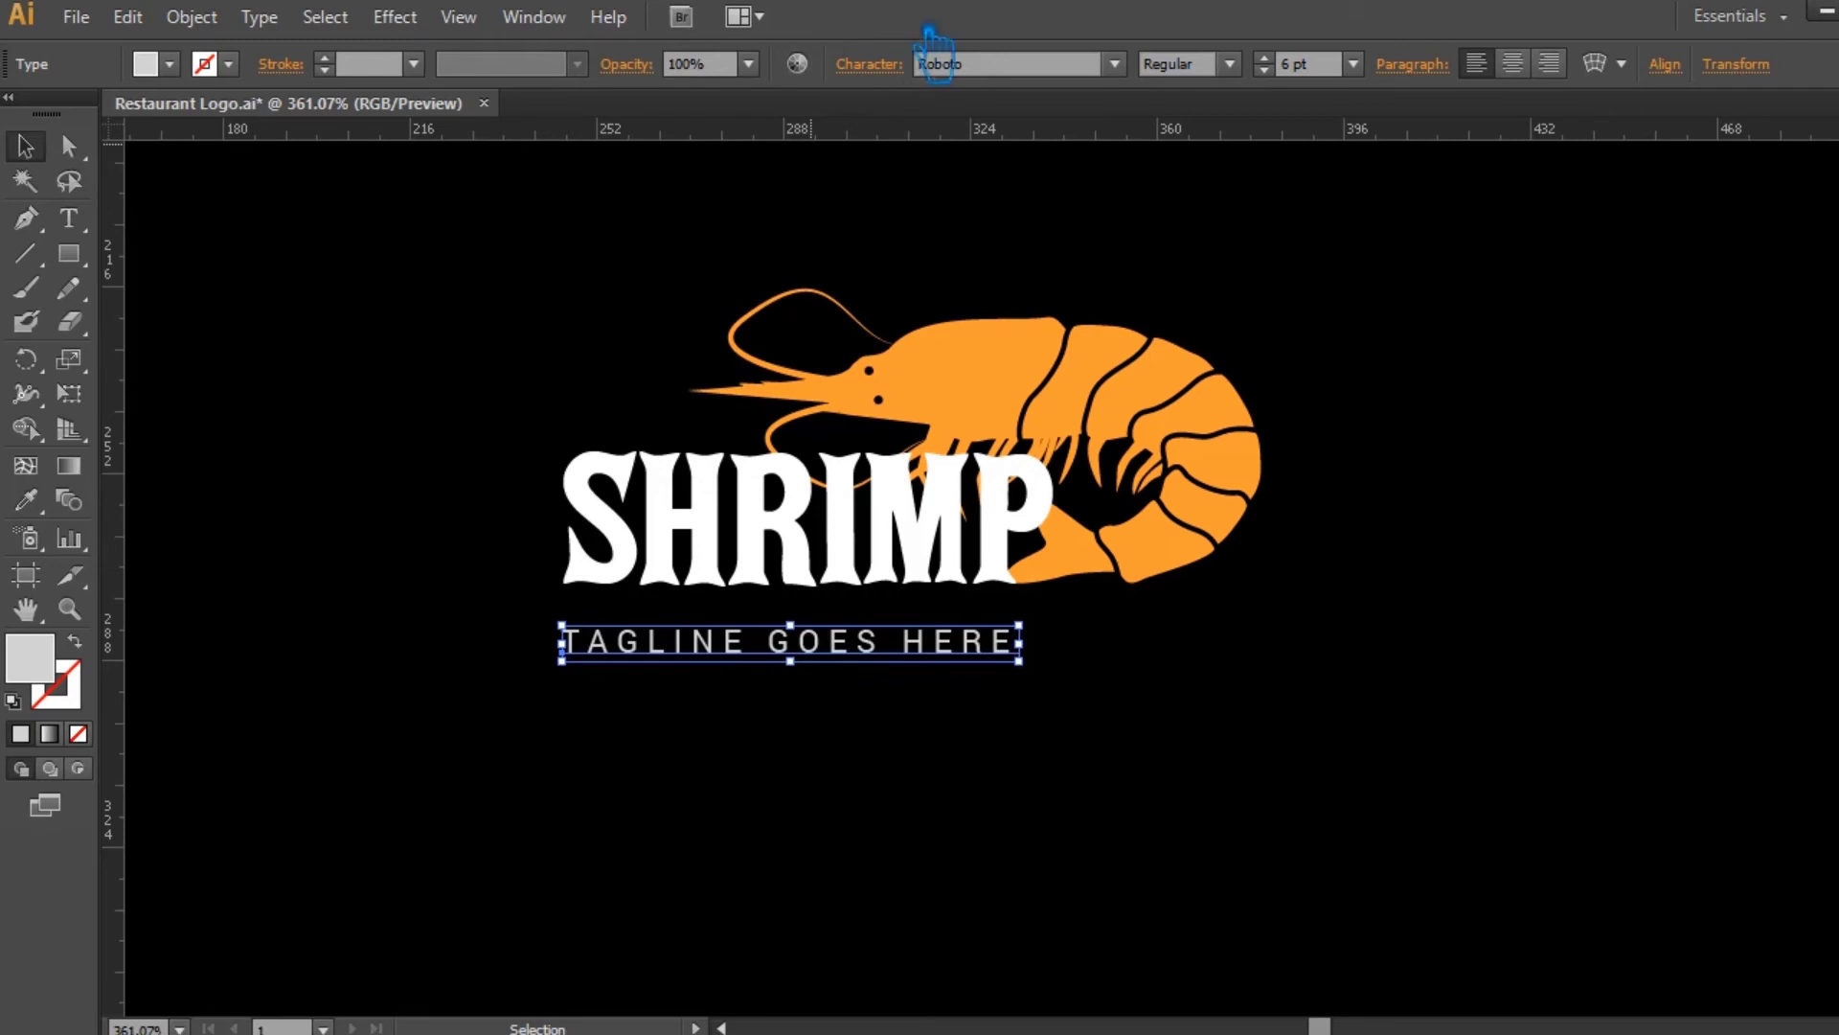
Increase the tagline's tracking to 500.
{"action": "left_click", "coordinate": [868, 65]}
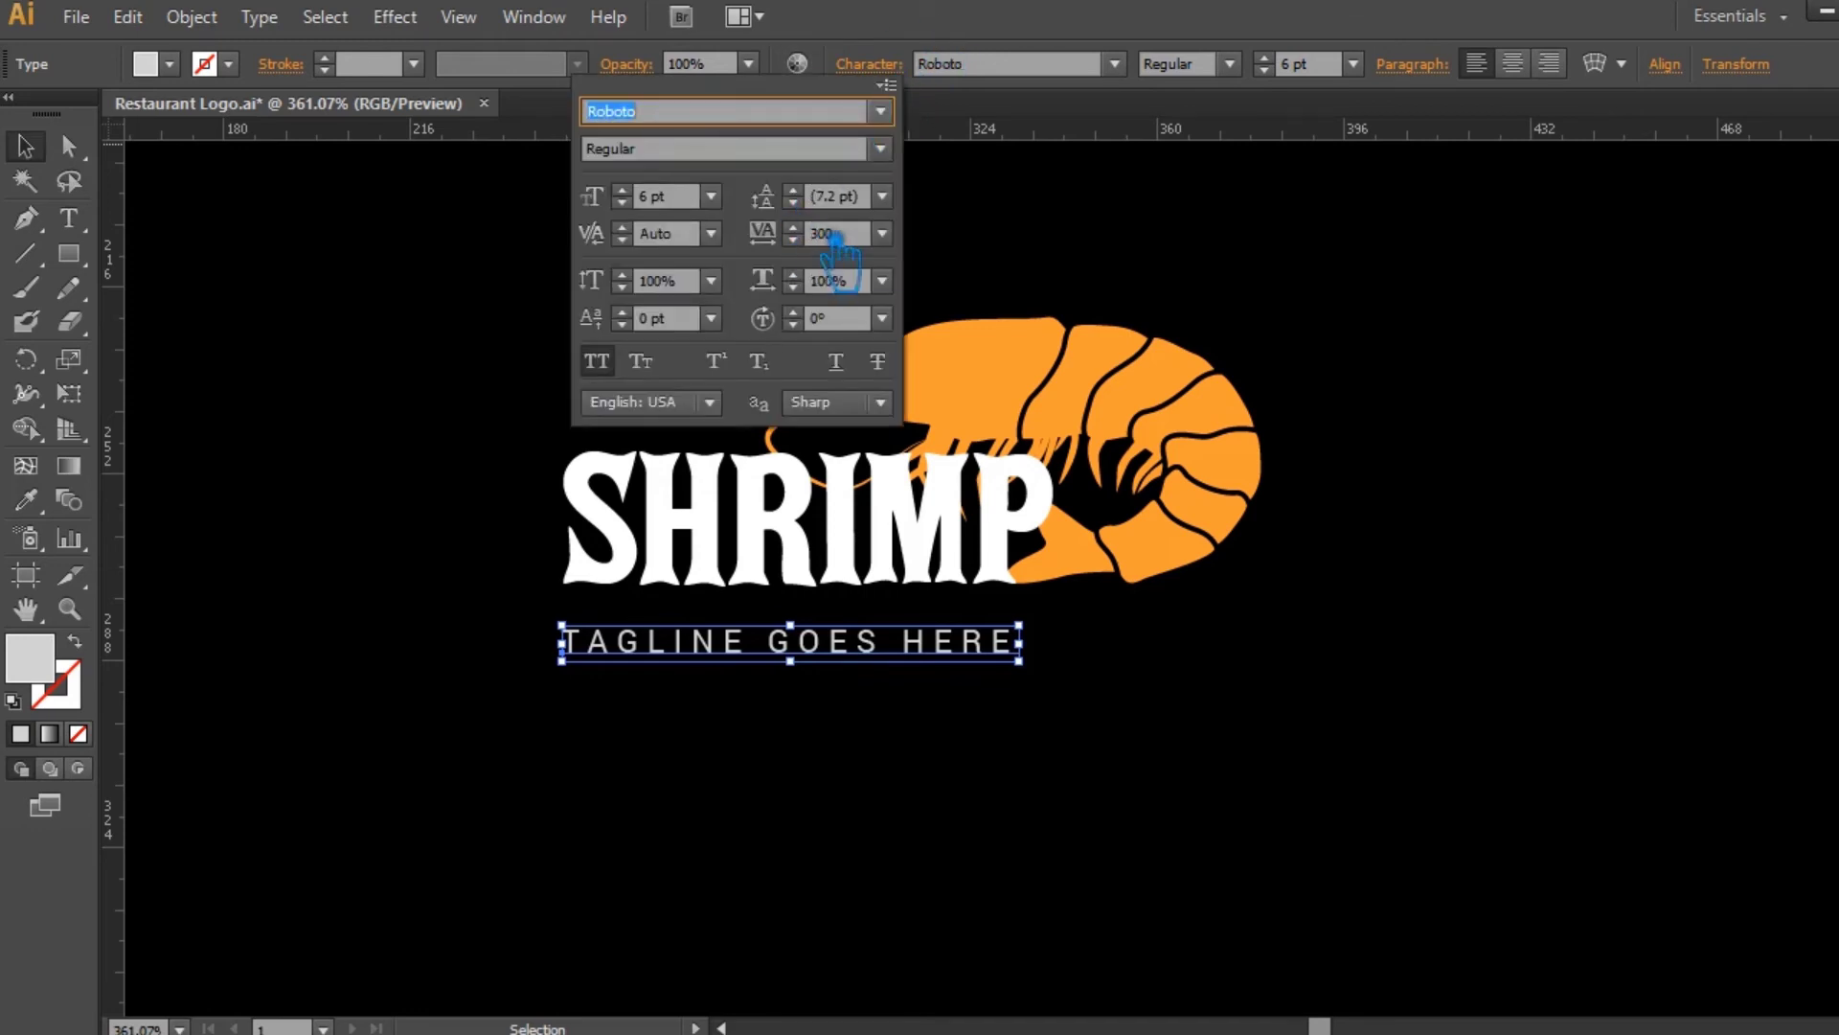
{"action": "left_click", "coordinate": [826, 234]}
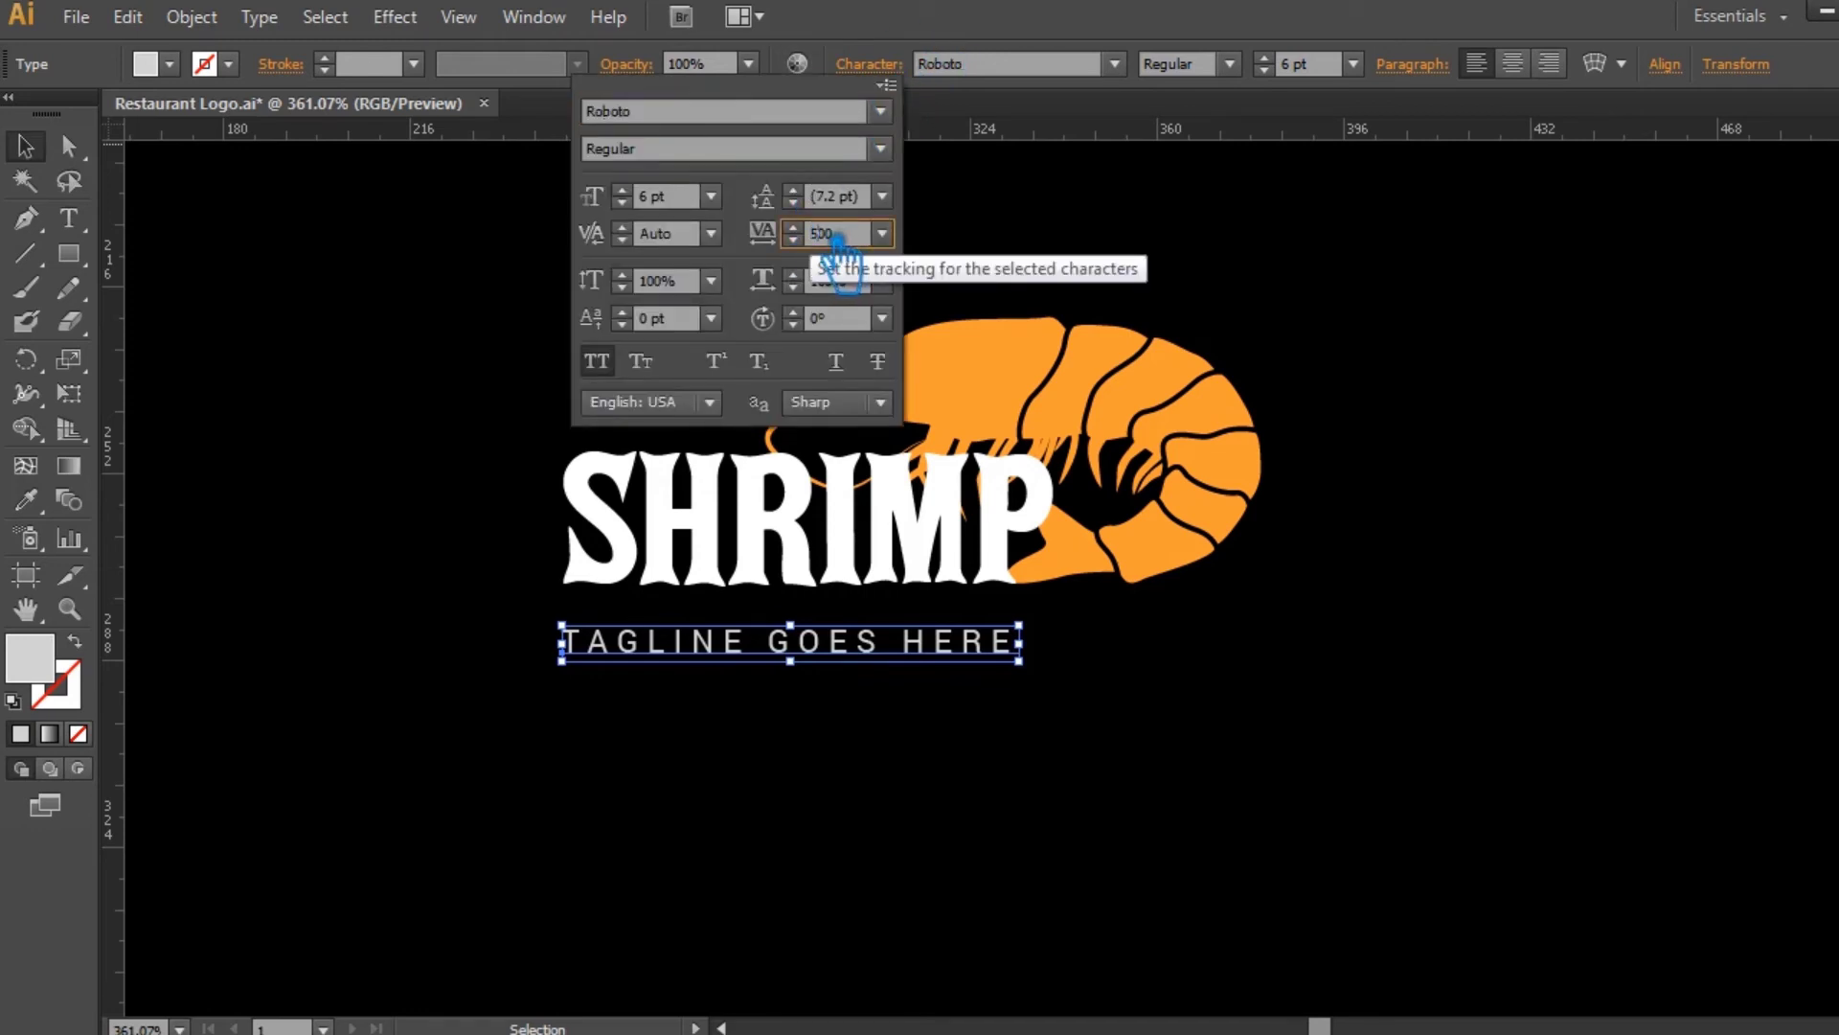
{"action": "key", "text": "Return"}
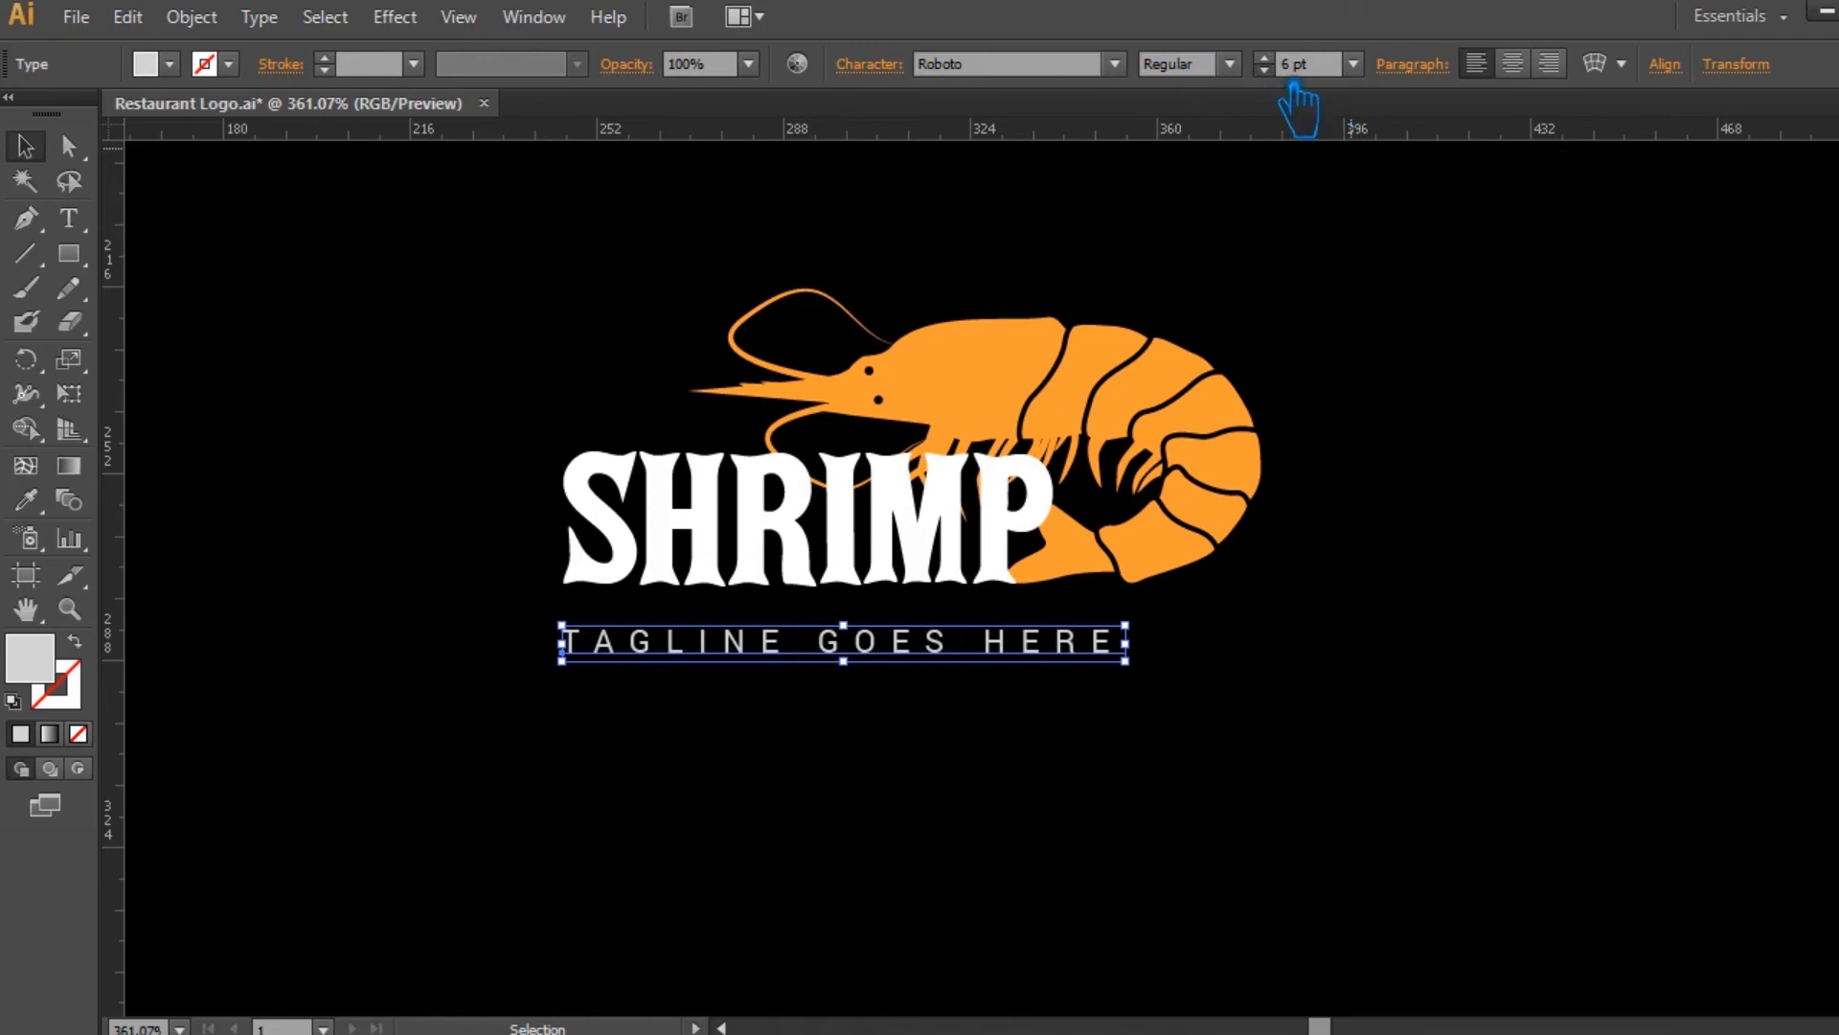
Reduce the tagline's font size to 5 pt and move it slightly closer to SHRIMP.
{"action": "scroll", "coordinate": [1295, 87], "scroll_direction": "down", "scroll_amount": 1}
{"action": "left_click_drag", "start_coordinate": [883, 657], "coordinate": [883, 646]}
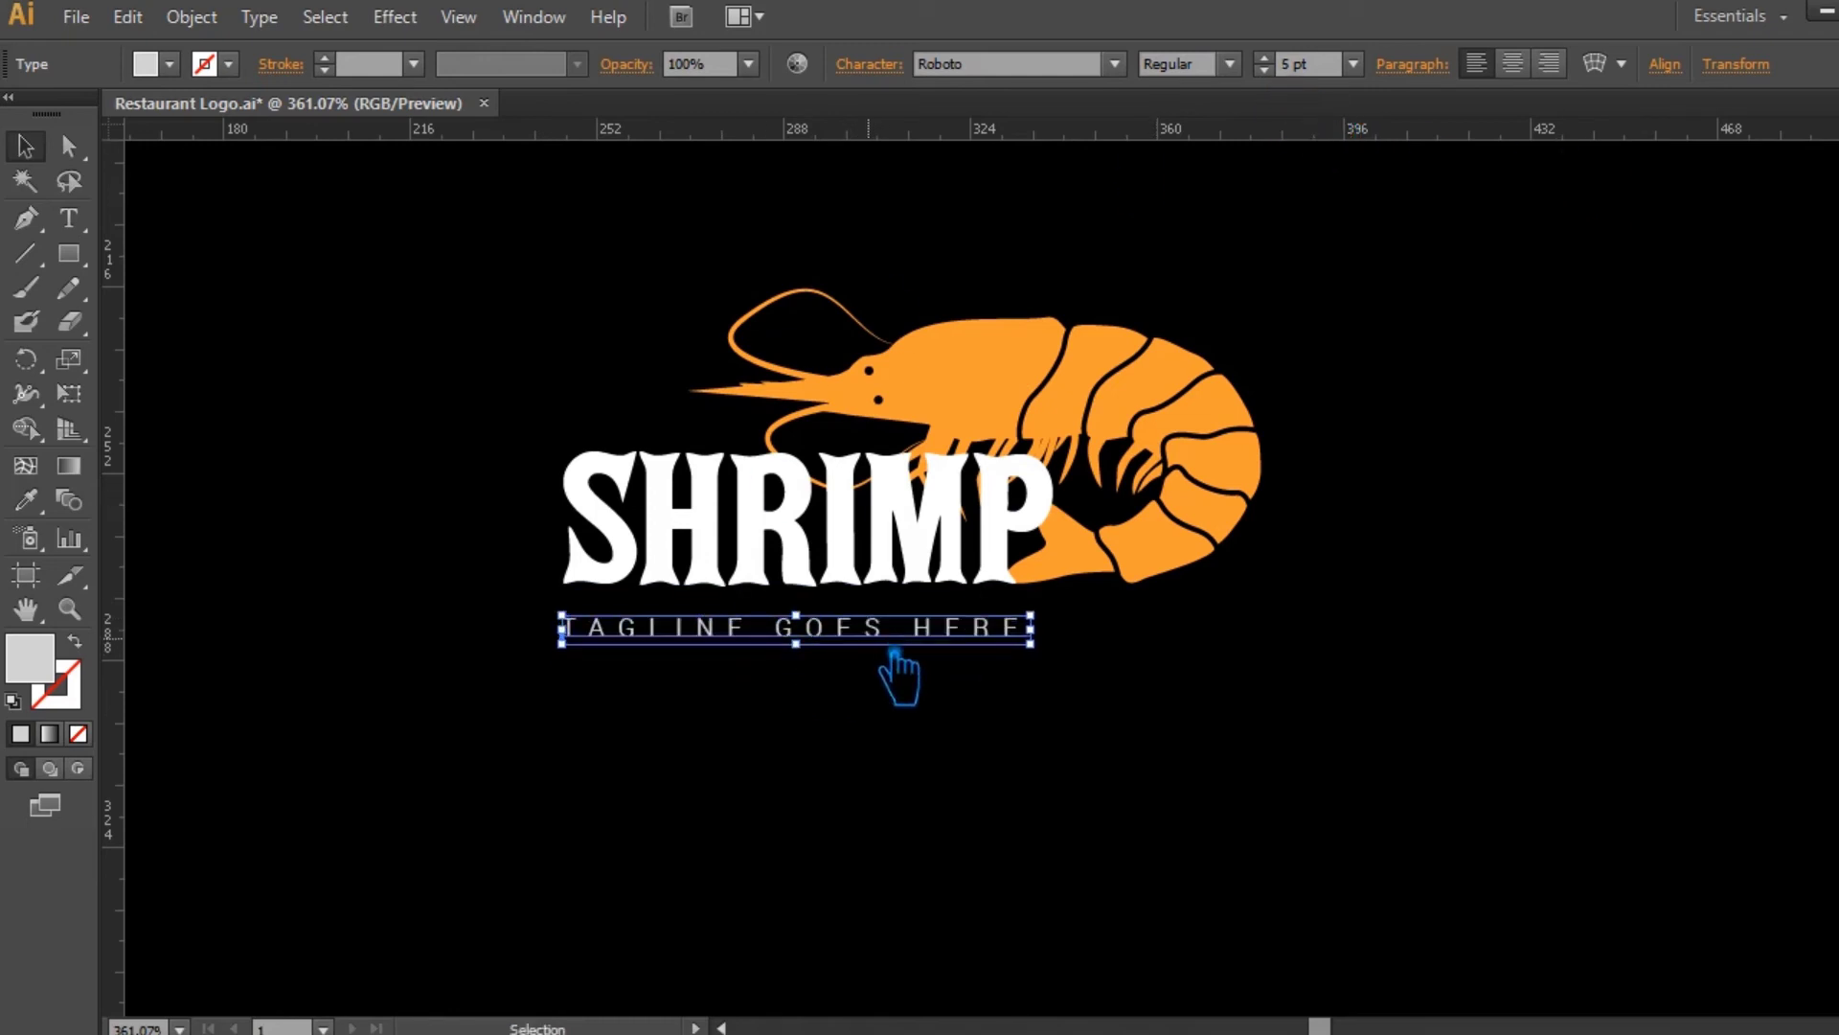
Set the tracking of only the tagline's last letter E to 0.
{"action": "left_click", "coordinate": [68, 218]}
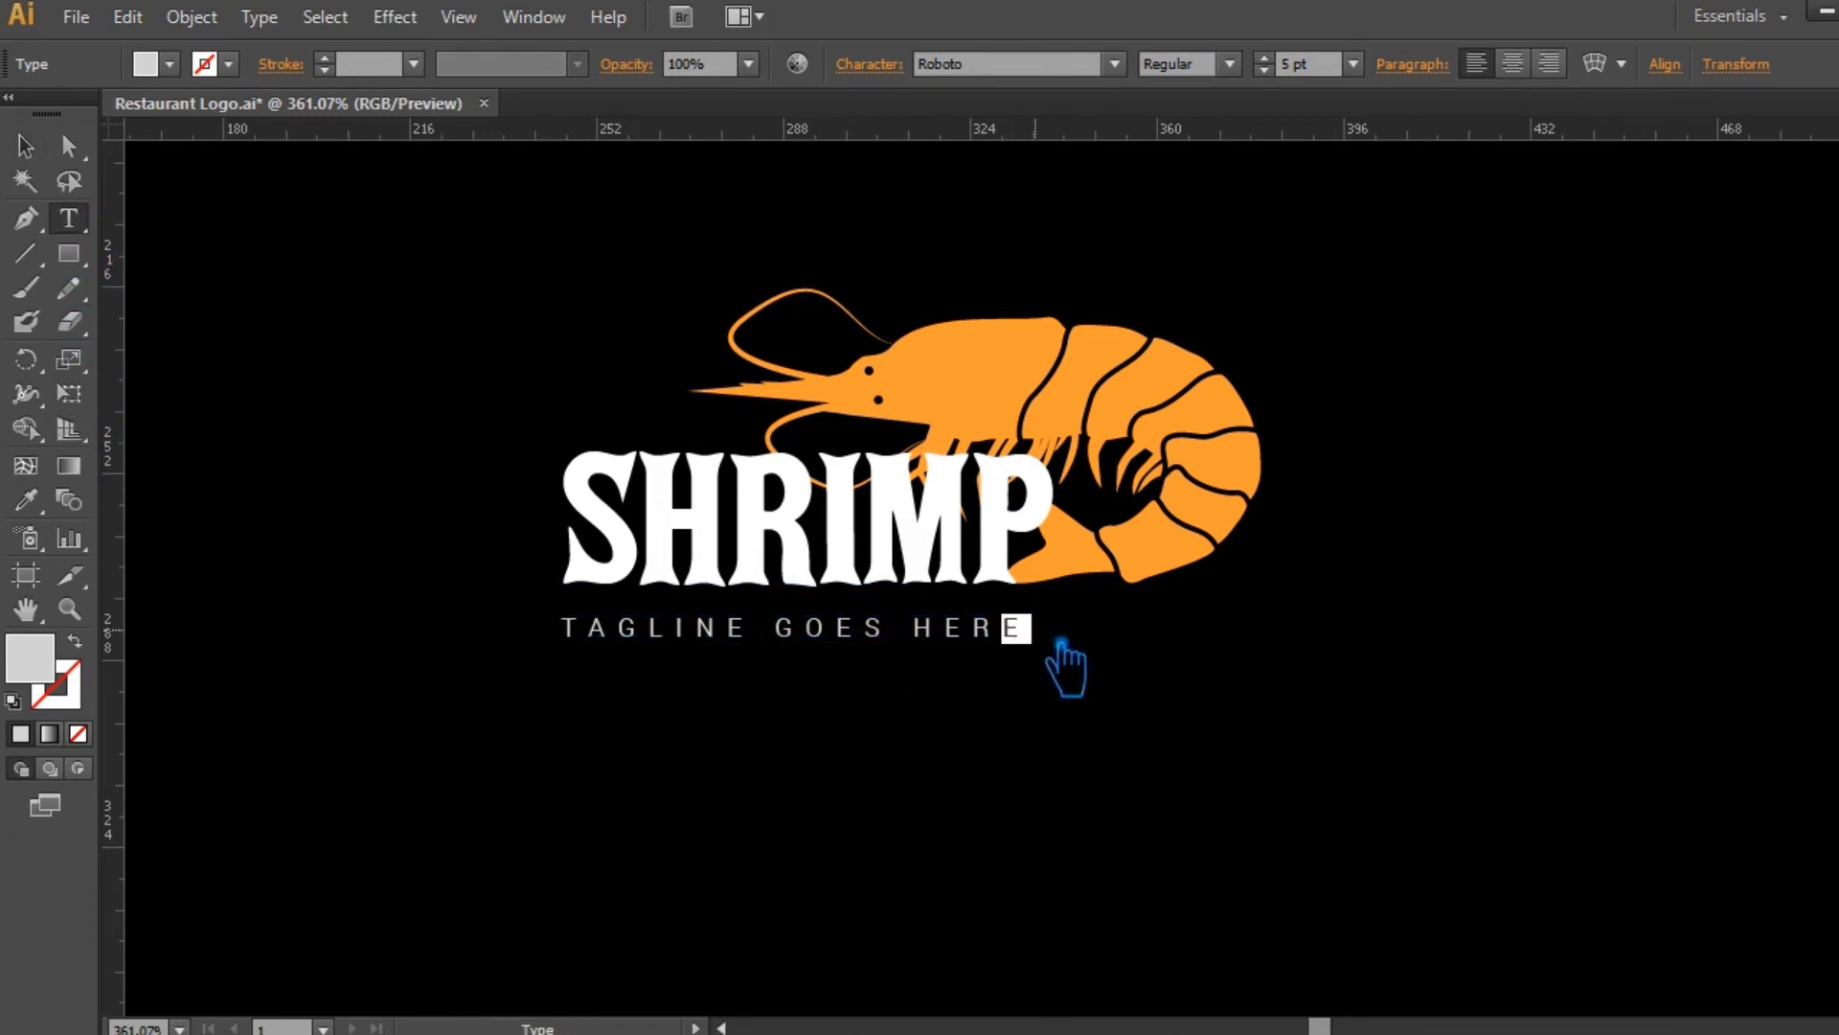
{"action": "left_click", "coordinate": [912, 74]}
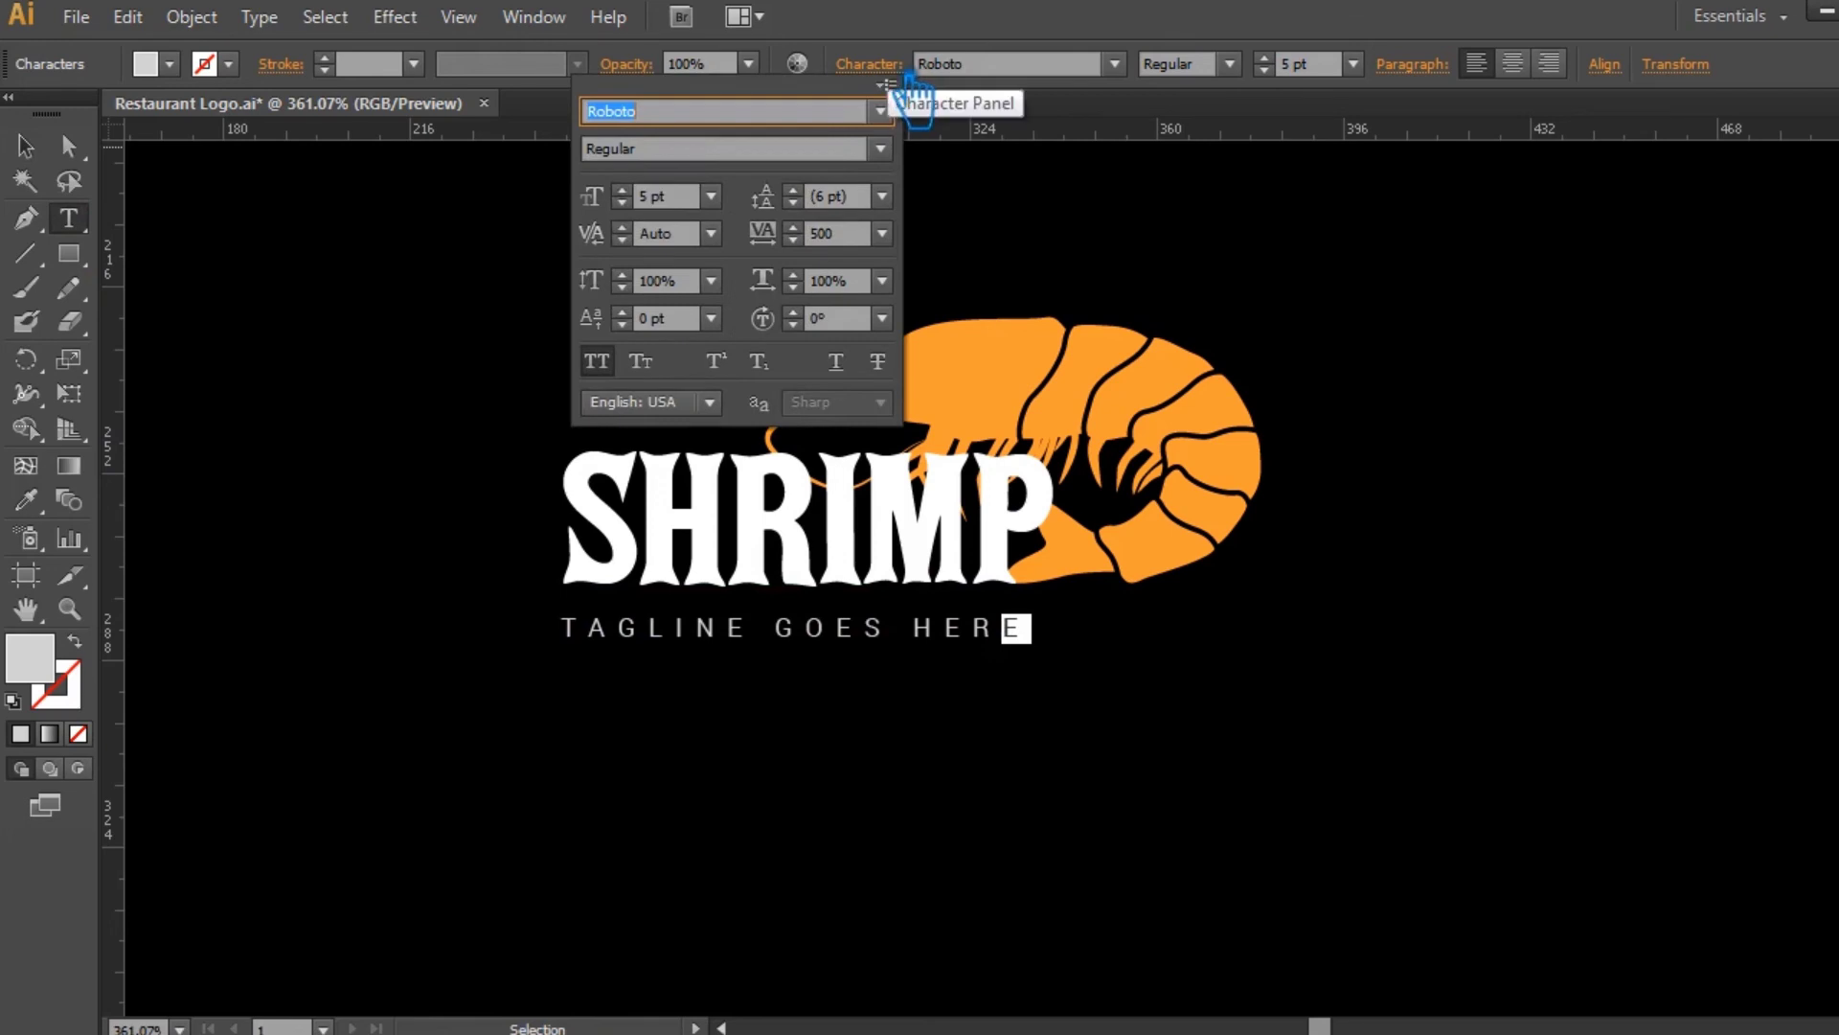
{"action": "left_click", "coordinate": [881, 232]}
{"action": "left_click", "coordinate": [942, 479]}
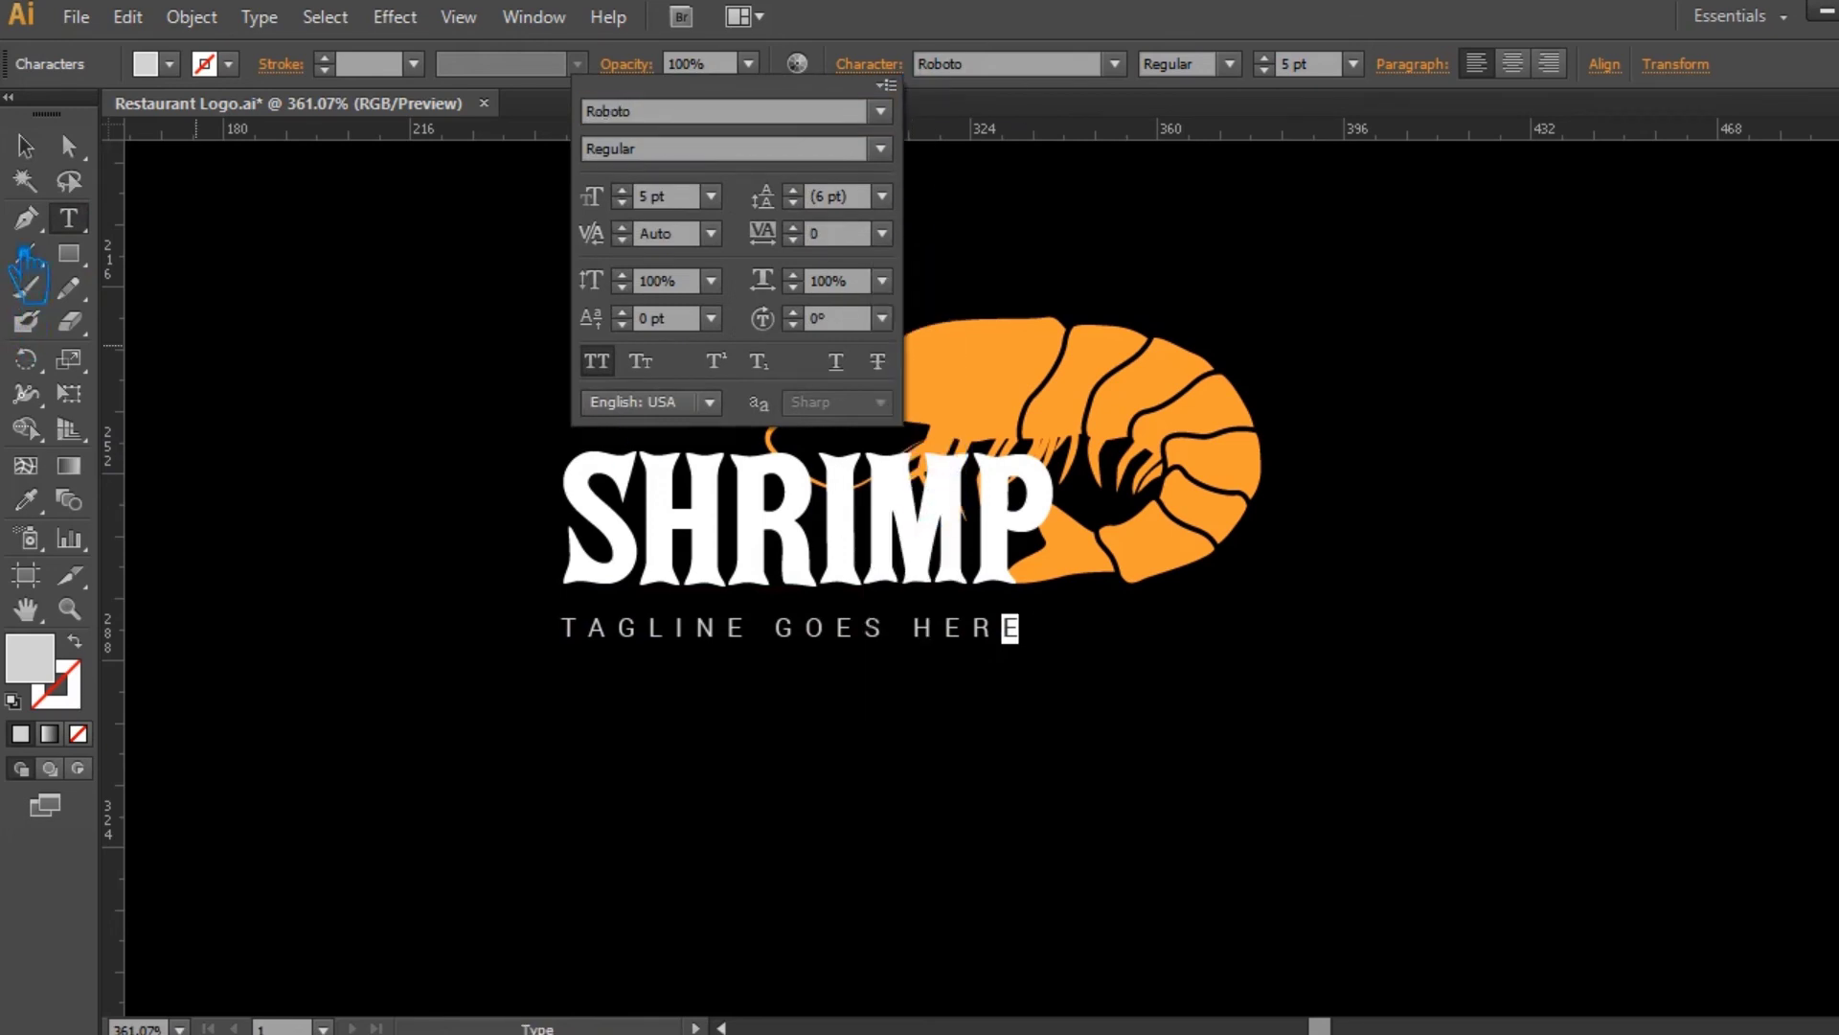
{"action": "double_click", "coordinate": [27, 146]}
{"action": "left_click", "coordinate": [1142, 733]}
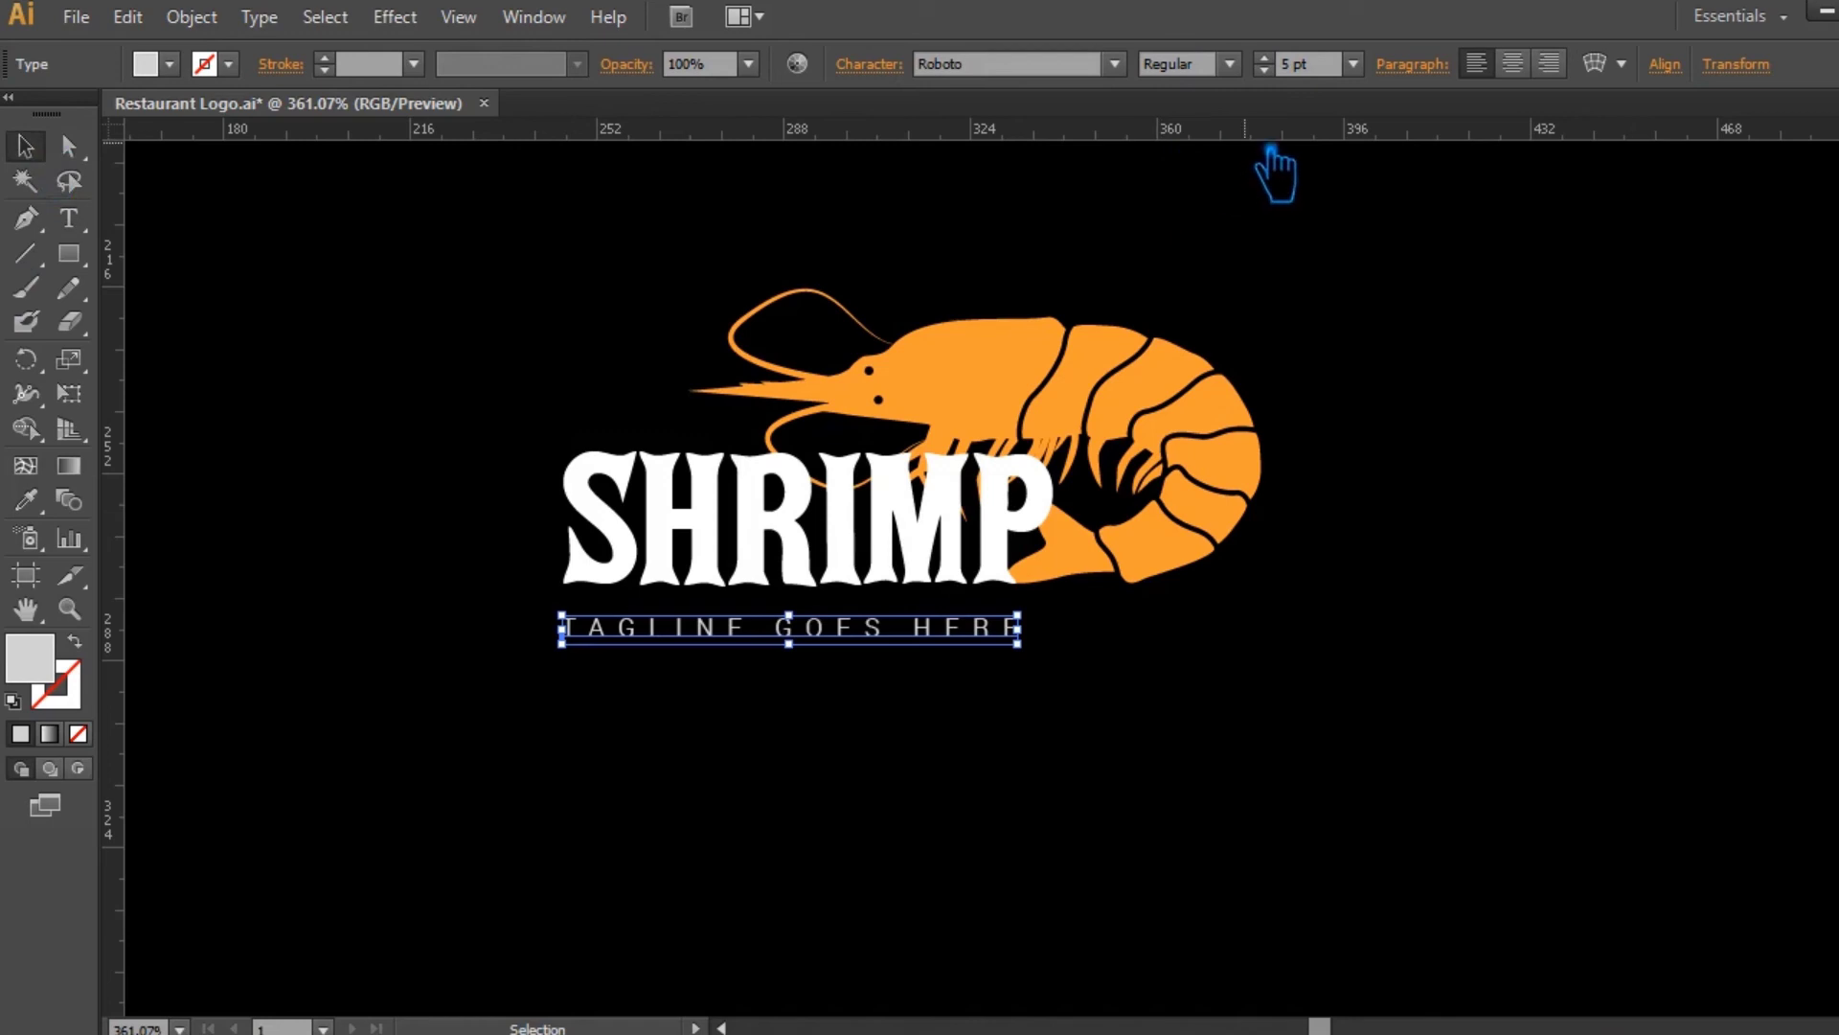
{"action": "left_click", "coordinate": [1442, 431]}
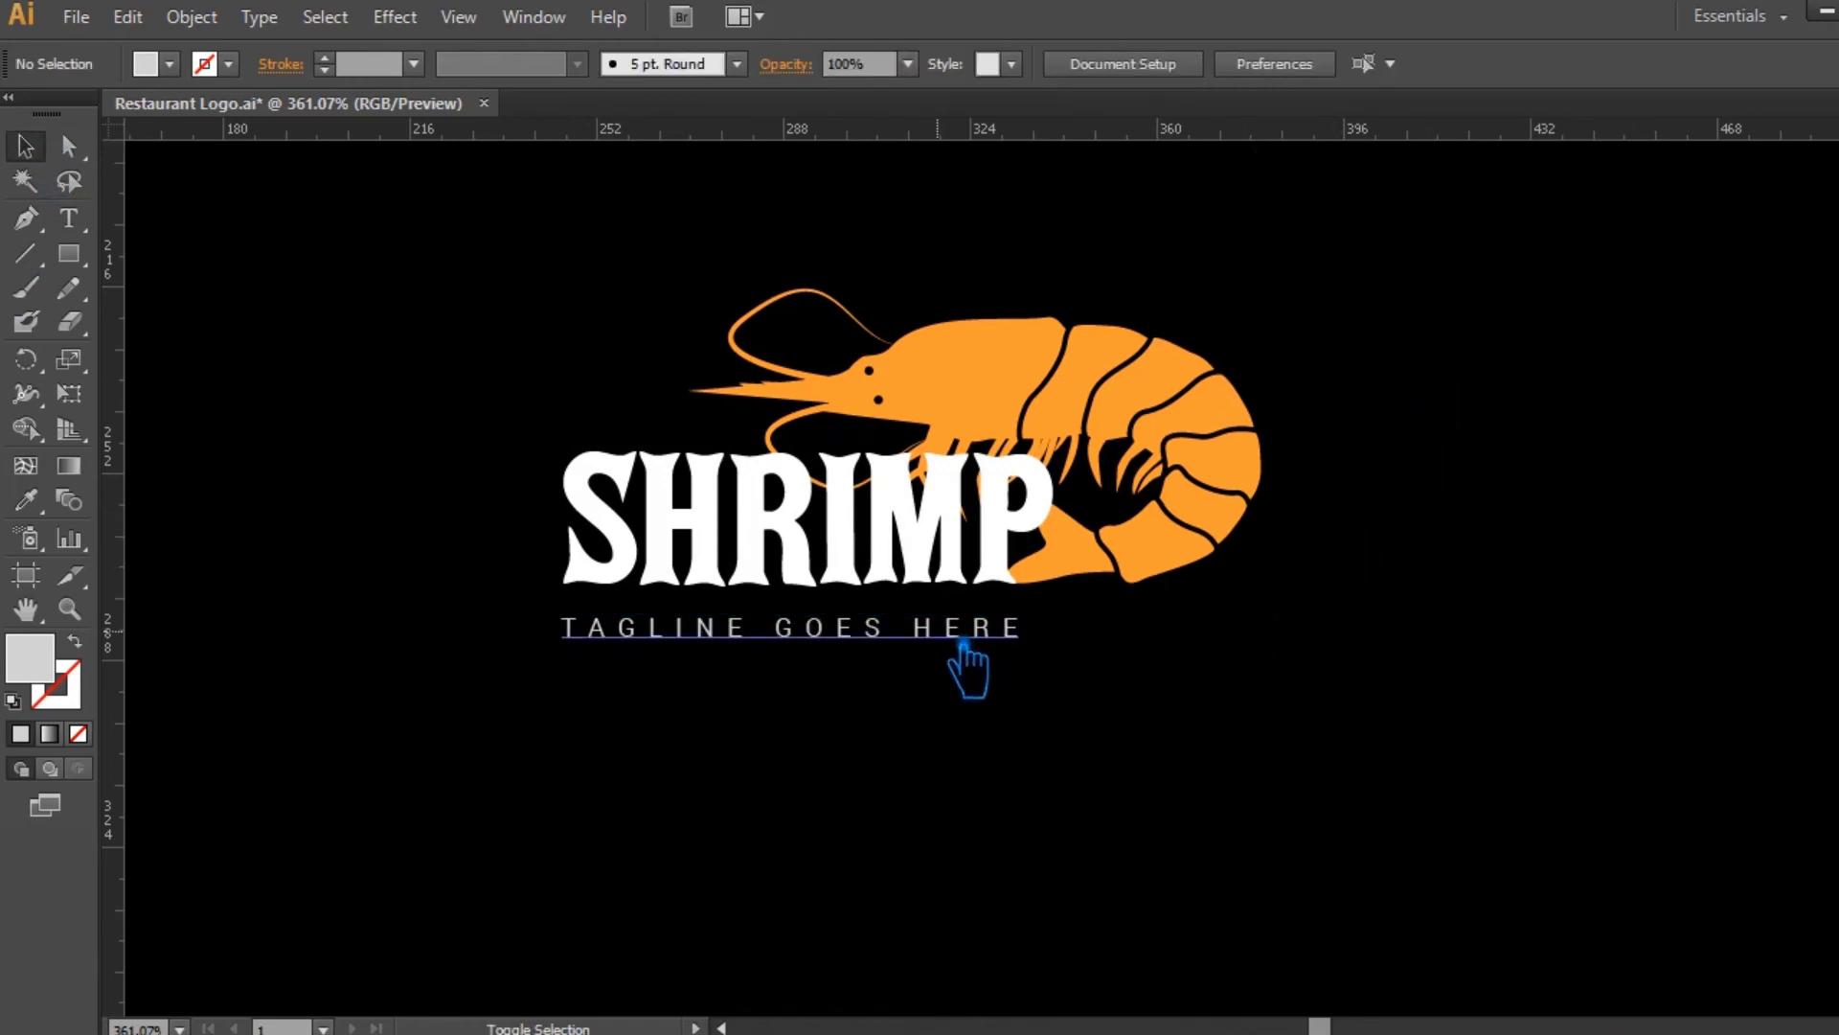
Scale the shrimp and SHRIMP lettering together to about 70% and place them just above the start of the tagline.
{"action": "left_click", "coordinate": [1197, 456]}
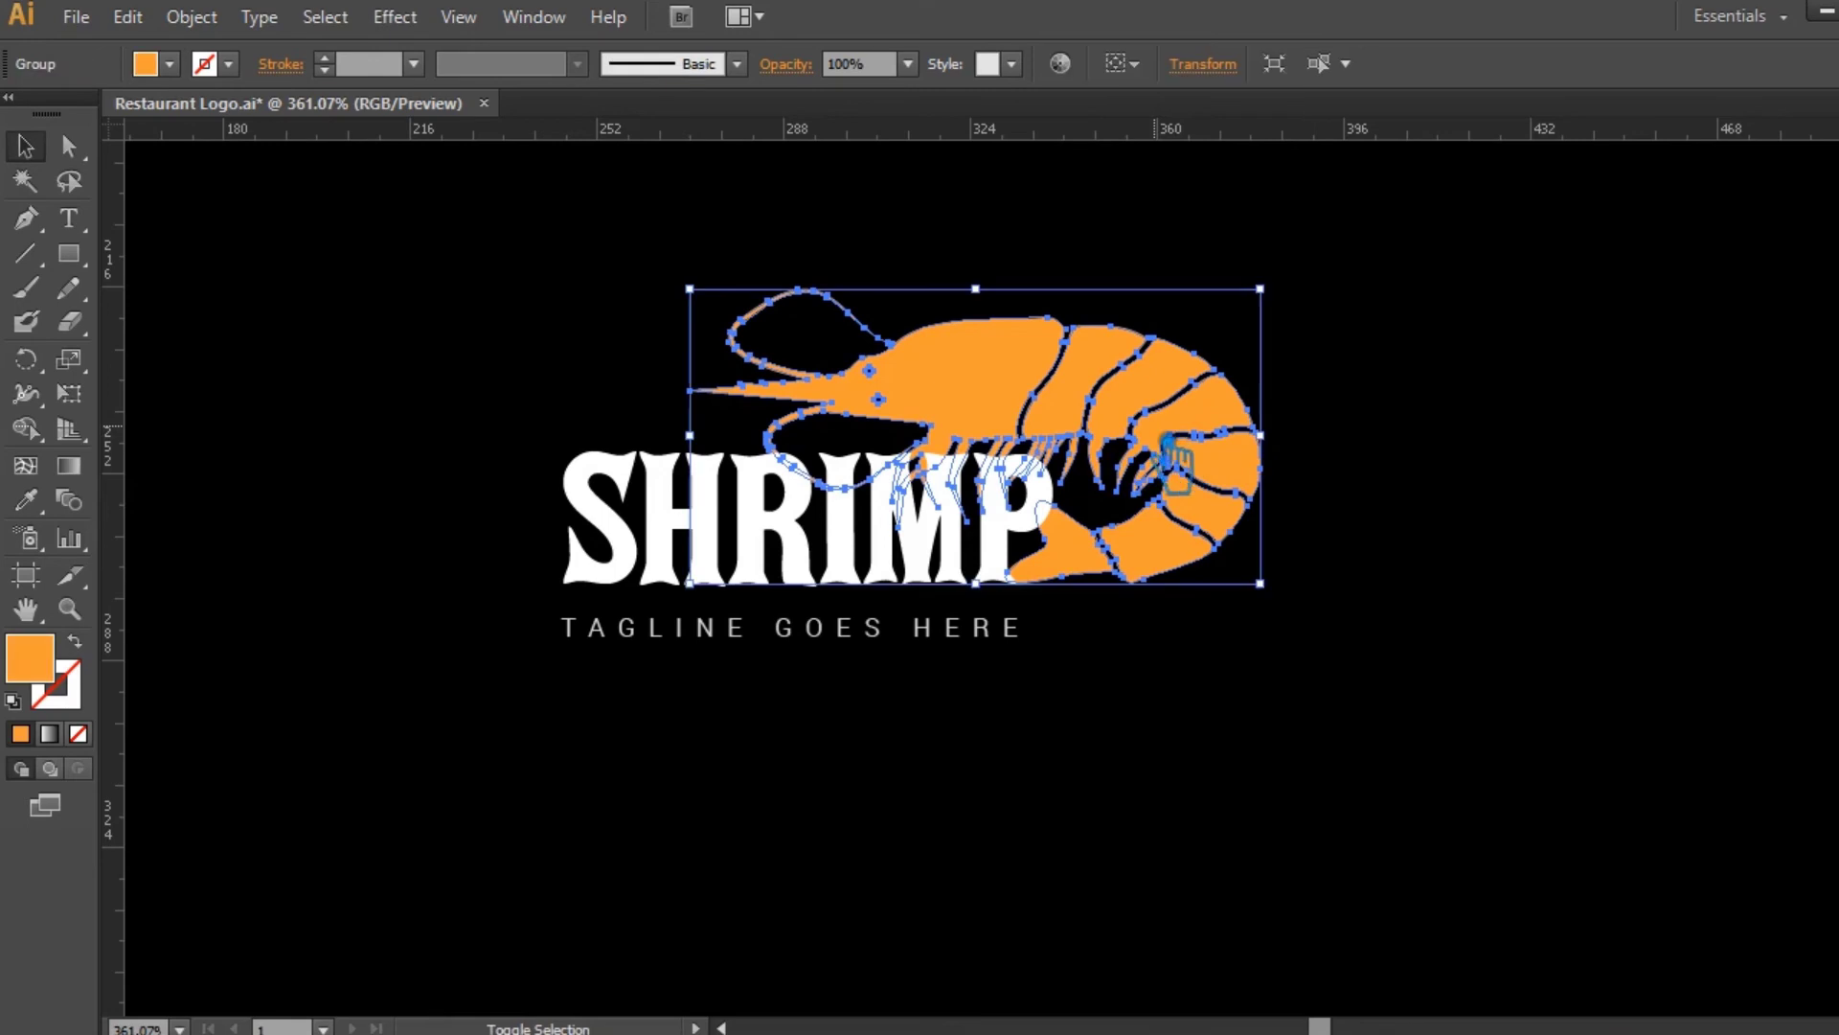
{"action": "left_click", "coordinate": [838, 520], "text": "shift"}
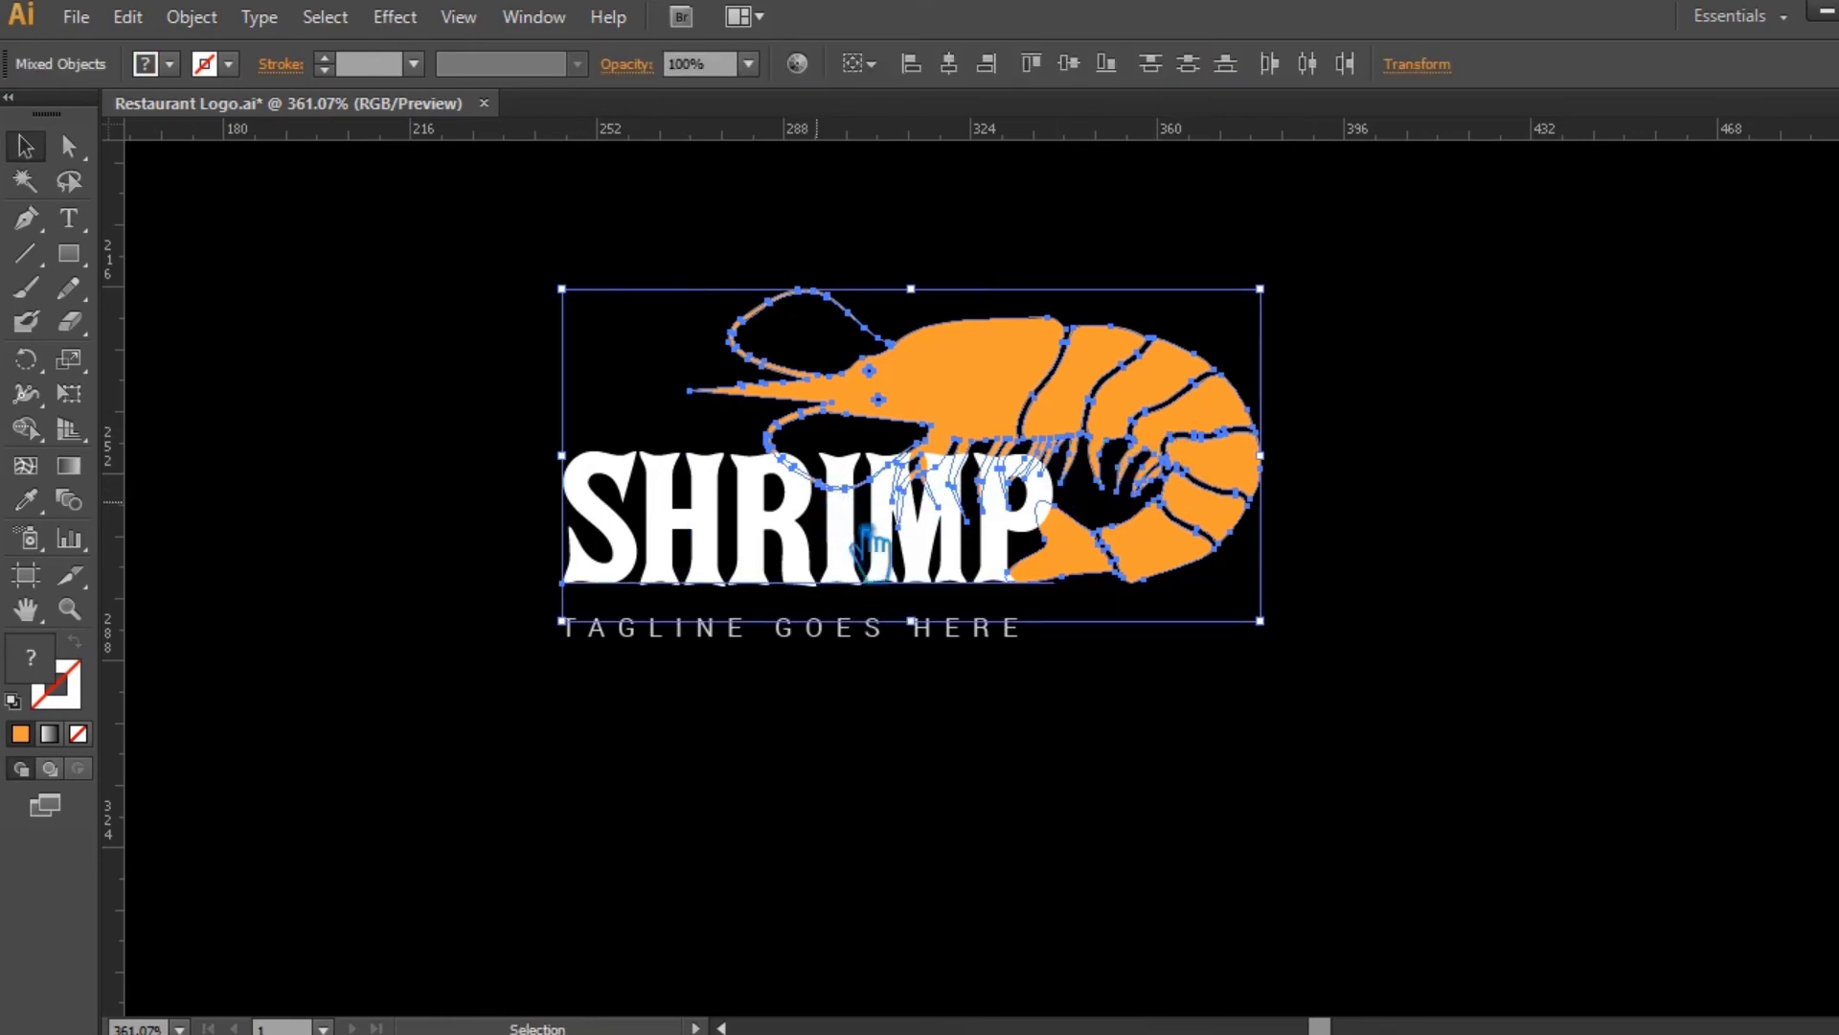
{"action": "left_click_drag", "start_coordinate": [1291, 299], "coordinate": [1194, 374]}
{"action": "left_click", "coordinate": [1194, 374]}
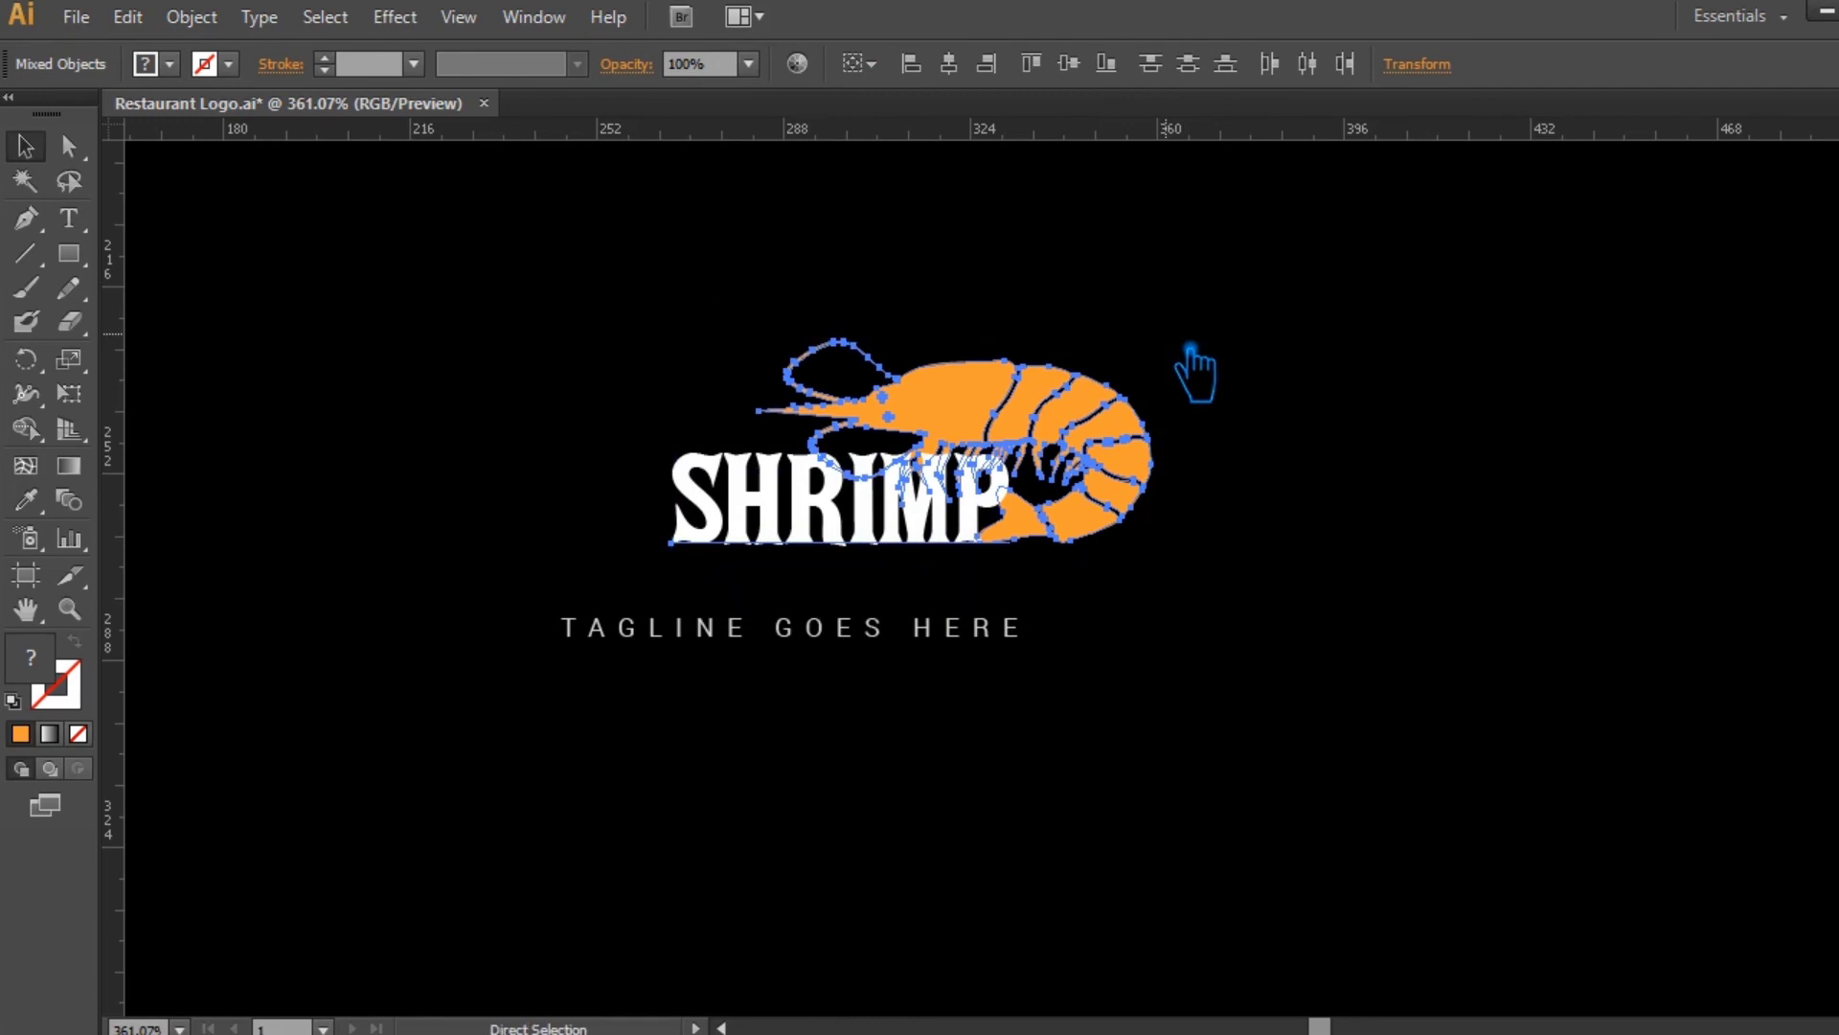
{"action": "left_click_drag", "start_coordinate": [948, 527], "coordinate": [848, 562]}
{"action": "left_click", "coordinate": [948, 752]}
Reduce the tagline's font size to 4 pt and place it closely under SHRIMP, aligned with the lettering's starting edge.
{"action": "left_click", "coordinate": [924, 642]}
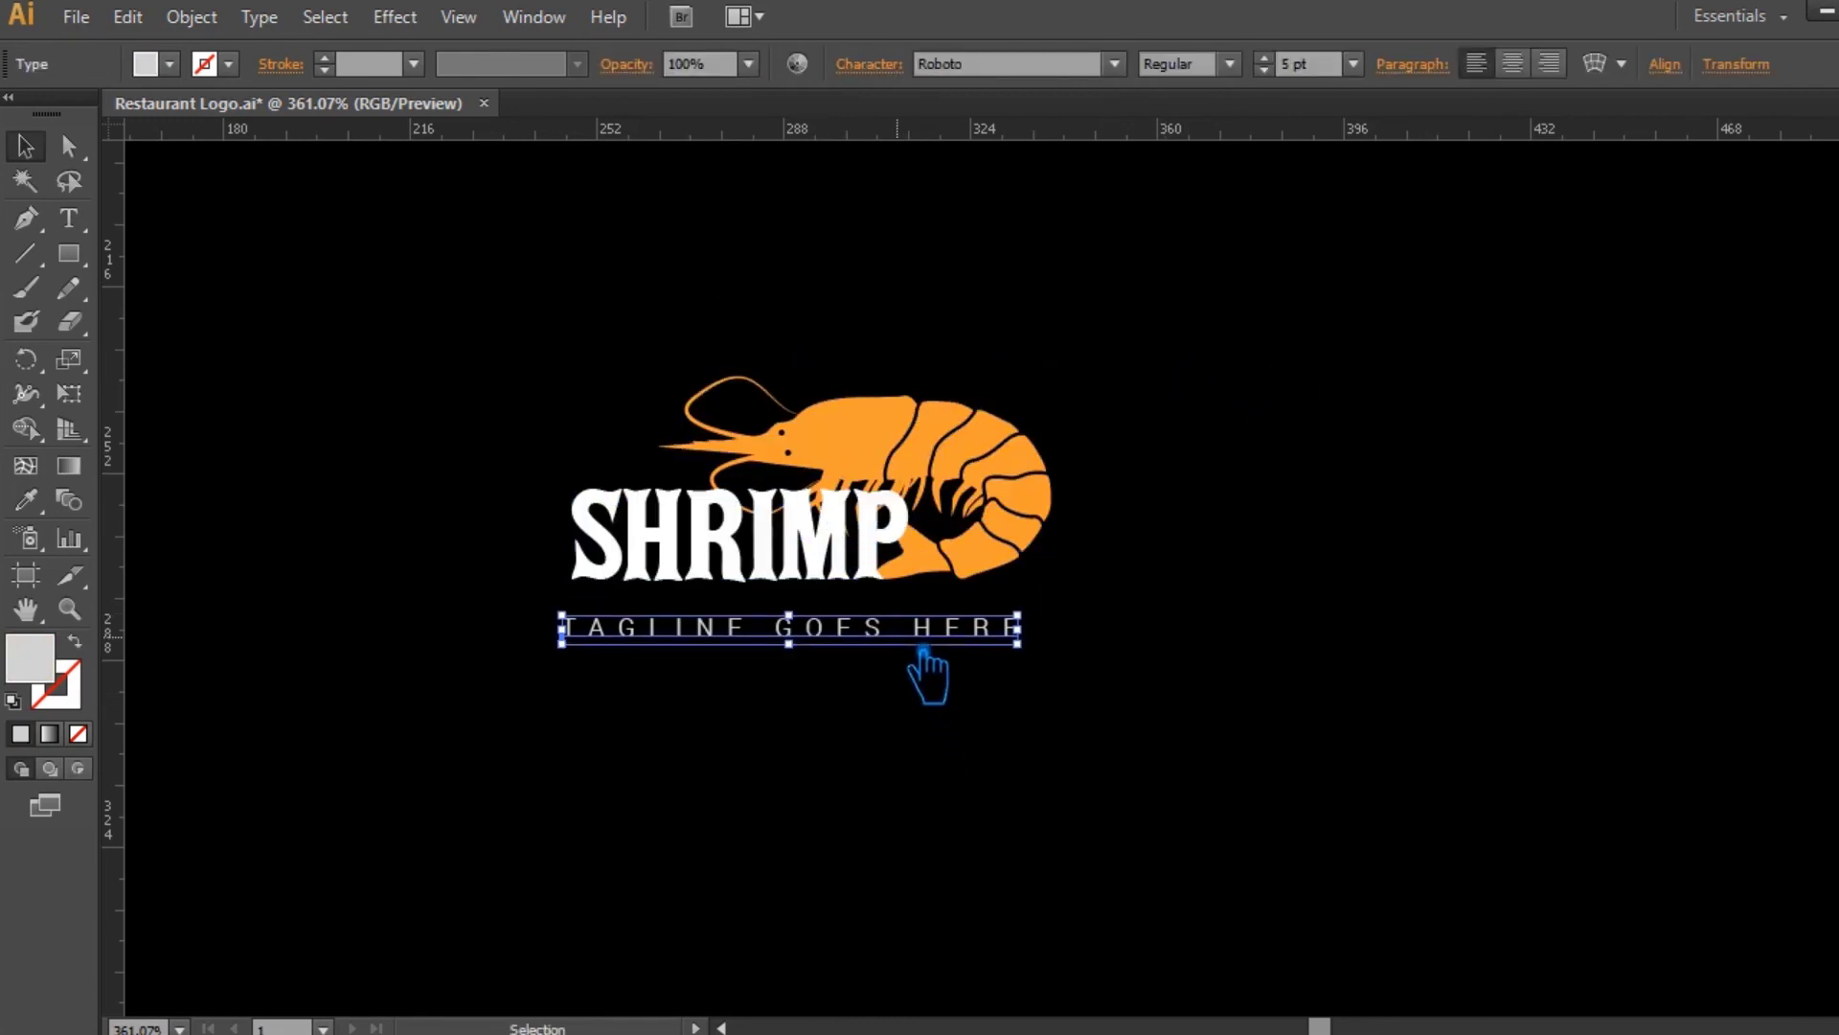
{"action": "key", "text": "Up"}
{"action": "key", "text": "Up"}
{"action": "key", "text": "Up"}
{"action": "key", "text": "Up"}
{"action": "key", "text": "Right"}
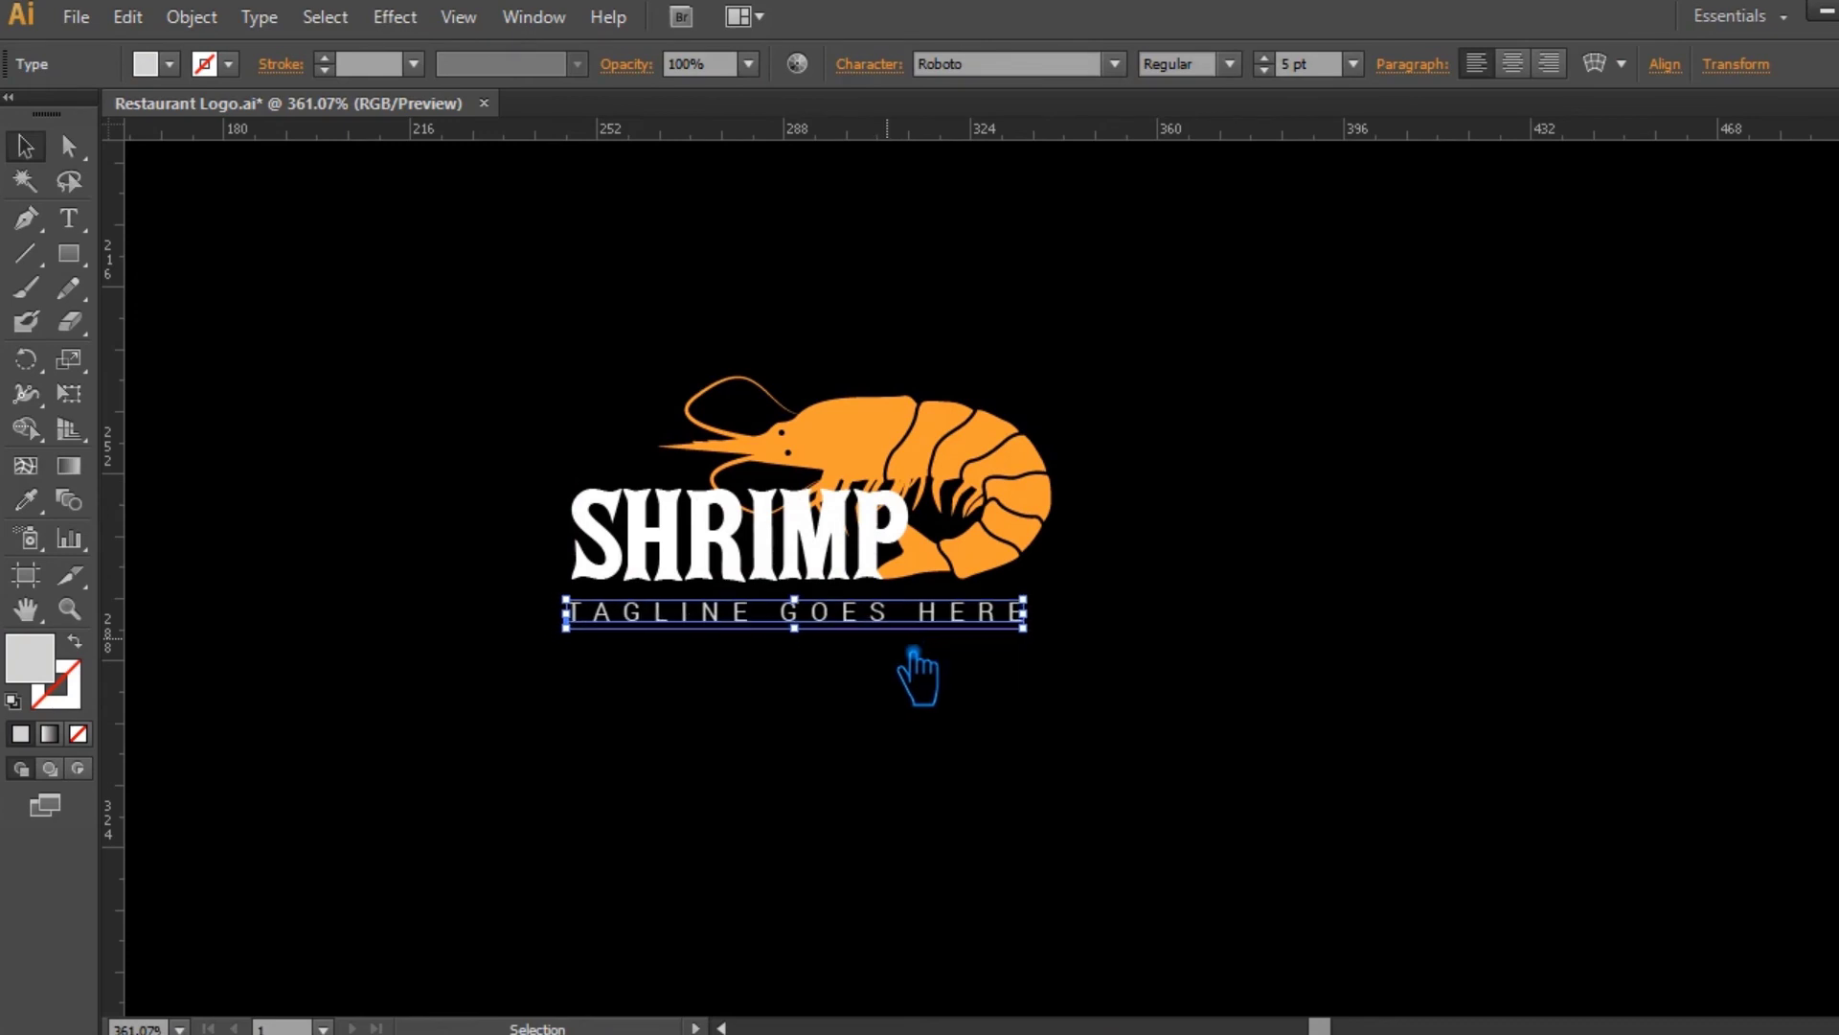
{"action": "left_click", "coordinate": [1264, 70]}
{"action": "left_click_drag", "start_coordinate": [875, 620], "coordinate": [885, 625]}
{"action": "left_click", "coordinate": [1163, 610]}
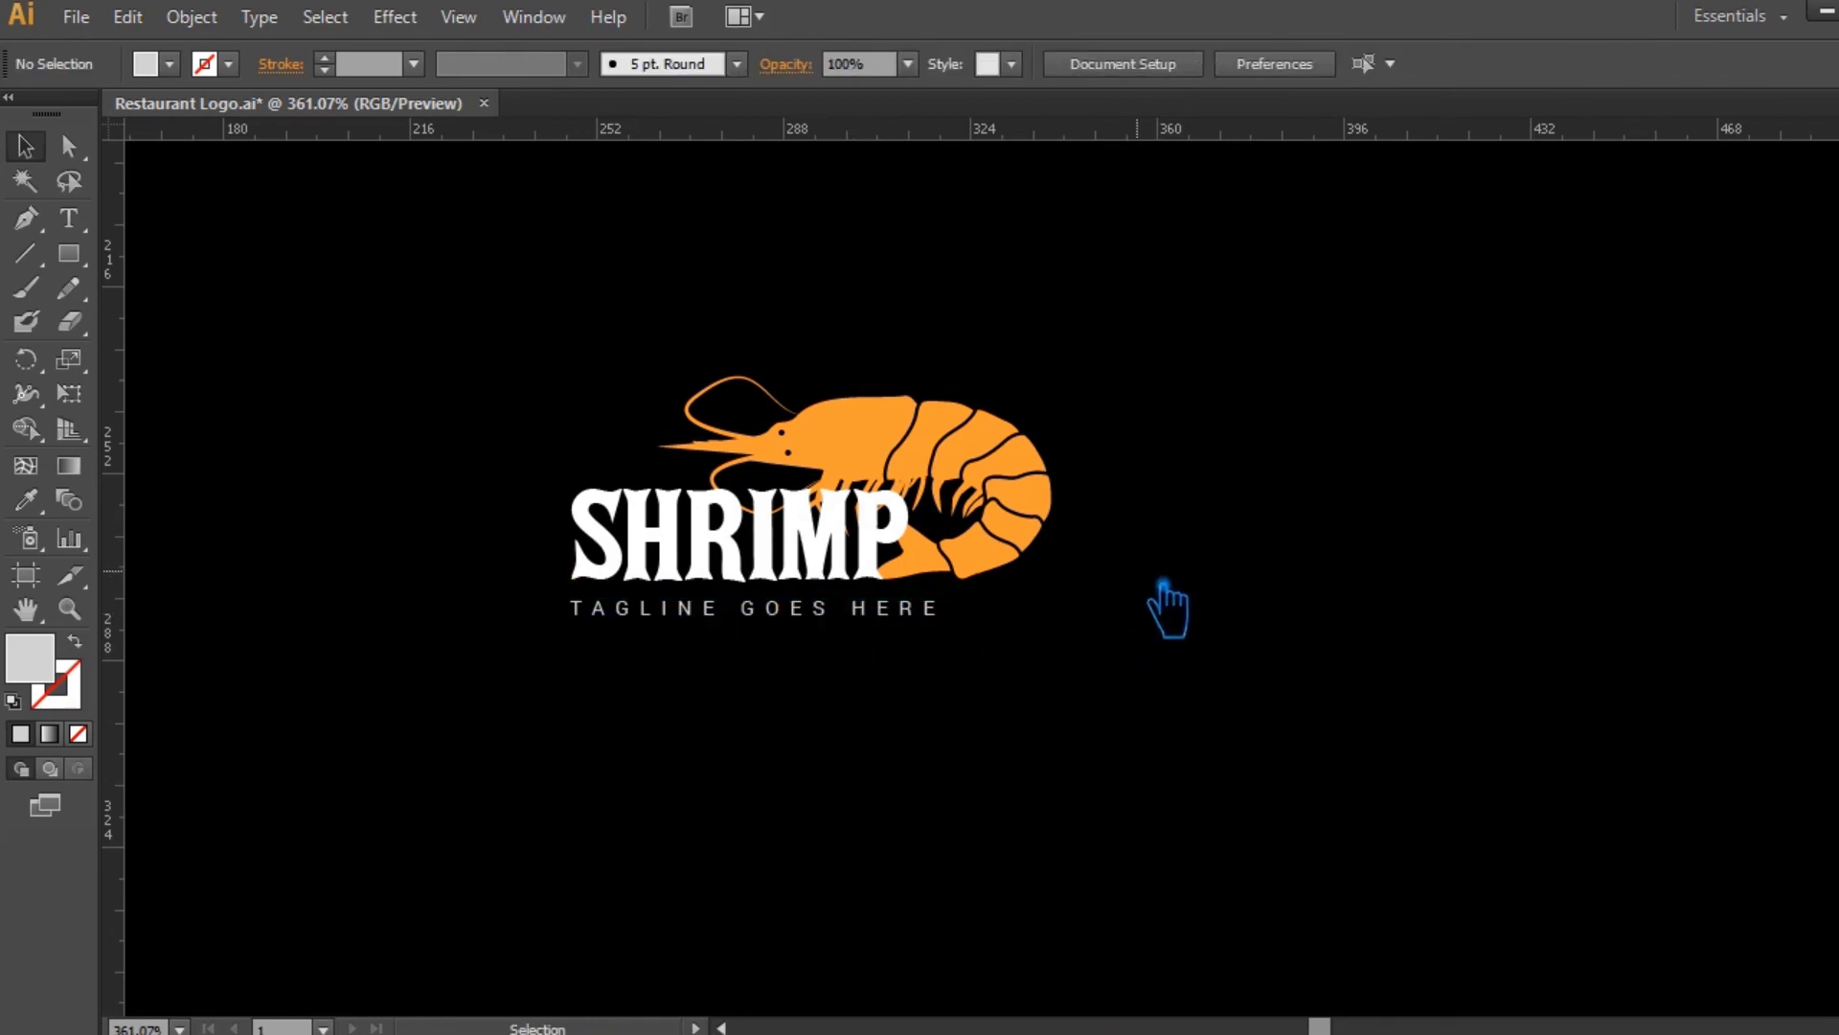
Deselect the artwork and save the Restaurant Logo document.
{"action": "left_click_drag", "start_coordinate": [1092, 711], "coordinate": [521, 368]}
{"action": "key", "text": "a"}
{"action": "key", "text": "v"}
{"action": "left_click", "coordinate": [1380, 512]}
{"action": "left_click_drag", "start_coordinate": [1297, 509], "coordinate": [1298, 594]}
{"action": "key", "text": "a"}
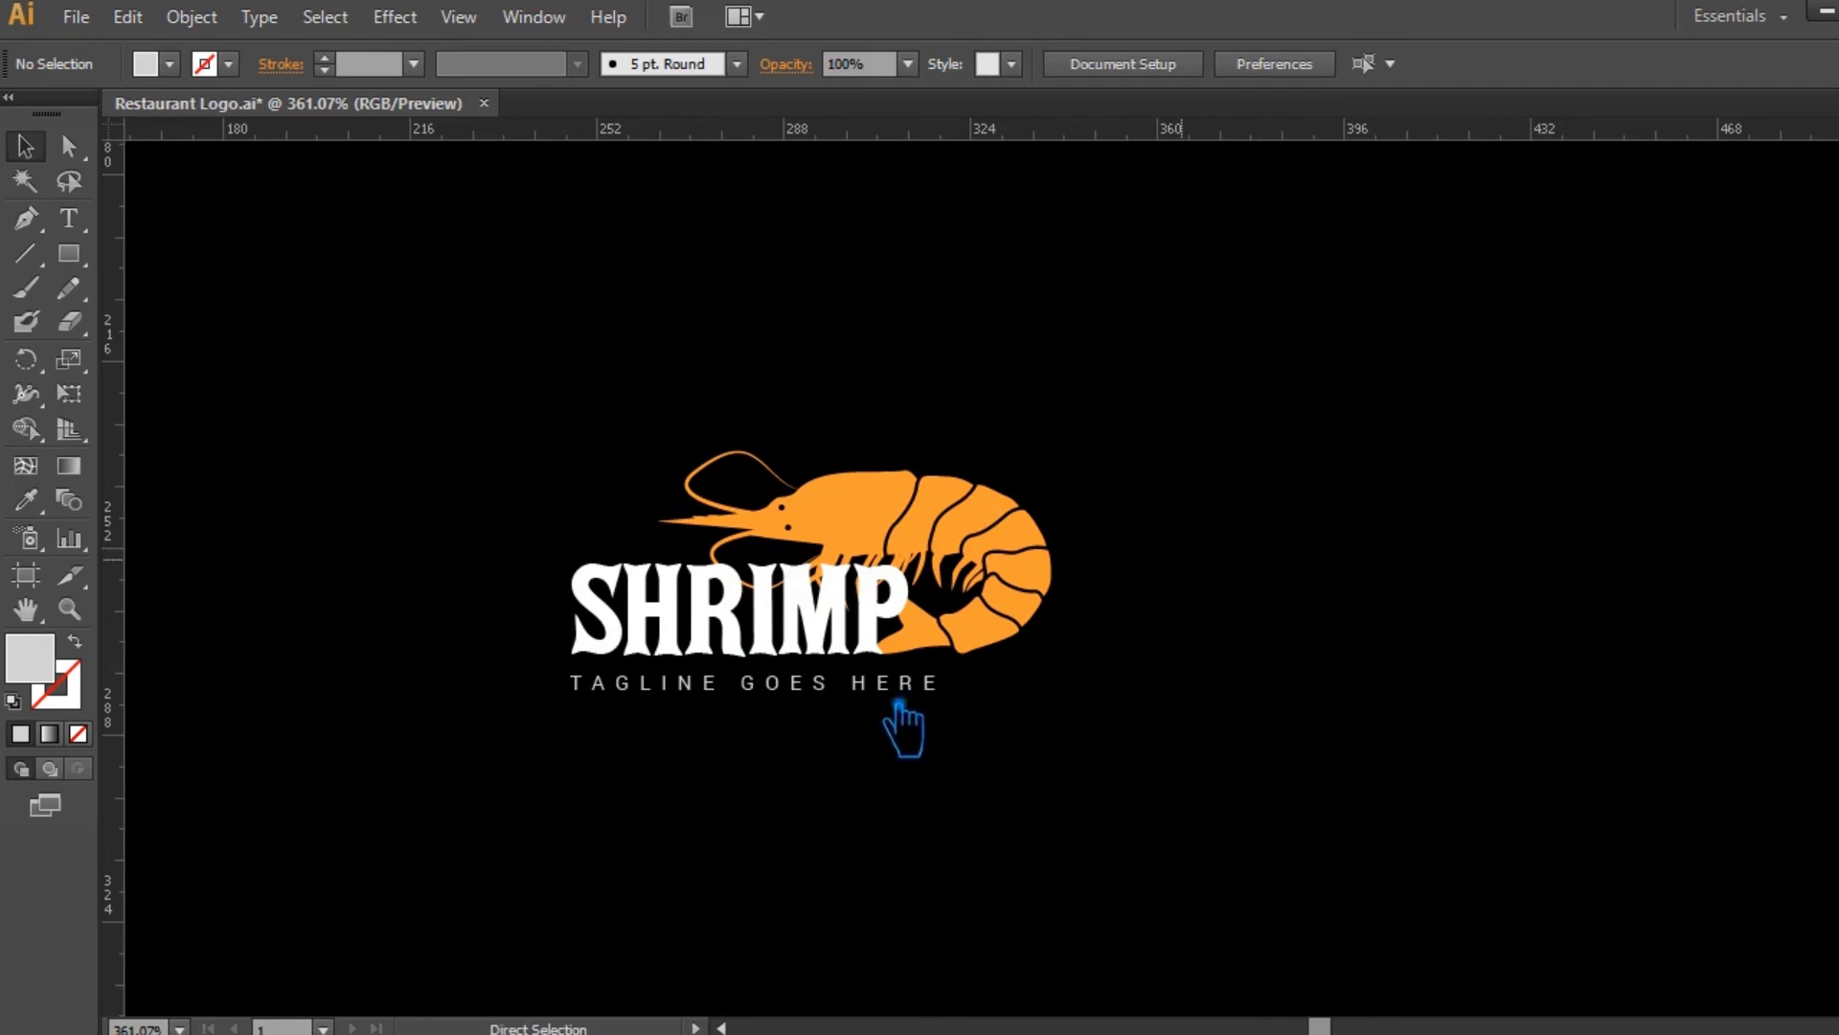
{"action": "key", "text": "ctrl+s"}
Change the tagline's Roboto font weight to Medium.
{"action": "left_click", "coordinate": [795, 707]}
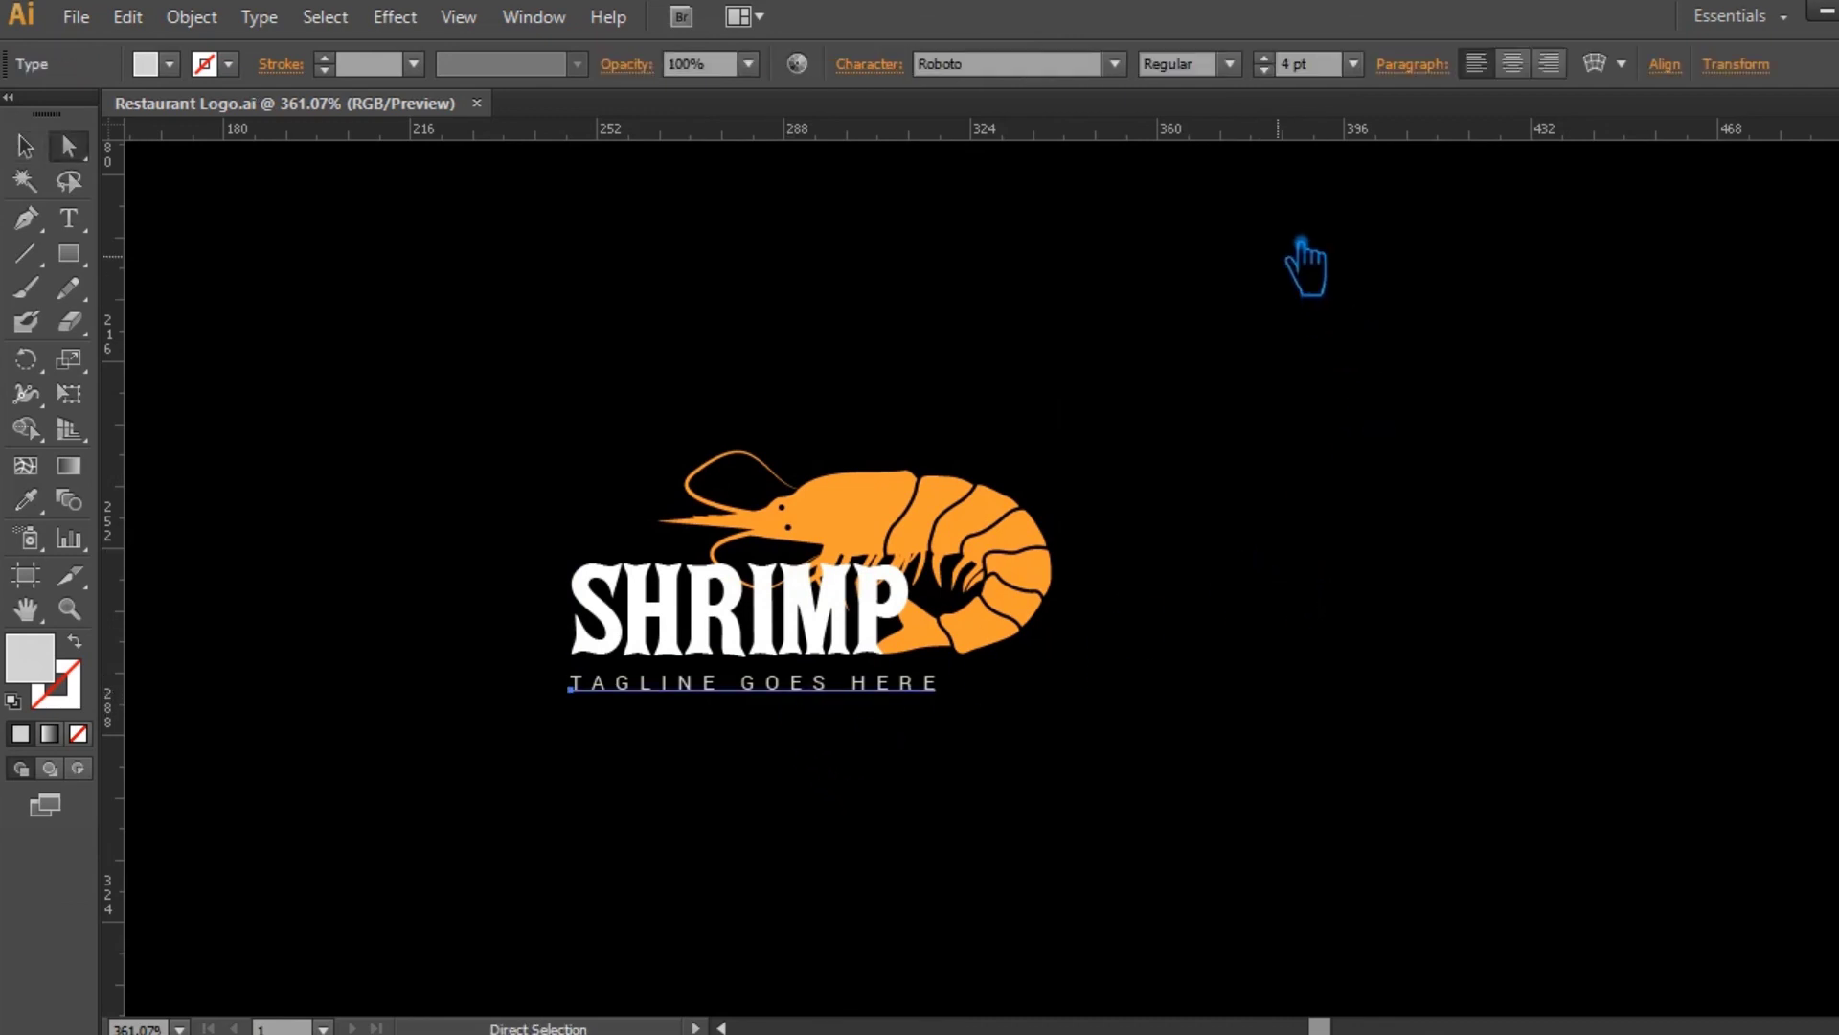
{"action": "left_click", "coordinate": [1236, 65]}
{"action": "left_click", "coordinate": [1222, 287]}
{"action": "left_click", "coordinate": [26, 149]}
{"action": "key", "text": "Return"}
{"action": "left_click", "coordinate": [1173, 752]}
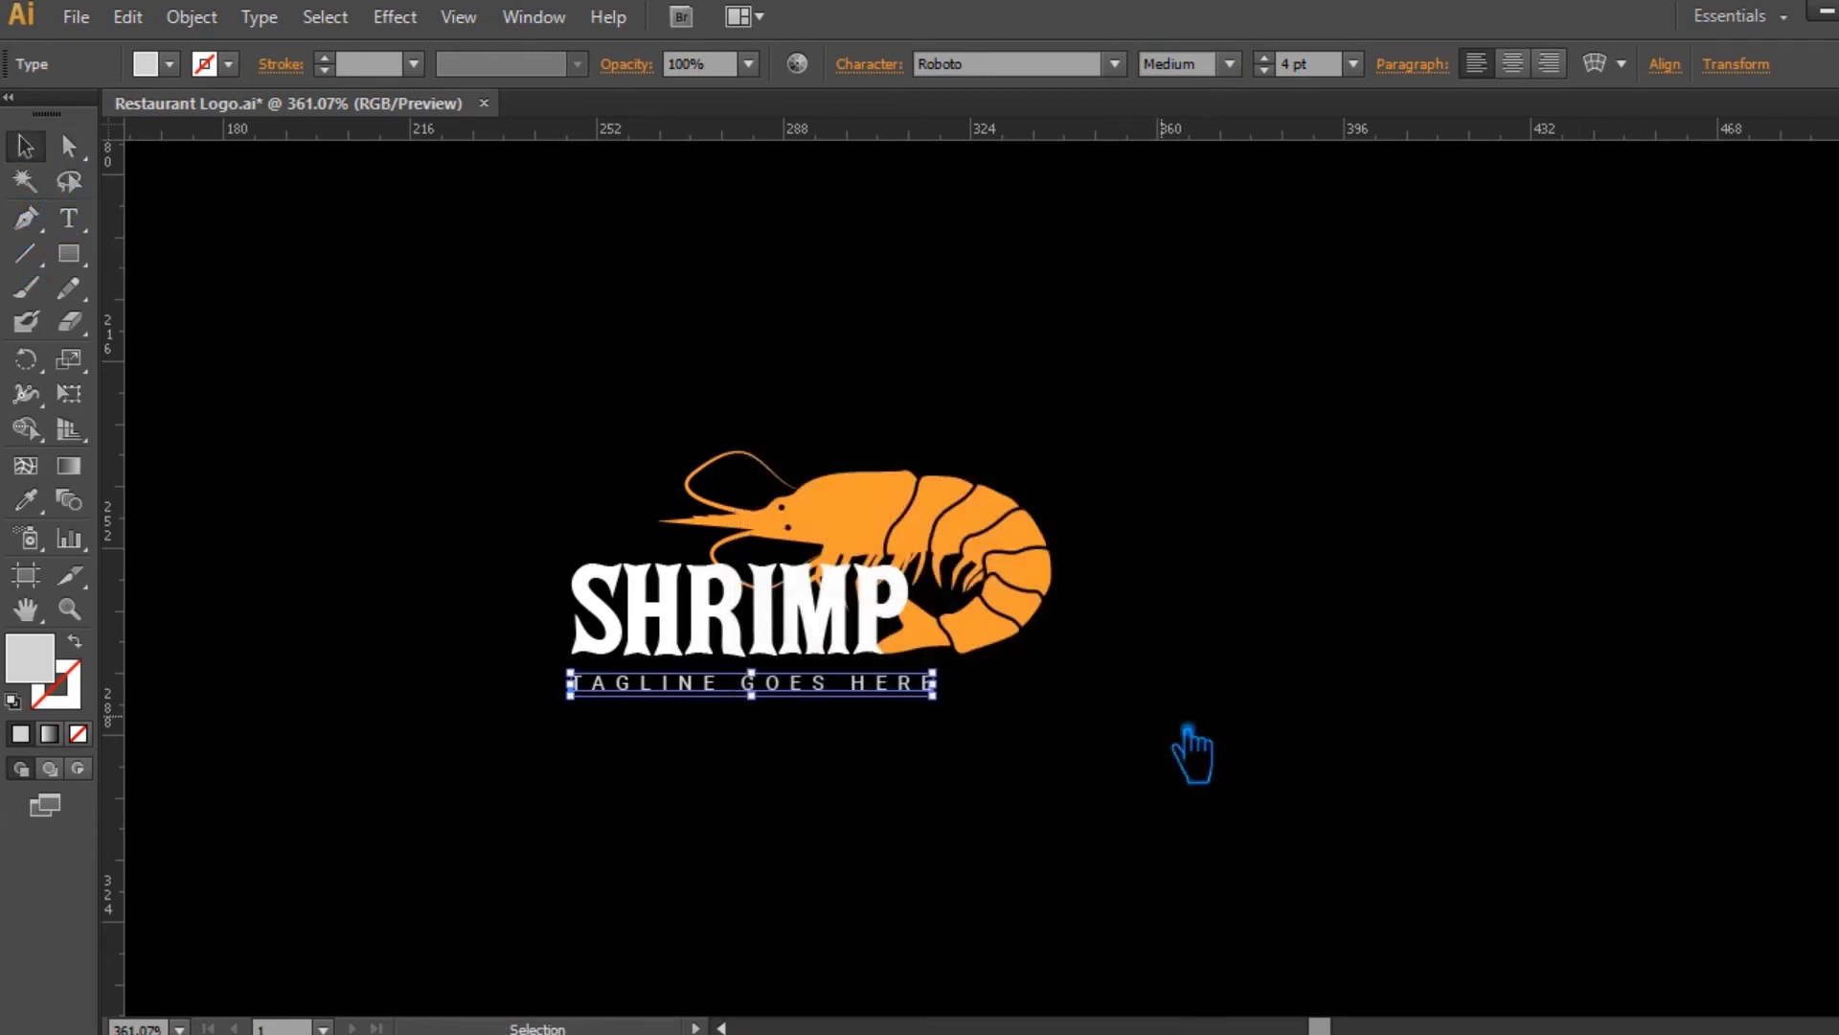
{"action": "left_click", "coordinate": [1111, 690]}
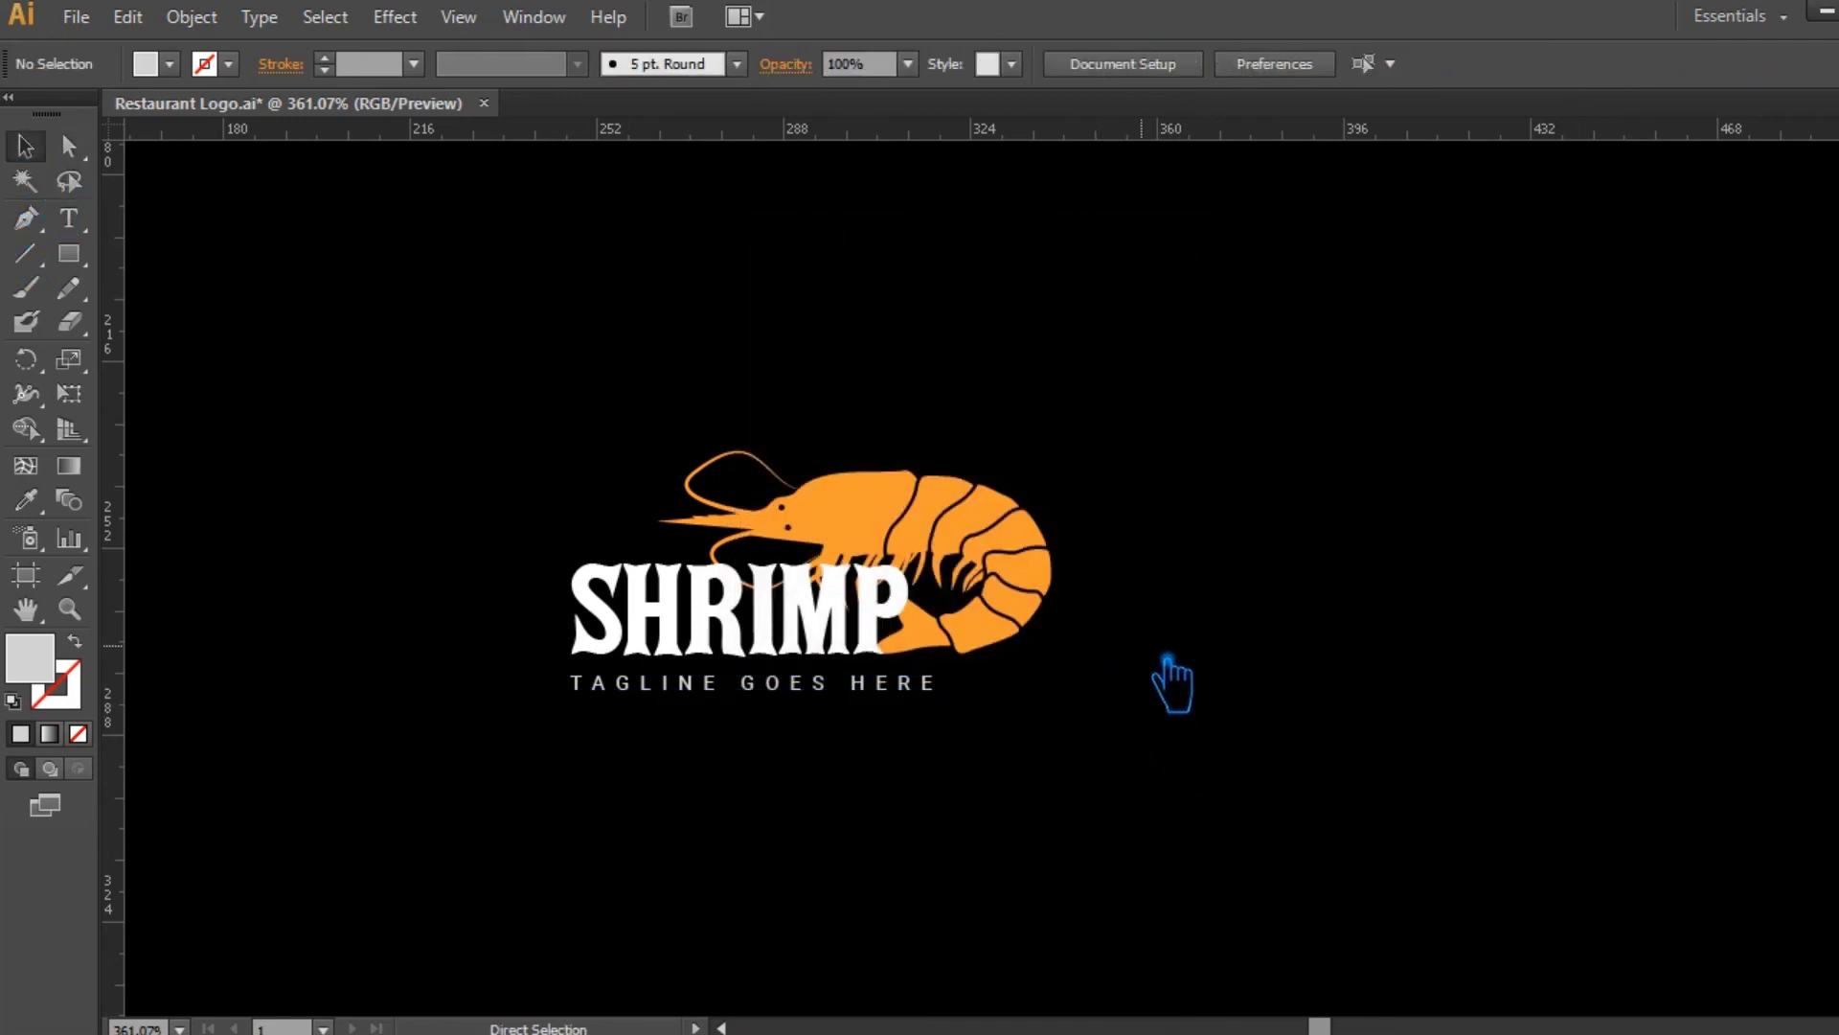
Save the document with the updated tagline and zoom in on the whole logo.
{"action": "key", "text": "ctrl+s"}
{"action": "left_click", "coordinate": [69, 609]}
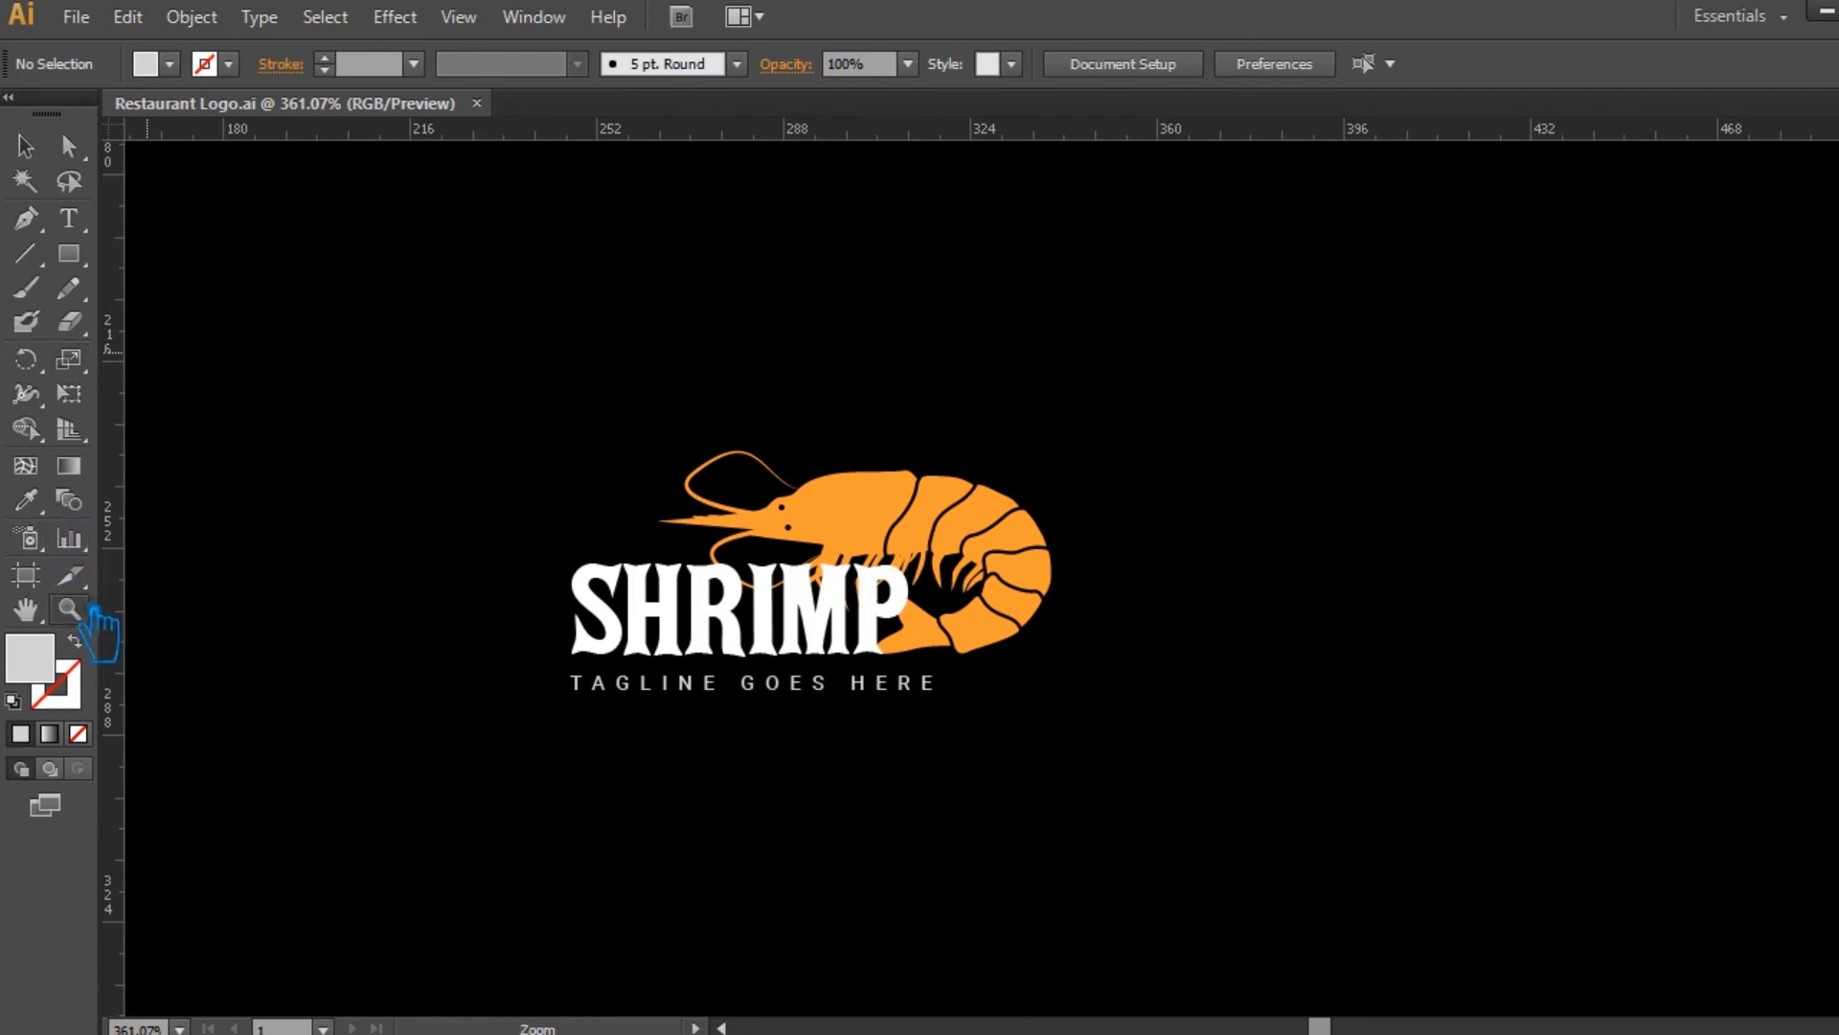
{"action": "left_click_drag", "start_coordinate": [447, 349], "coordinate": [1144, 796]}
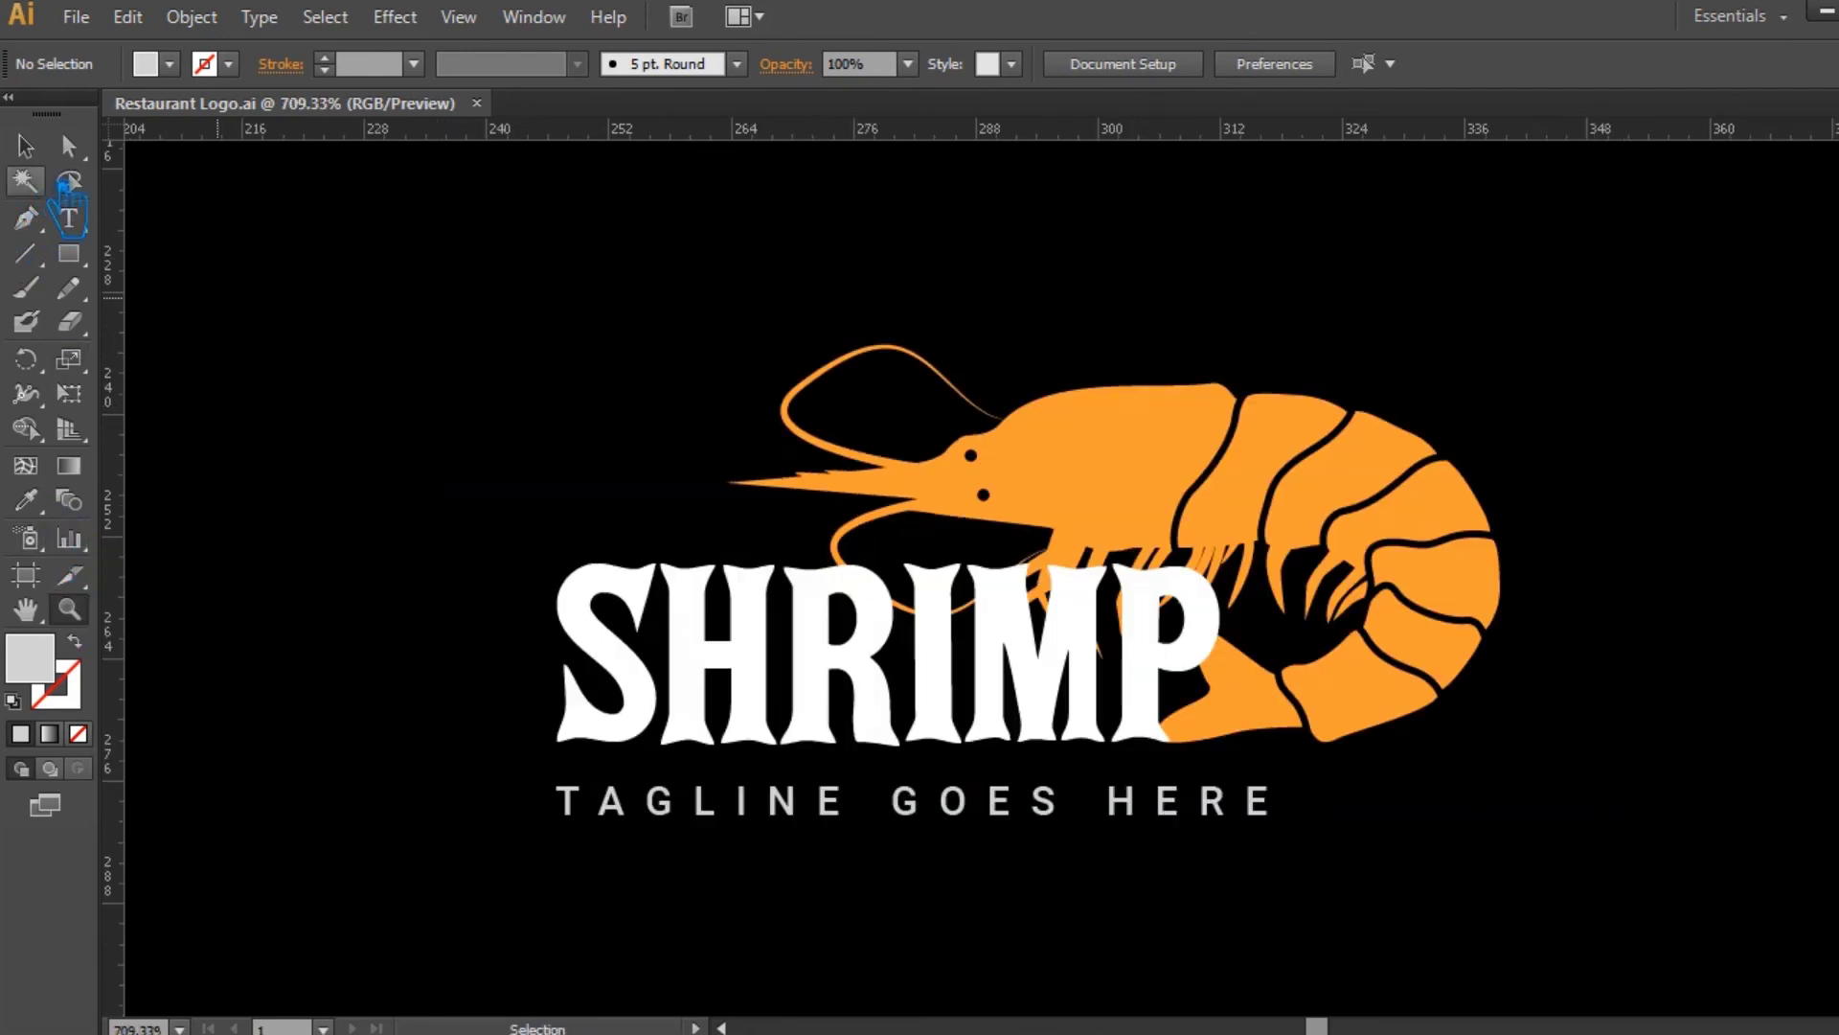